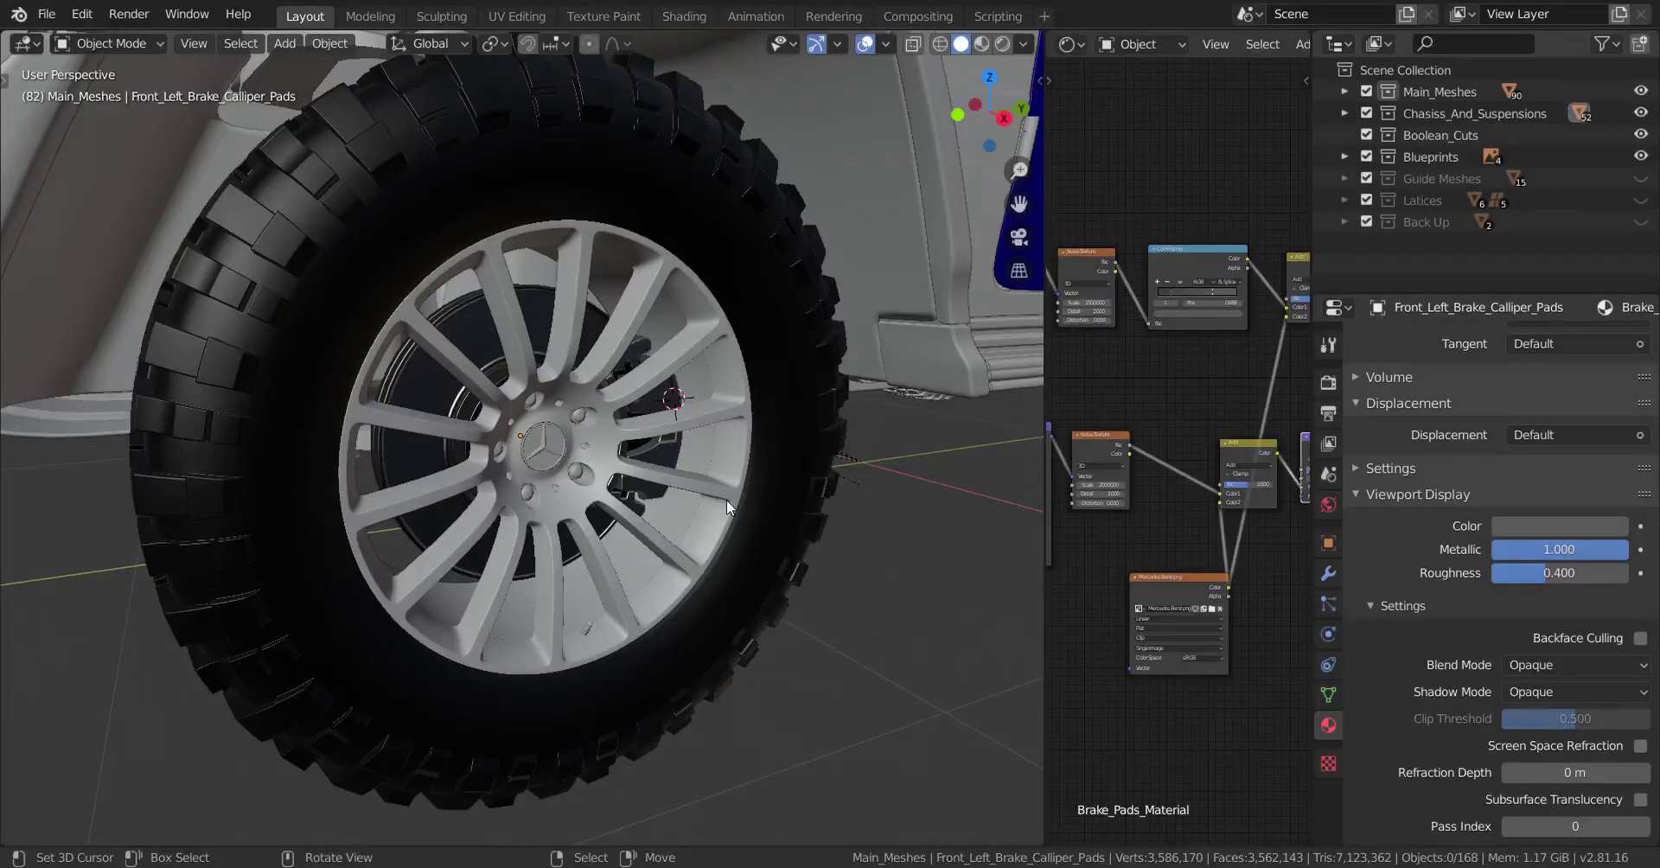
- Select the front left rim and isolate it in local view
scroll(681, 475, "up", 3)
middle_click_drag(694, 490, 626, 430)
right_click(624, 432)
middle_click_drag(581, 491, 657, 510)
scroll(549, 489, "up", 4)
scroll(548, 489, "down", 4)
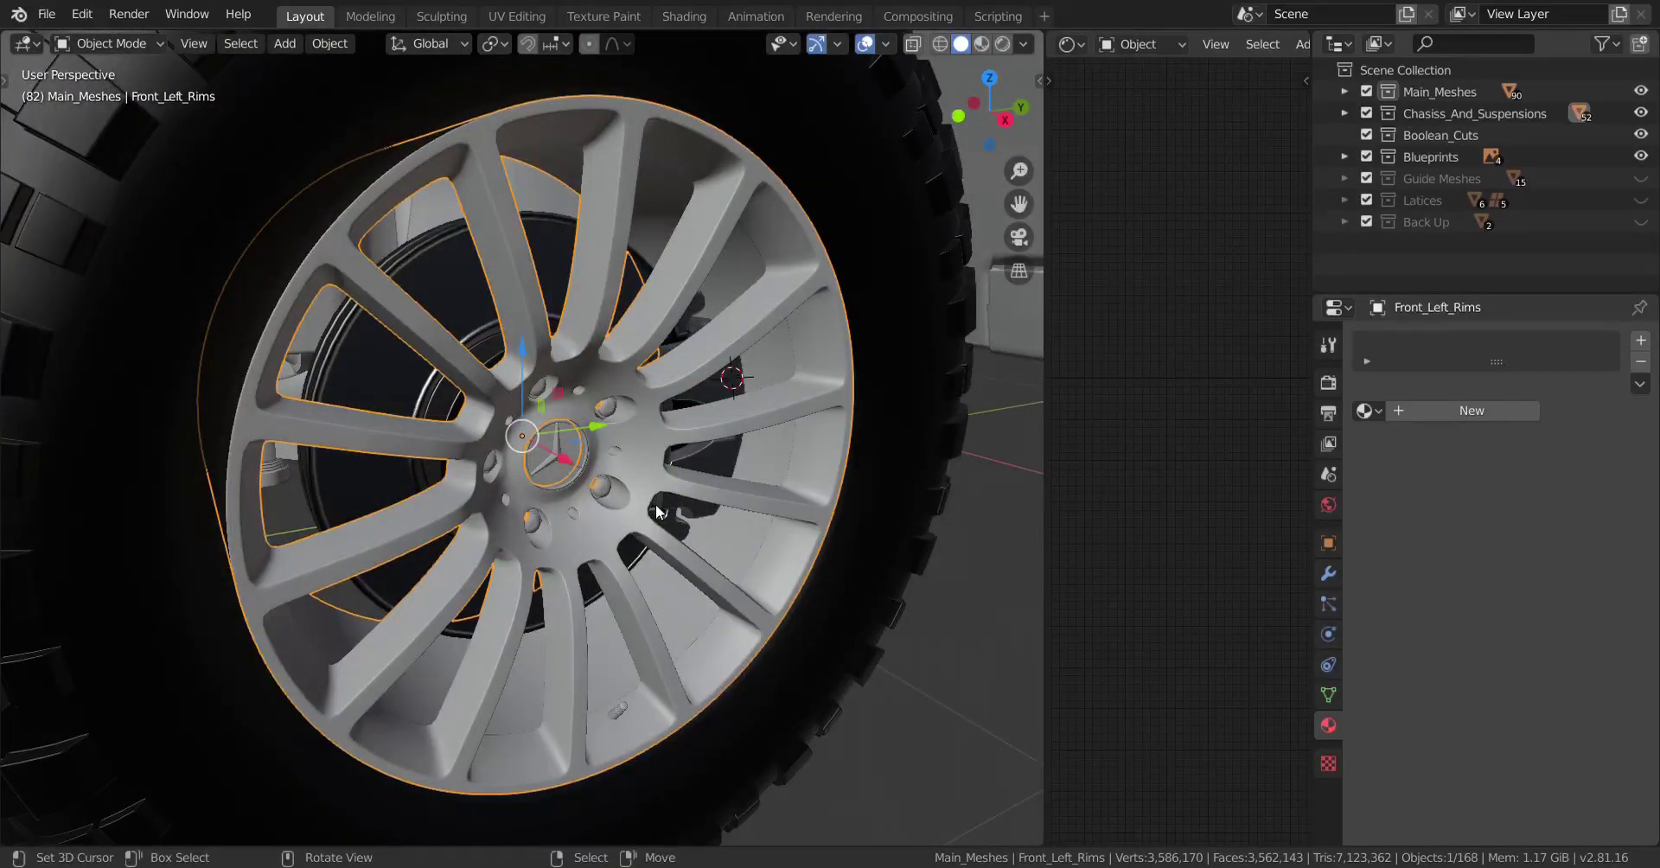
key("KP_Divide")
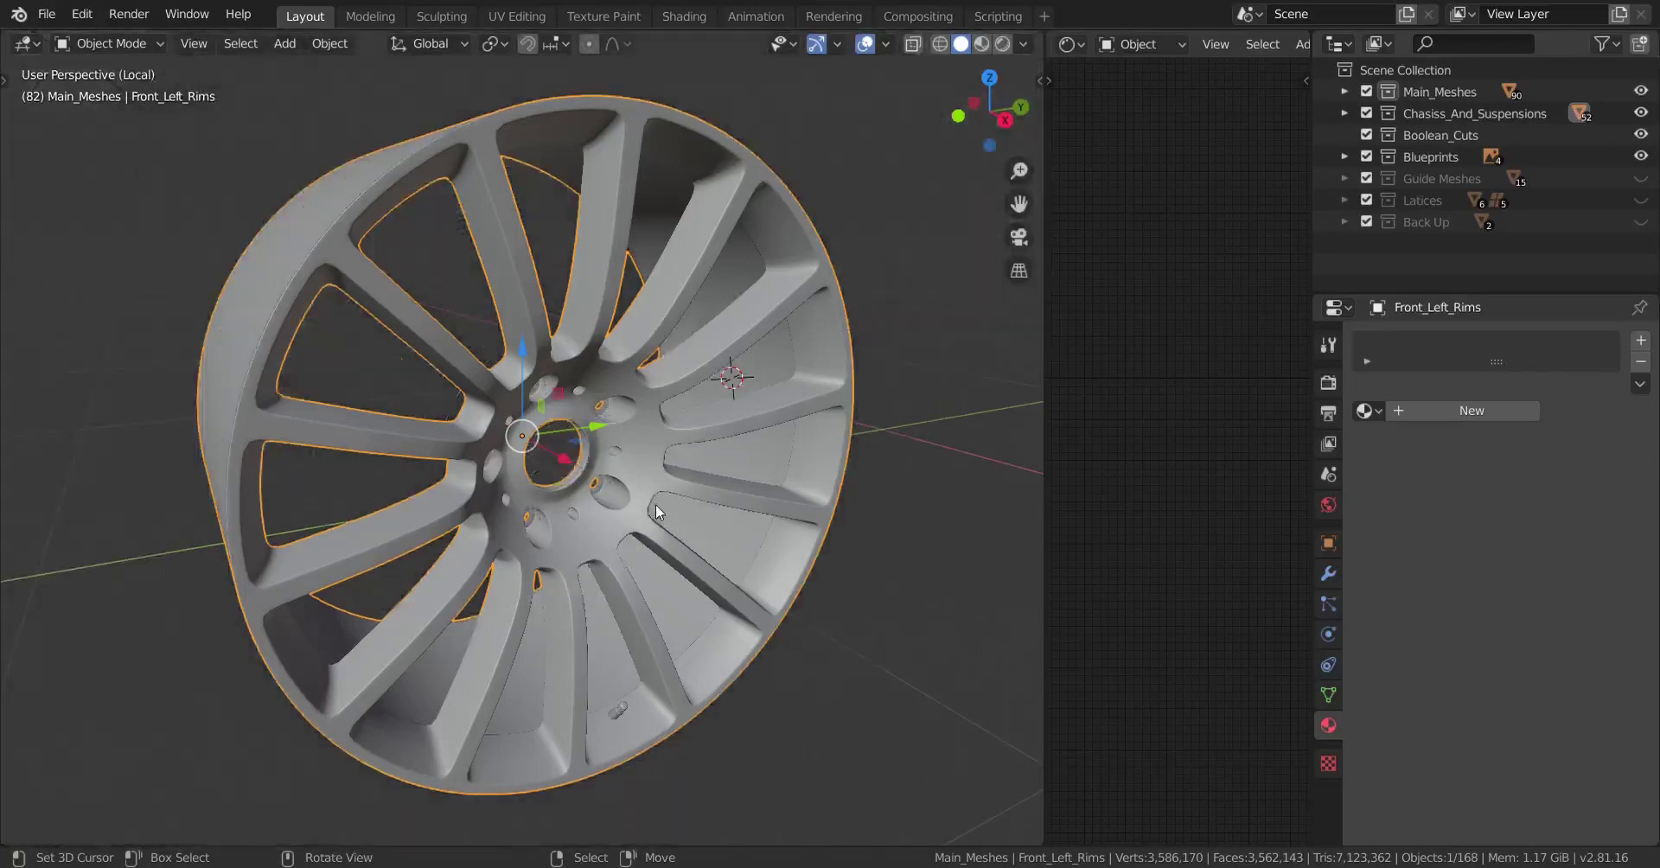
middle_click_drag(764, 581, 761, 593)
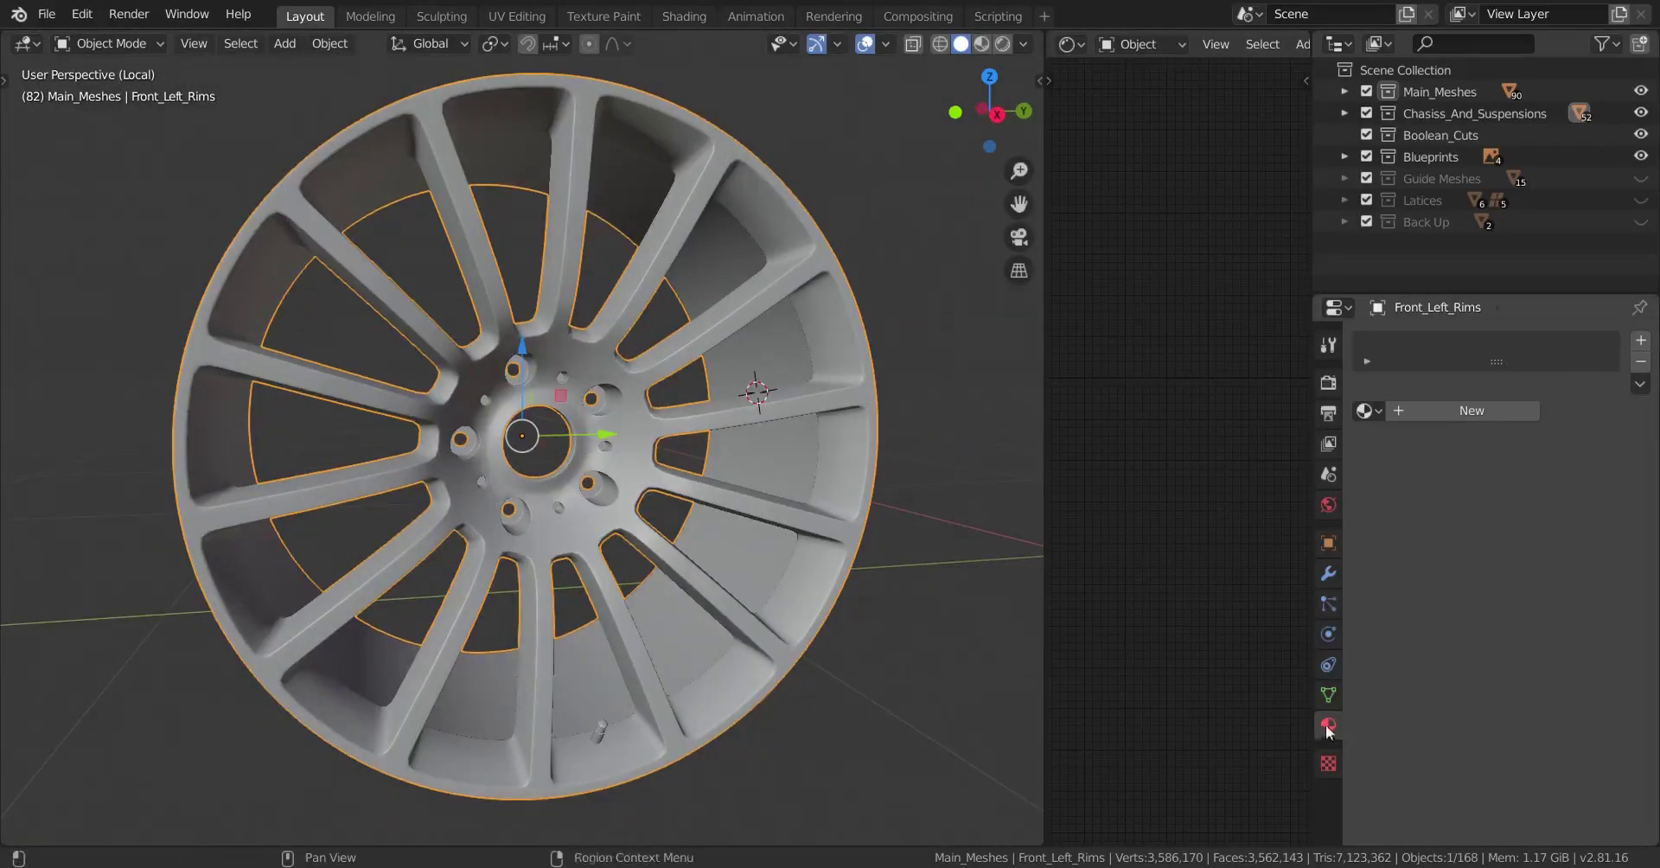
- Give the rim a new material named Metallic_Black and widen the node editor area
left_click(1463, 416)
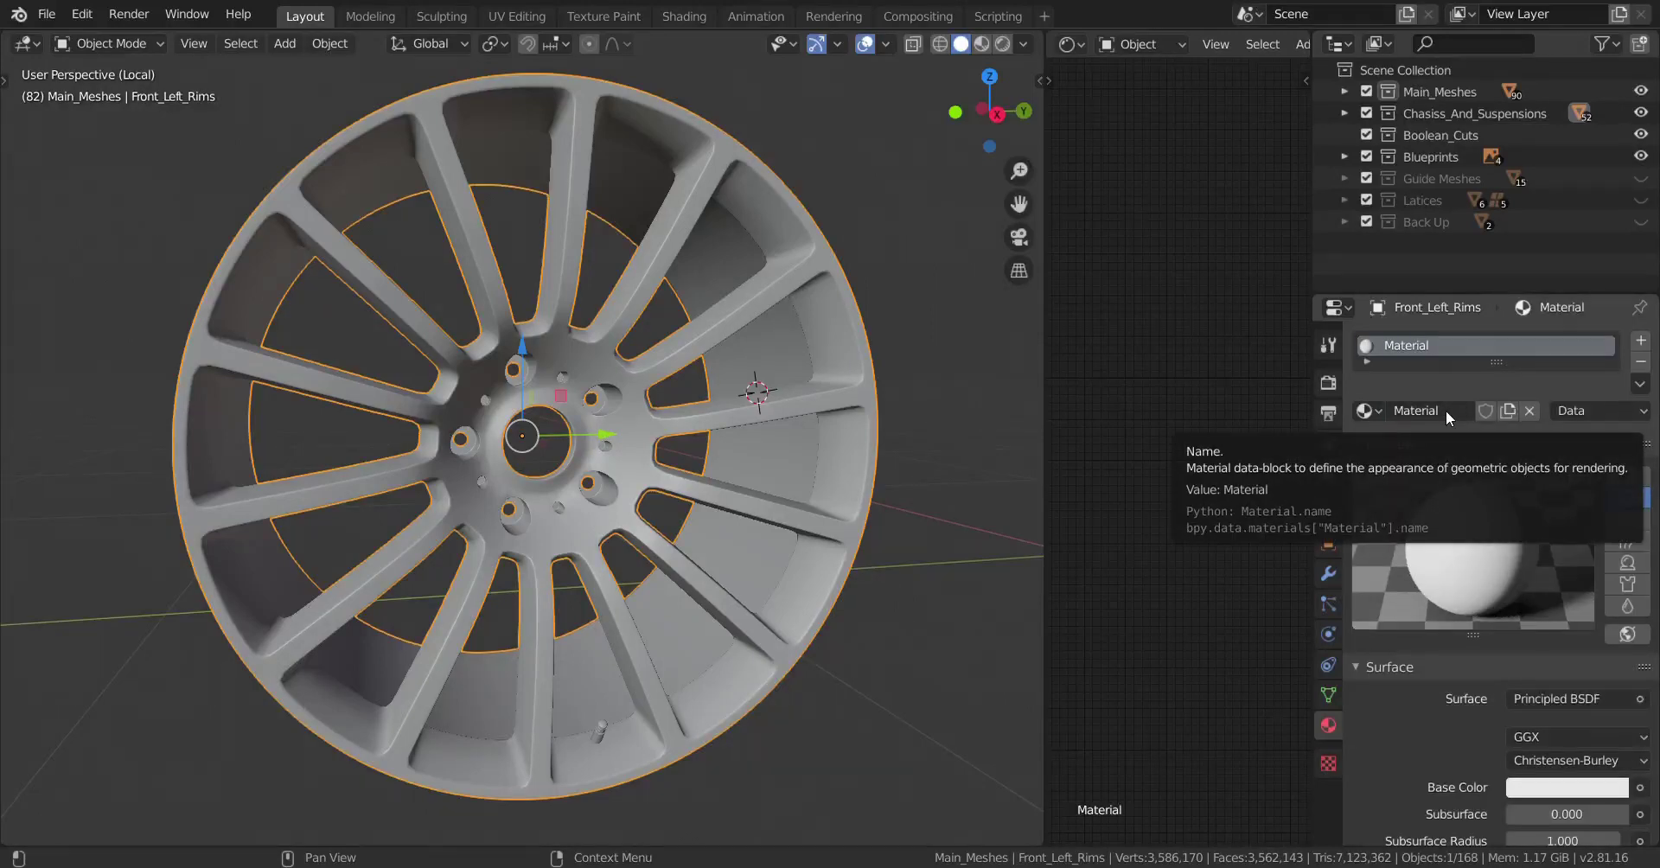
left_click(1445, 410)
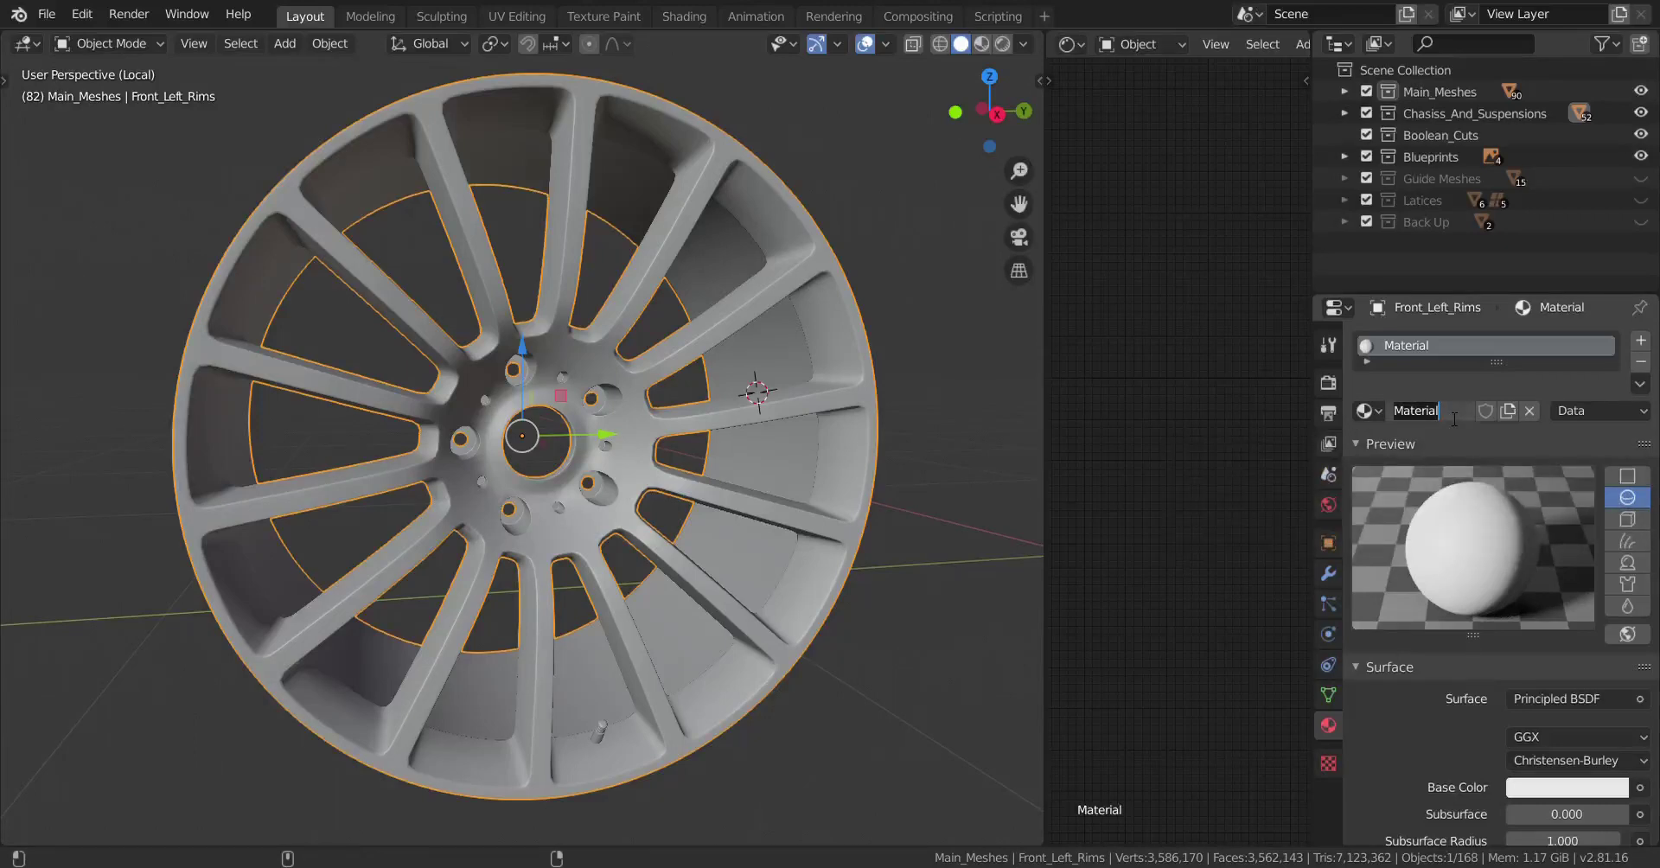
type("Meta")
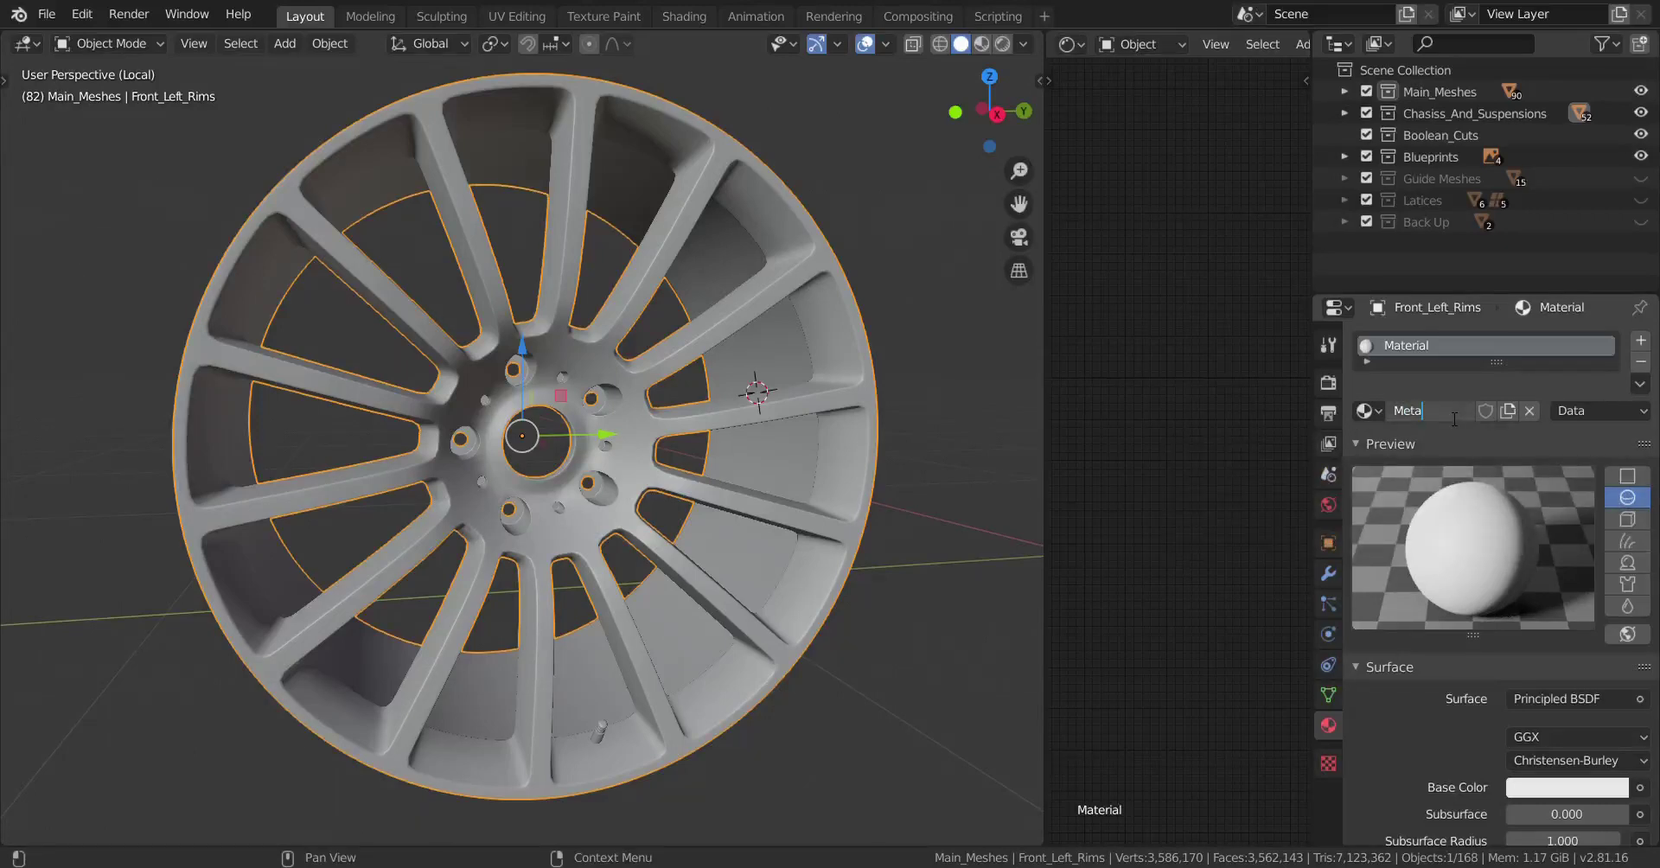
type("llic_Black")
key("Return")
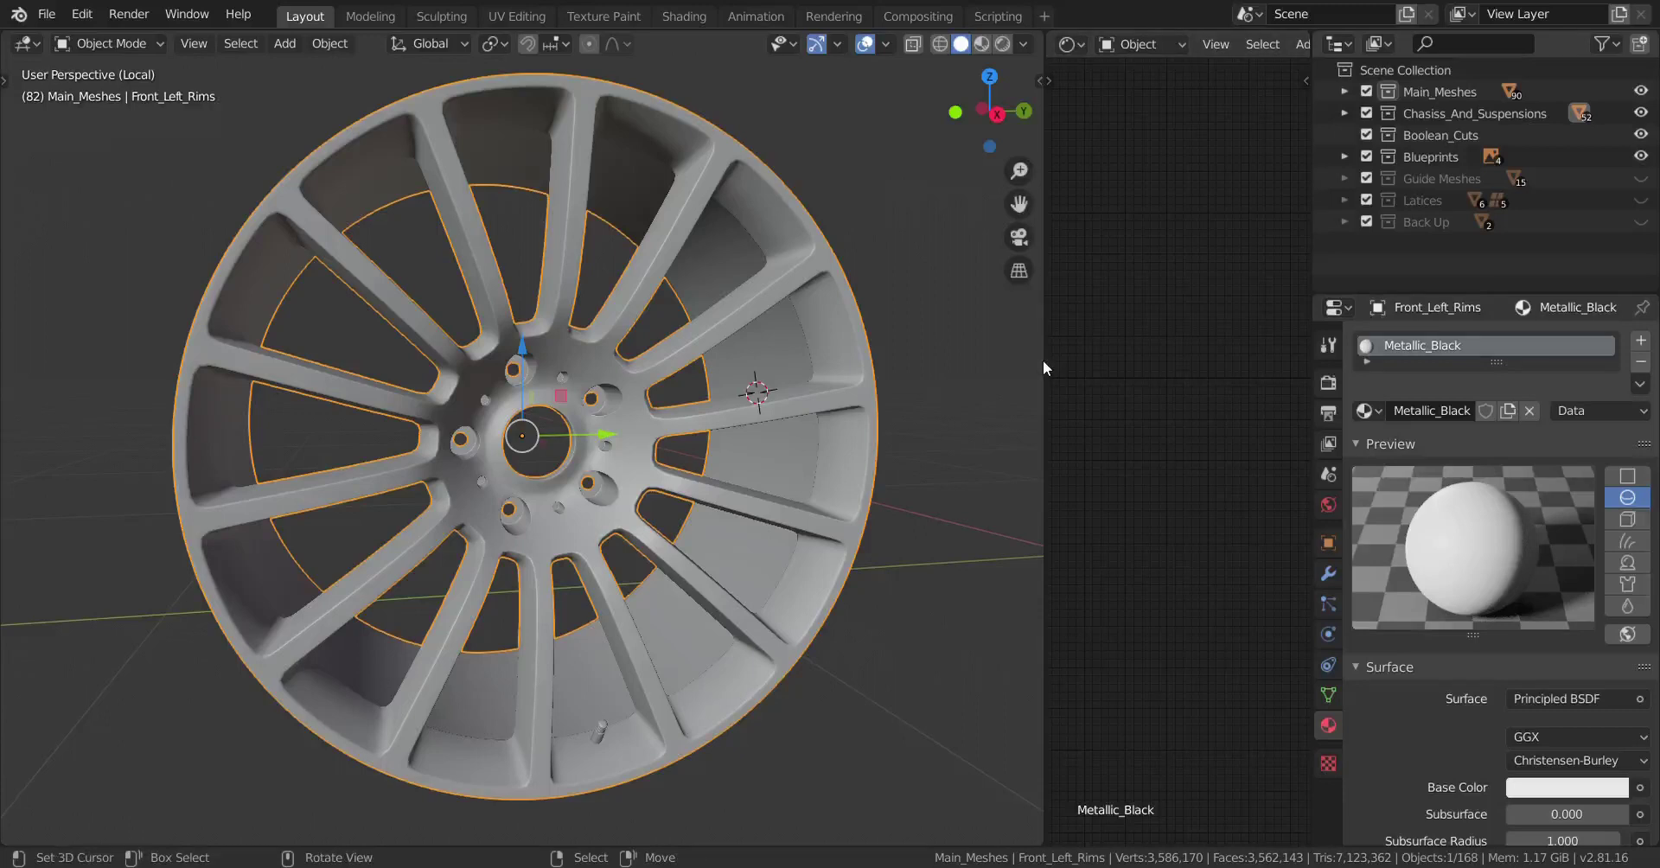
left_click_drag(1046, 348, 744, 392)
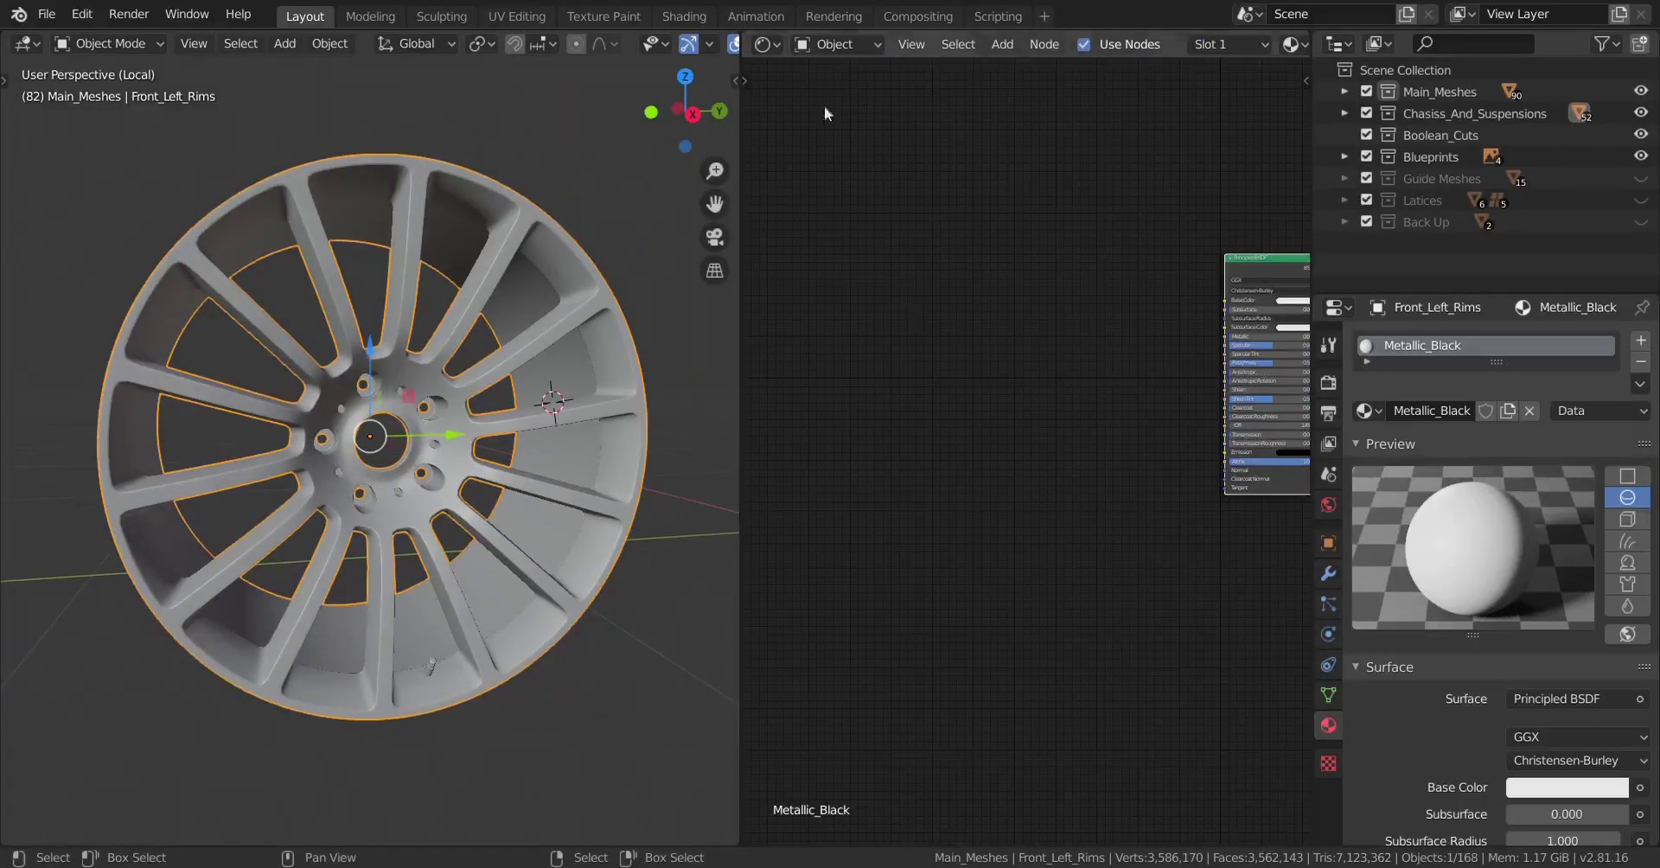
- Examine the rim's spokes, hub and bolt holes from several angles
scroll(387, 536, "up", 2)
middle_click_drag(387, 537, 404, 479)
scroll(294, 523, "down", 2)
scroll(392, 492, "up", 2)
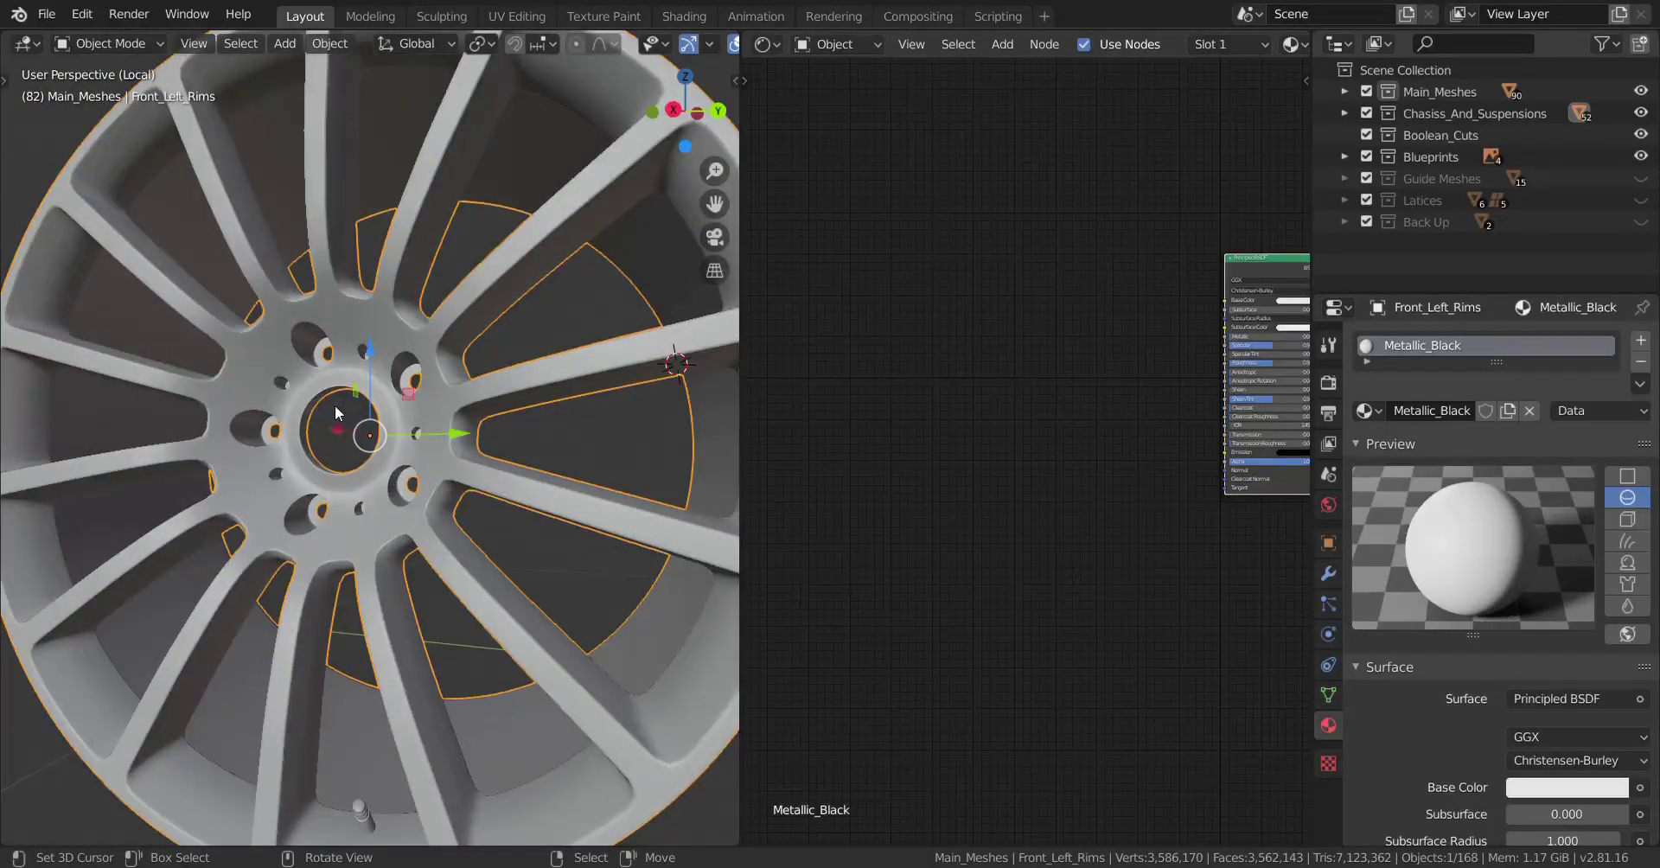
middle_click_drag(327, 393, 391, 432)
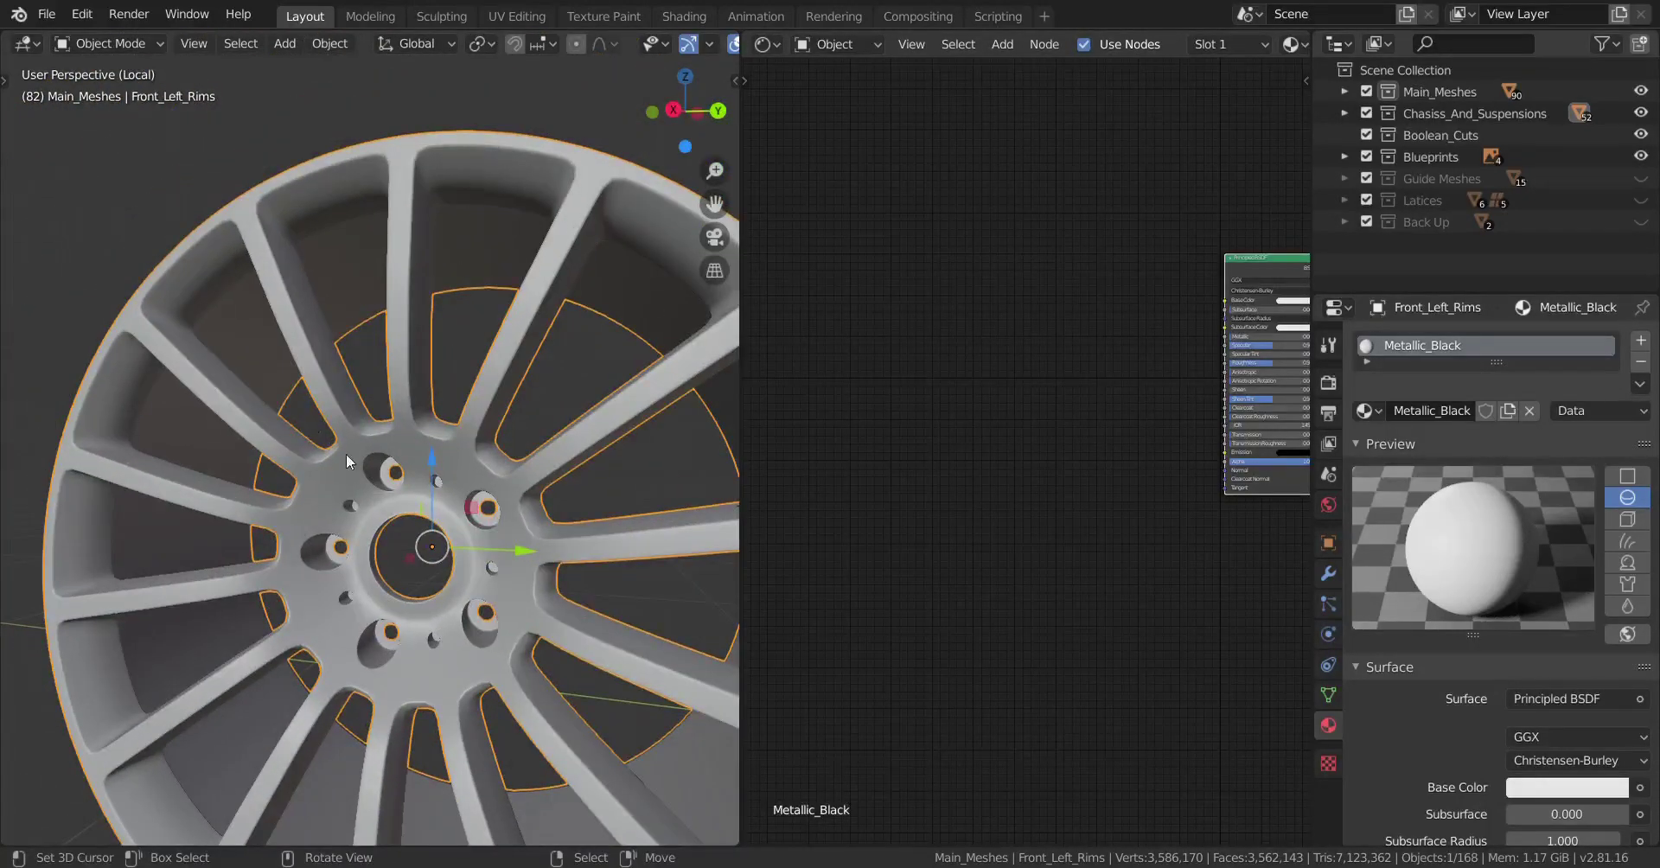
scroll(346, 460, "up", 1)
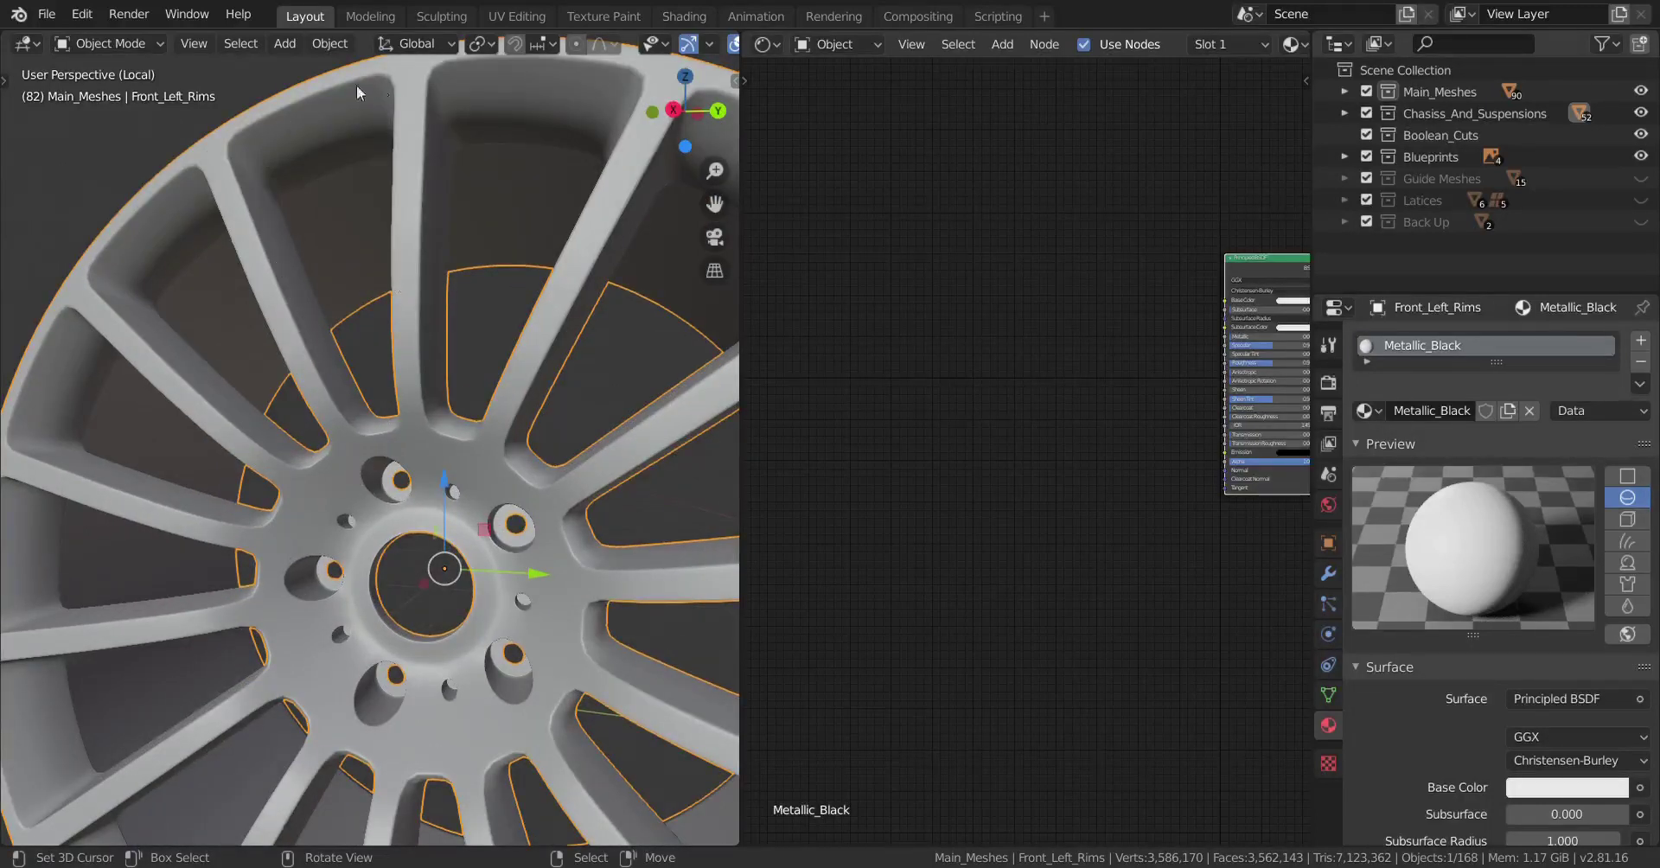
scroll(219, 320, "down", 2)
middle_click_drag(285, 380, 211, 542)
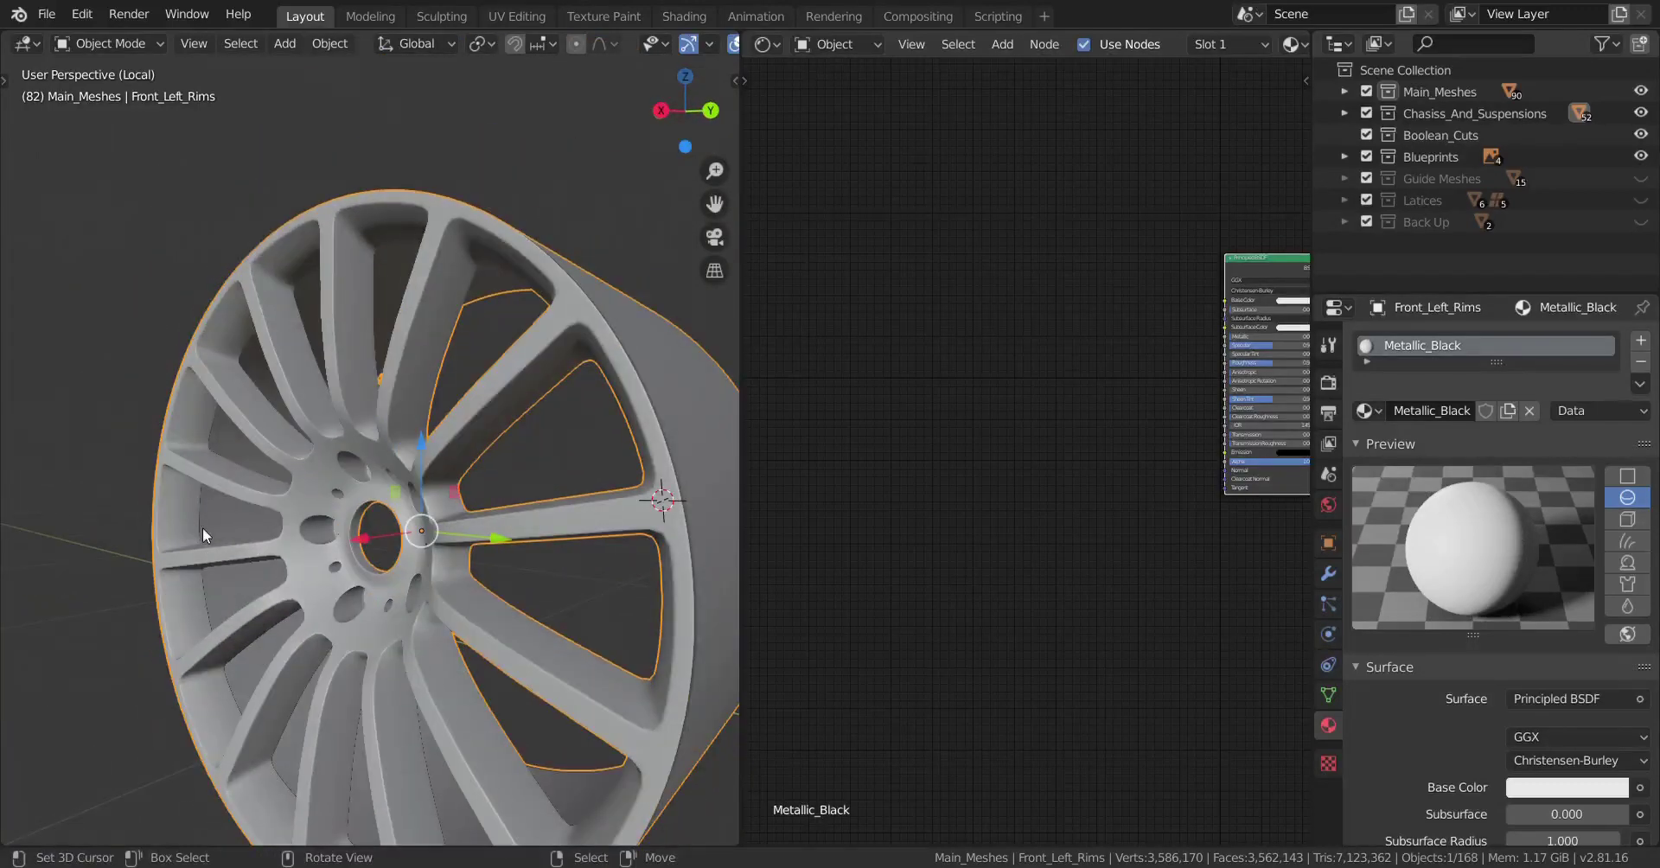
middle_click_drag(571, 481, 532, 226)
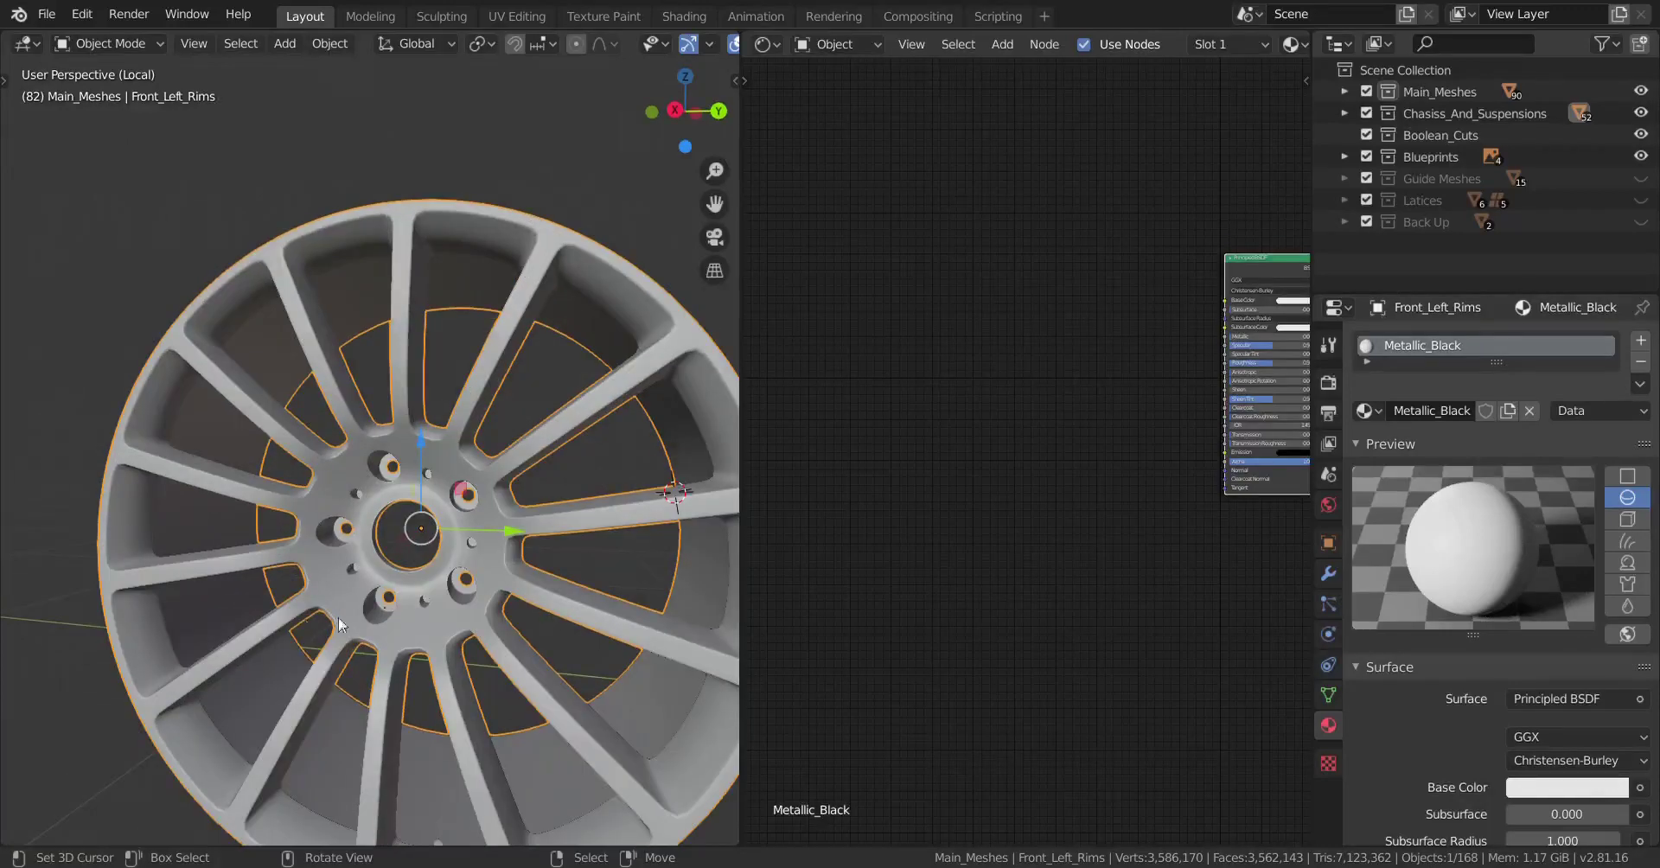
scroll(444, 671, "up", 3)
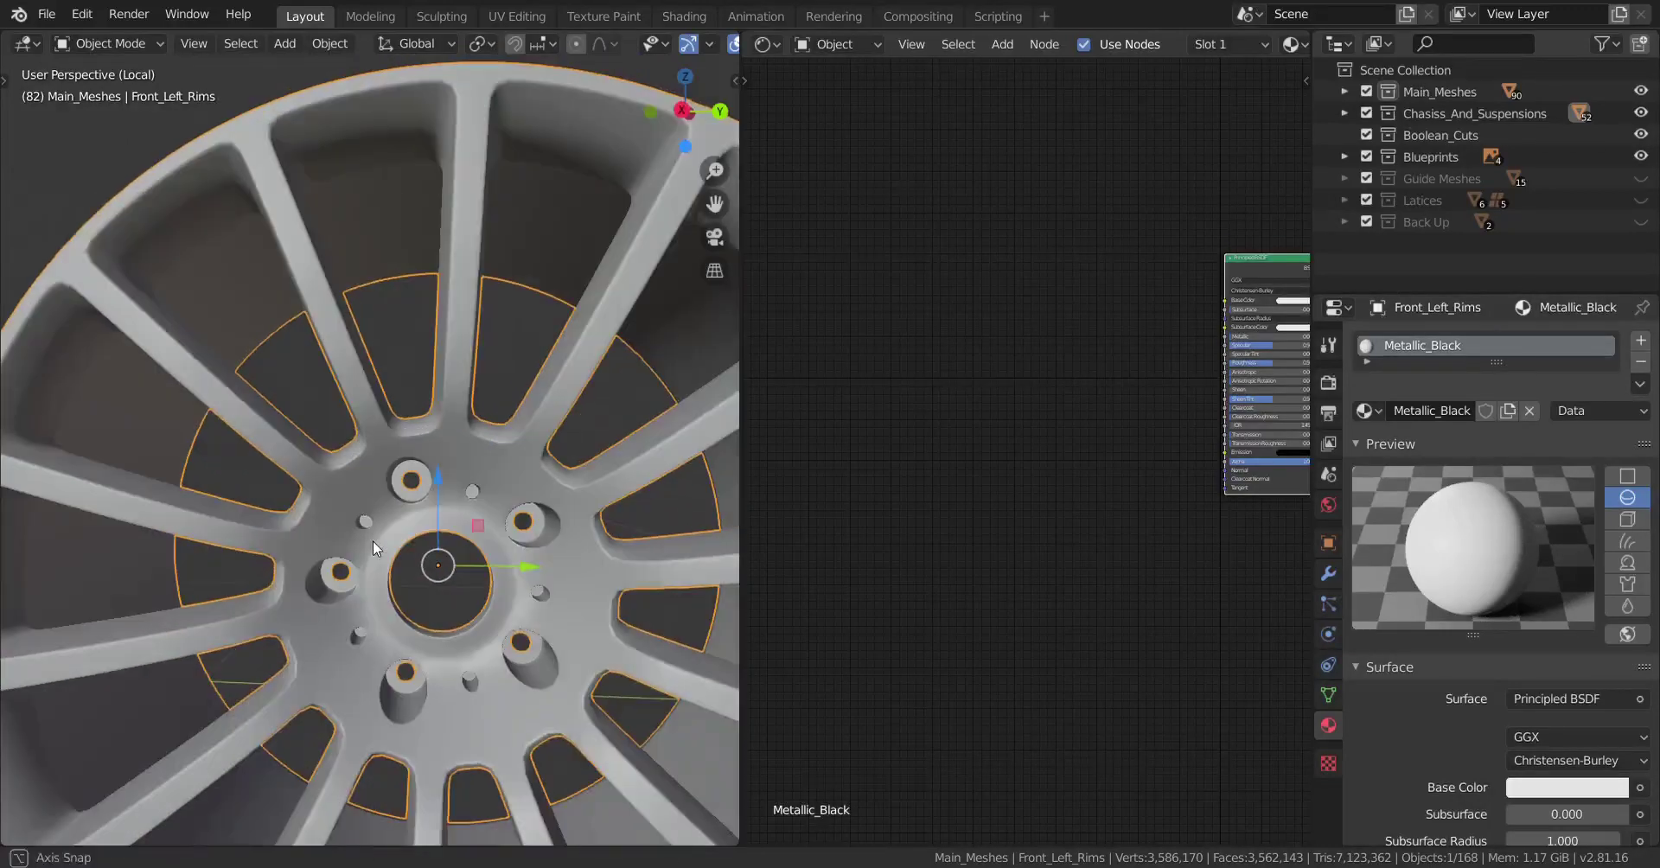
middle_click_drag(513, 496, 494, 490)
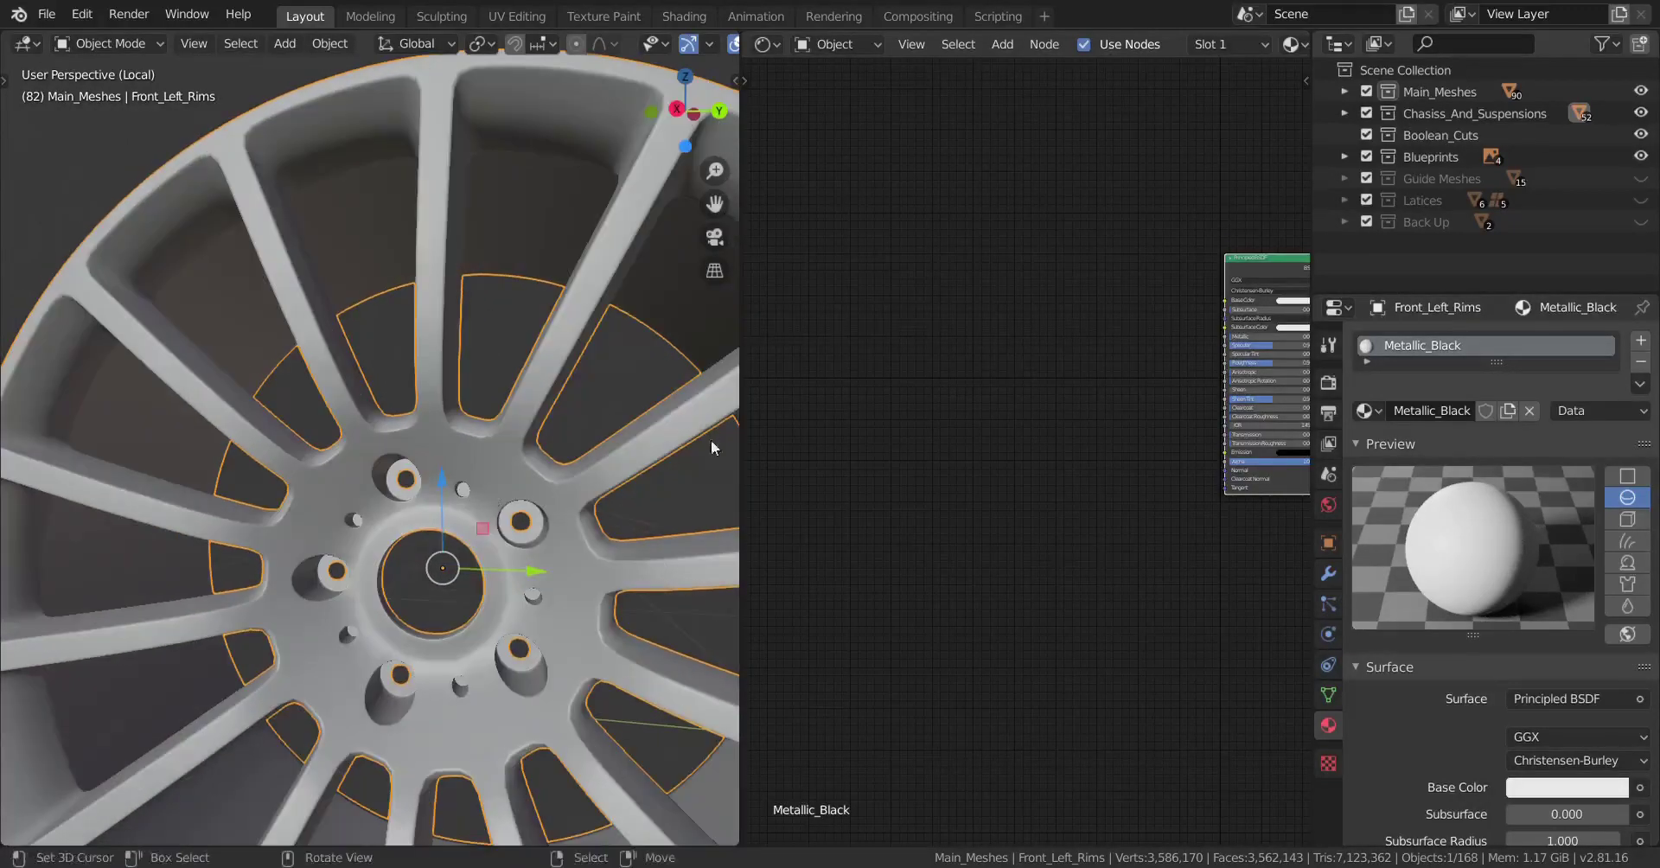
middle_click_drag(594, 465, 685, 371)
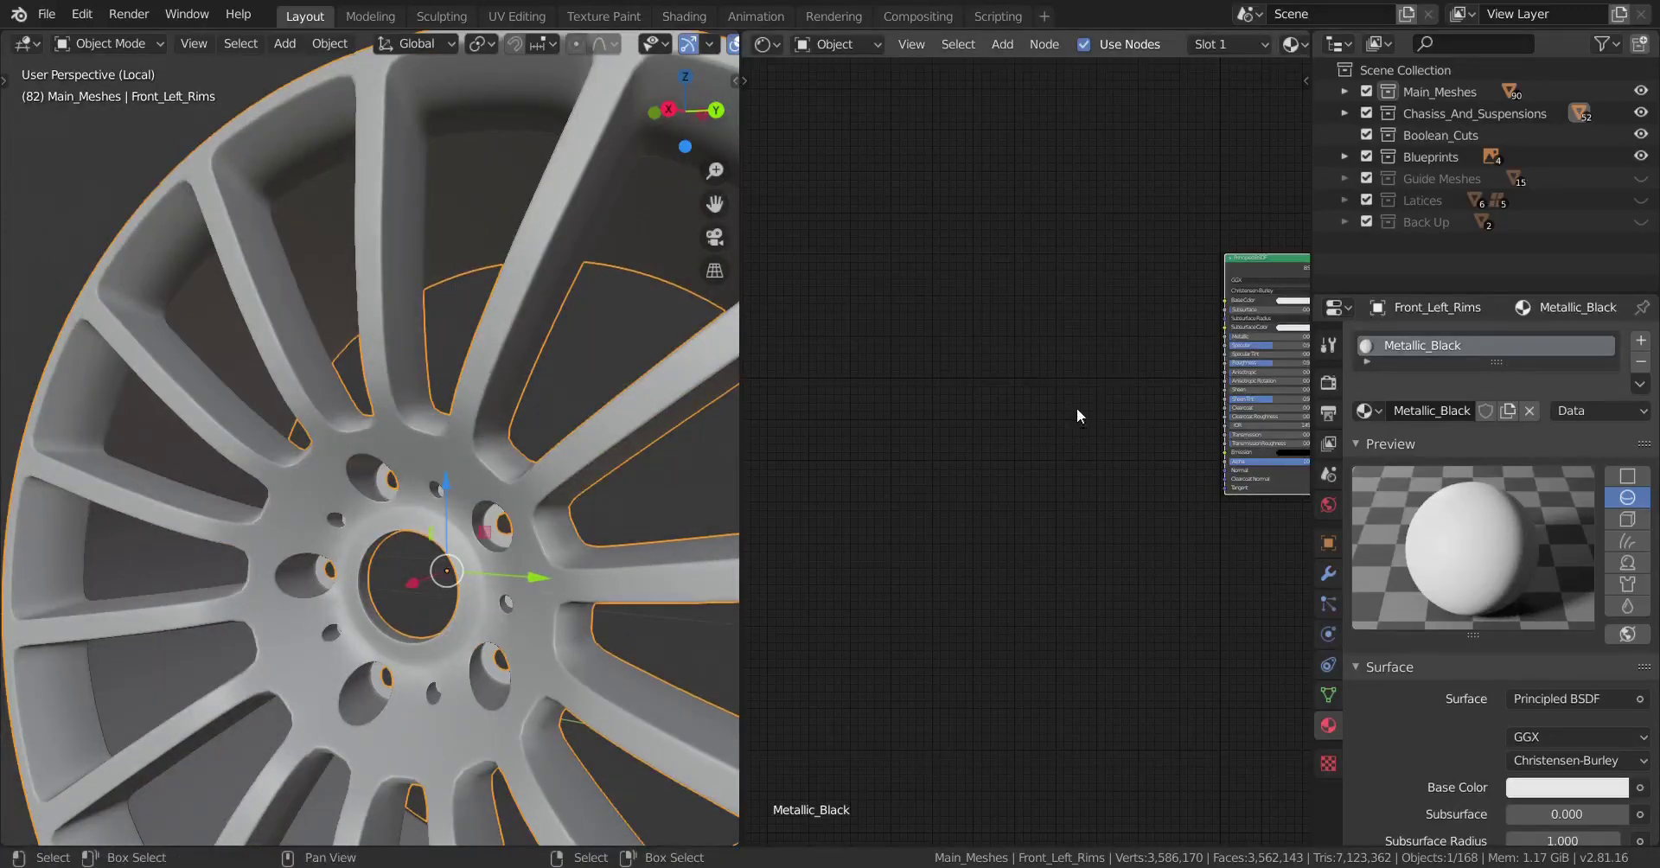
- Move the Material Output node farther from the Principled BSDF and switch the viewport shading to Material Preview
key("Home")
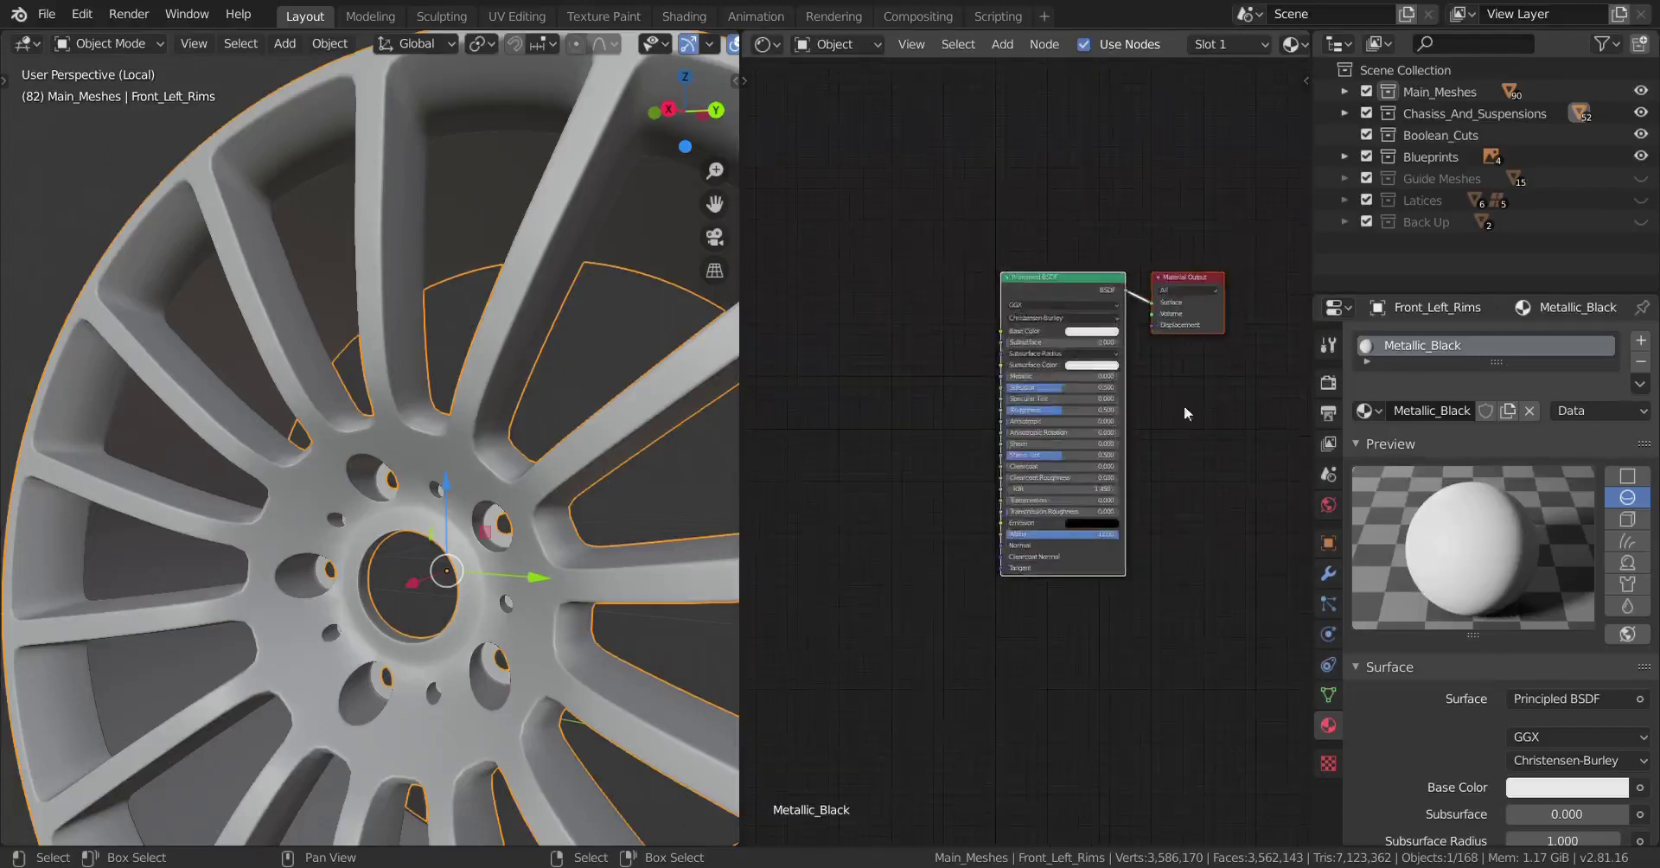
left_click(1195, 281)
key("g")
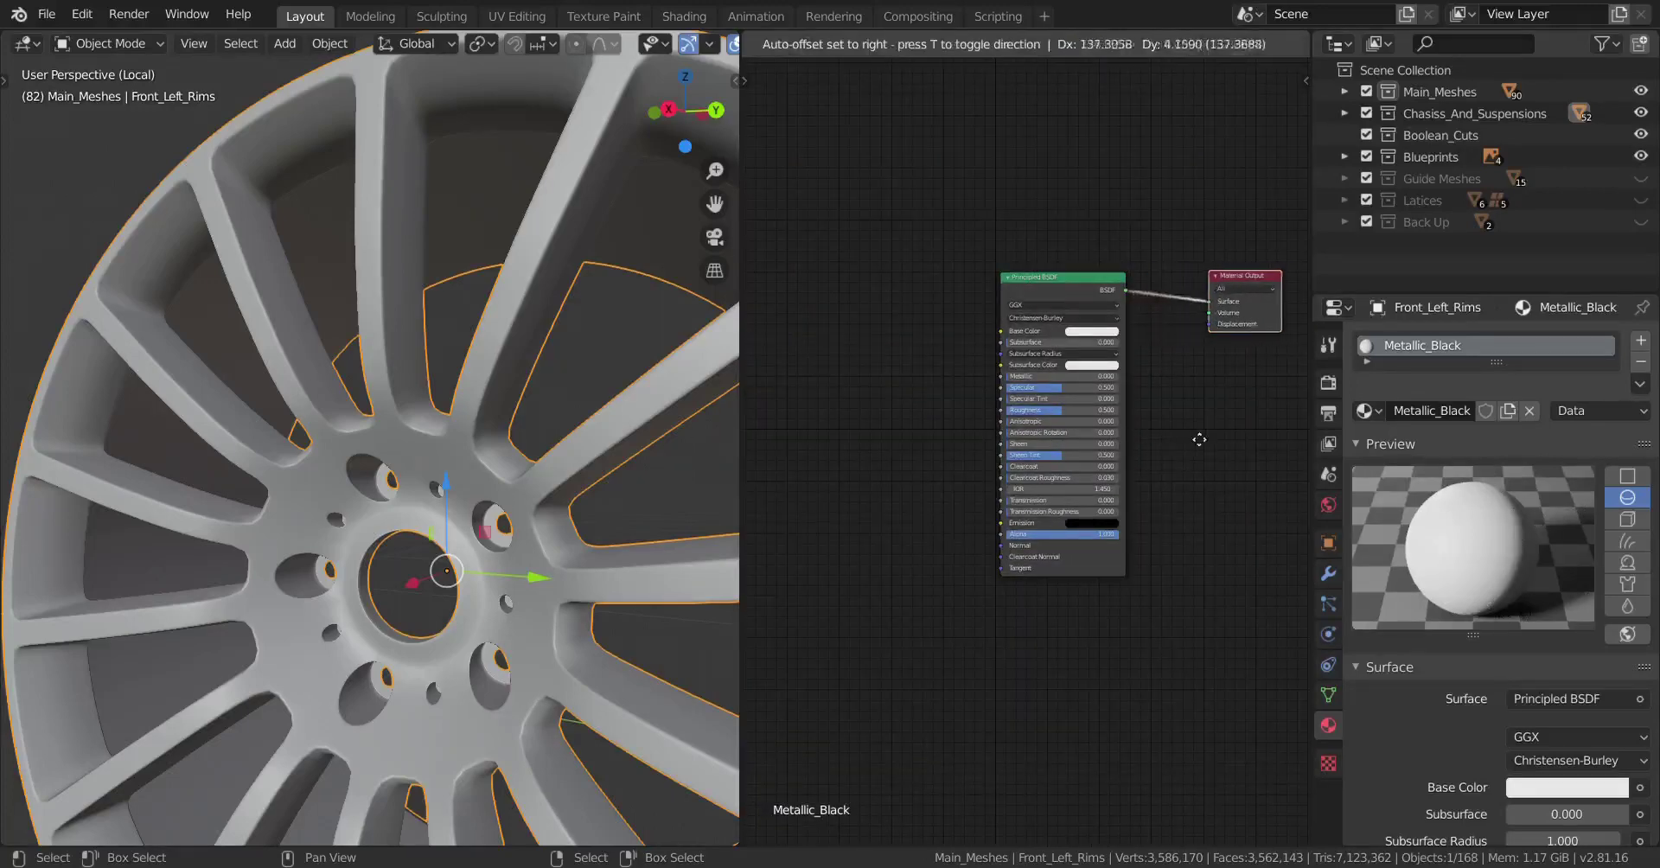
left_click(1211, 429)
key("z")
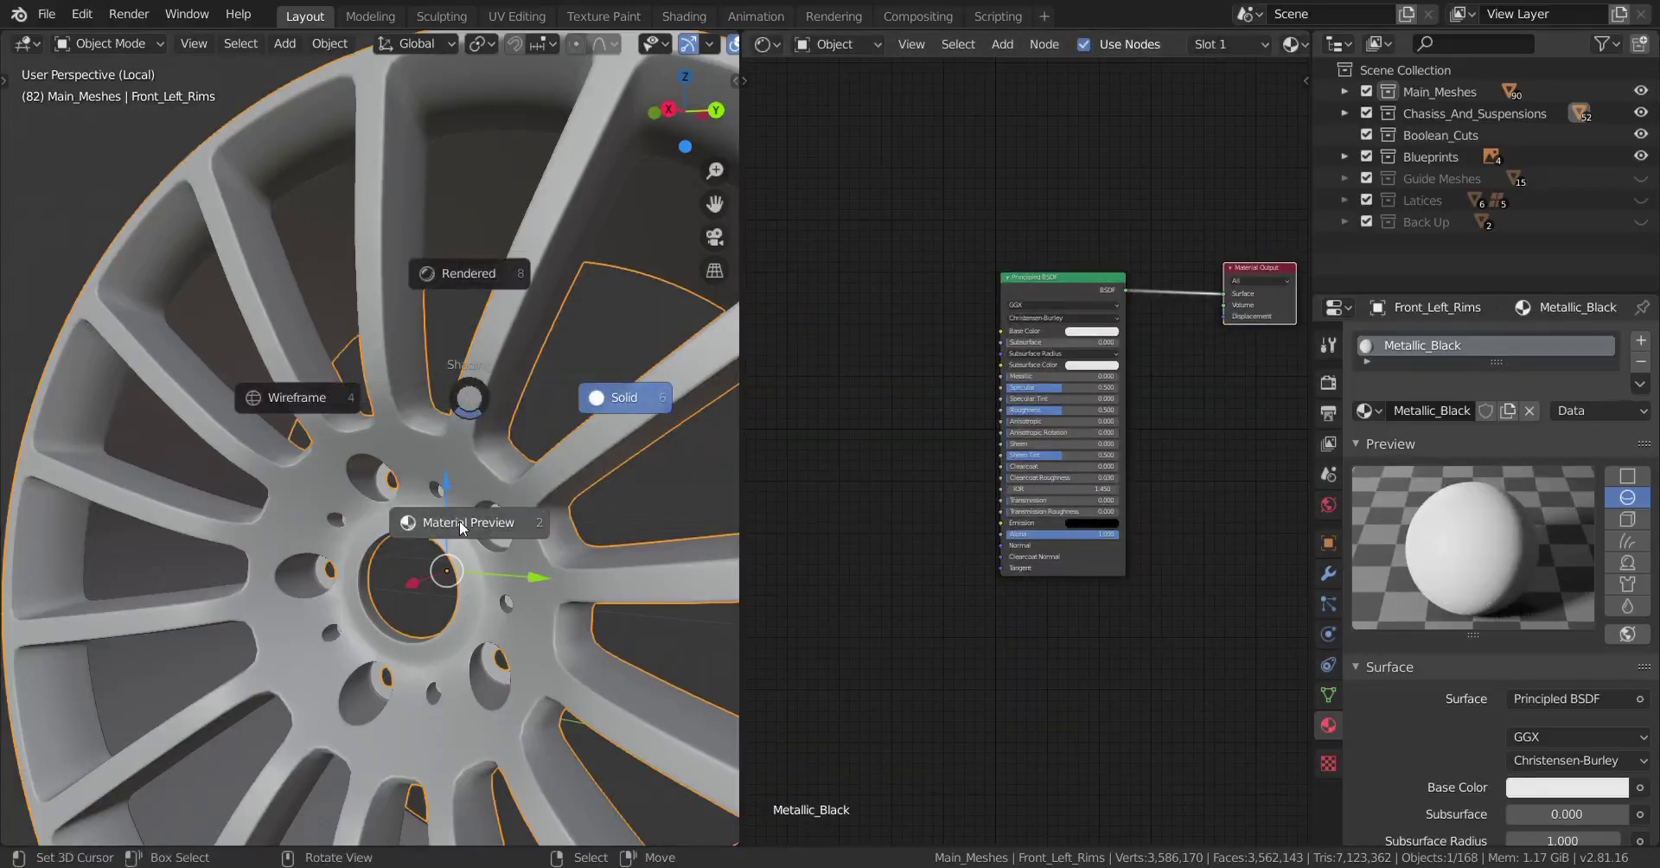
key("2")
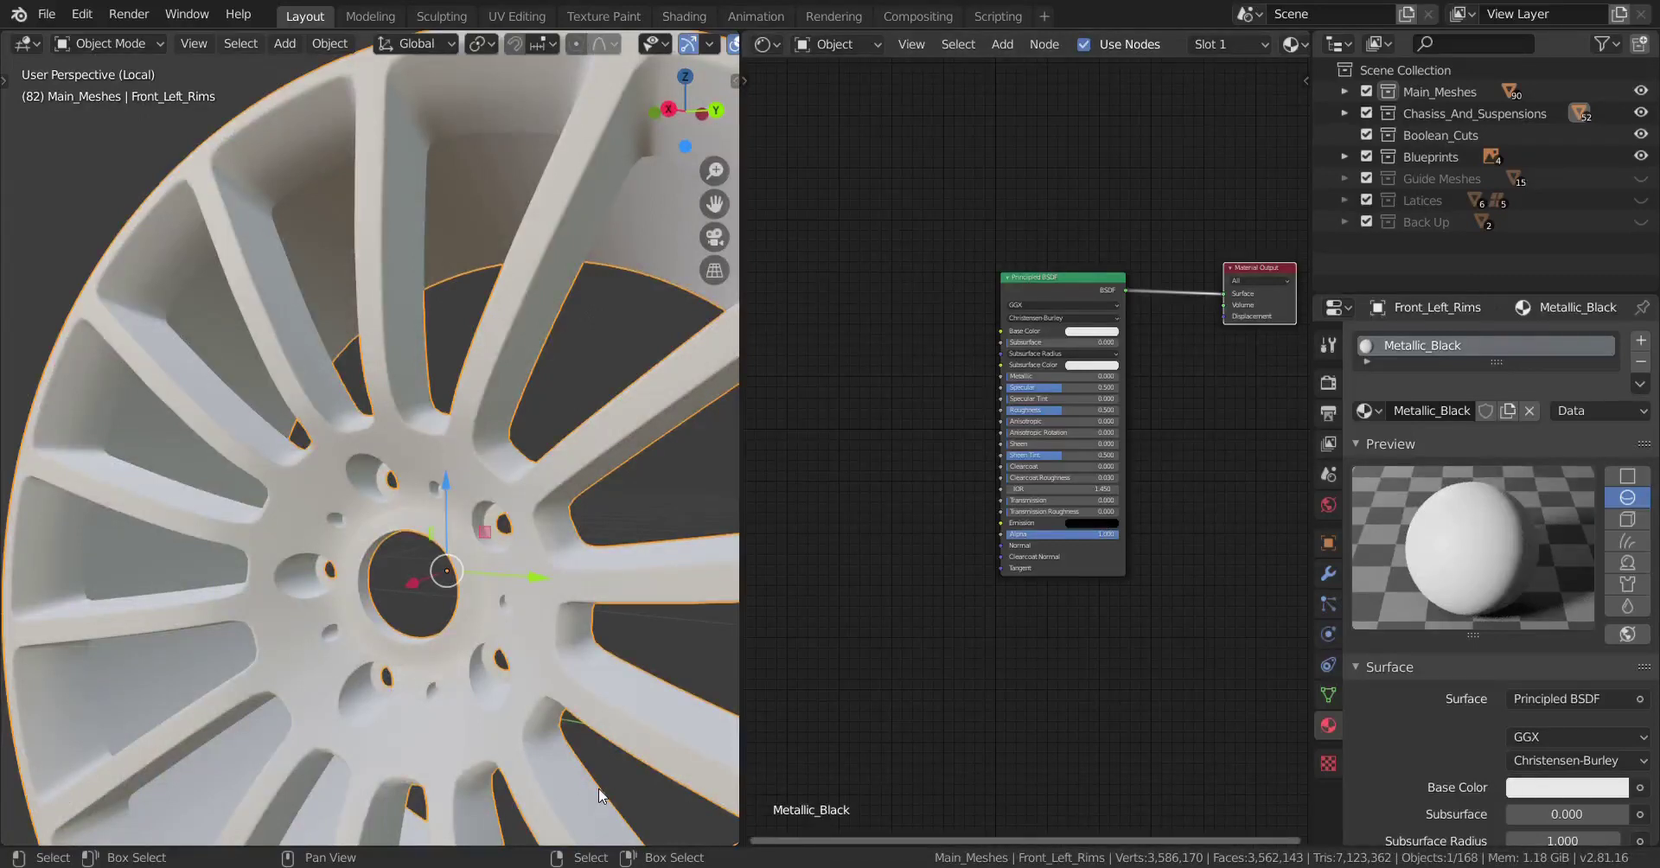
- Add a Noise Texture node in the empty area before the Principled BSDF and set its scale to 200
middle_click_drag(1045, 460, 1287, 443)
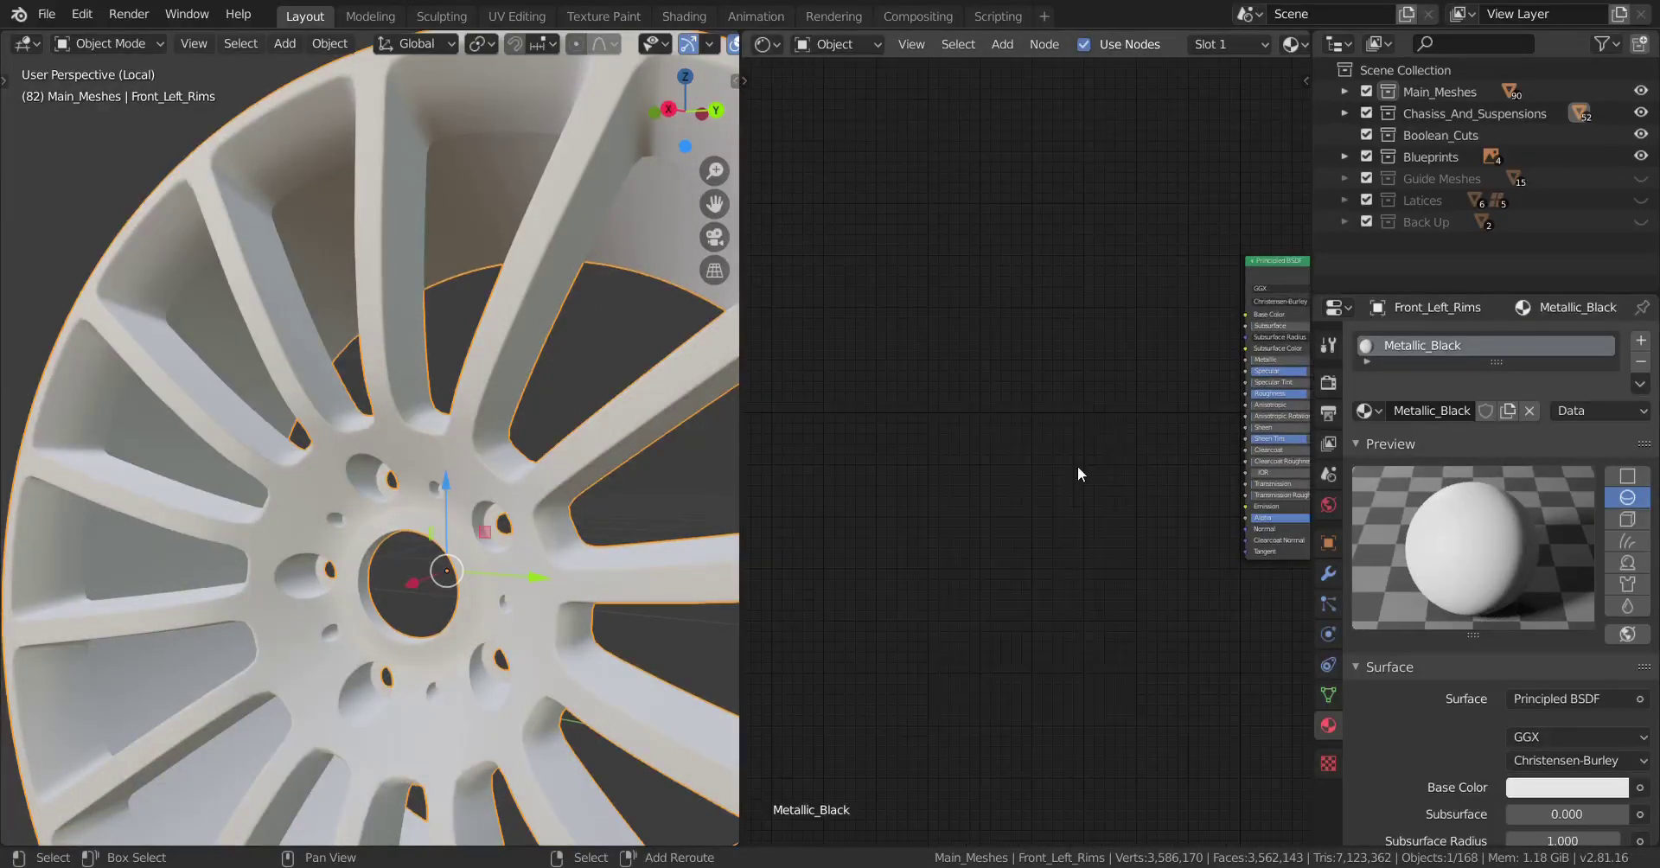
key("shift+a")
mouse_move(1013, 568)
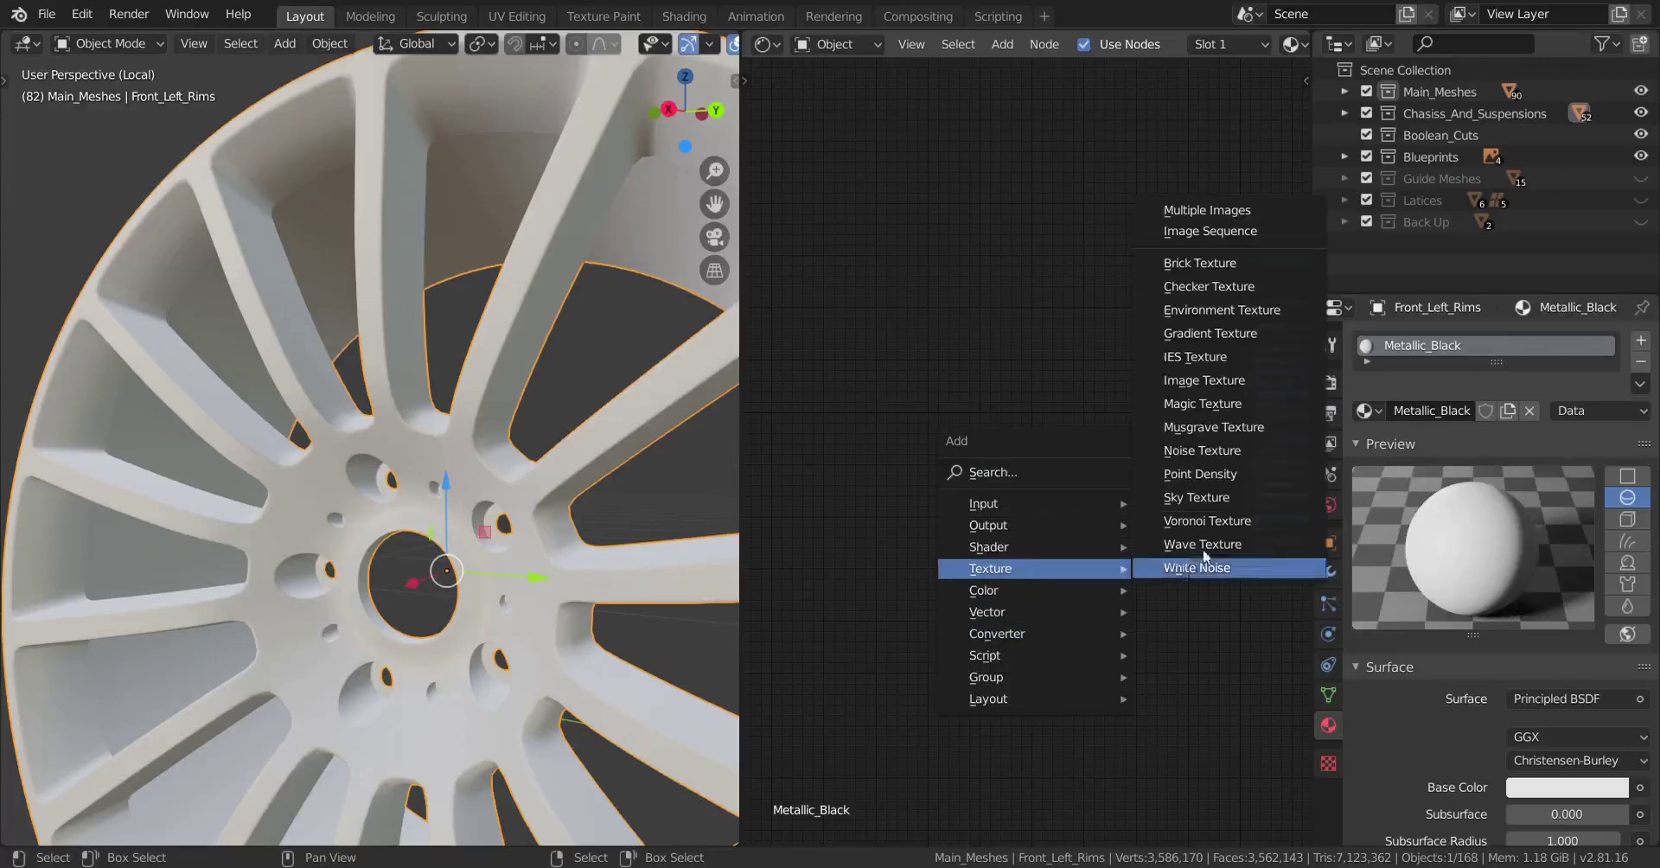
left_click(1238, 454)
left_click(1067, 463)
left_click(994, 496)
key("Return")
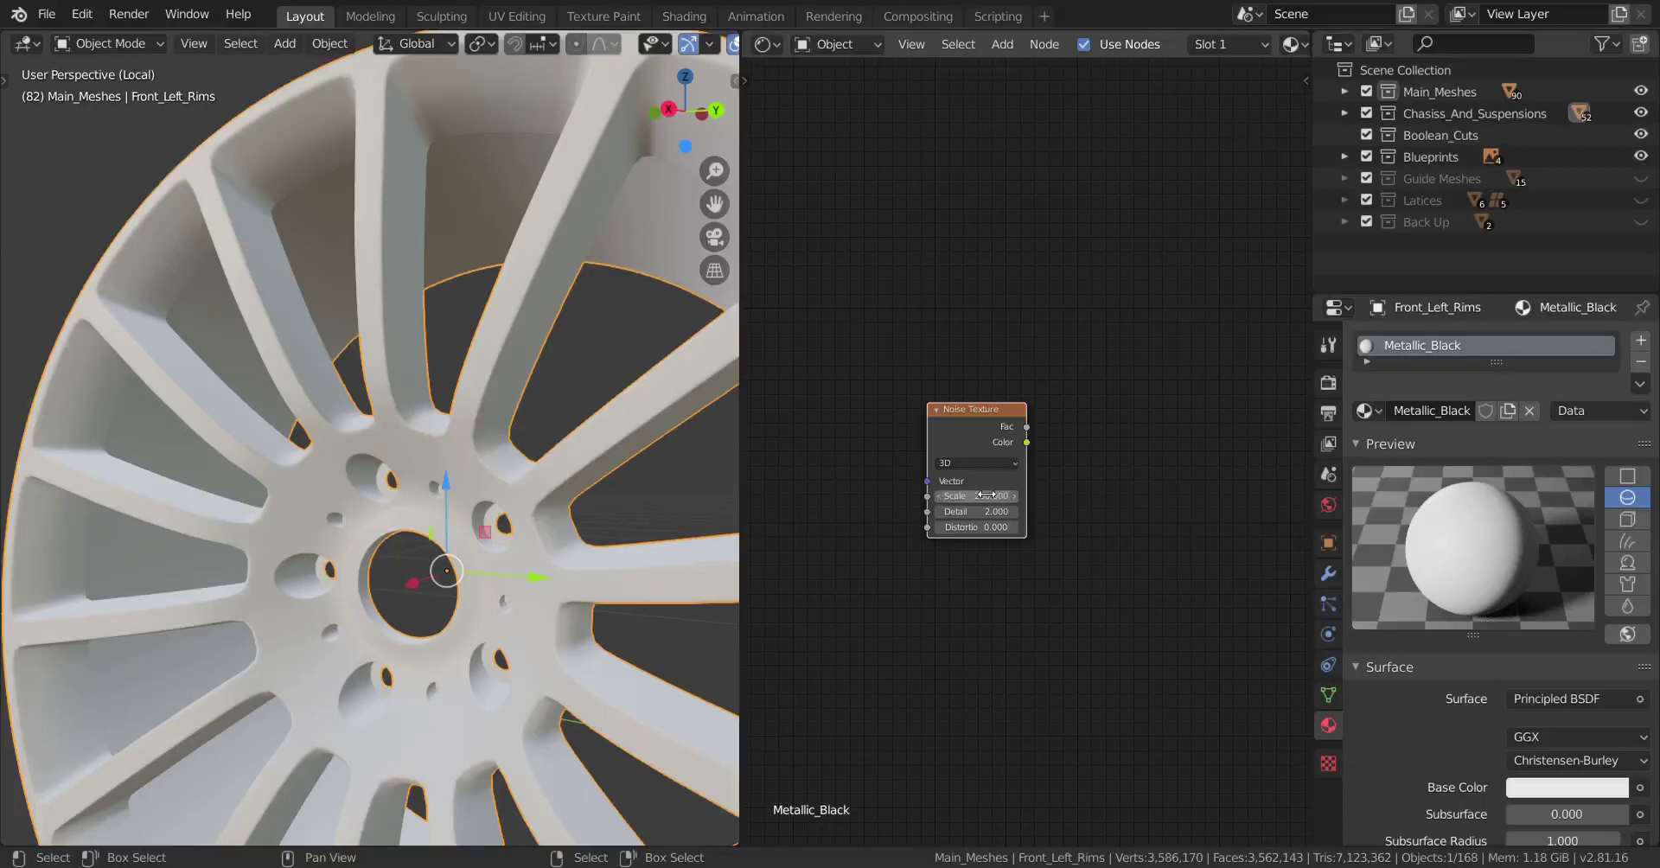
- Apply the rotation and scale of the rim object
scroll(504, 512, "down", 3)
middle_click_drag(442, 581, 465, 588)
key("ctrl+a")
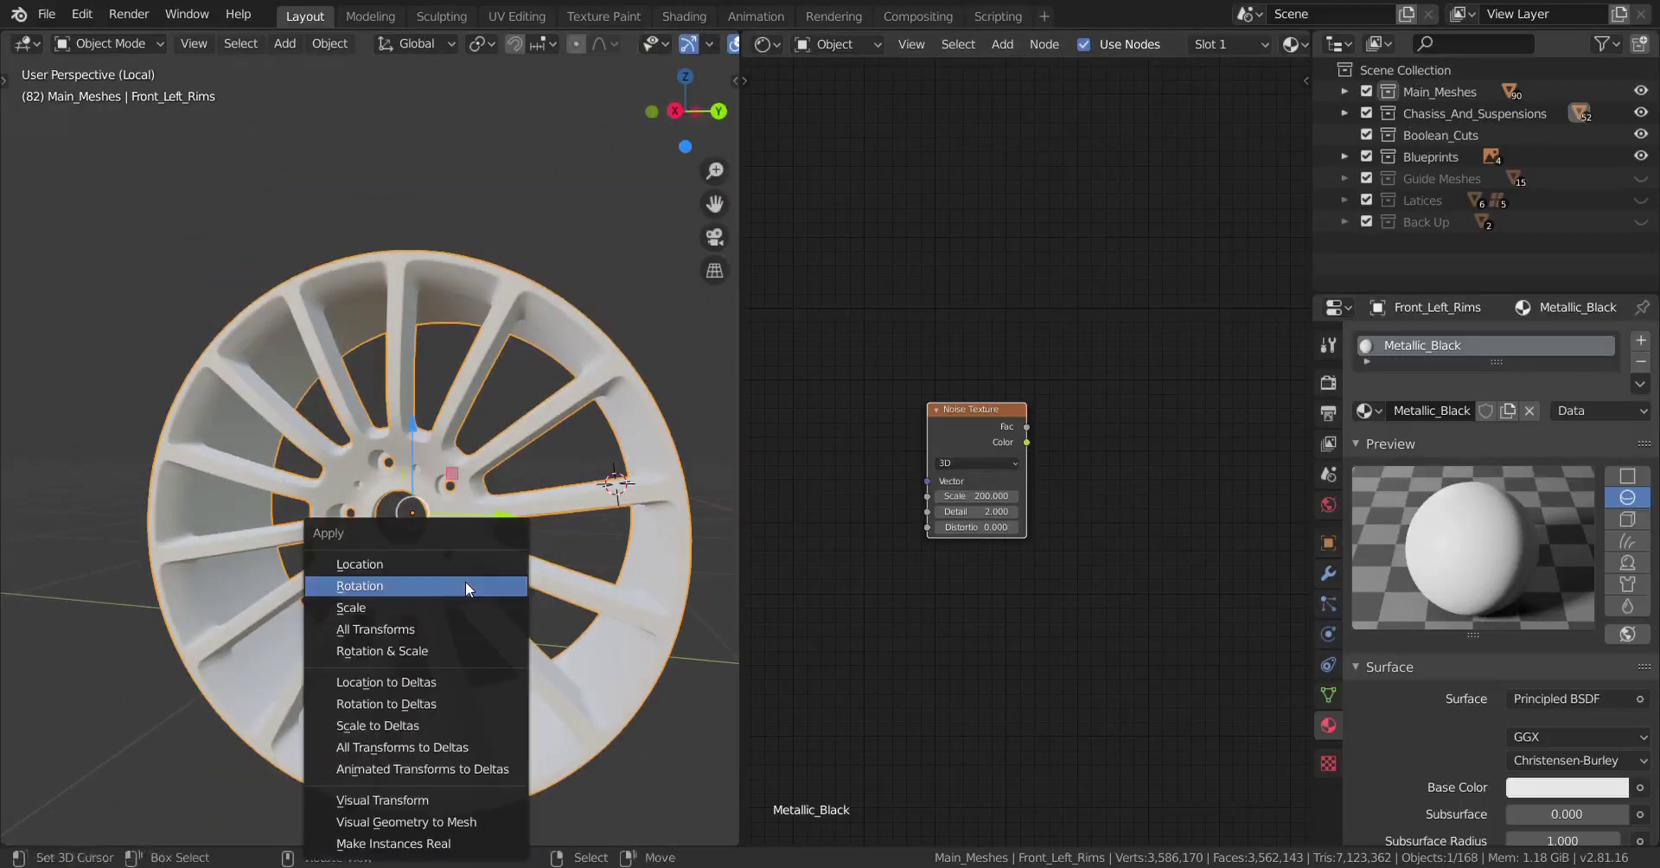
left_click(454, 649)
scroll(455, 641, "up", 3)
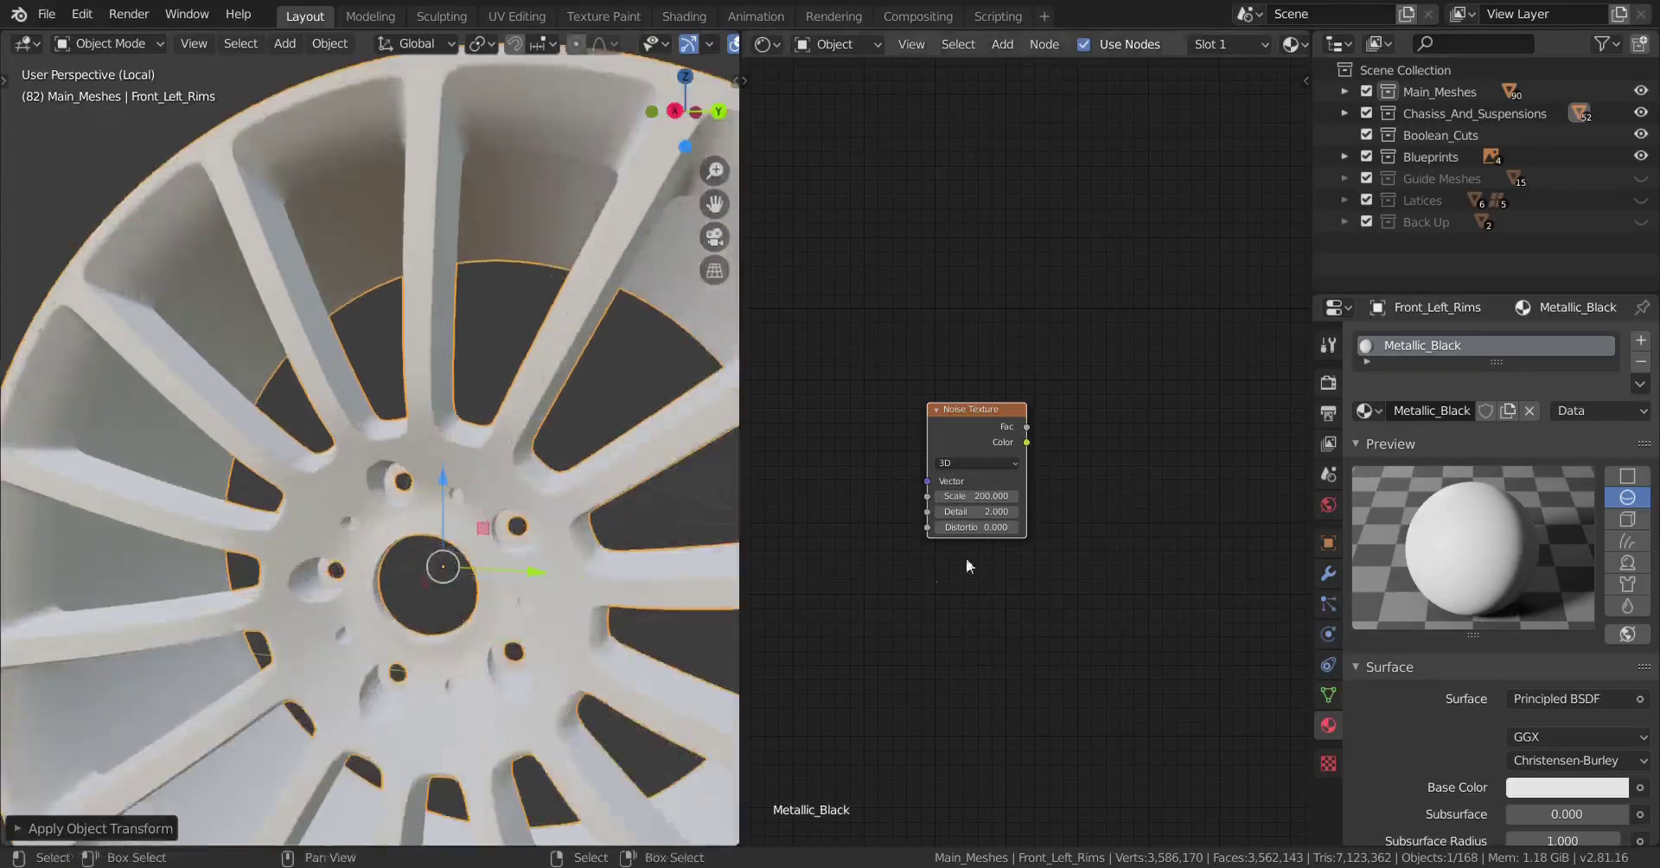
- Add a texture mapping setup to the Noise Texture node and space it apart from the Mapping node
middle_click_drag(971, 563, 1037, 560)
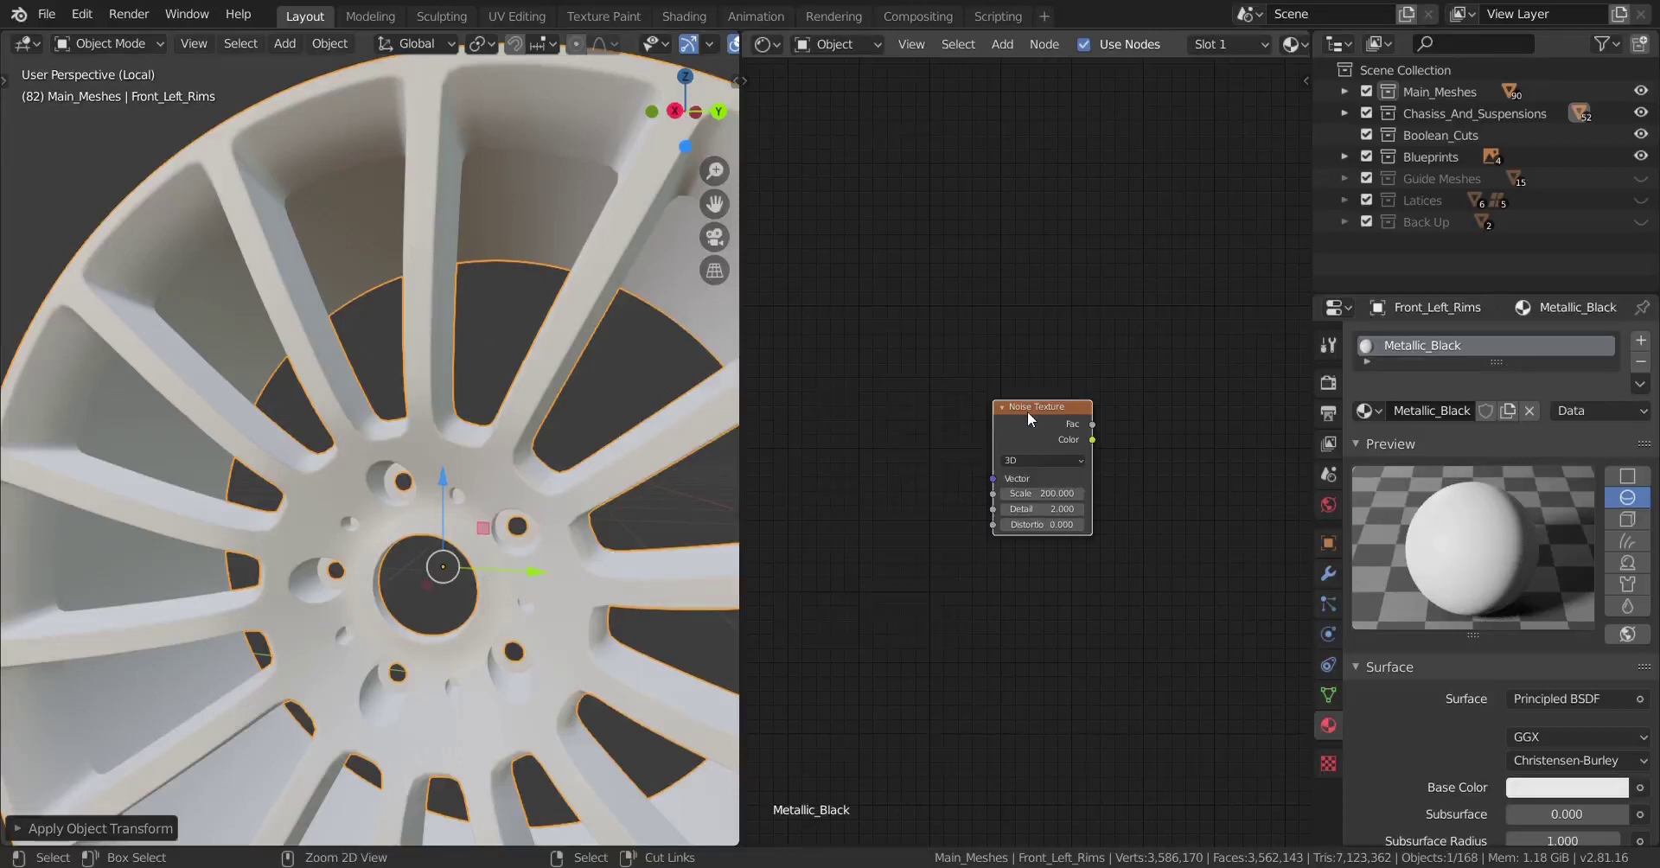
key("ctrl+t")
middle_click_drag(769, 491, 994, 512)
left_click_drag(965, 488, 1015, 467)
middle_click_drag(1196, 546, 1000, 537)
scroll(1056, 544, "up", 1)
scroll(1108, 526, "down", 3)
scroll(1000, 537, "up", 3)
left_click_drag(1025, 460, 1074, 448)
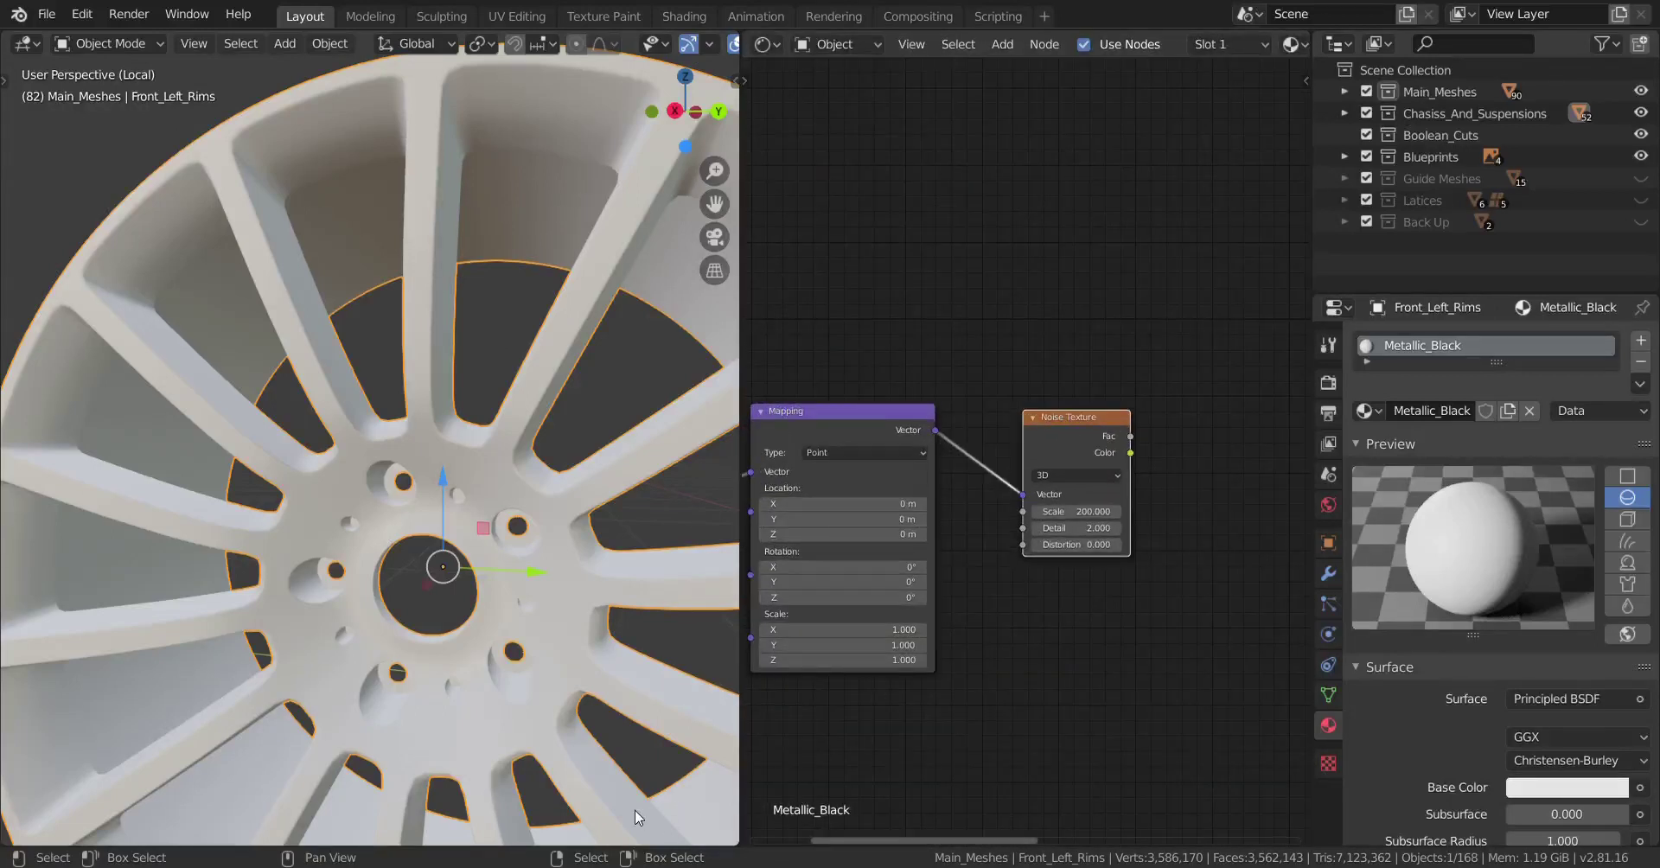
- Add a ColorRamp node driven by the Noise Texture's Fac output and set its interpolation to B-Spline
scroll(1019, 555, "up", 3)
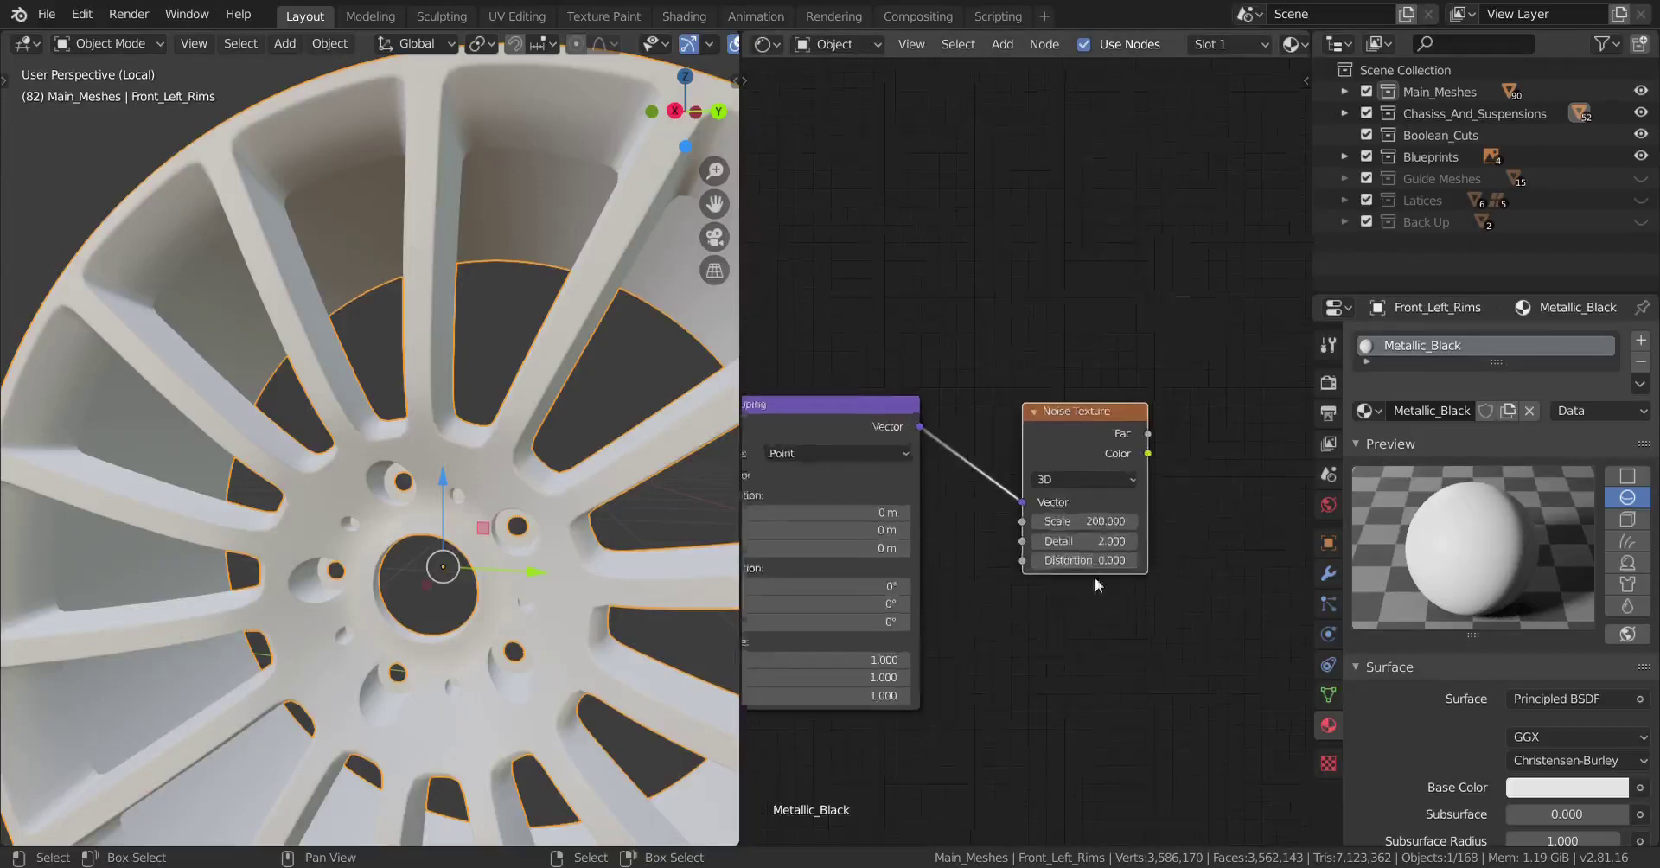
middle_click_drag(1222, 550, 1004, 517)
key("shift+a")
mouse_move(1121, 485)
mouse_move(1070, 550)
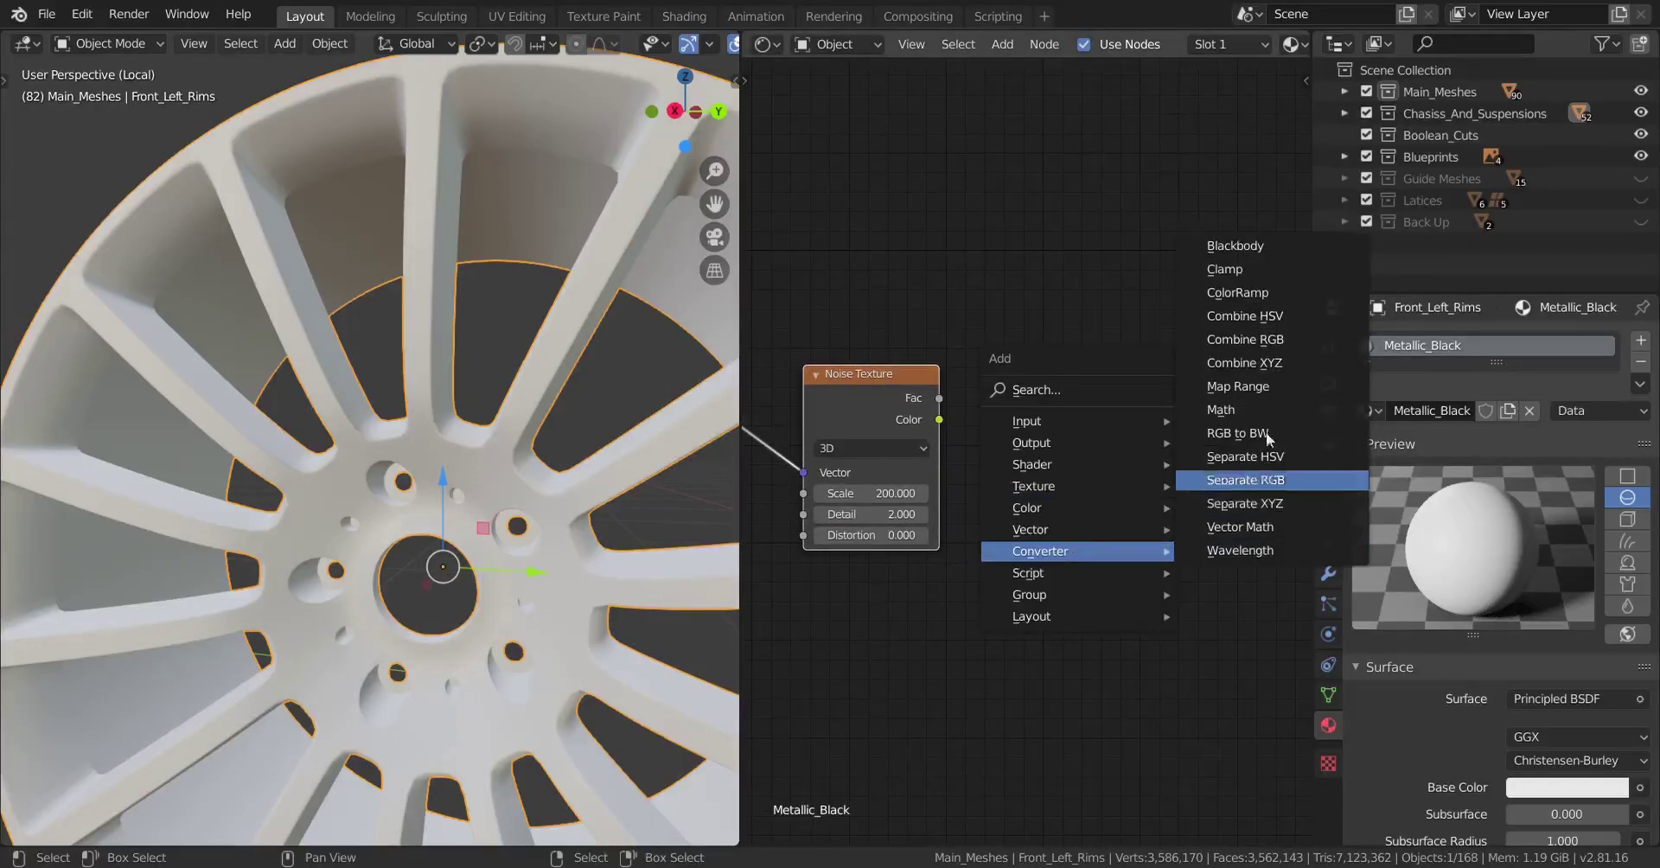
left_click(1245, 292)
left_click(1007, 354)
left_click_drag(939, 398, 1009, 544)
middle_click_drag(1084, 577, 989, 557)
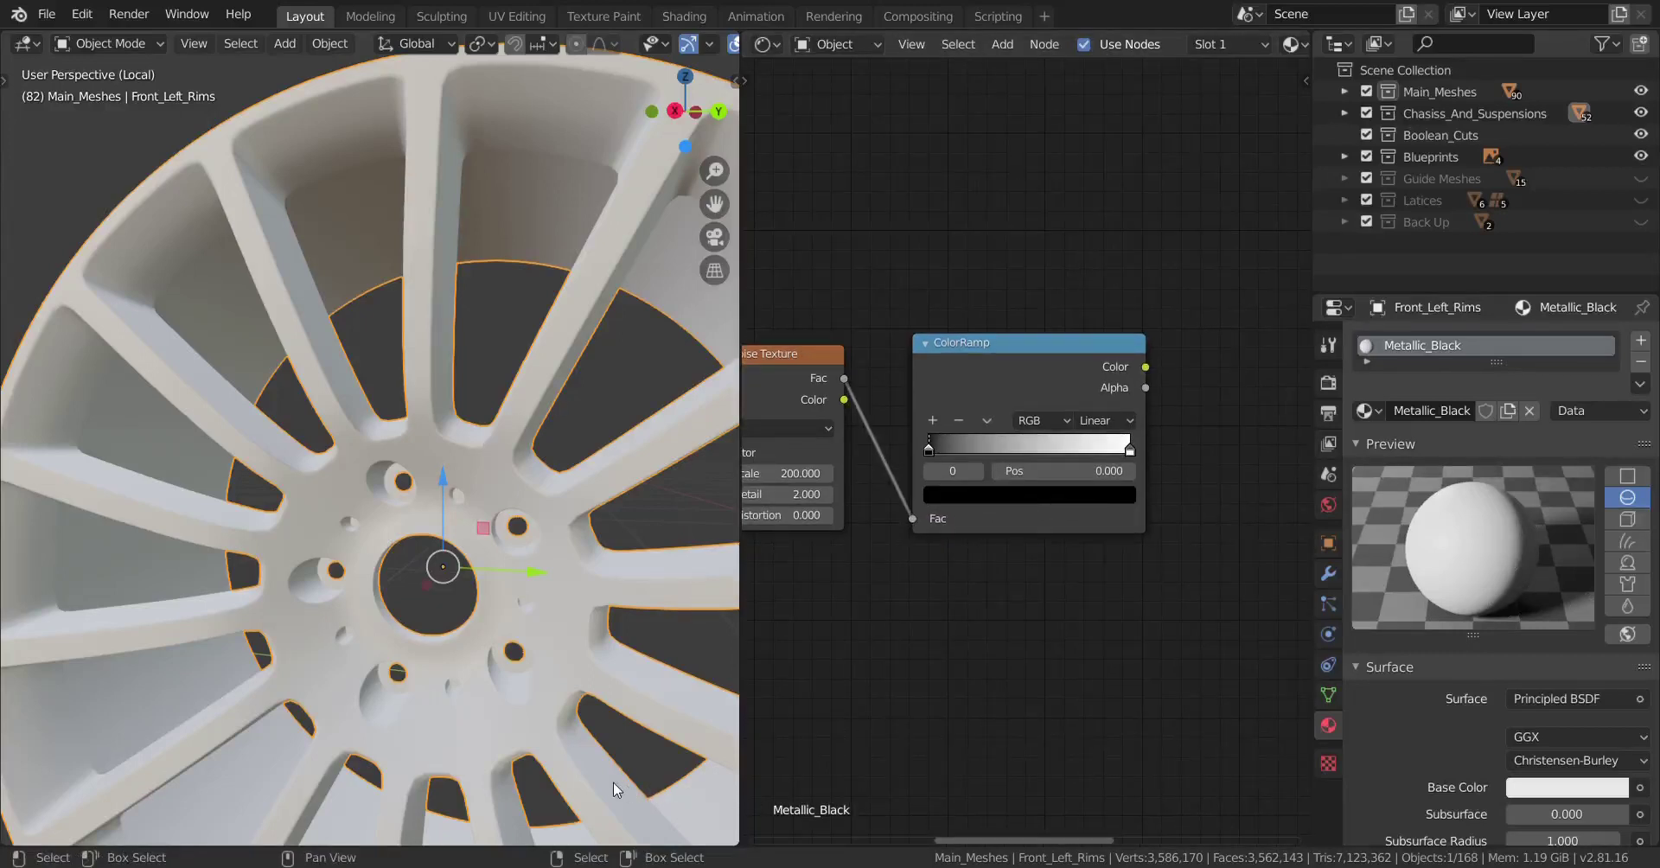
left_click(1107, 421)
left_click(1110, 505)
- Select the texture nodes together and move the group to leave space before the Principled BSDF
middle_click_drag(968, 496, 836, 489)
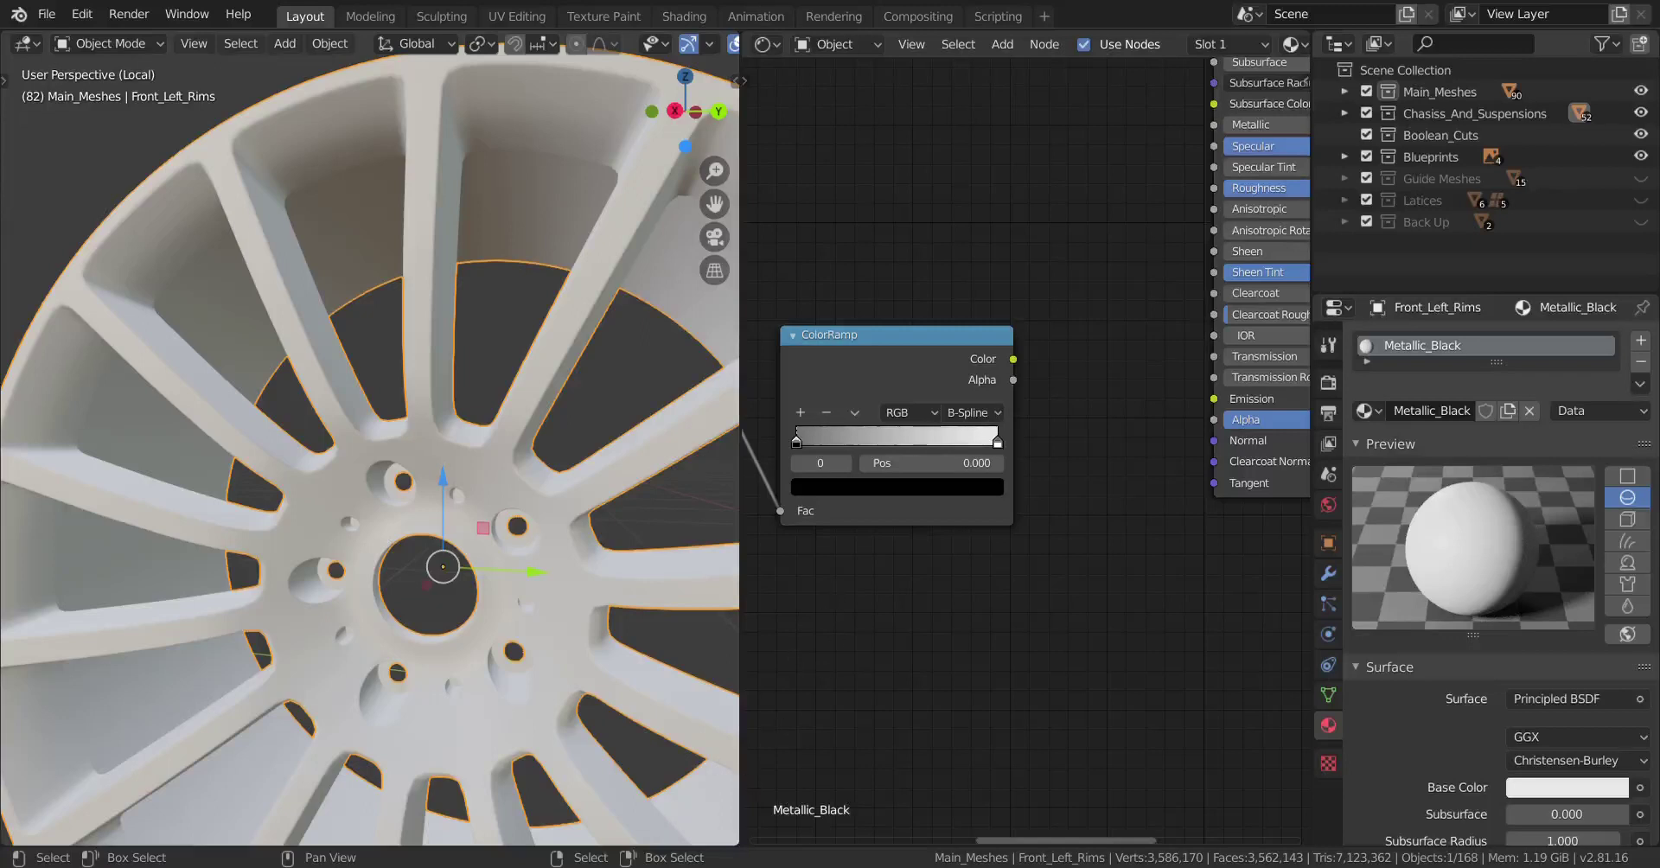
scroll(964, 510, "down", 2)
middle_click_drag(949, 464, 1134, 476)
scroll(1134, 476, "down", 8)
left_click_drag(899, 398, 1200, 543)
key("g")
left_click(1111, 542)
middle_click_drag(1130, 553, 995, 561)
scroll(1139, 562, "up", 3)
scroll(1116, 567, "up", 2)
key("g")
left_click(1034, 580)
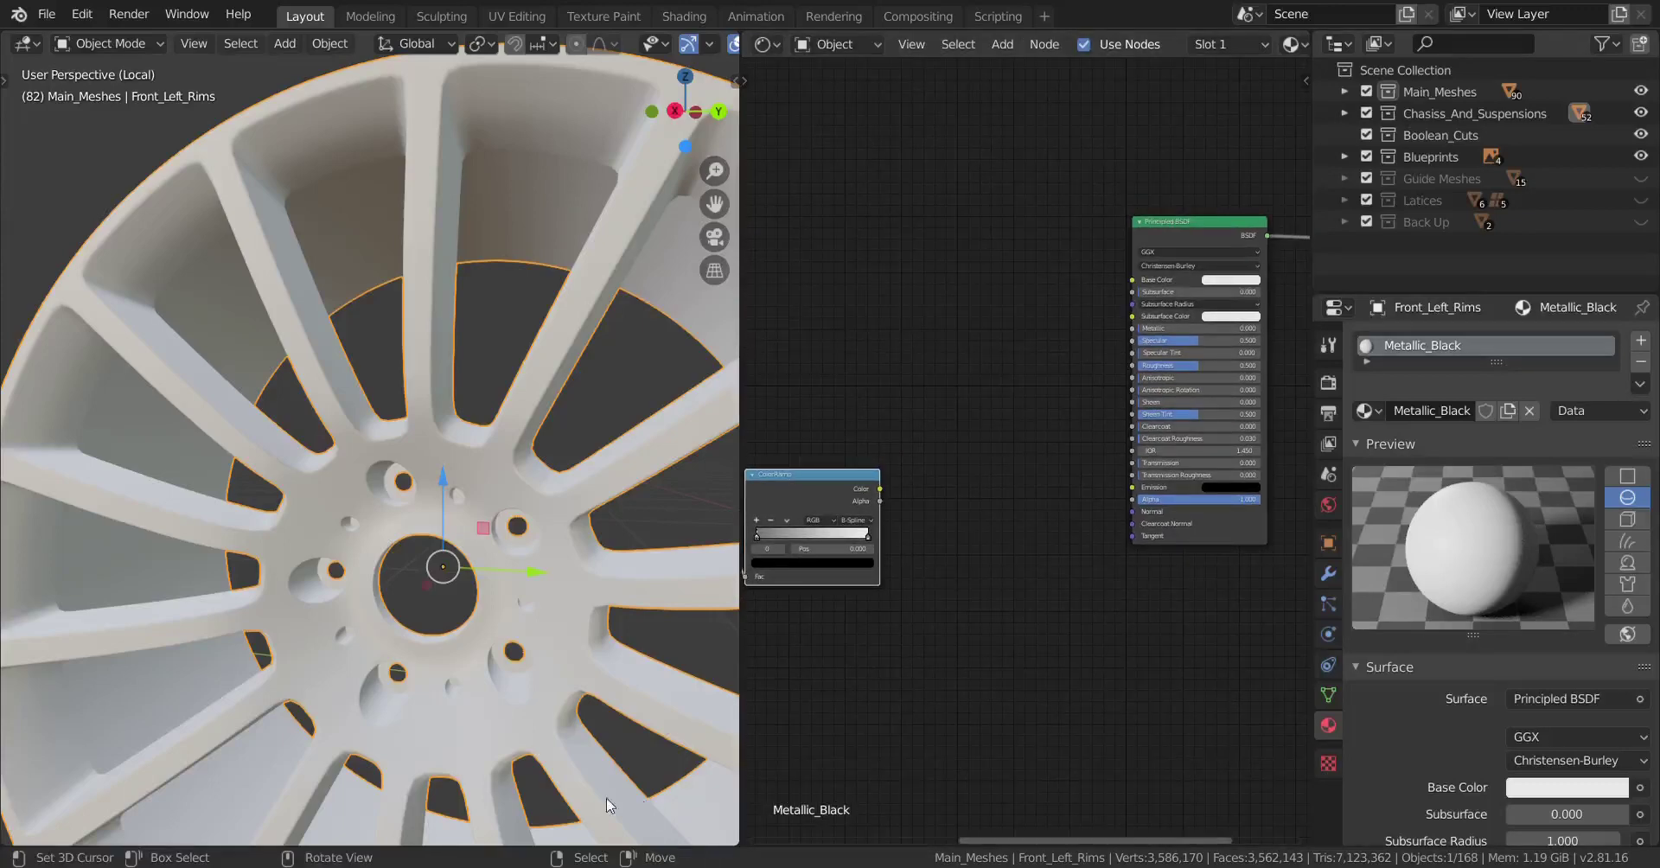
- Add a Bump node between the ColorRamp and the Principled BSDF and connect the ColorRamp's Color to its Height
key("shift+a")
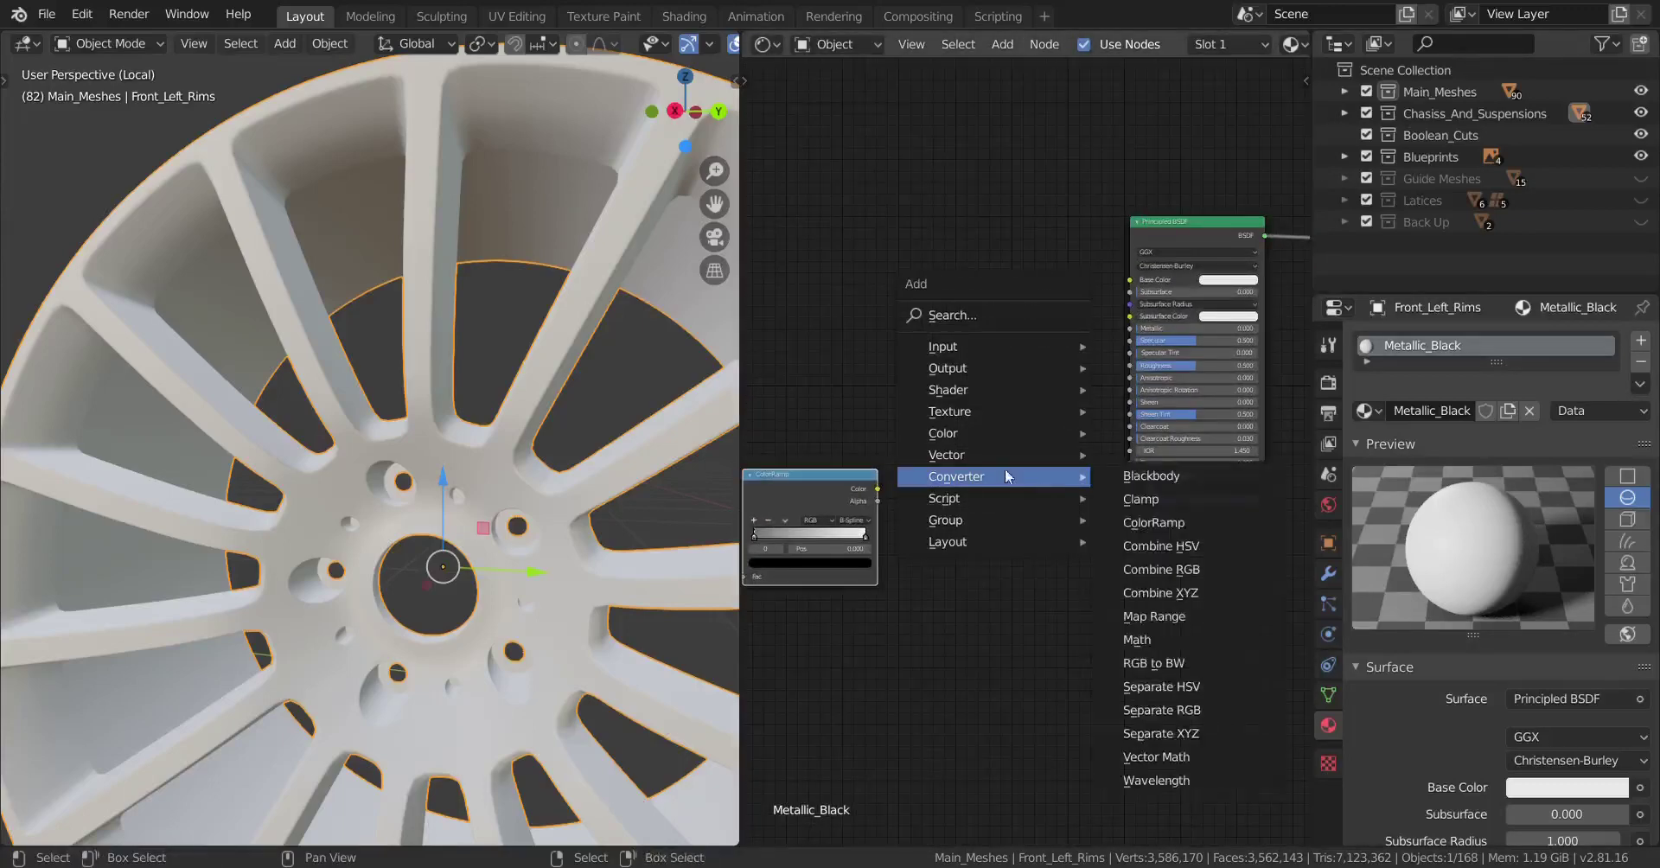
mouse_move(982, 458)
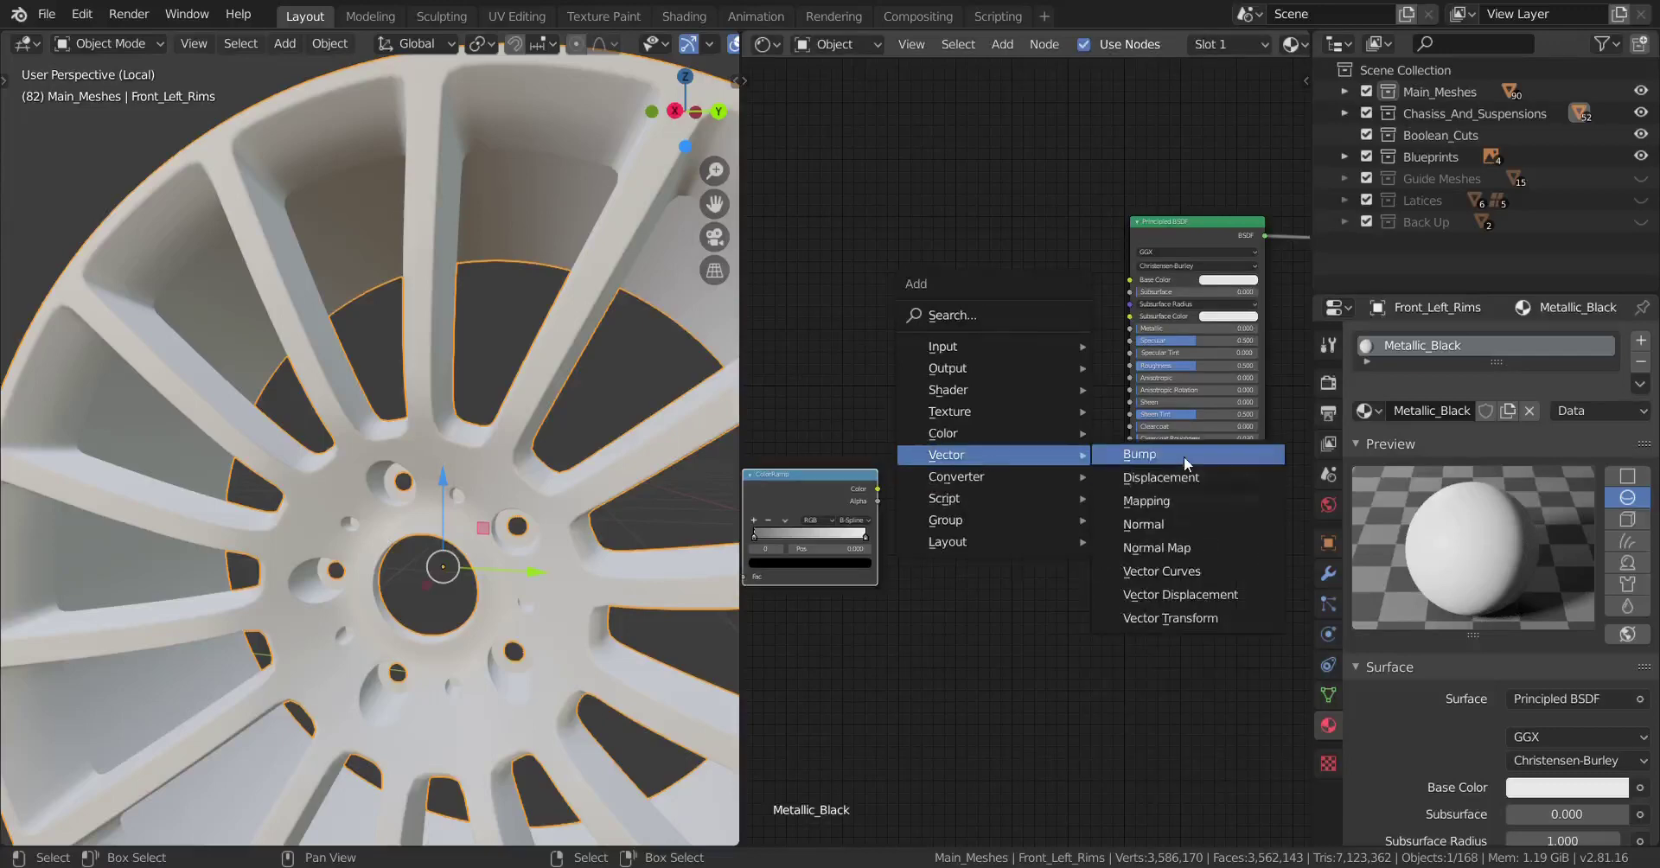
left_click(1185, 456)
left_click(1011, 467)
scroll(1027, 451, "up", 2)
left_click_drag(807, 506, 906, 589)
scroll(951, 536, "up", 2)
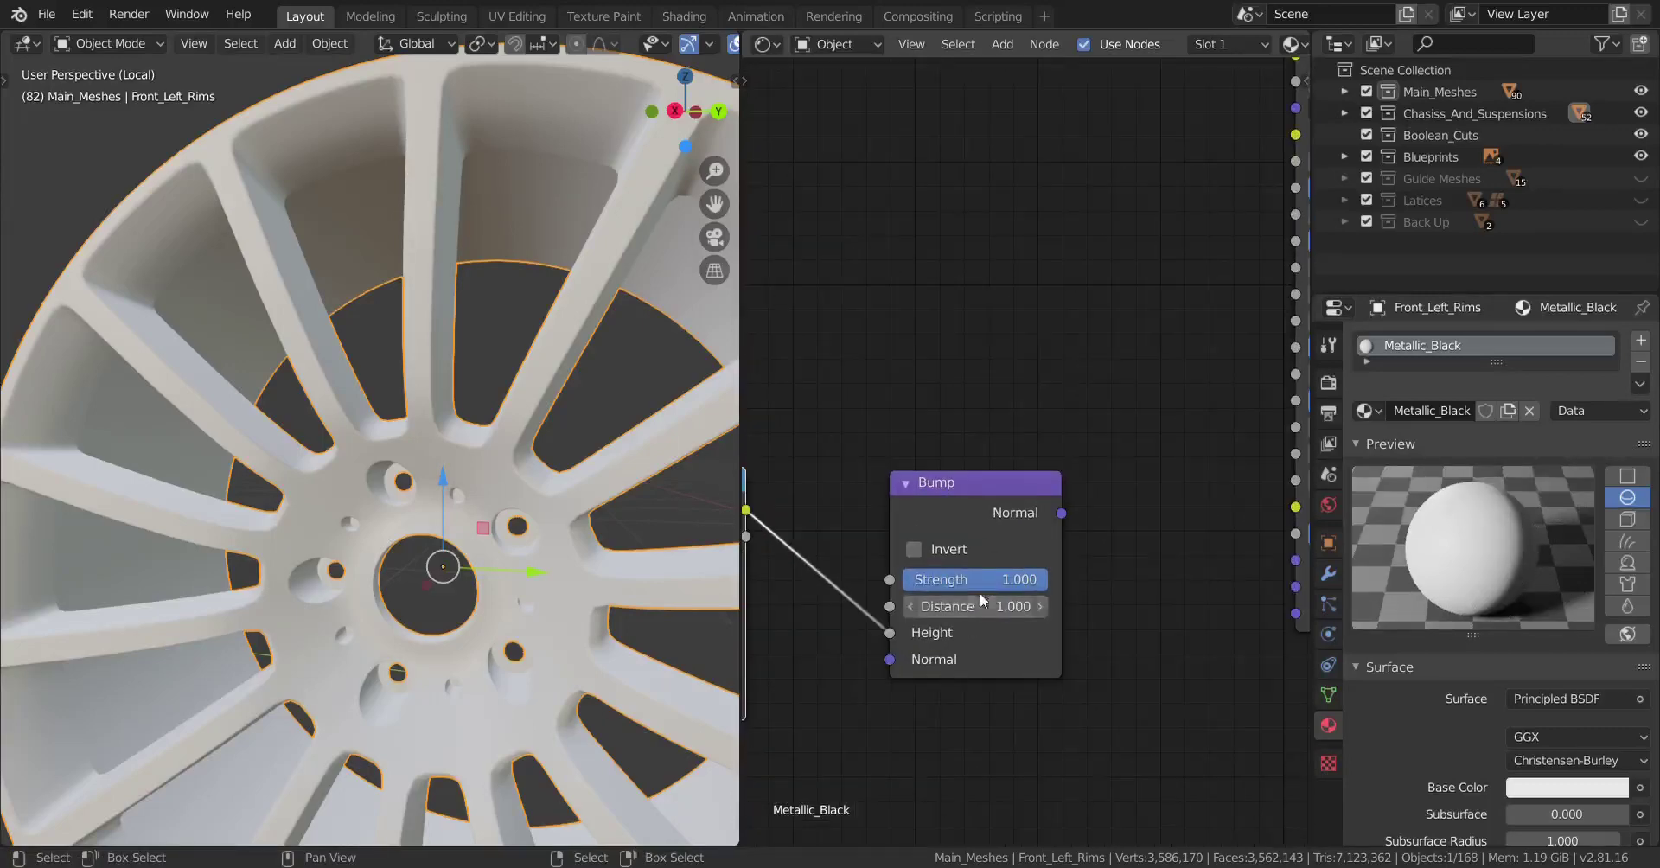
- Set the Bump node's Strength to 0.005
left_click(989, 589)
type(".005")
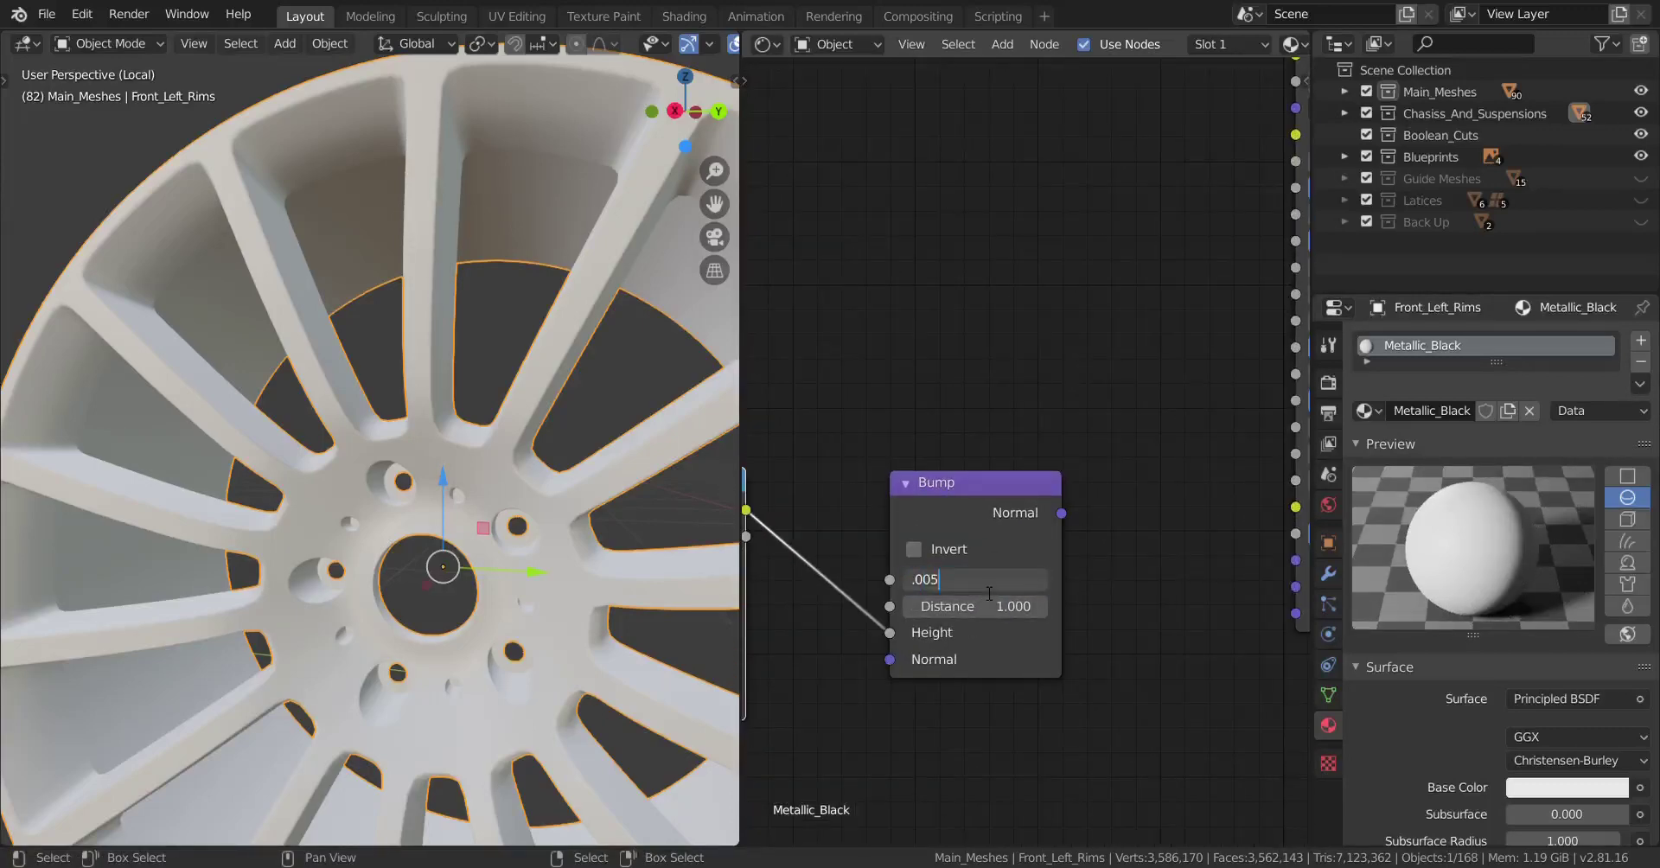
key("Return")
- Set the Principled BSDF's Metallic value to 1.000 for the Metallic_Black material
scroll(1110, 540, "down", 3)
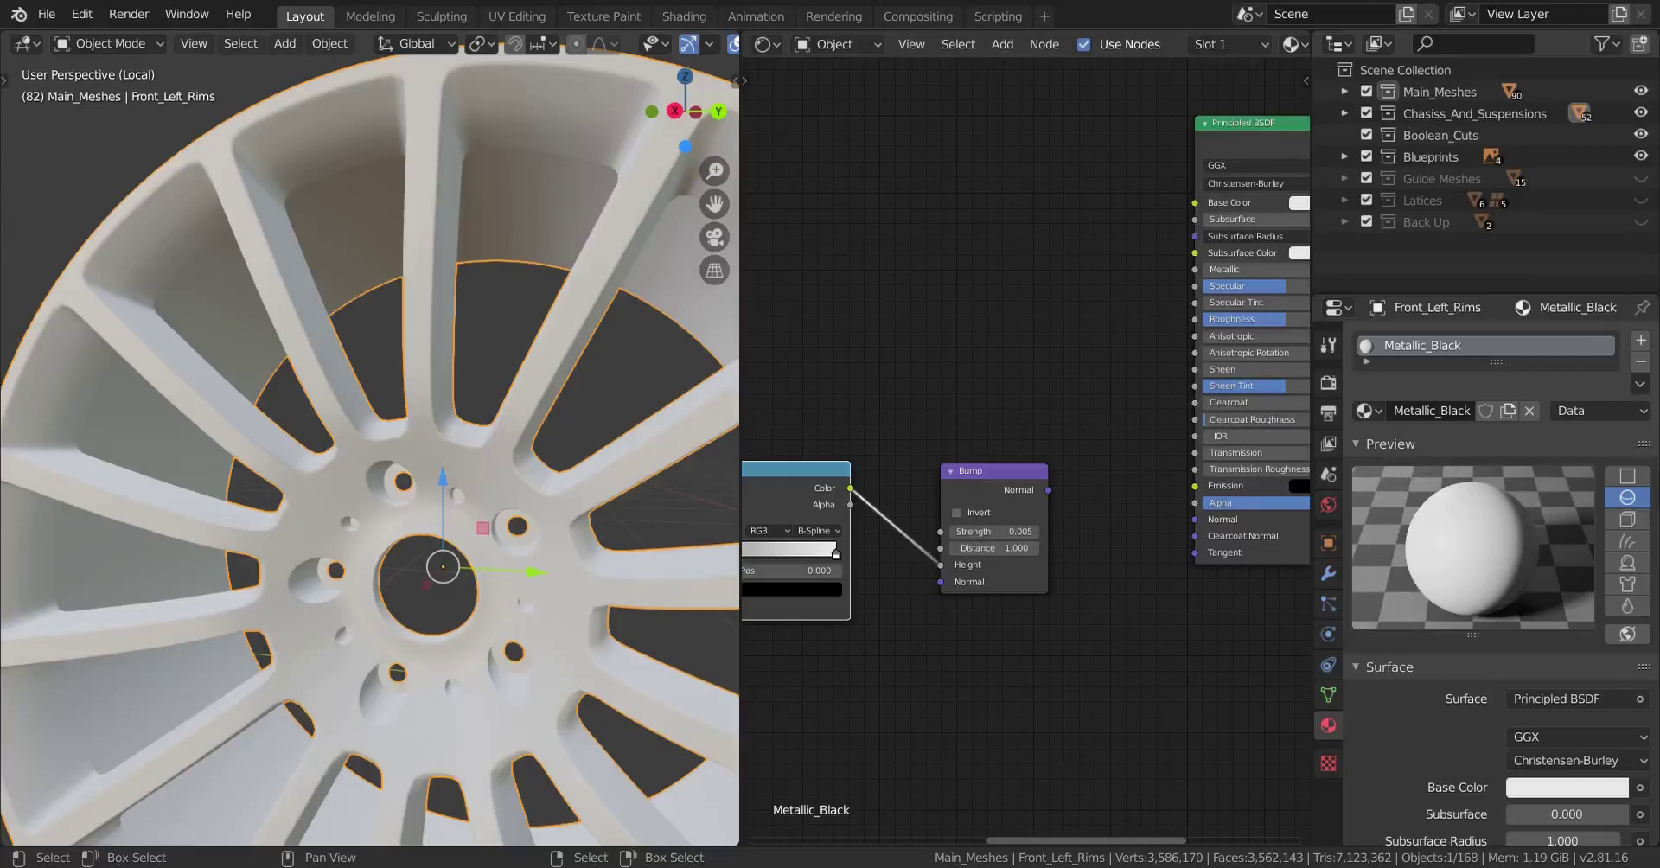
scroll(1210, 441, "down", 1)
middle_click_drag(1232, 446, 922, 662)
scroll(922, 662, "up", 3)
middle_click_drag(968, 505, 989, 455)
scroll(974, 458, "up", 1)
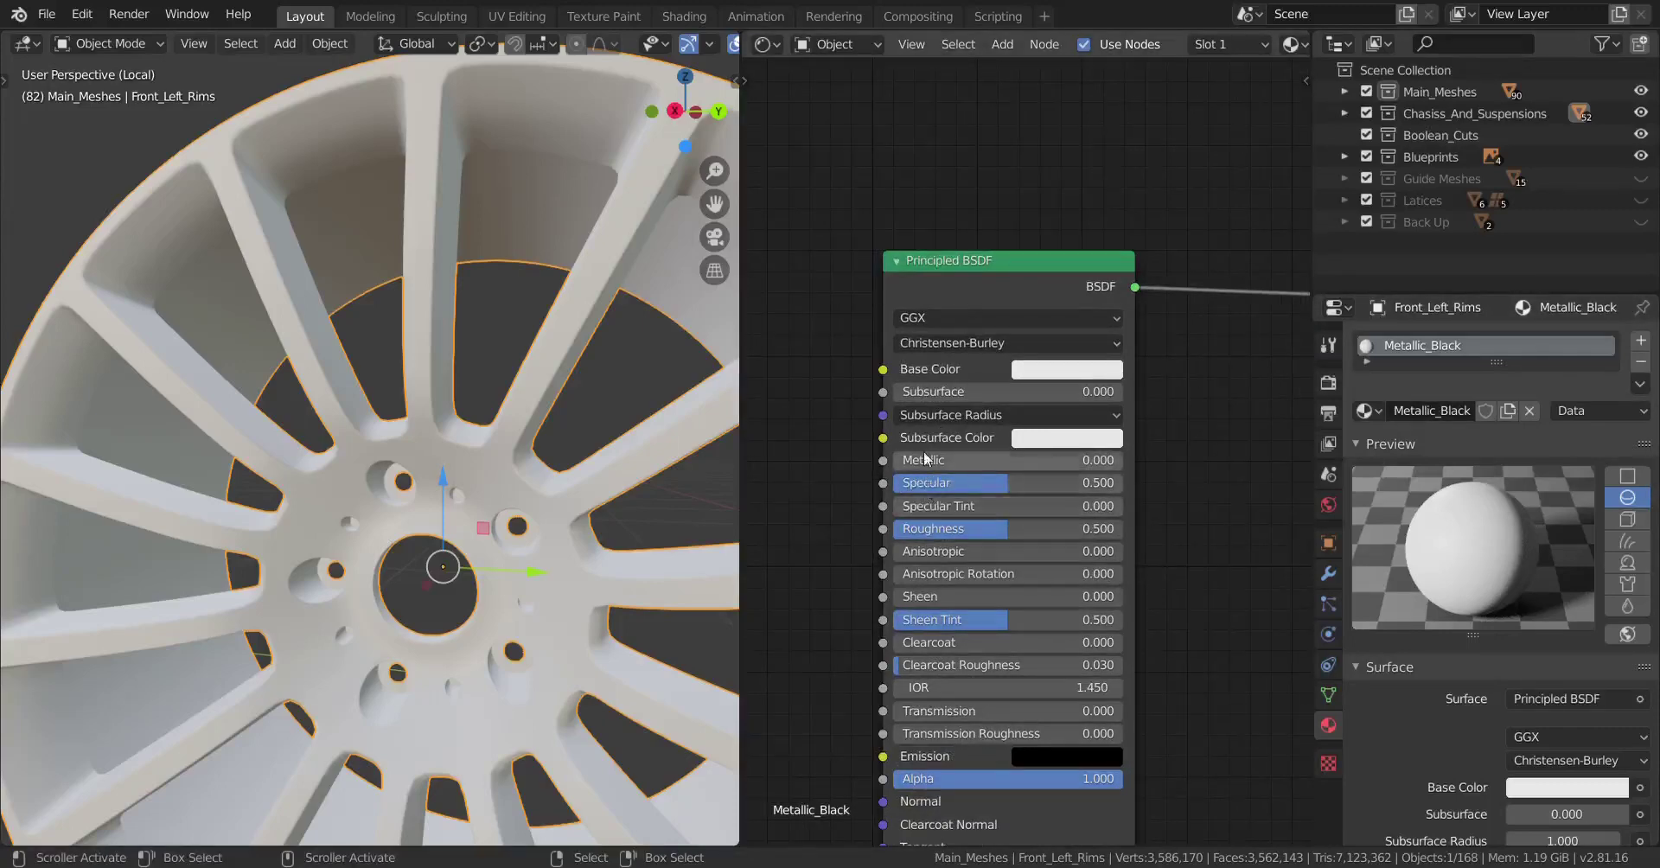
left_click_drag(926, 460, 1114, 459)
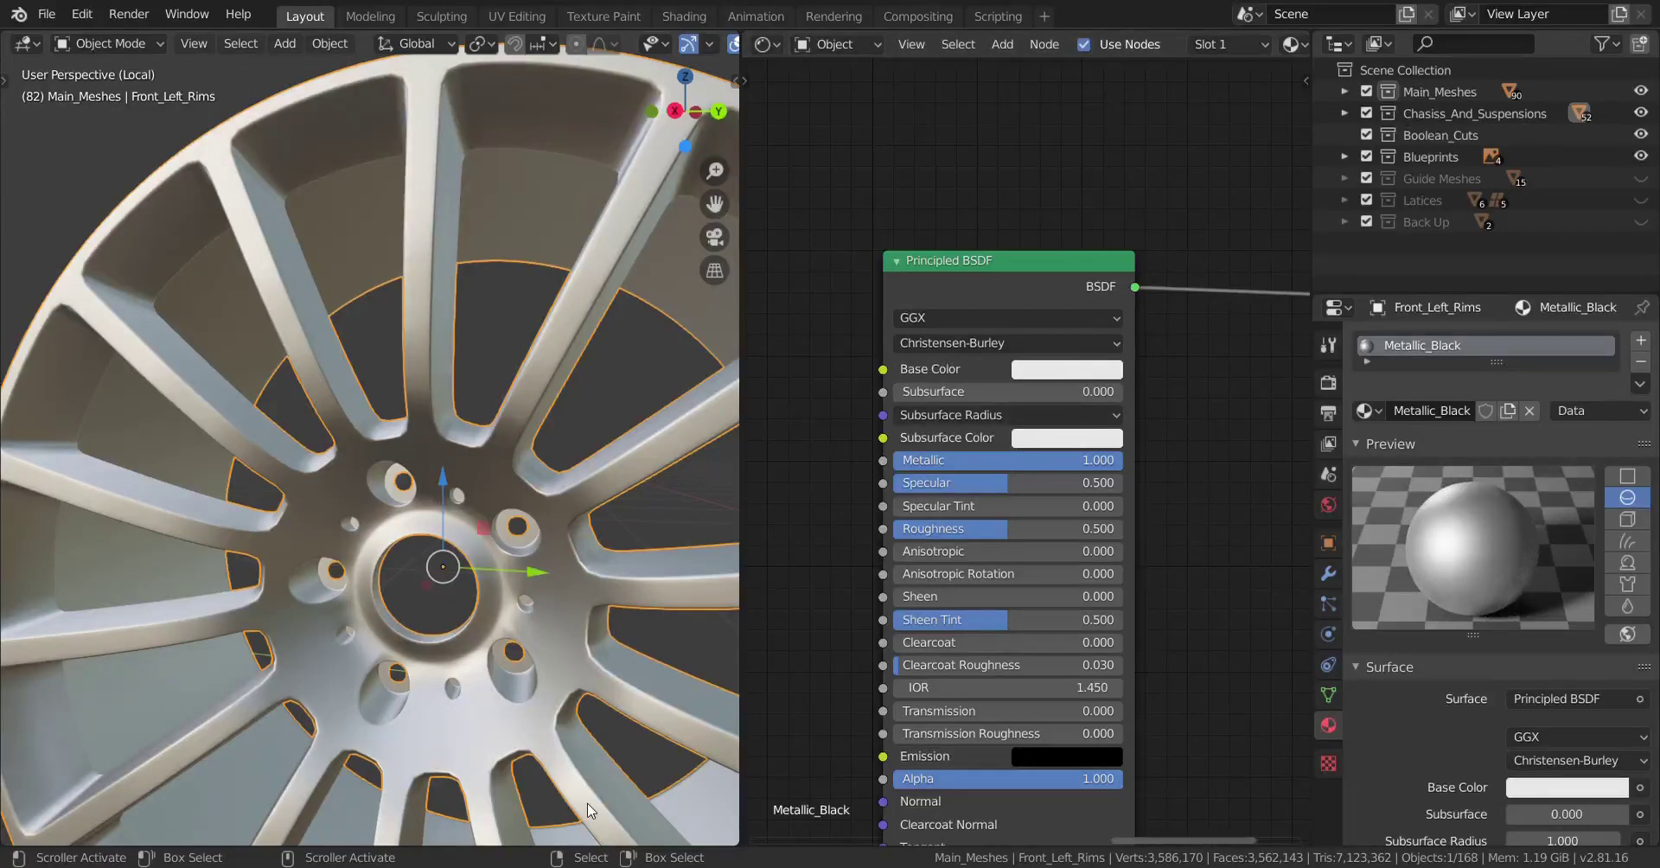
- Darken the Principled BSDF's Base Color to a grey with an HSV value of 0.456
left_click(1068, 369)
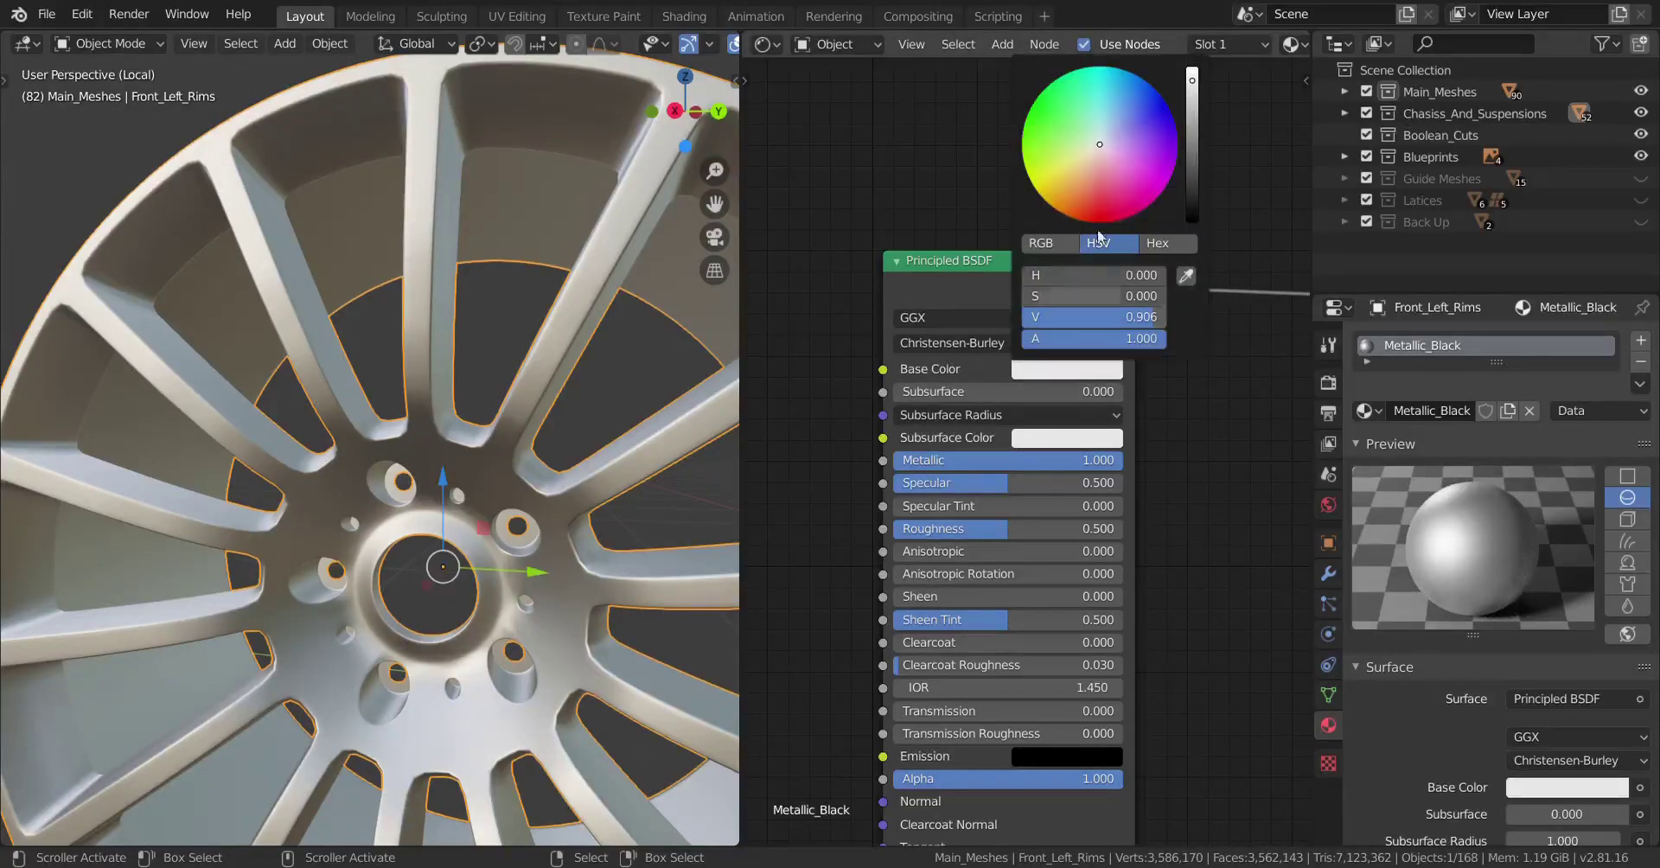
scroll(1106, 137, "down", 5)
scroll(1107, 137, "down", 5)
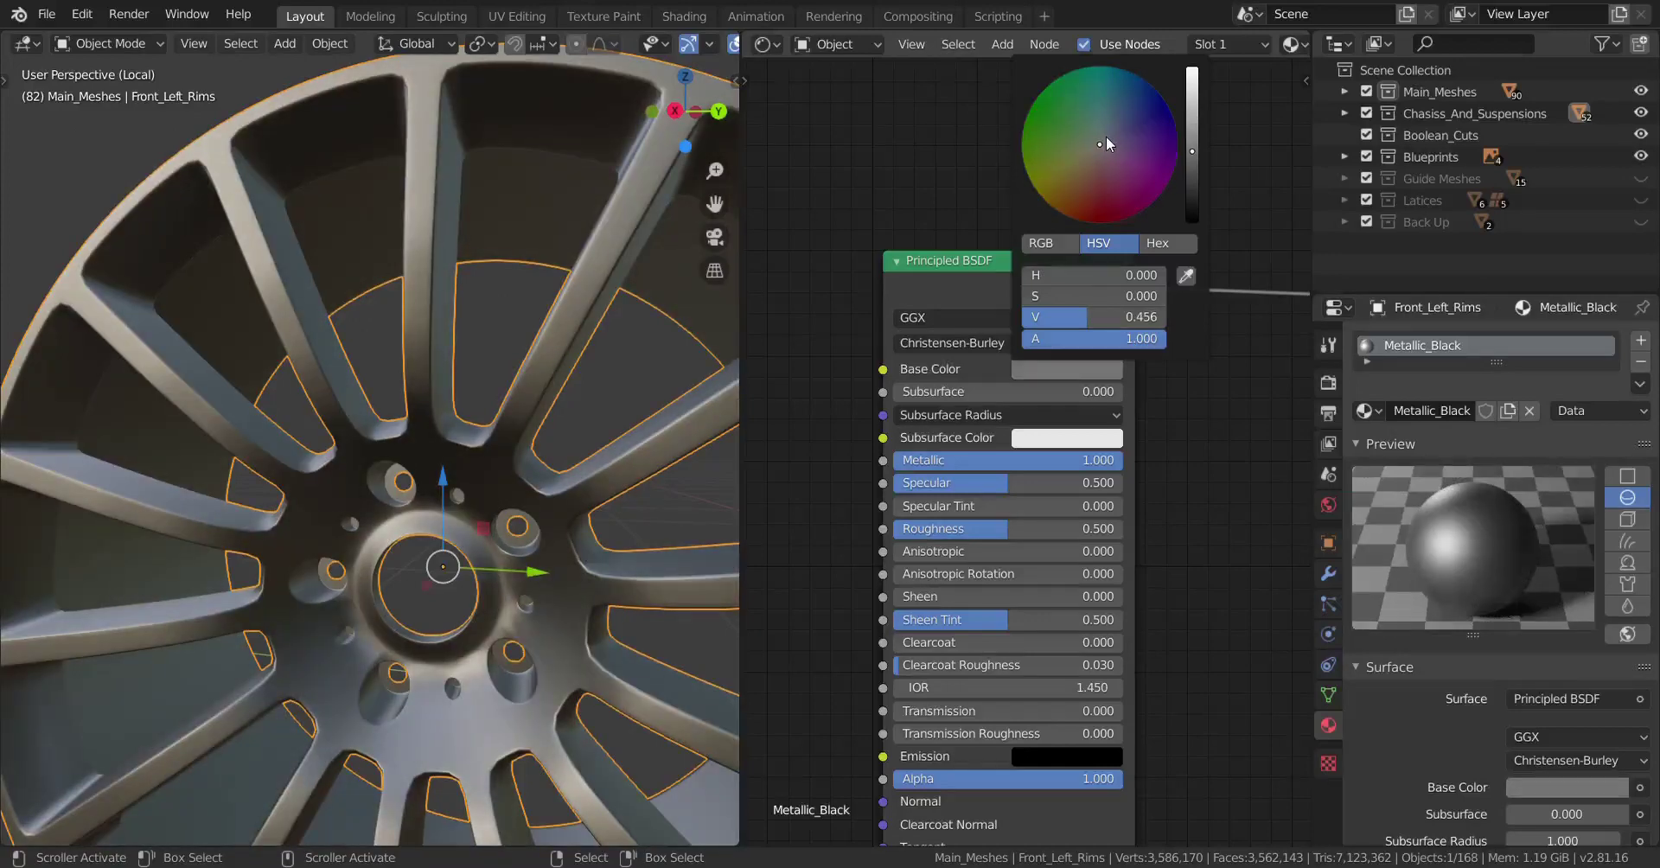
scroll(1143, 542, "up", 4)
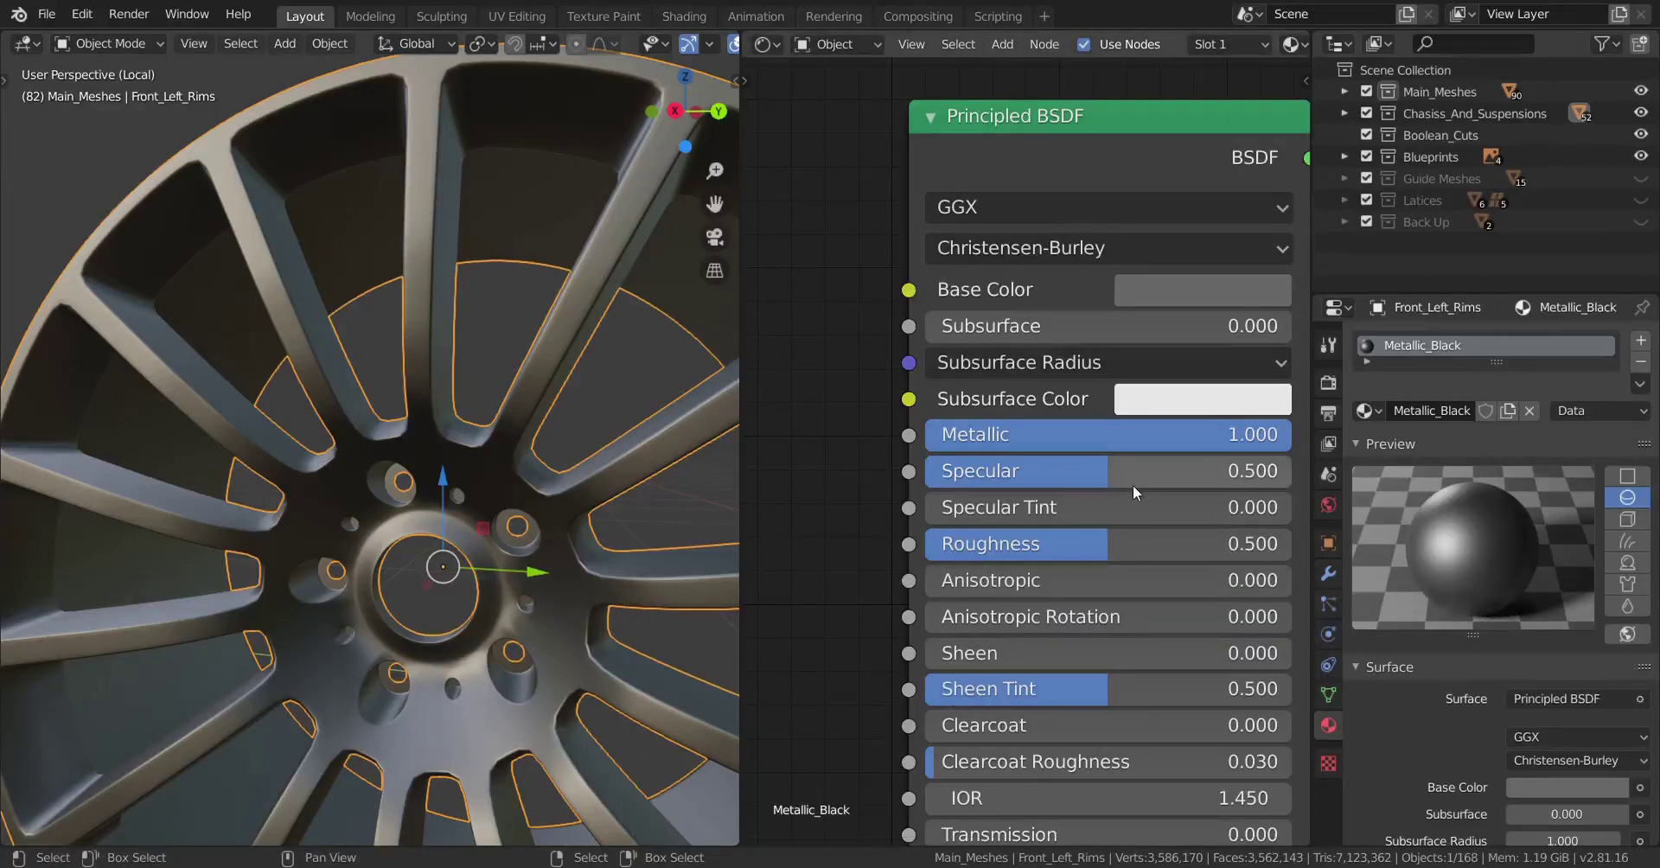
- Lower the Principled BSDF's Roughness to 0 for mirror-like reflections on the rim
left_click_drag(1135, 554, 933, 553)
middle_click_drag(484, 553, 286, 511)
middle_click_drag(484, 529, 489, 538)
- Connect the Bump node's Normal output to the Normal input of the Principled BSDF
middle_click_drag(1037, 644, 1196, 443)
middle_click_drag(1041, 574, 1170, 404)
scroll(996, 552, "down", 4)
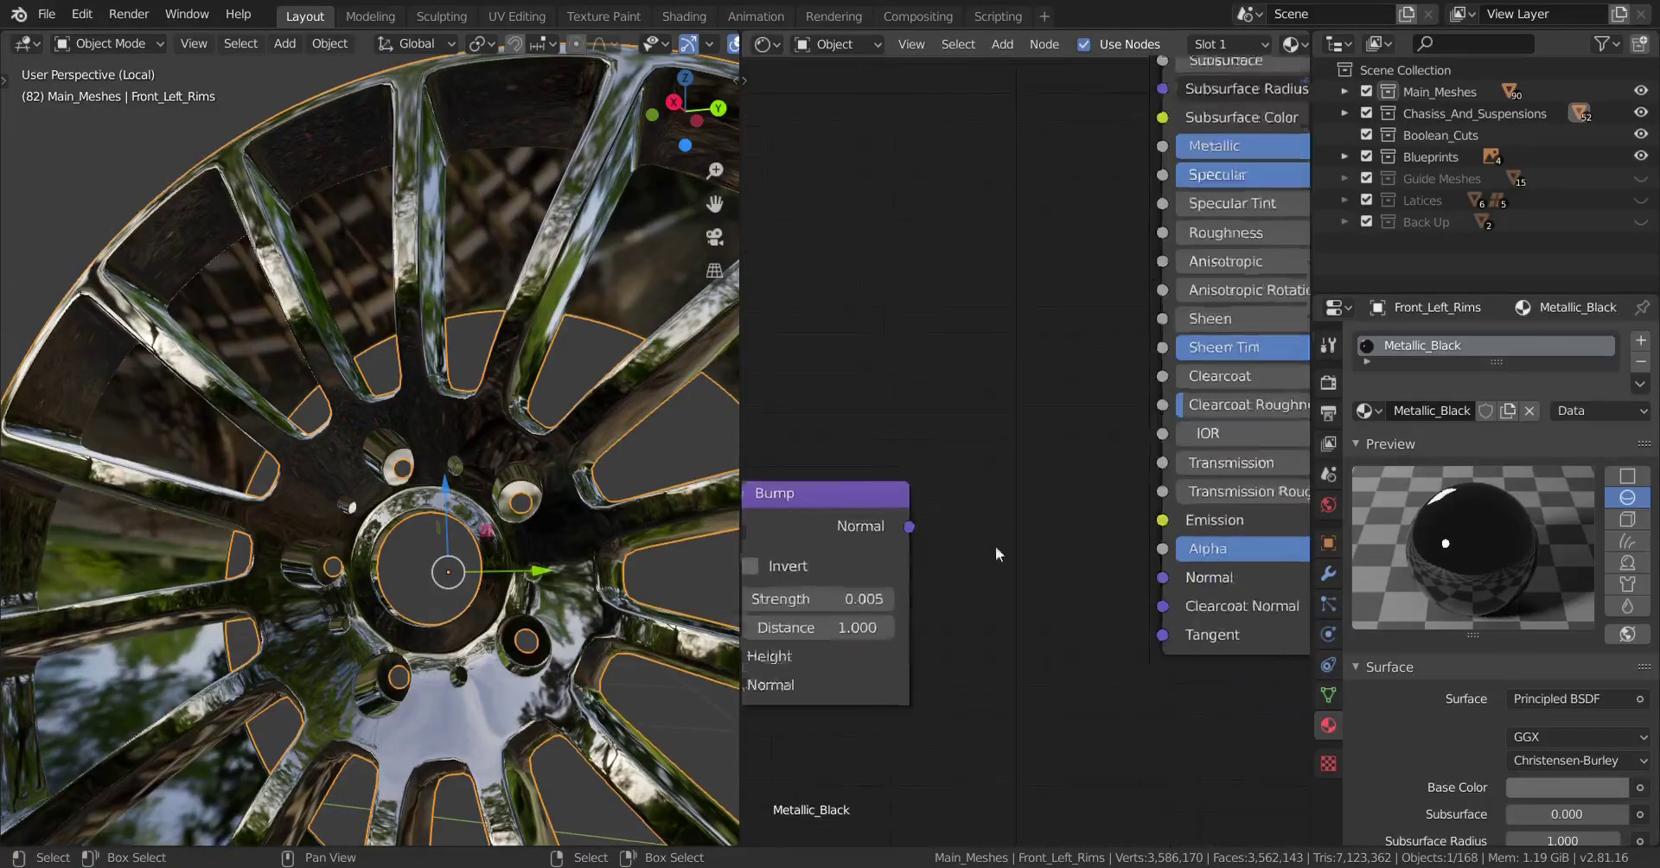
middle_click_drag(979, 553, 1014, 564)
scroll(476, 558, "up", 5)
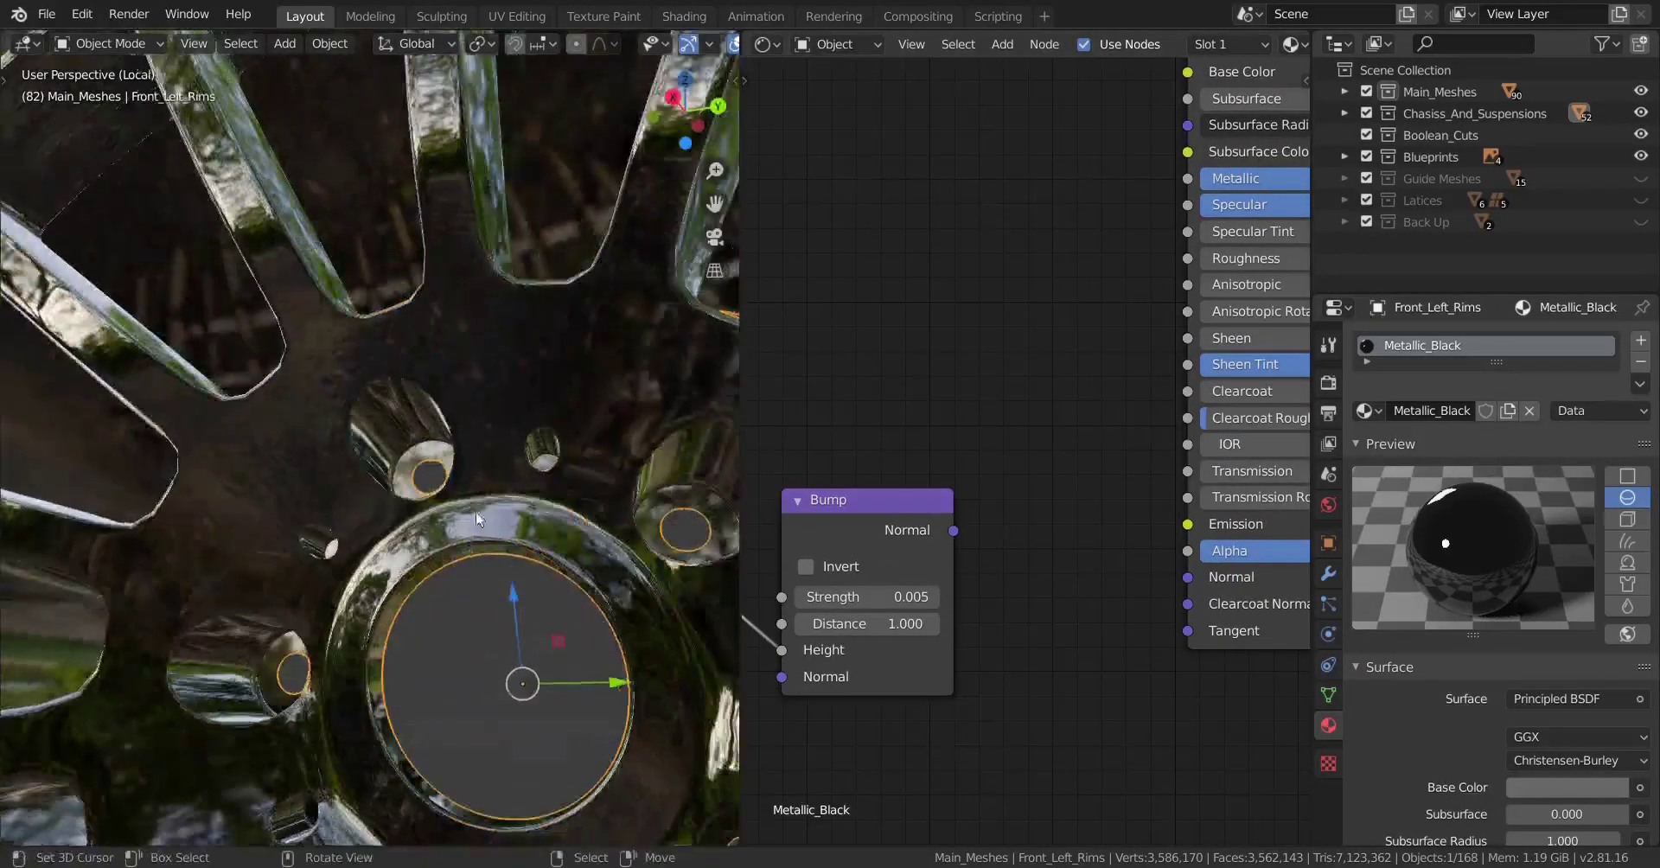
scroll(378, 361, "down", 5)
mouse_move(449, 506)
middle_mouse_down()
mouse_move(411, 502)
mouse_move(448, 506)
middle_mouse_up()
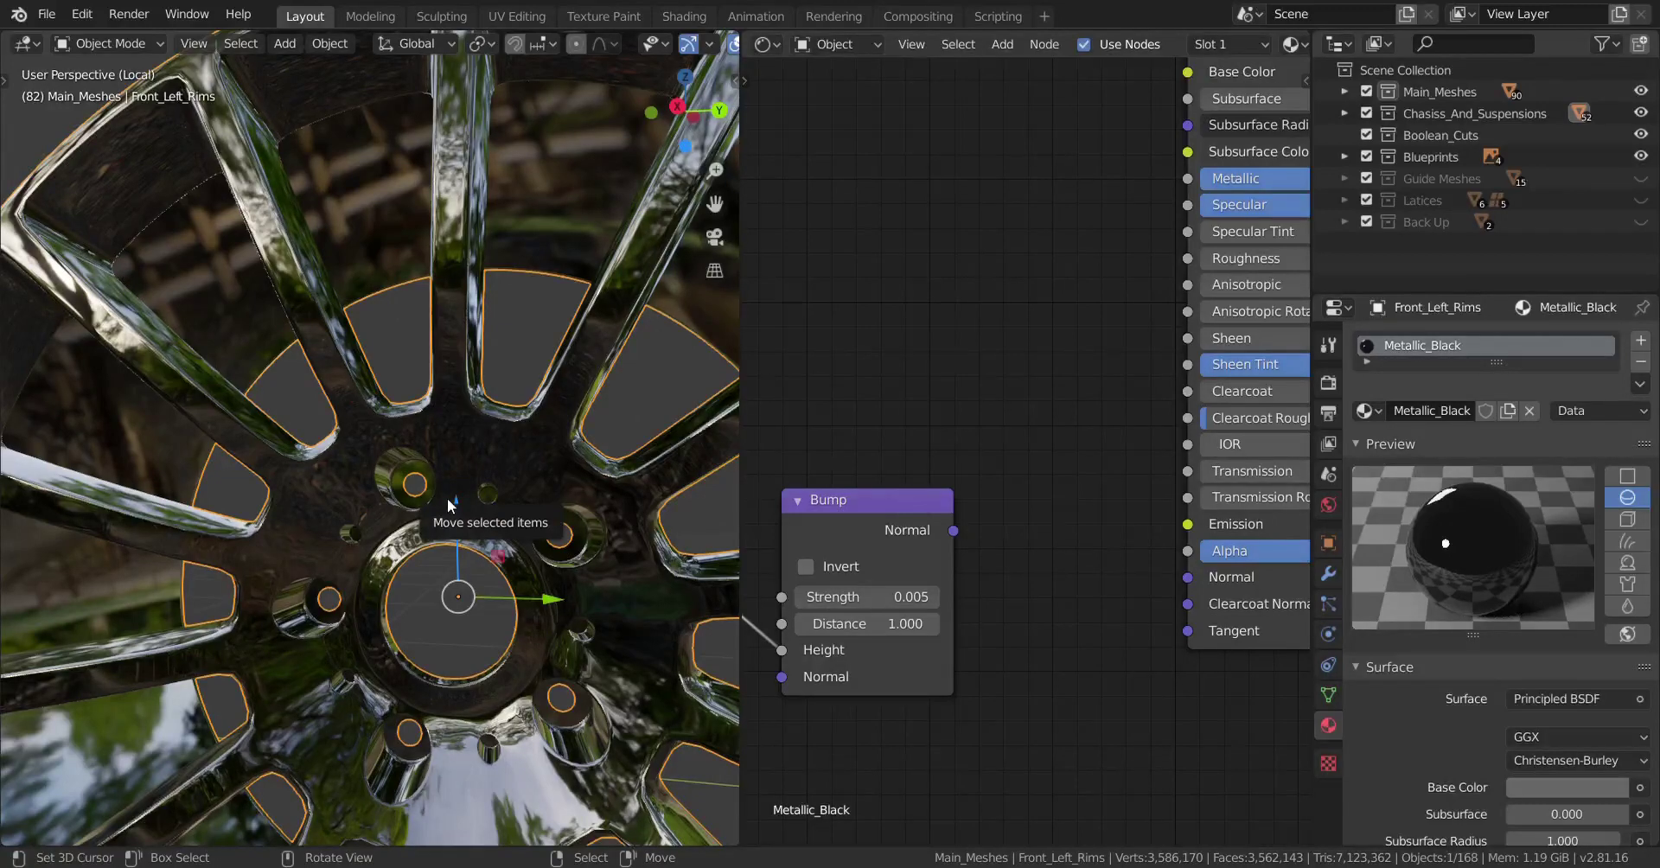
left_click_drag(953, 531, 1192, 588)
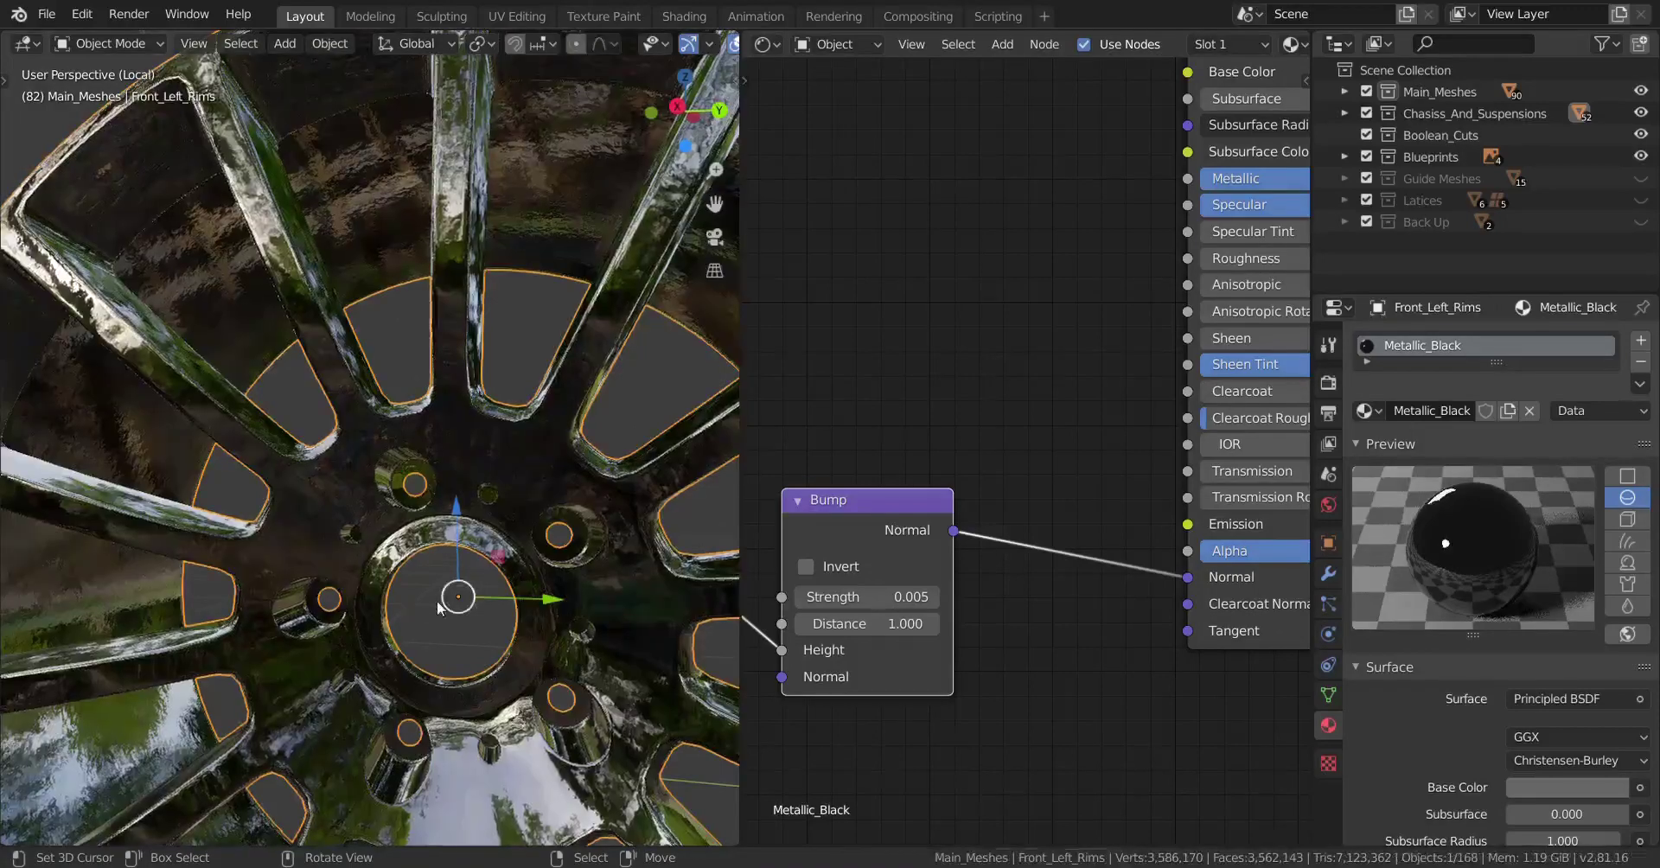
- Try a Bump Strength of 0 while viewing the rim close up, and undo the change
scroll(418, 603, "up", 4)
middle_click_drag(417, 604, 568, 522)
scroll(337, 549, "up", 2)
left_click_drag(873, 598, 822, 597)
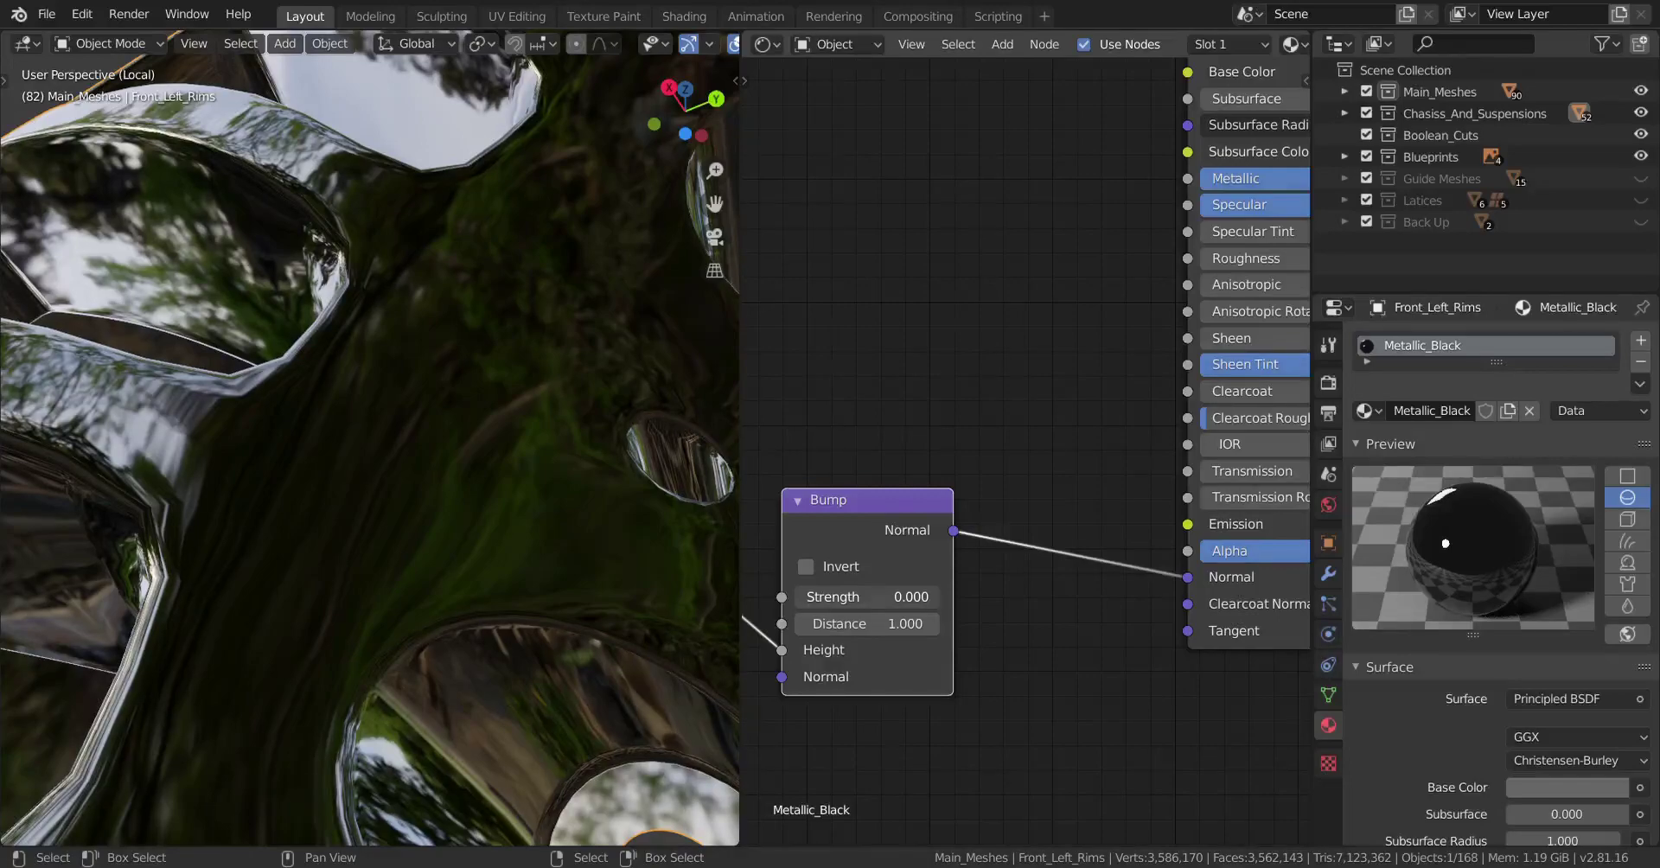
key("ctrl+z")
- Examine the Metallic_Black surface on the rim's spokes and hub, both close up and from a distance
middle_click_drag(496, 261, 543, 469)
middle_click_drag(605, 581, 494, 510)
scroll(509, 546, "down", 4)
scroll(542, 515, "up", 4)
scroll(489, 504, "down", 3)
scroll(506, 545, "up", 2)
scroll(553, 532, "down", 5)
scroll(494, 510, "up", 2)
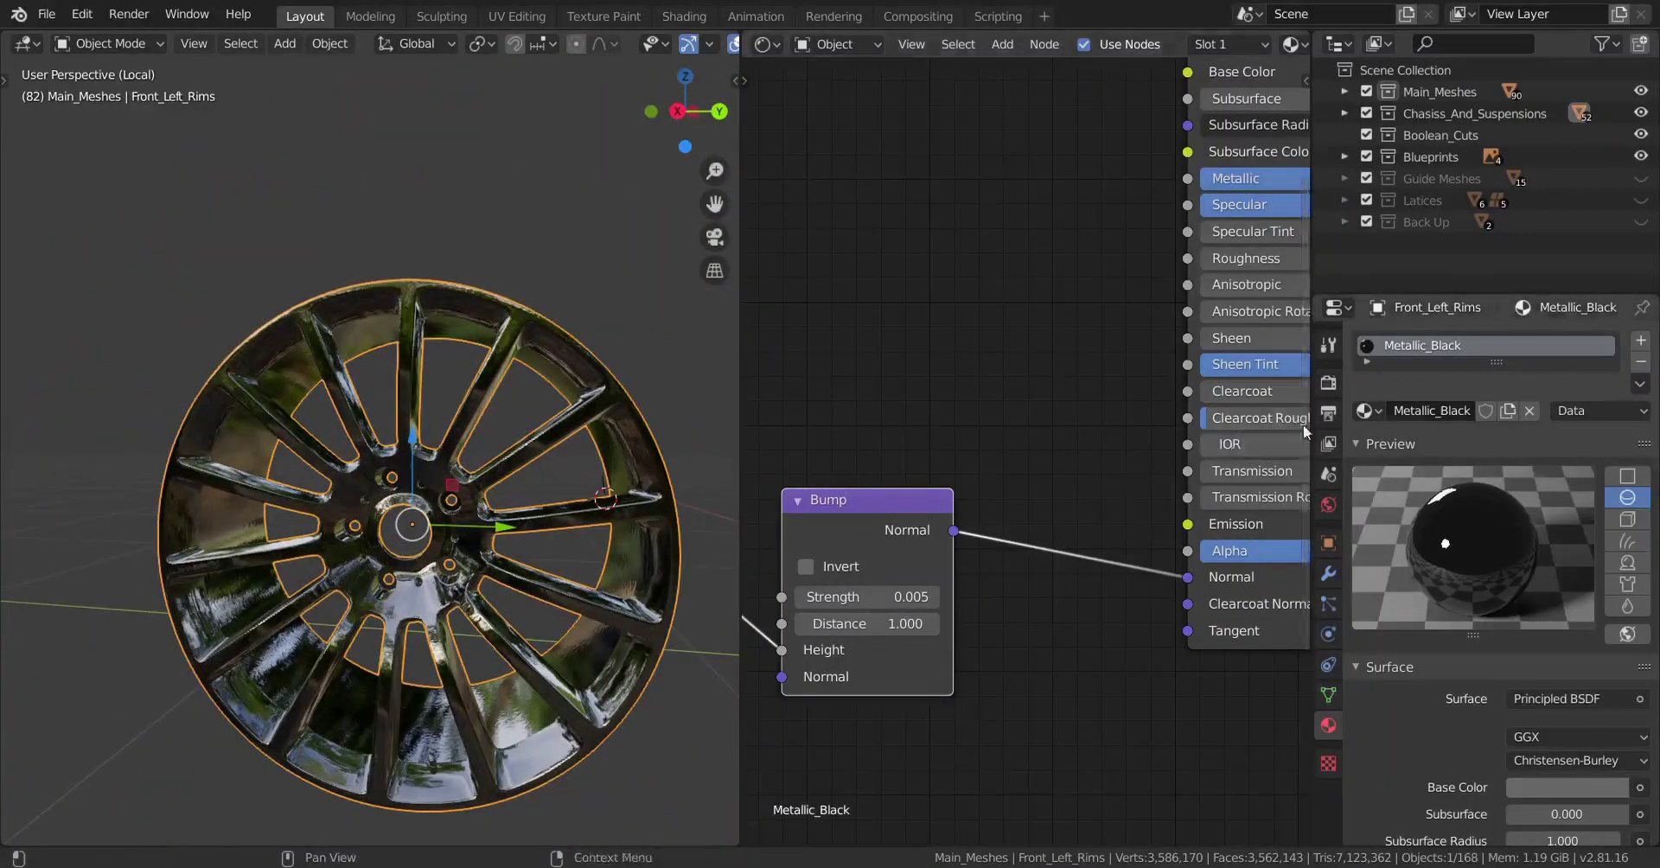
- Add a second material slot to the rim and create a new material in it named Metallic_Chrome
scroll(1288, 429, "down", 2)
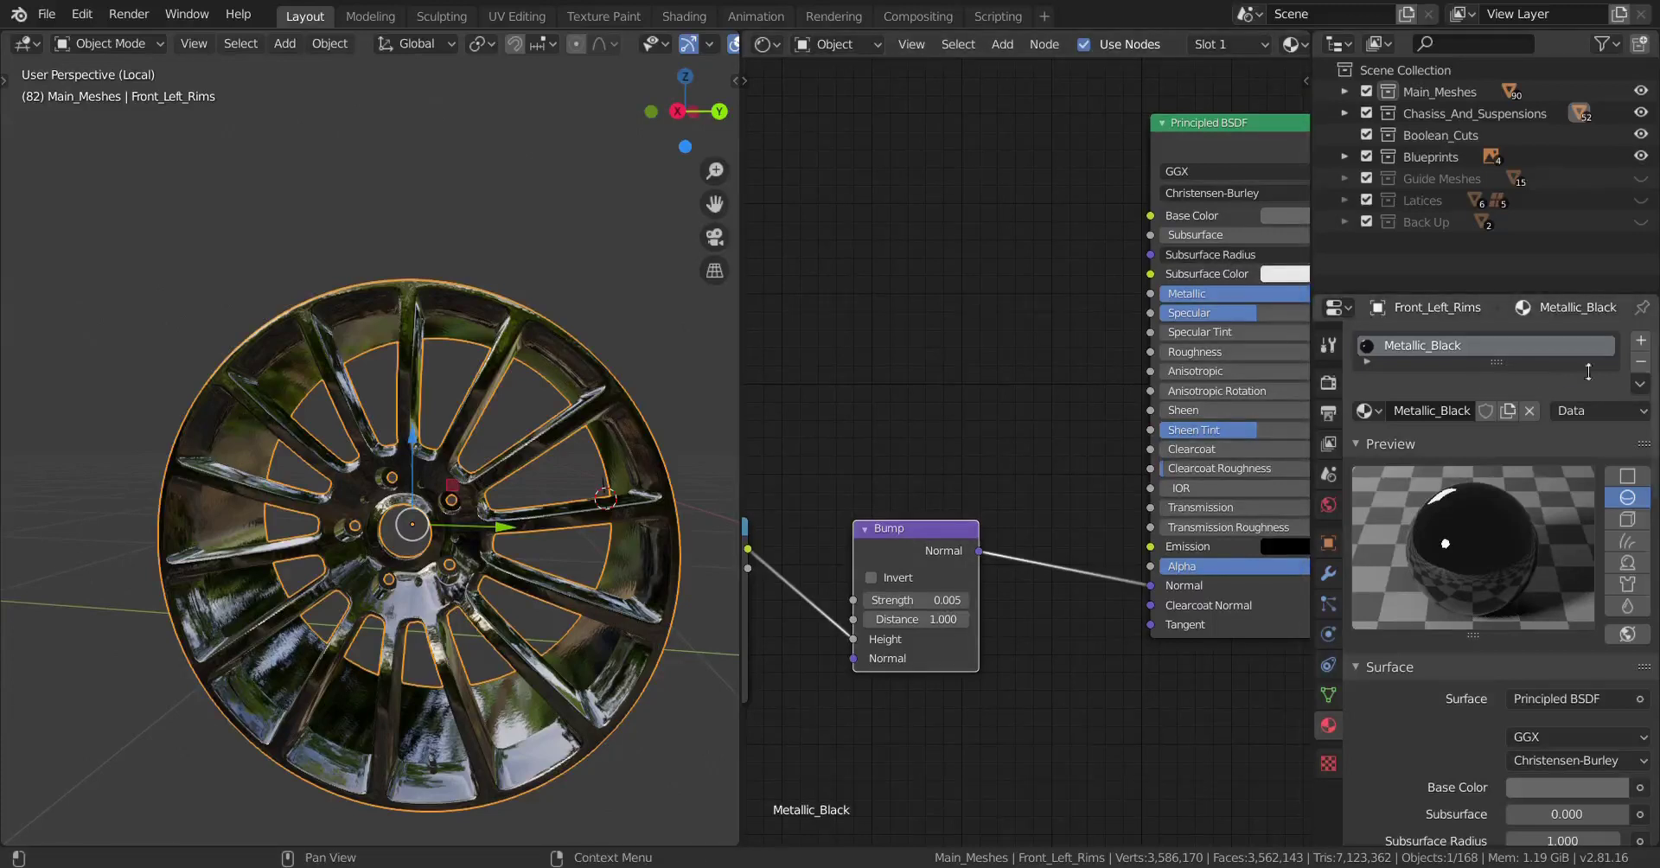
left_click(1639, 342)
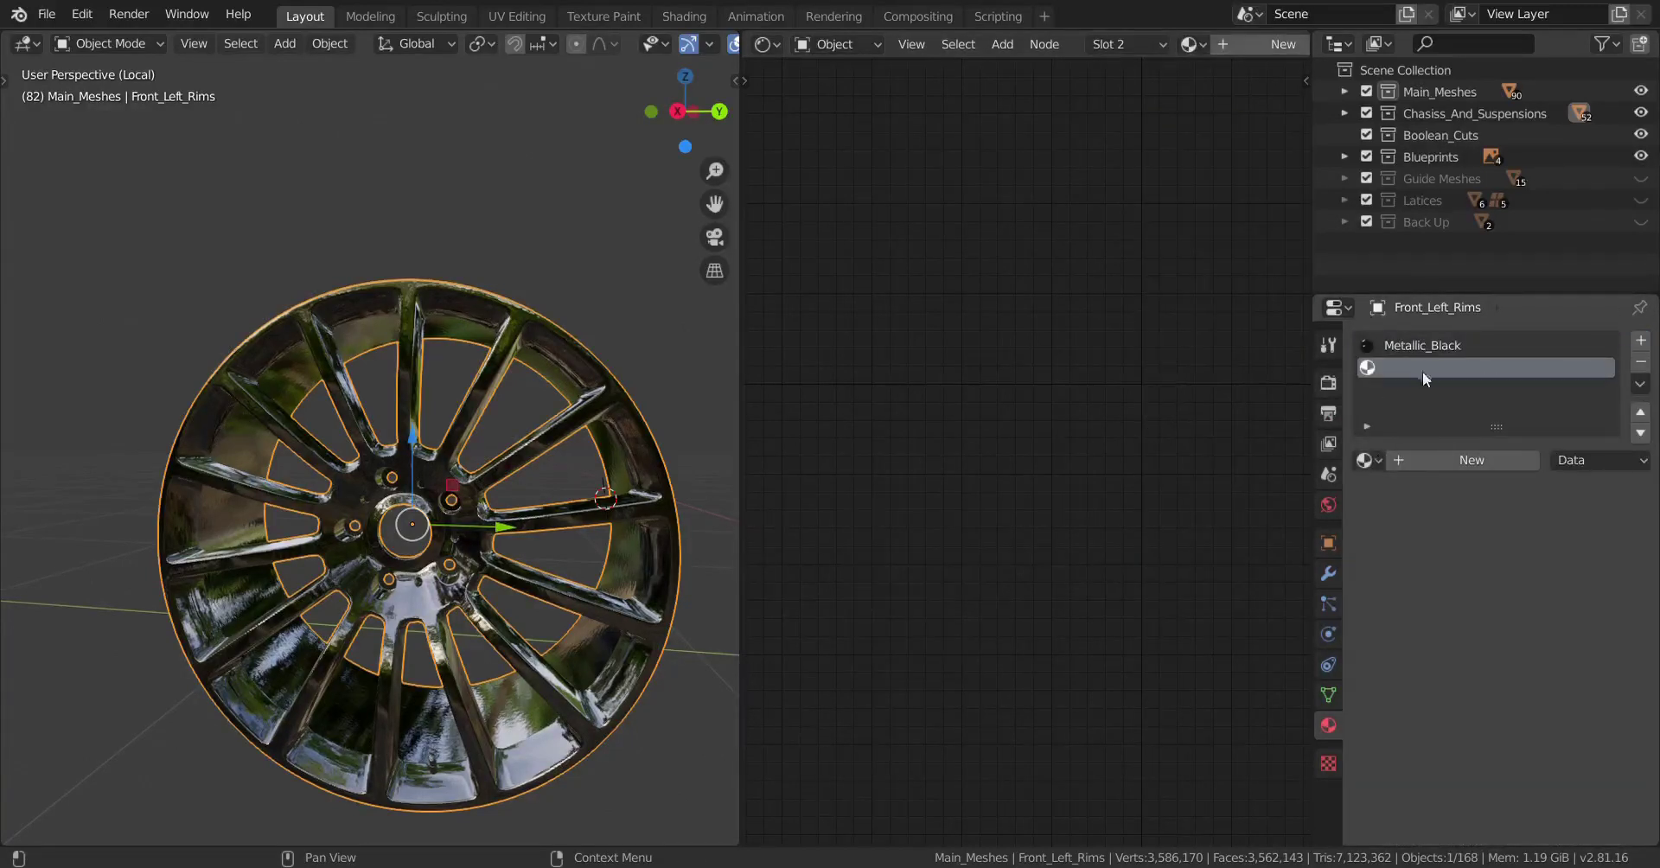
left_click(1449, 462)
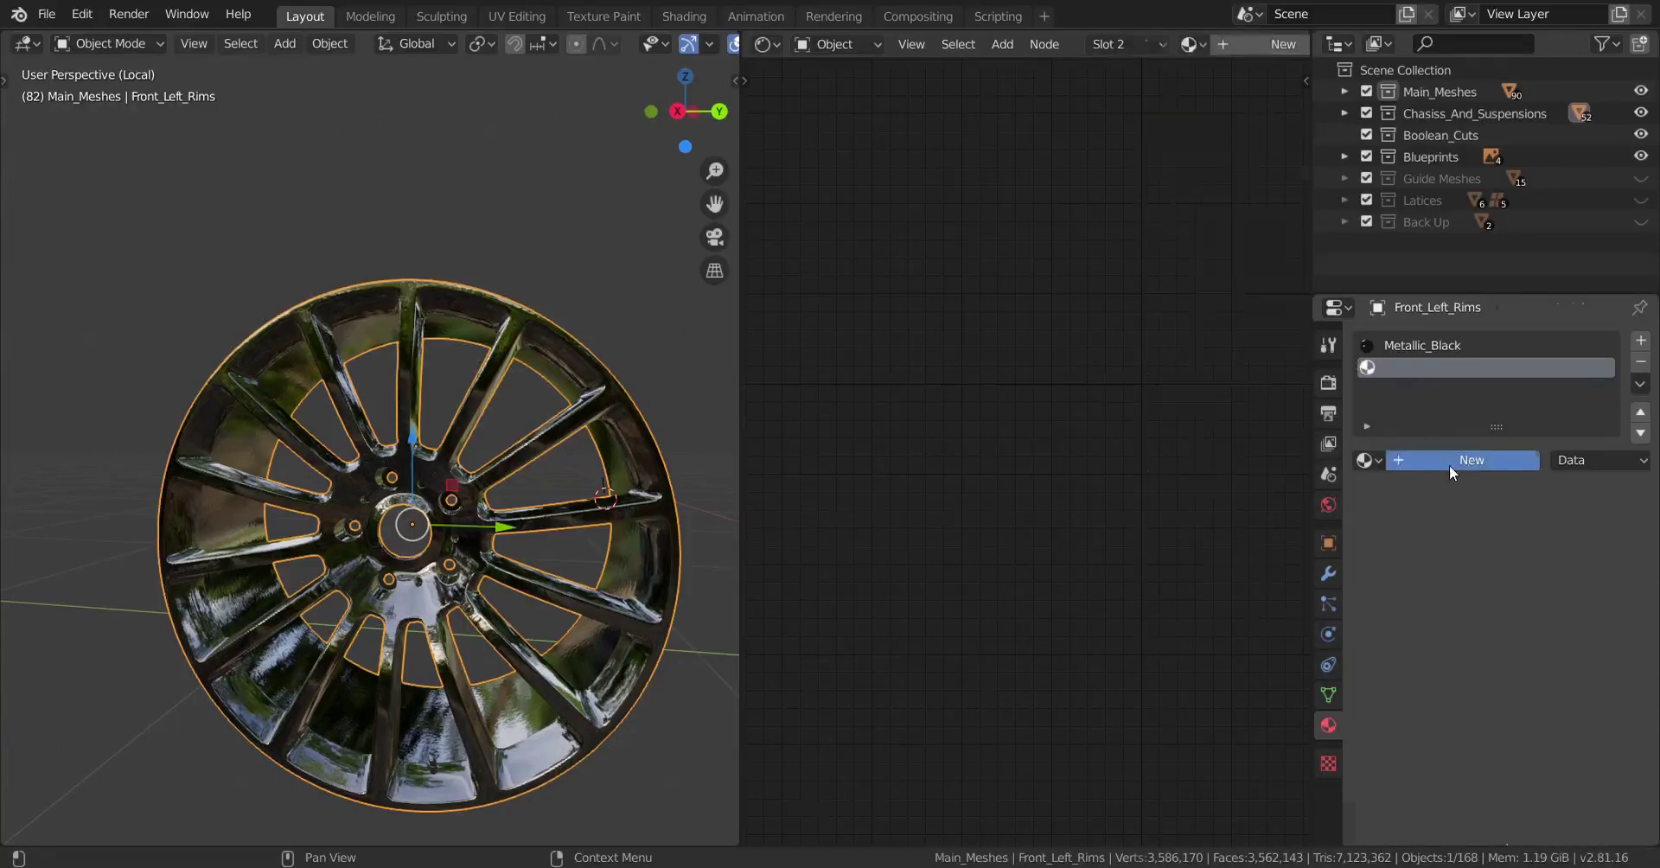
left_click(1429, 472)
type("Metallic")
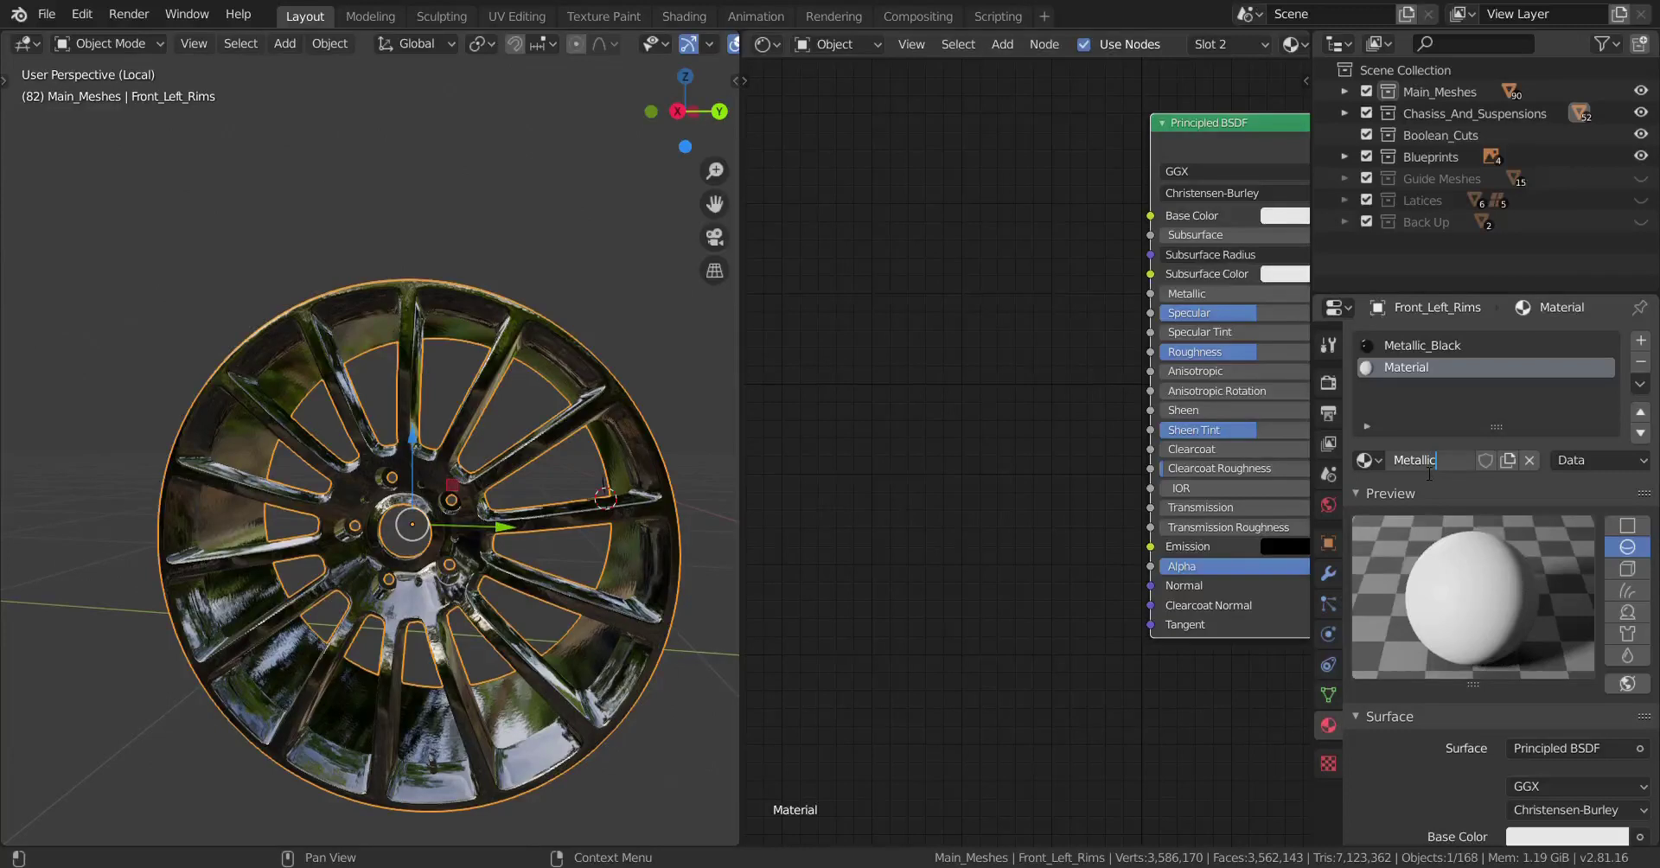
type("_Chrome")
key("Return")
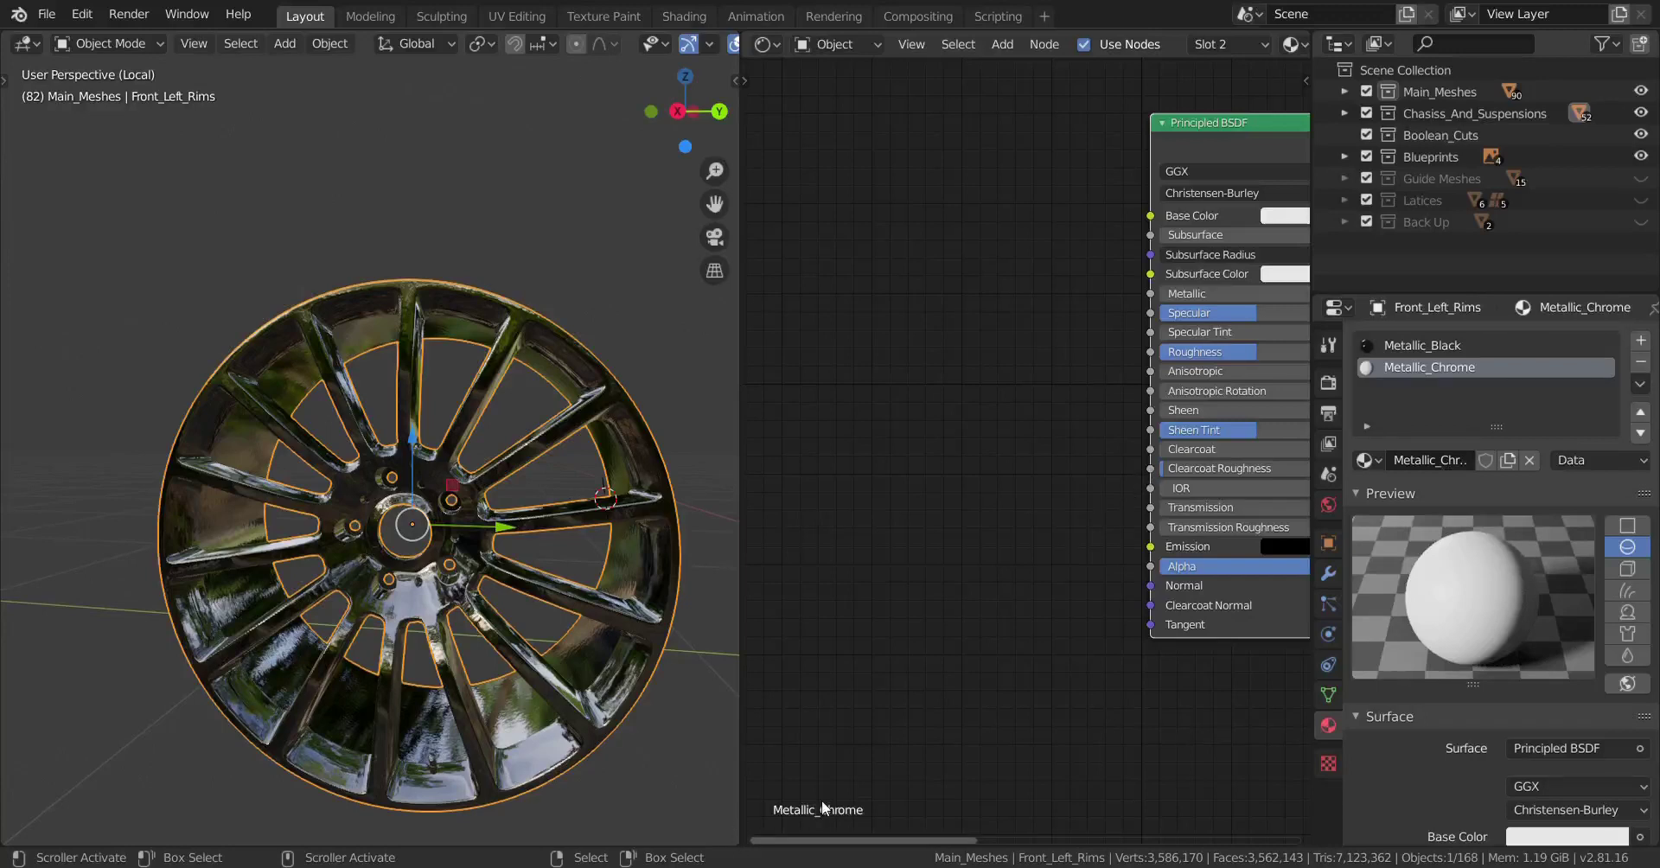
- Rename the Metallic_Chrome material as Metallic_Chrome_R-0.1
left_click(1430, 459)
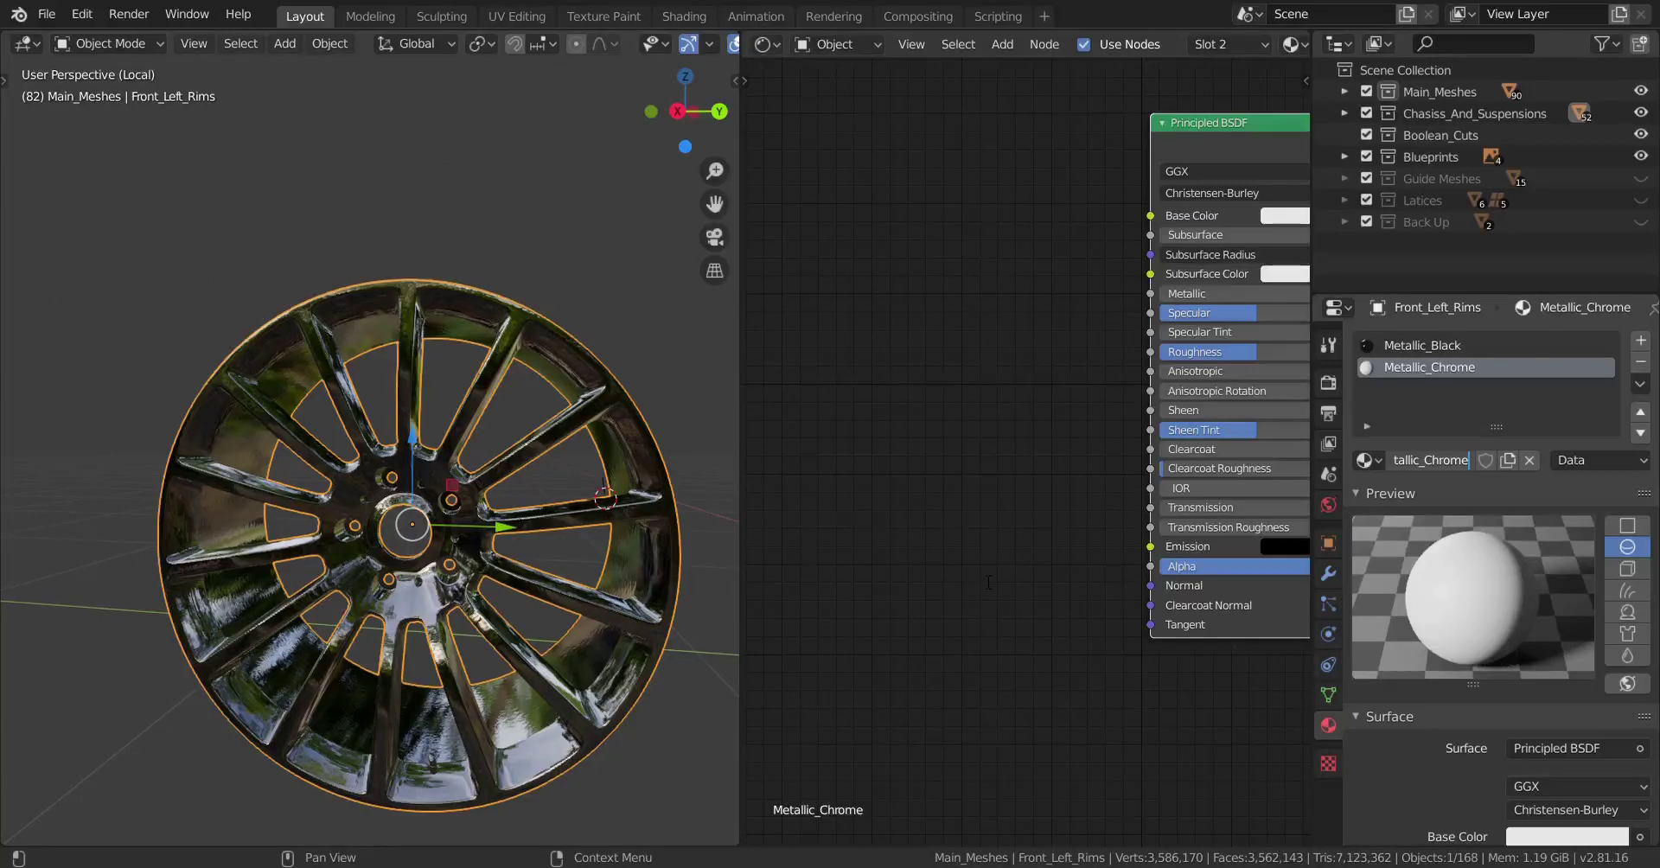
type("_slightly")
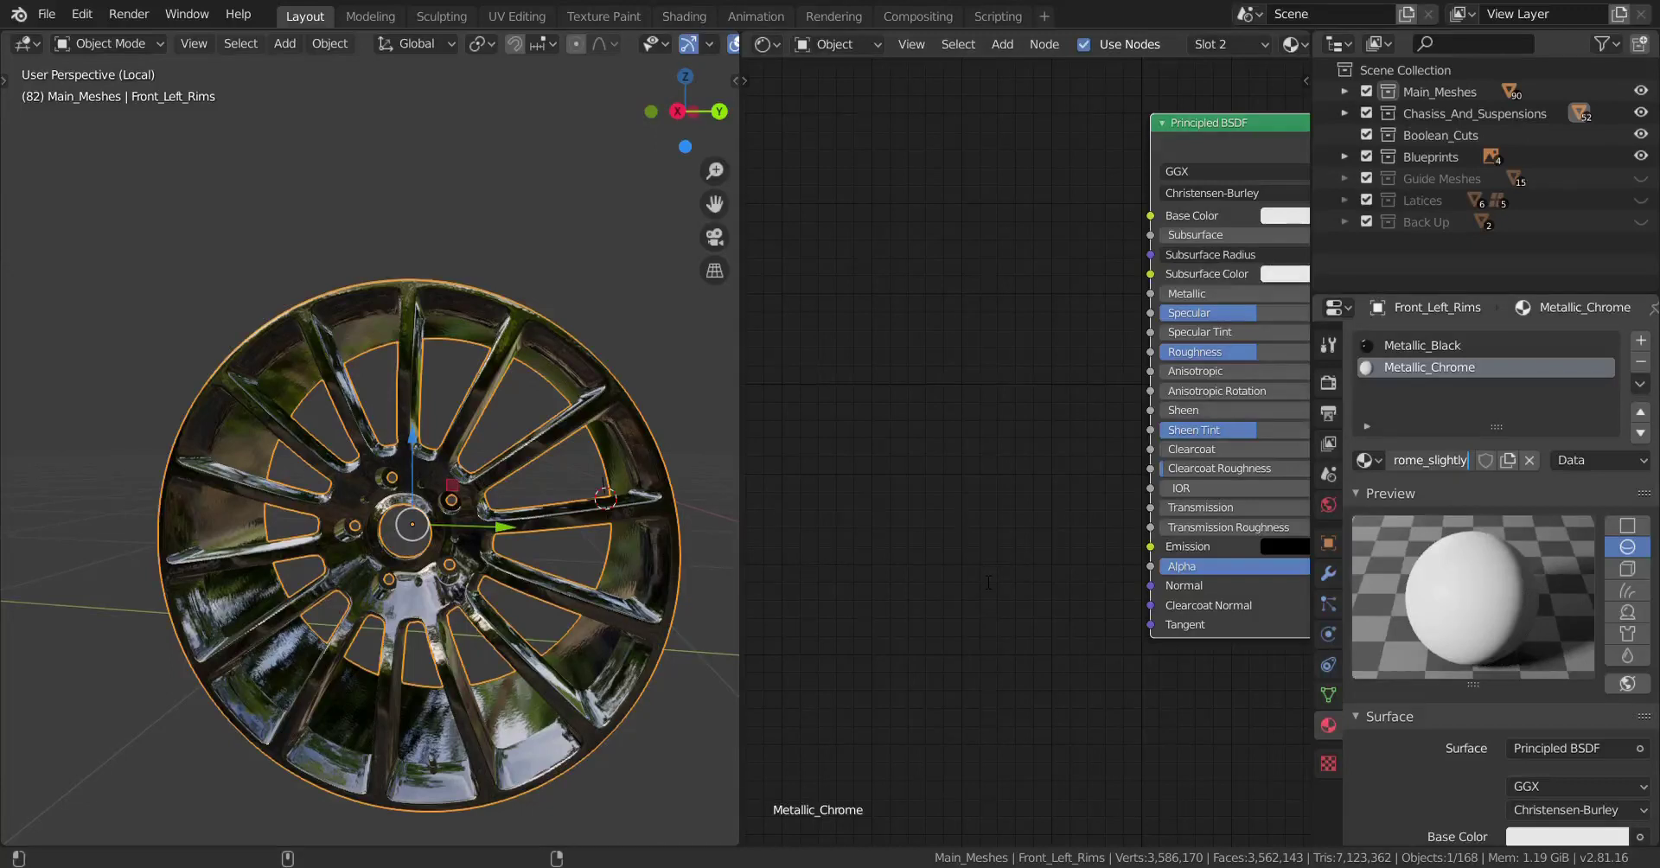
key("BackSpace")
key("BackSpace")
key("Return")
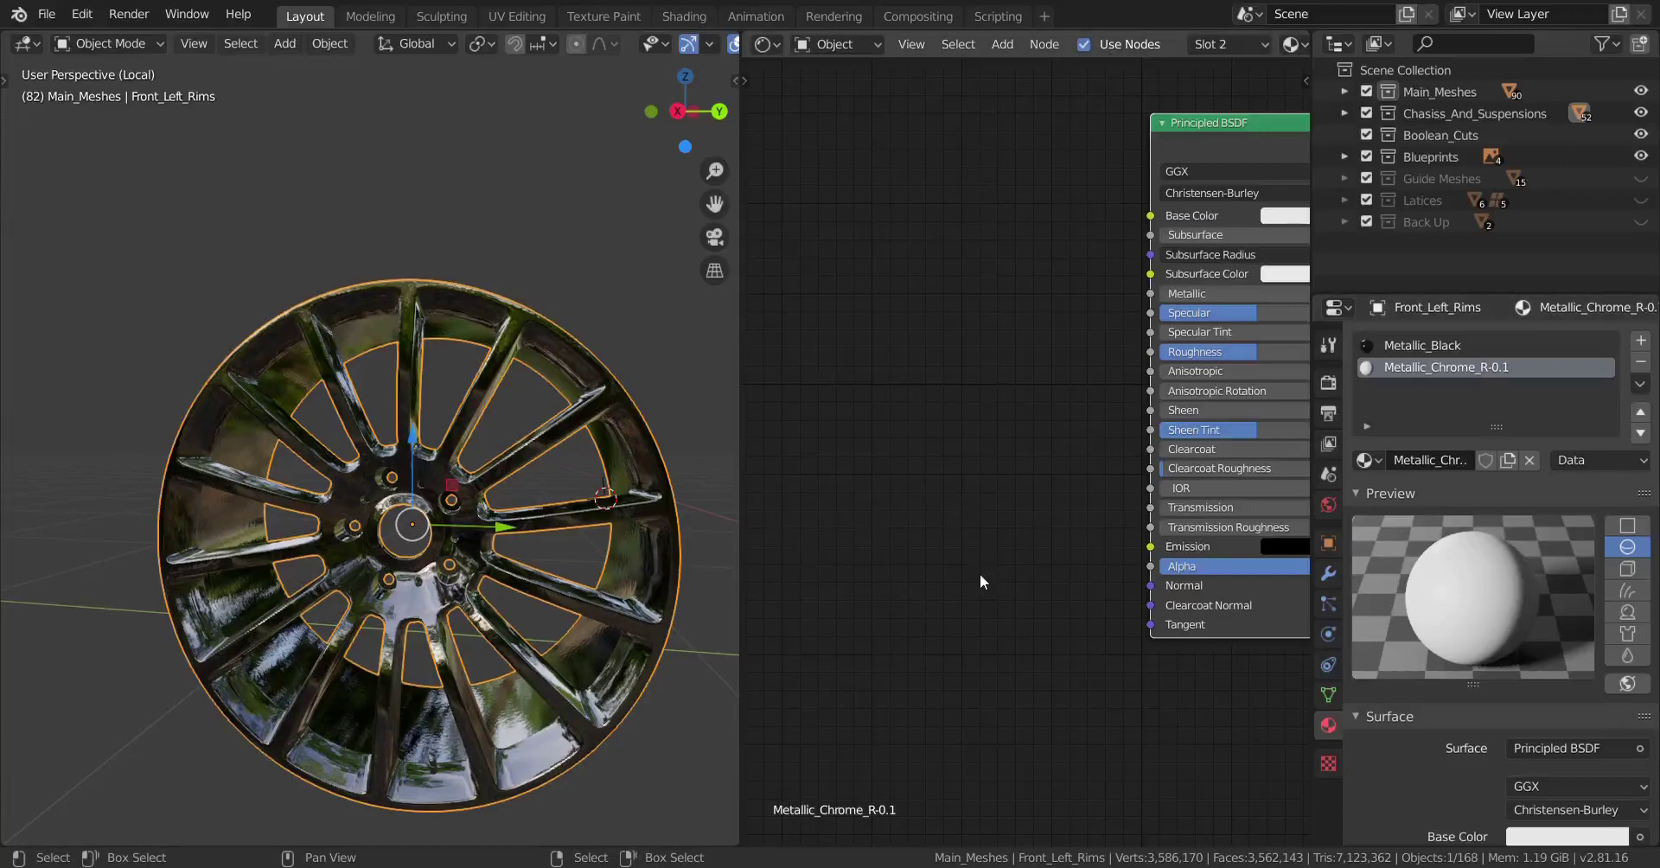
- Set the Principled BSDF's Roughness to 0.1 in the Metallic_Chrome_R-0.1 material
scroll(1037, 479, "down", 3)
middle_click_drag(1083, 416, 1027, 458)
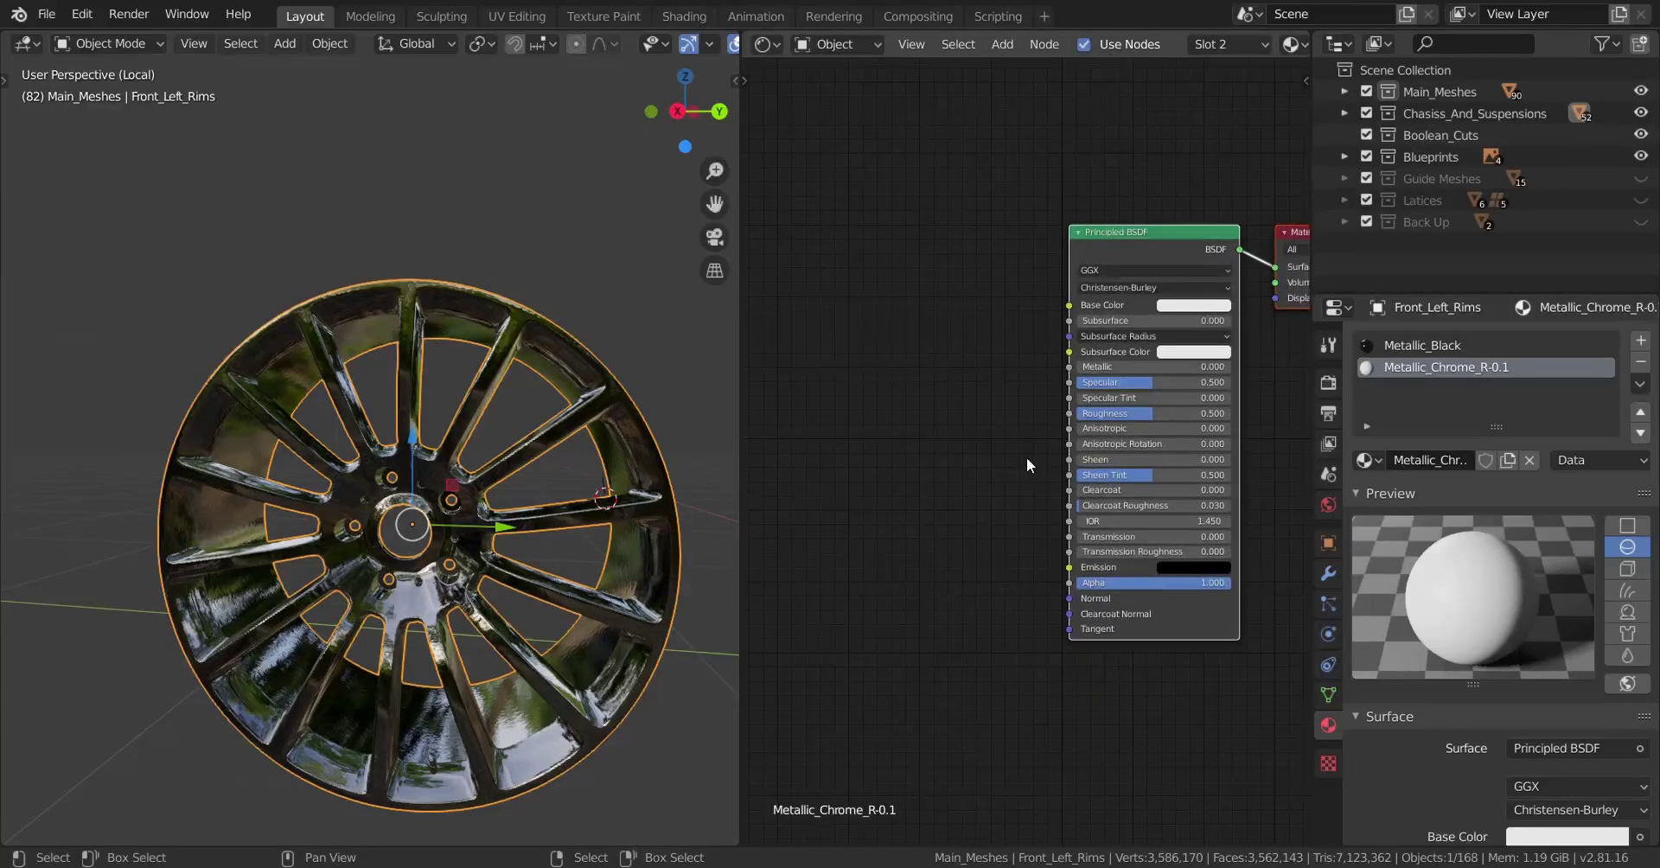
scroll(1156, 416, "up", 2)
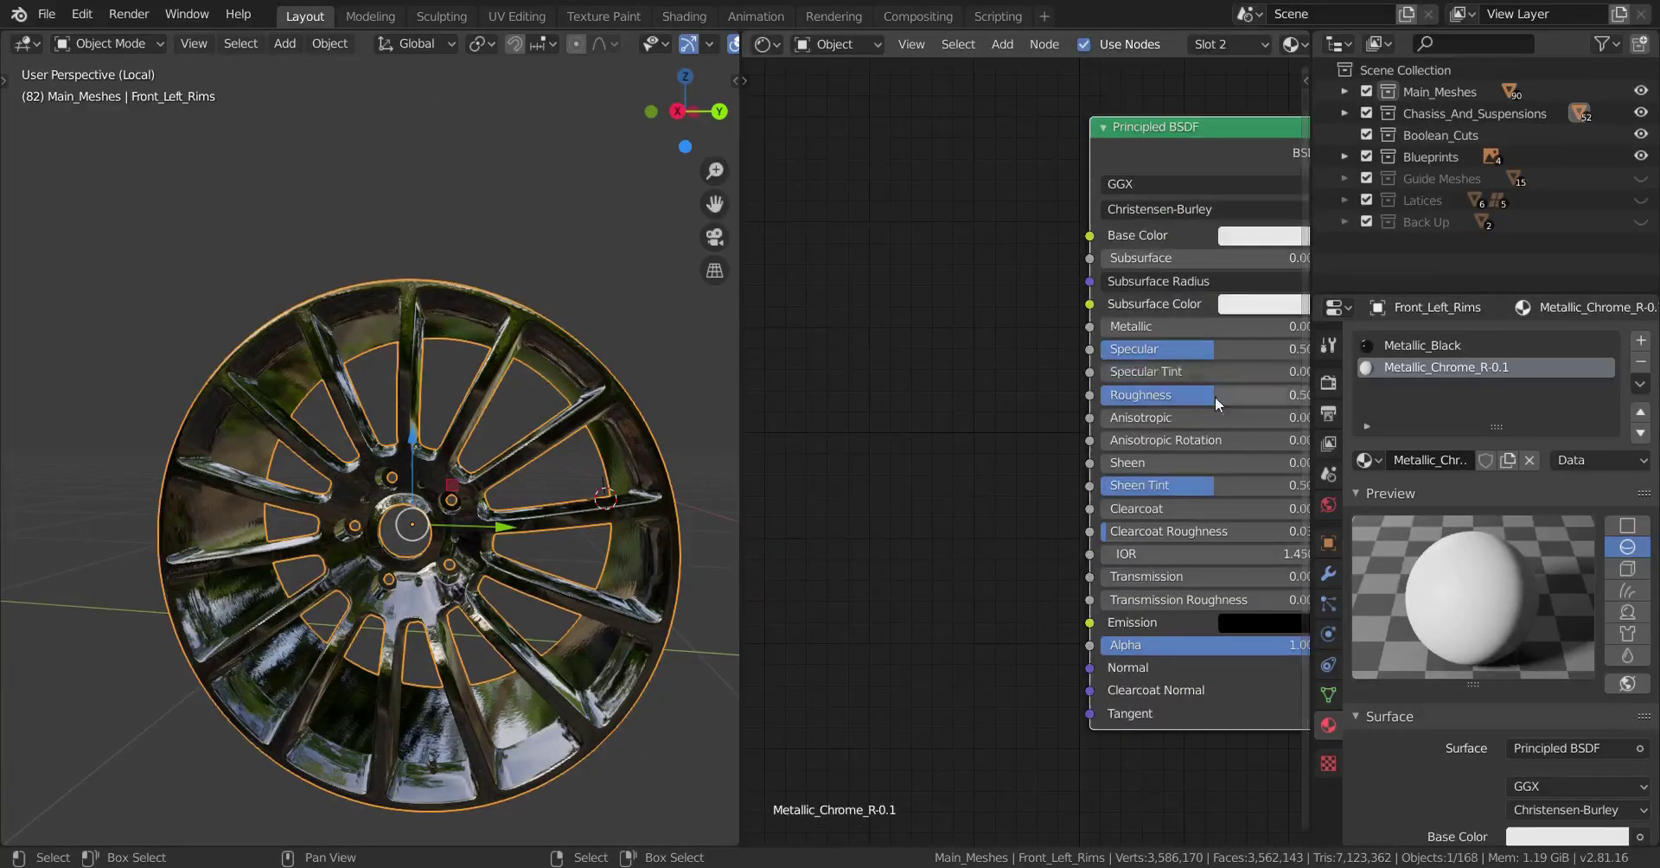
double_click(1216, 395)
type("0.1")
key("Return")
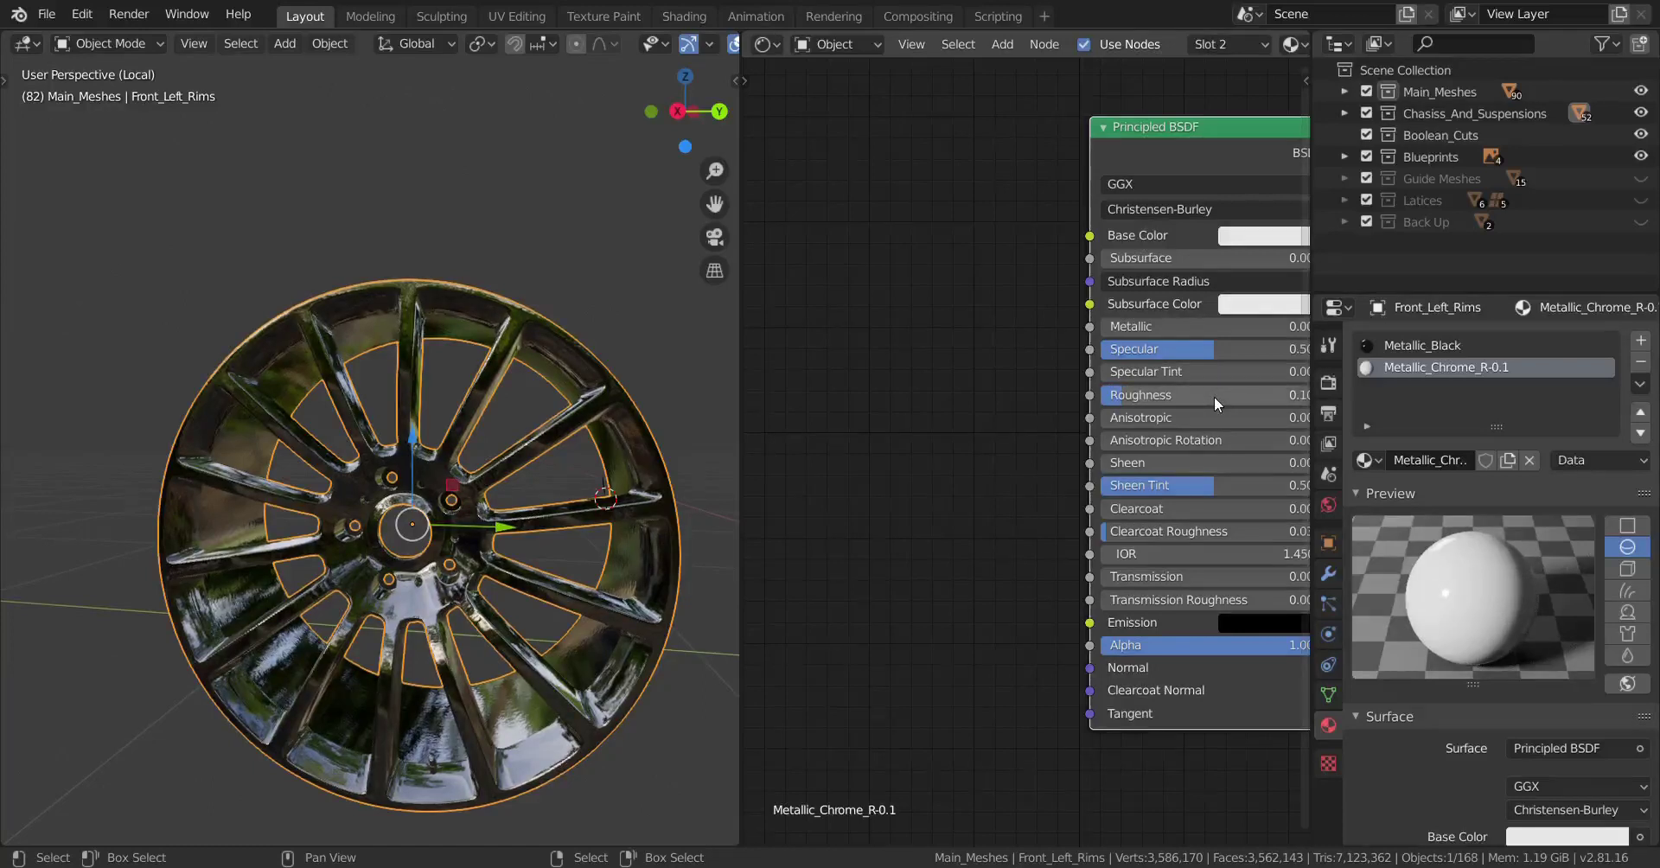
- Raise the Metallic value of the chrome material's Principled BSDF to 1.000
middle_click_drag(1214, 396, 1079, 453)
left_click_drag(1007, 378, 1211, 384)
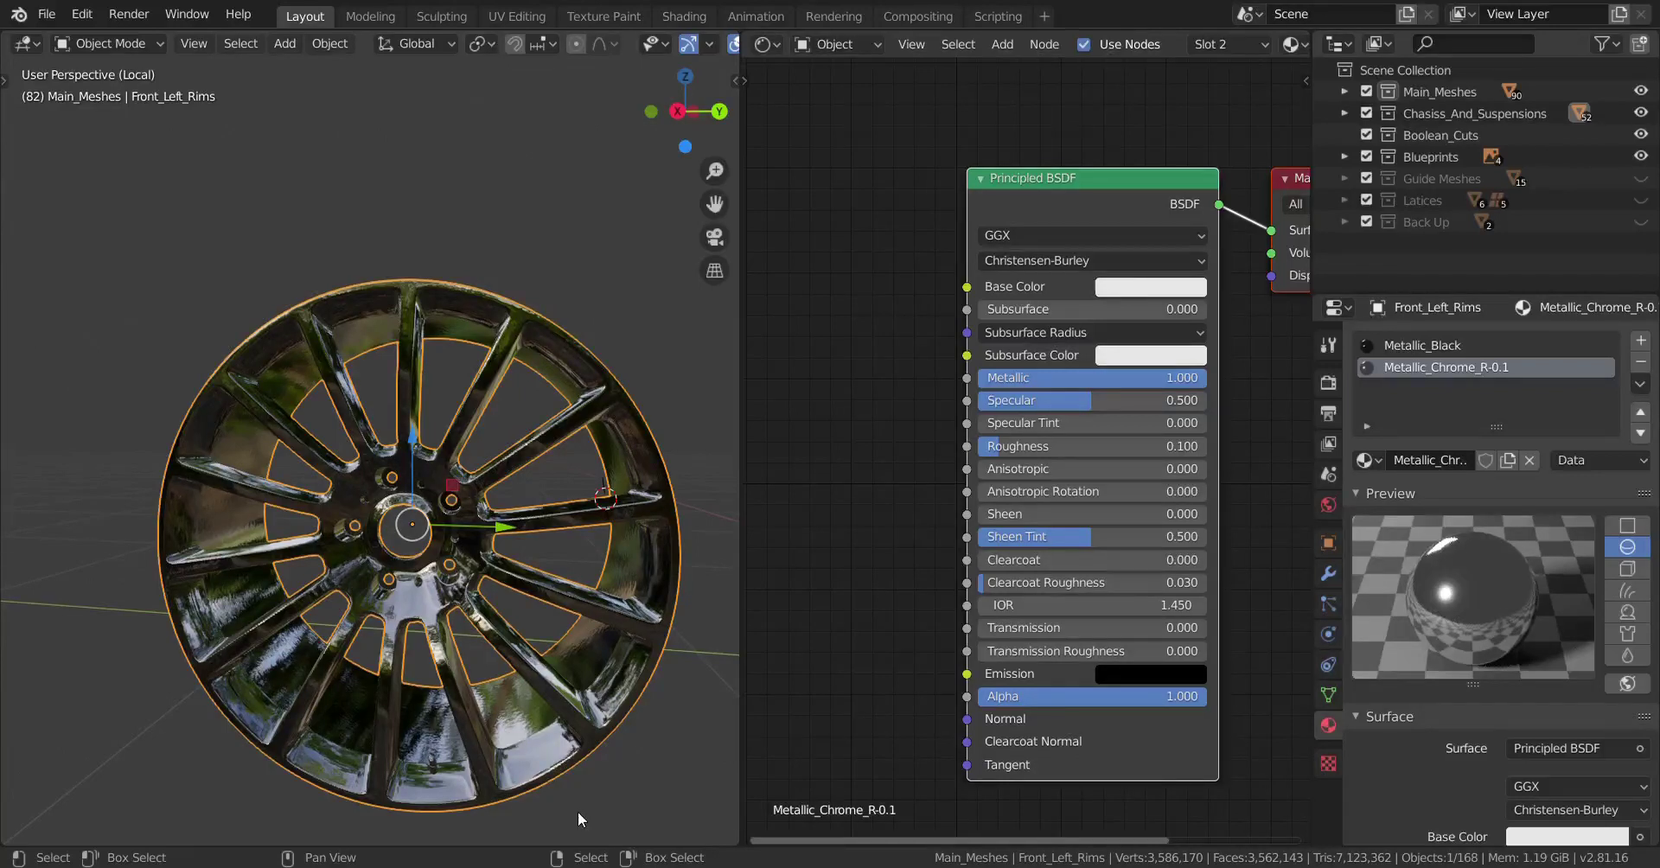
middle_click_drag(1158, 486, 1159, 497)
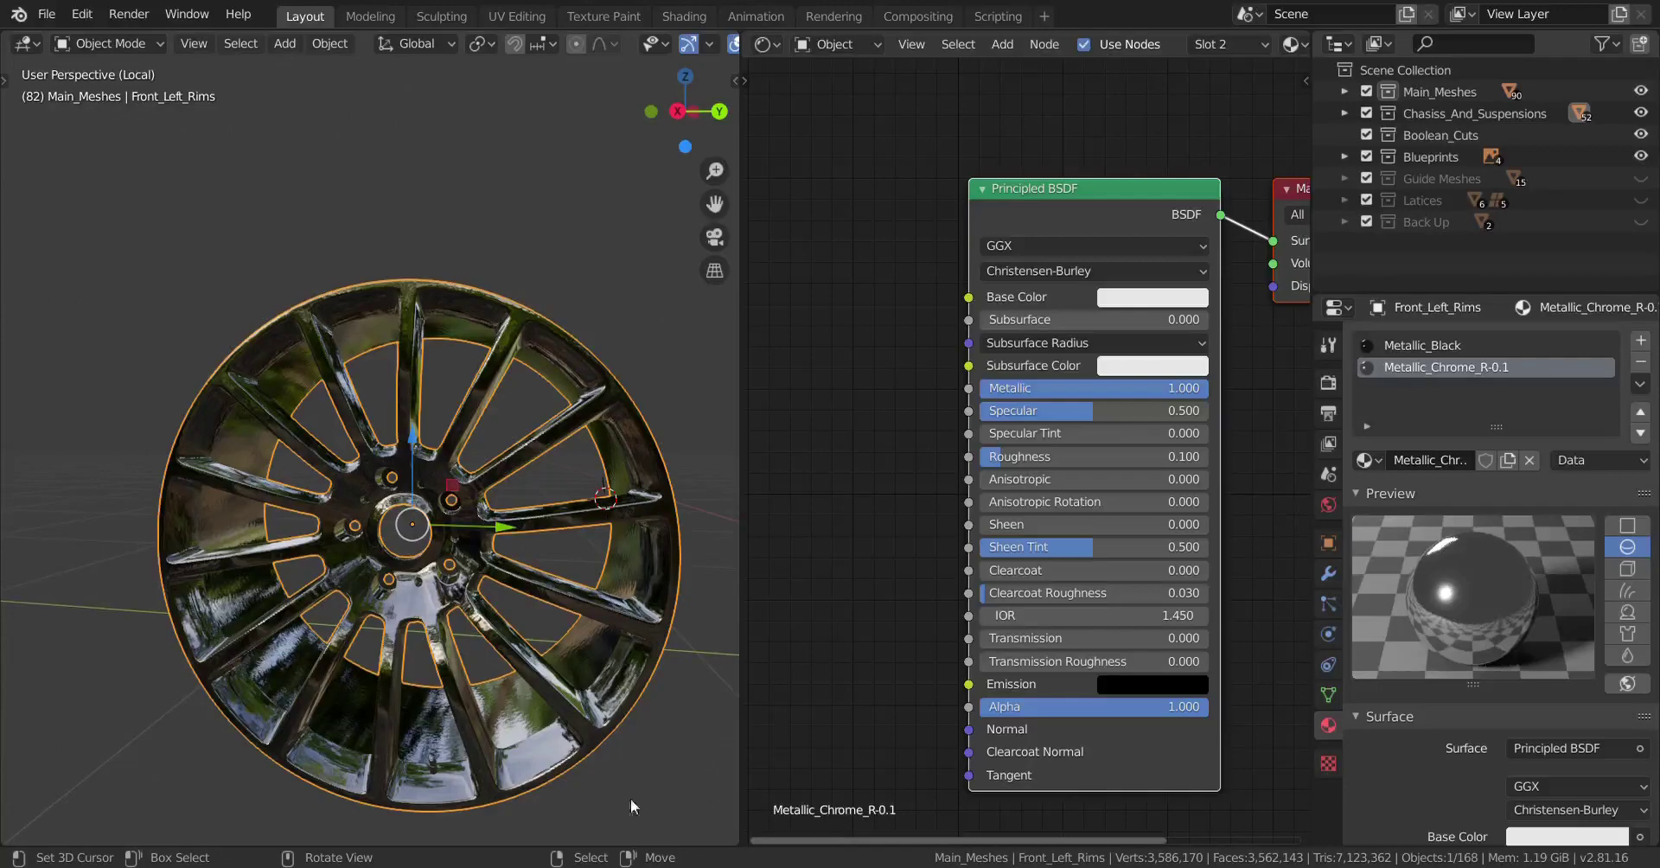
- Examine the chrome material's nodes and inspect the rim's spoke surfaces and edges close up
scroll(1061, 381, "down", 4)
middle_click_drag(1015, 479, 974, 559)
scroll(1015, 460, "up", 3)
scroll(911, 490, "down", 3)
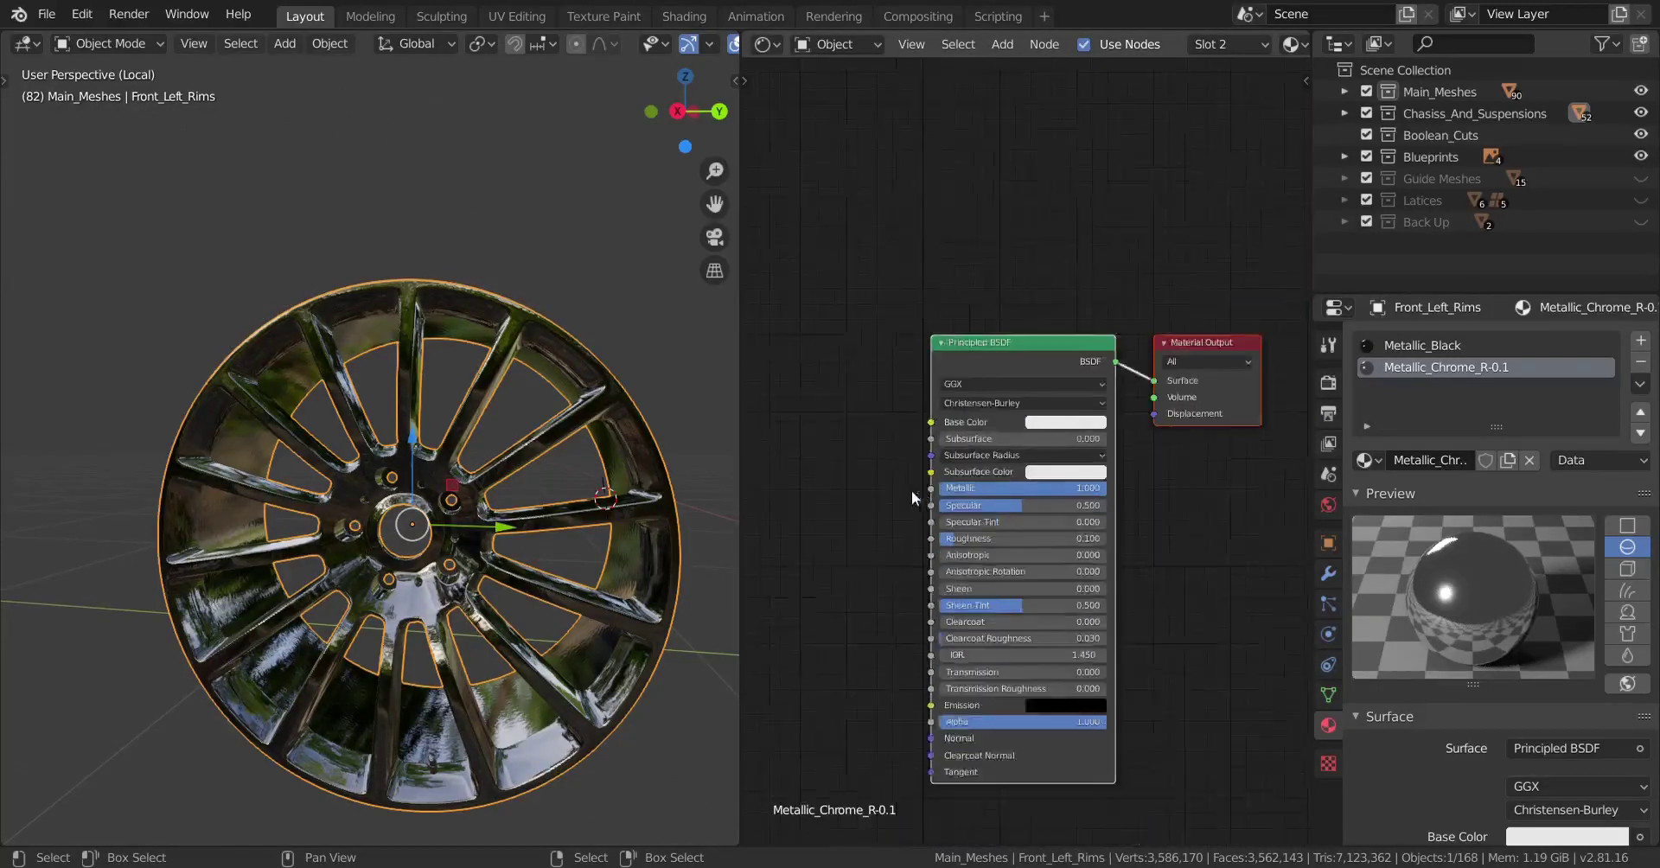
middle_click_drag(864, 514, 951, 505)
middle_click_drag(522, 582, 508, 566)
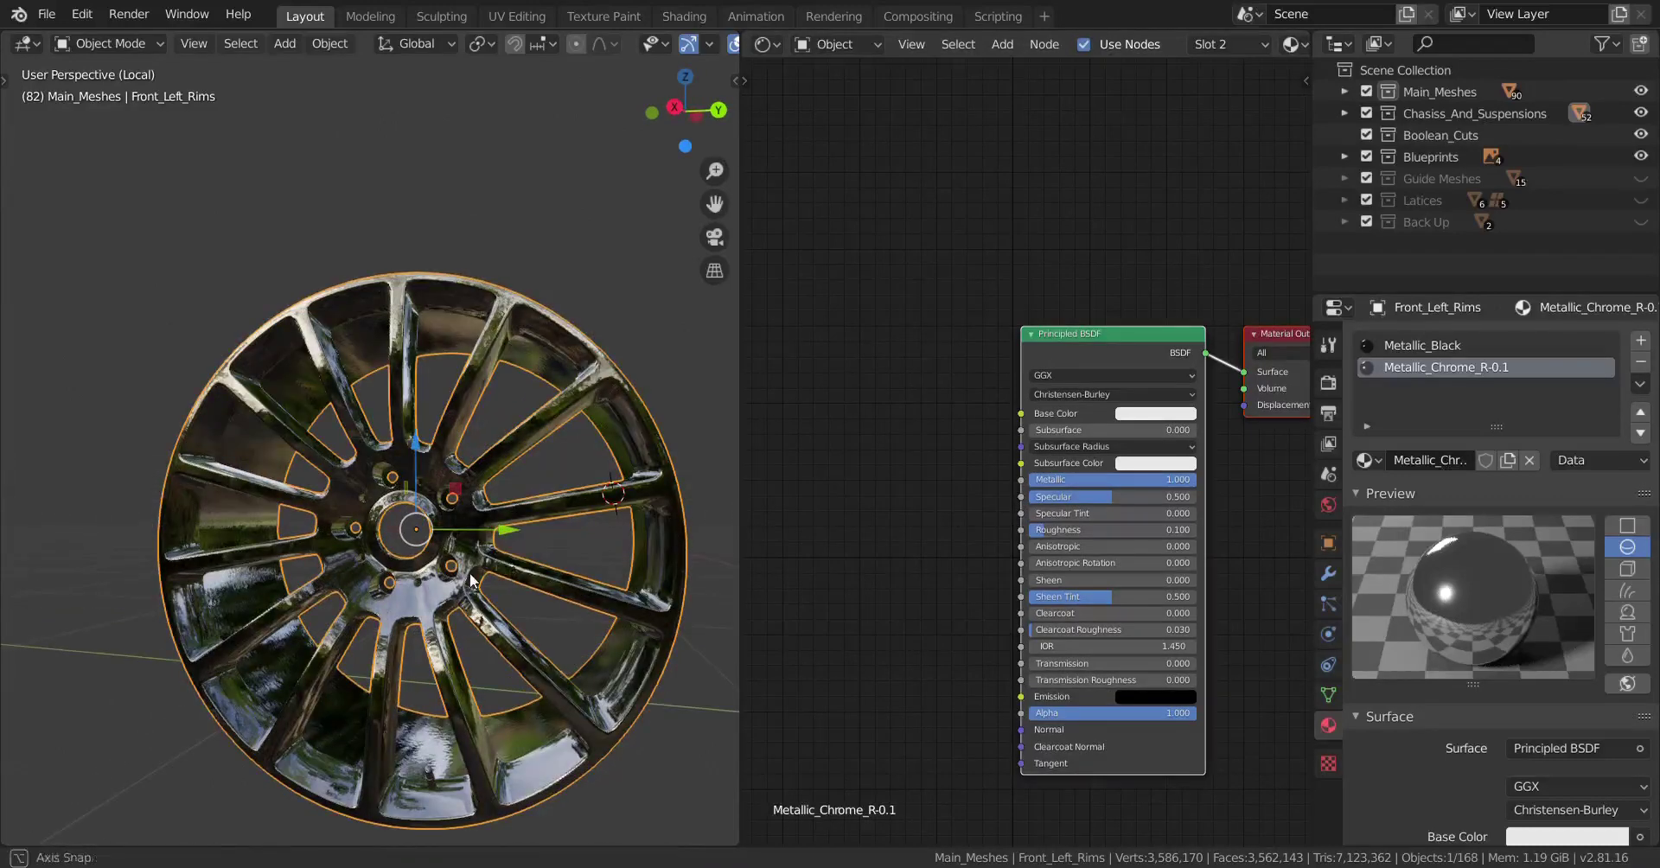
scroll(474, 490, "up", 2)
scroll(473, 489, "up", 2)
middle_click_drag(473, 489, 441, 499)
scroll(440, 500, "up", 2)
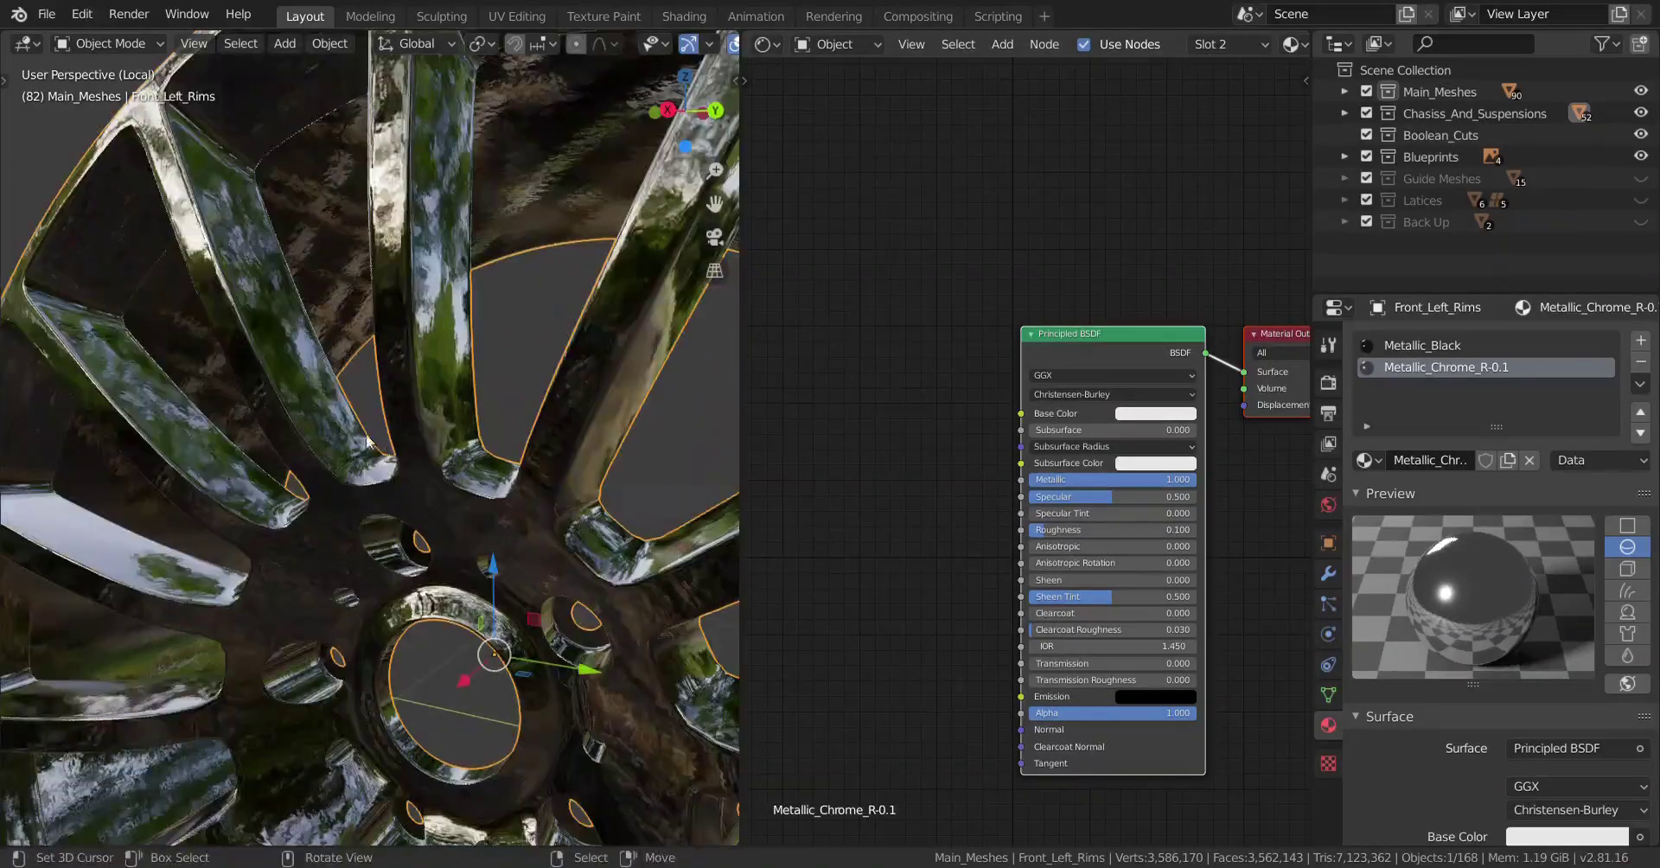
middle_click_drag(318, 441, 431, 524, "shift")
scroll(429, 516, "up", 4)
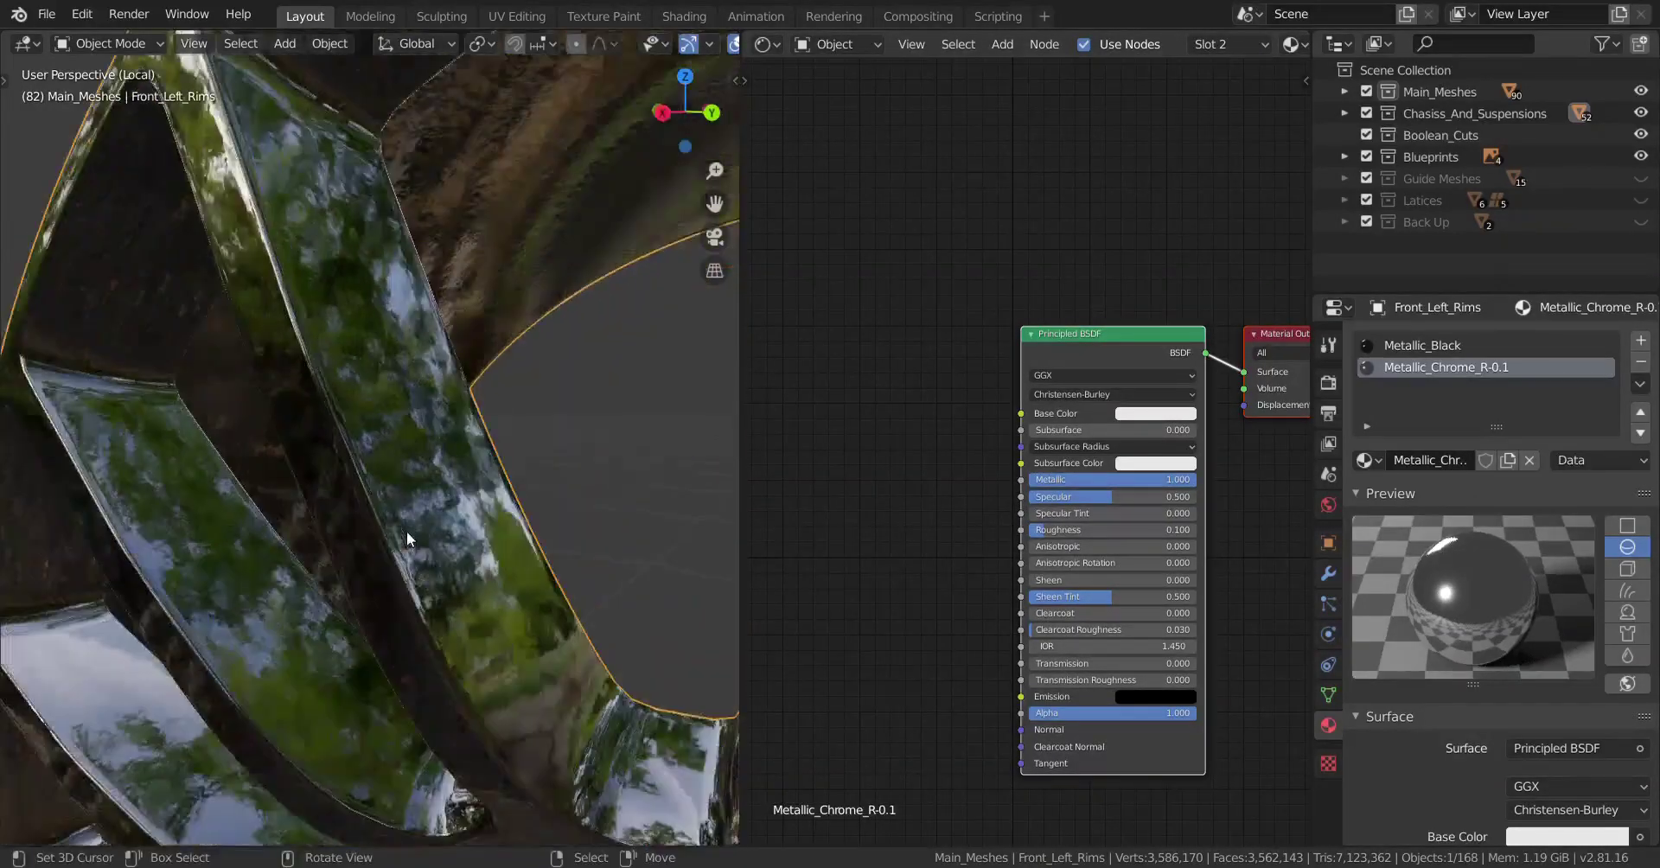
- Open the rim mesh in Edit Mode and switch the viewport to solid shading to show its face layout
key("Tab")
mouse_move(406, 538)
middle_mouse_down()
mouse_move(481, 610)
mouse_move(465, 605)
mouse_move(639, 562)
middle_mouse_up()
key("z")
left_click(686, 542)
scroll(481, 609, "down", 2)
scroll(507, 590, "down", 1)
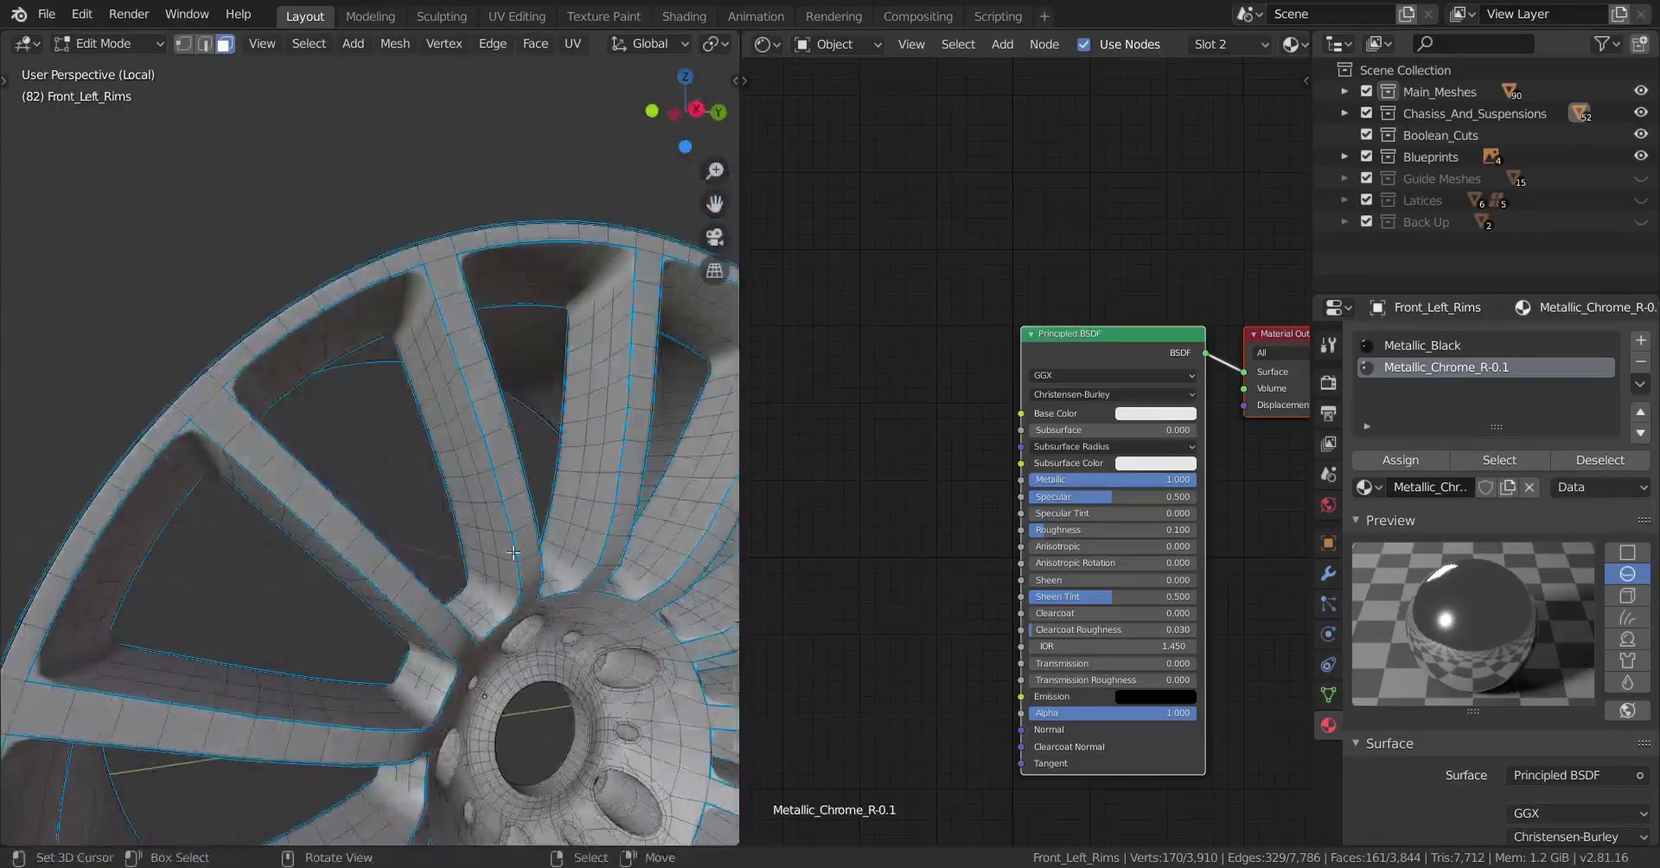
scroll(510, 631, "down", 3)
middle_click_drag(510, 645, 461, 519, "shift")
- Return the rim to Object Mode and apply its Bevel modifier, keeping the Subdivision modifier
key("Tab")
left_click(1329, 573)
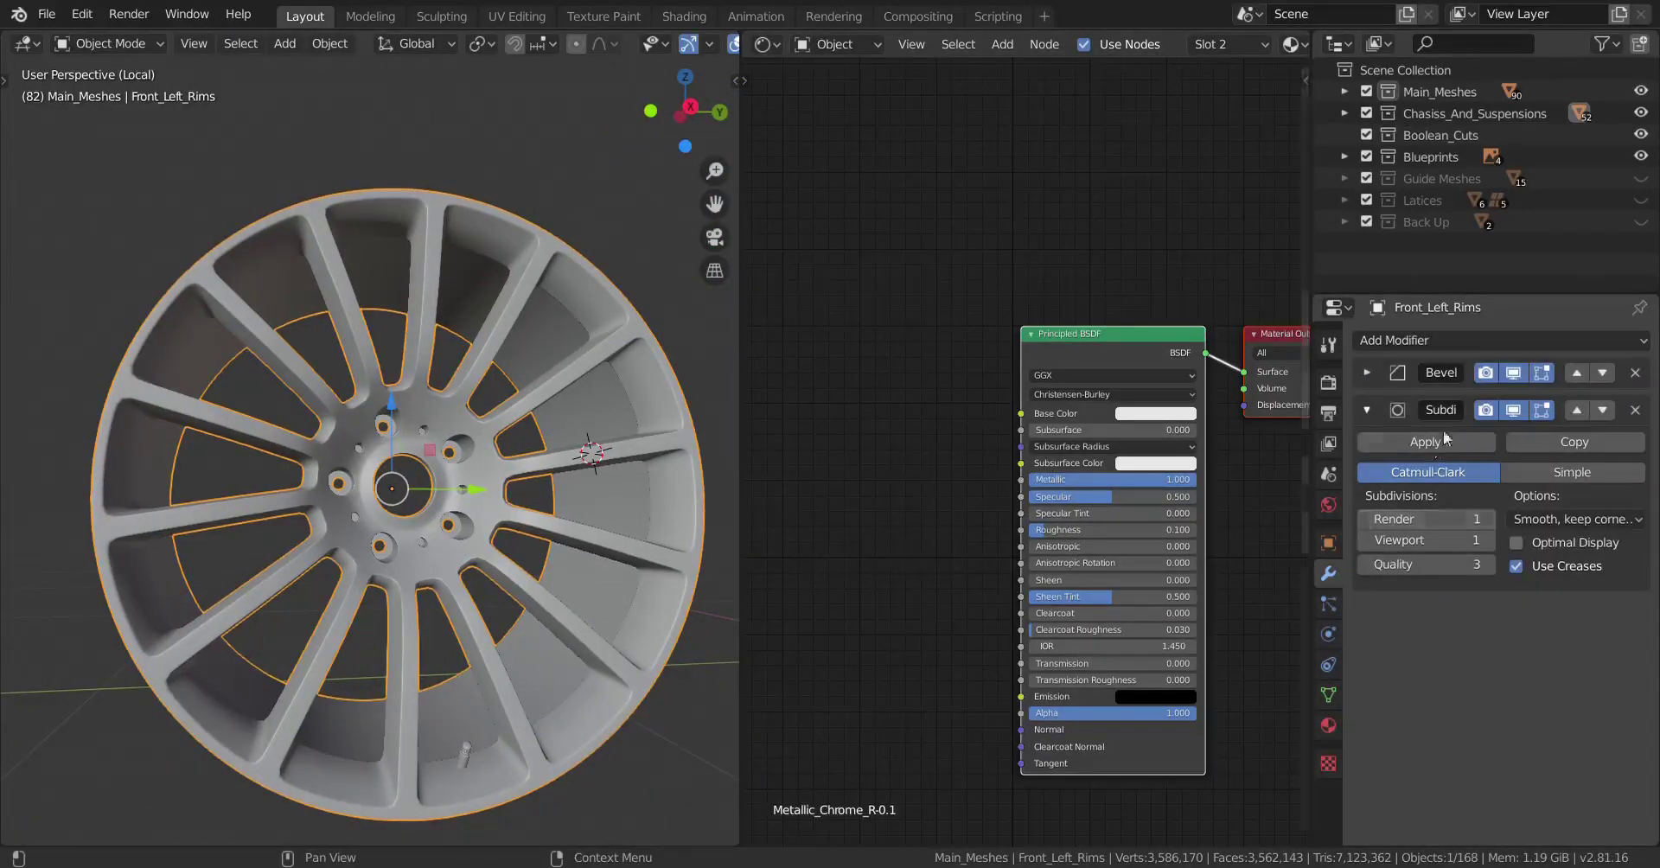
left_click(1364, 366)
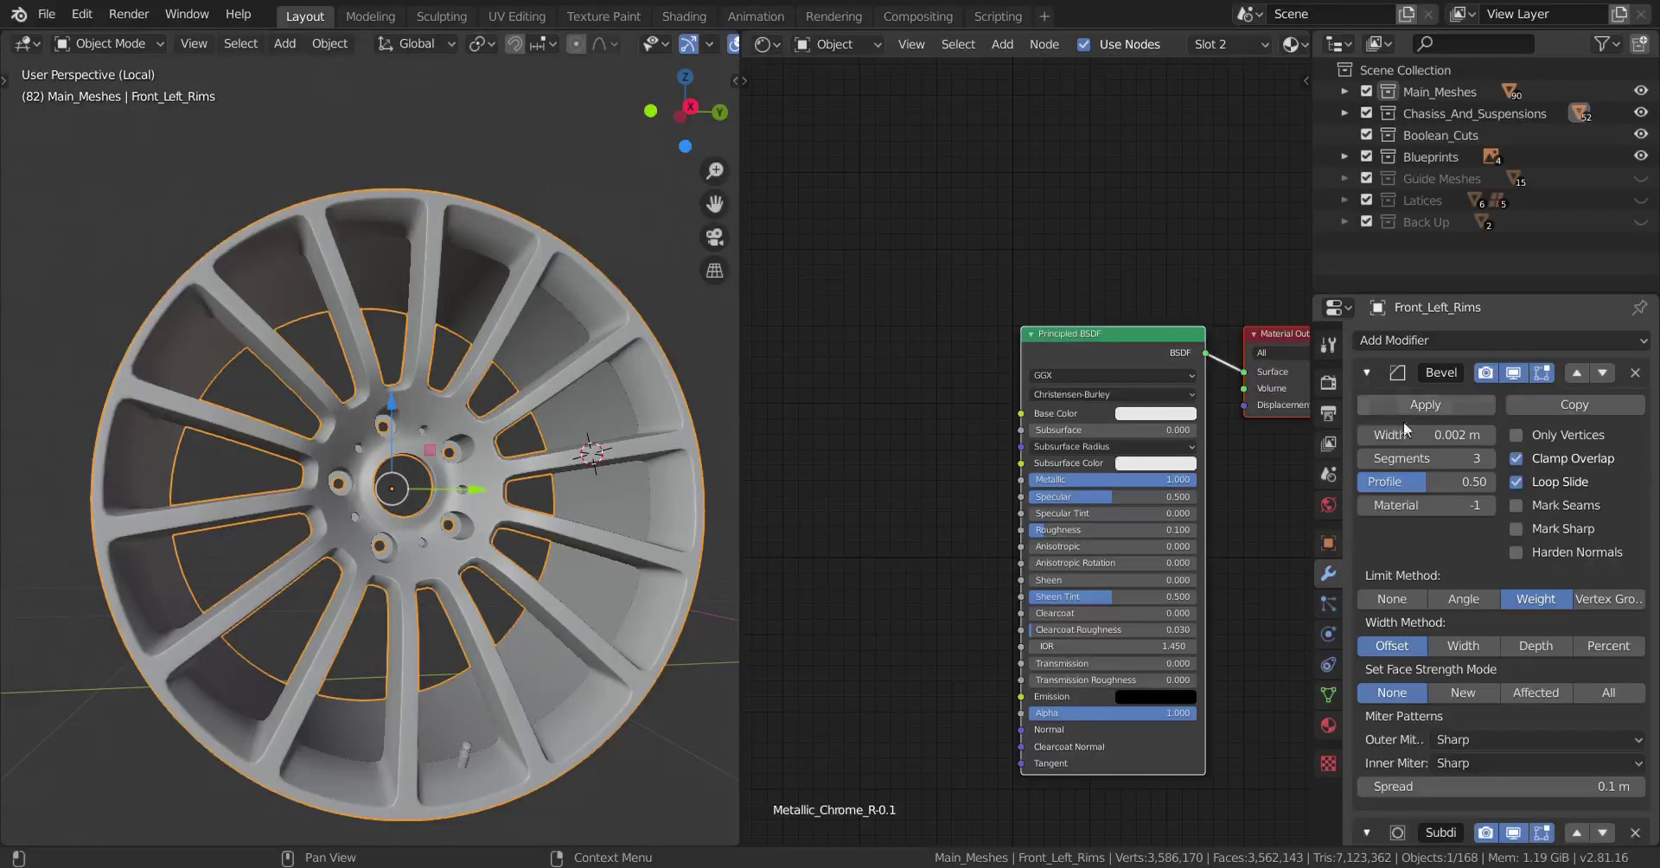
left_click(1409, 401)
- Enter Edit Mode on the rim again and select all of its faces
scroll(433, 556, "up", 8)
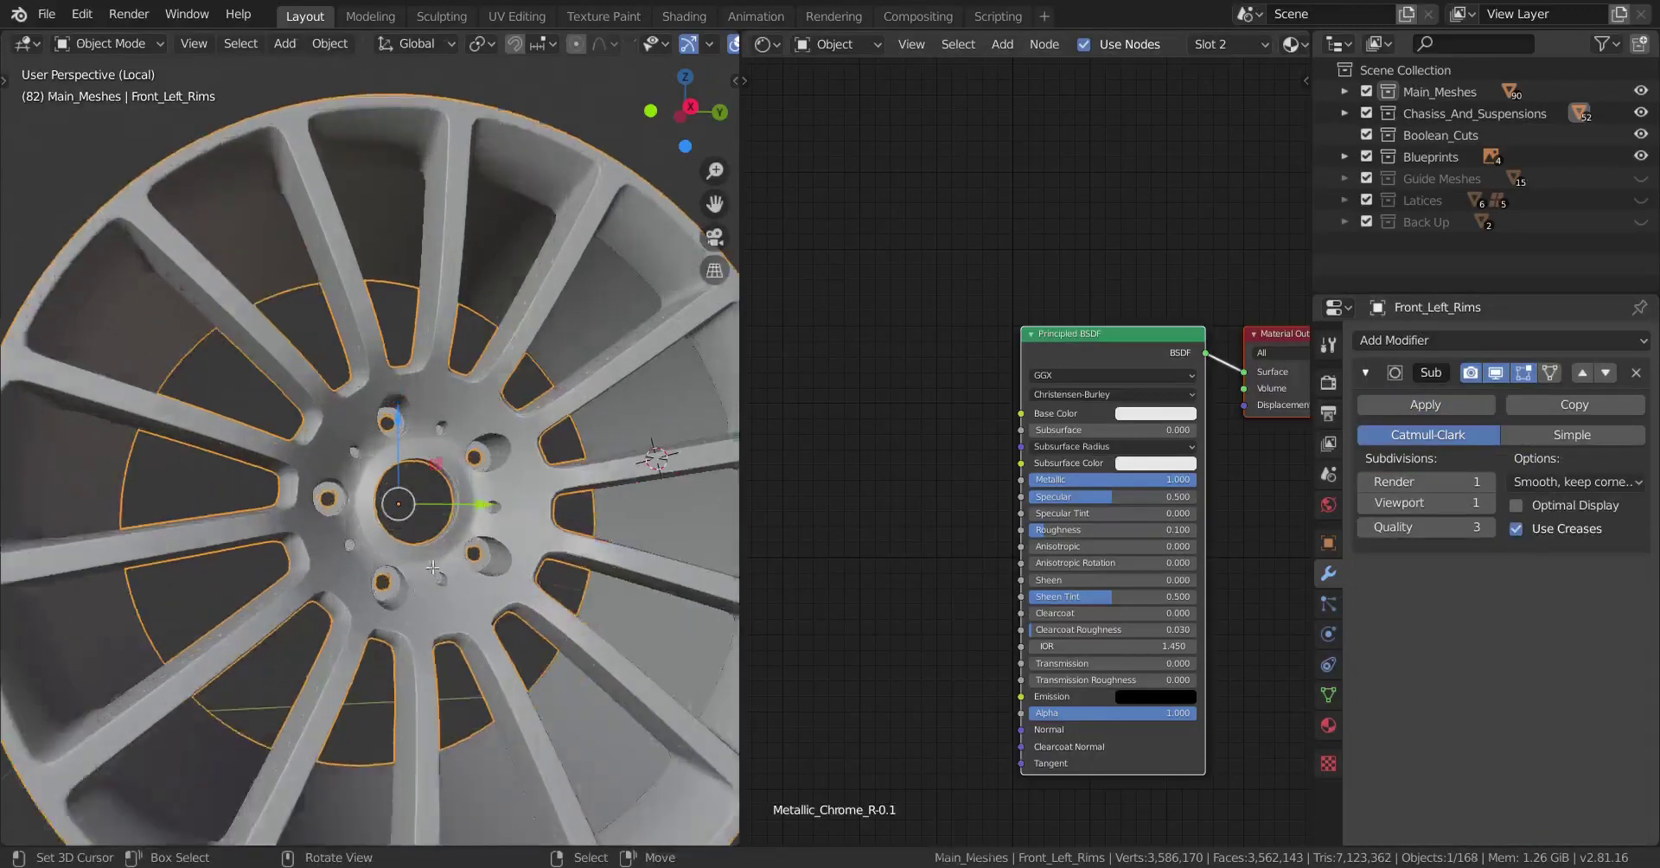
key("Tab")
scroll(345, 584, "up", 2)
key("a")
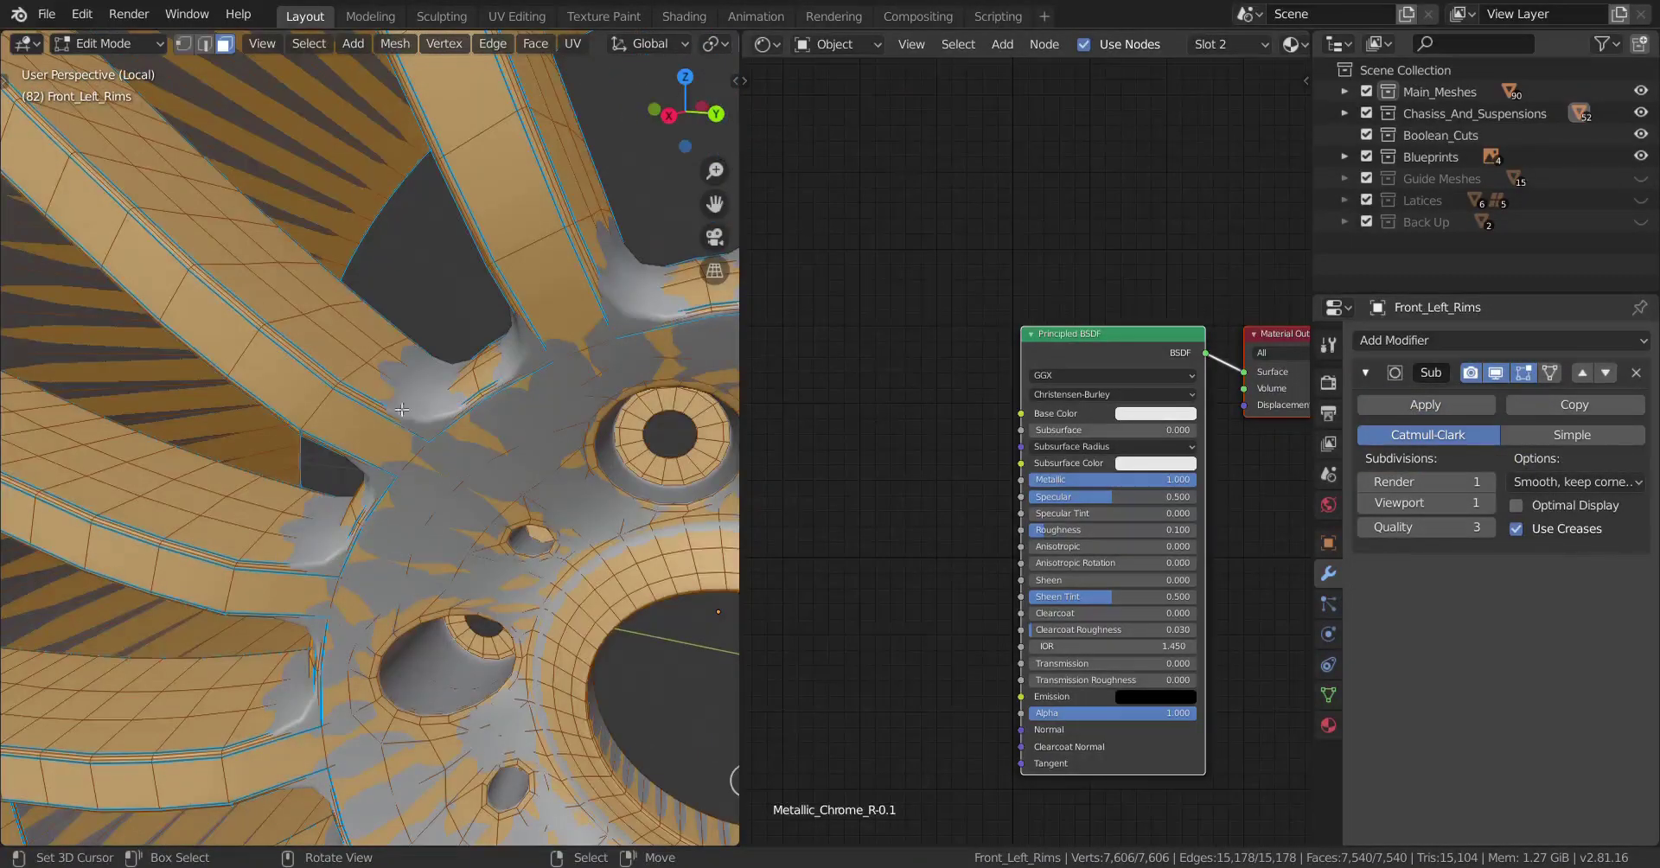
- Set the mean edge bevel weight of the whole selected rim mesh to 0.00
scroll(355, 418, "down", 6)
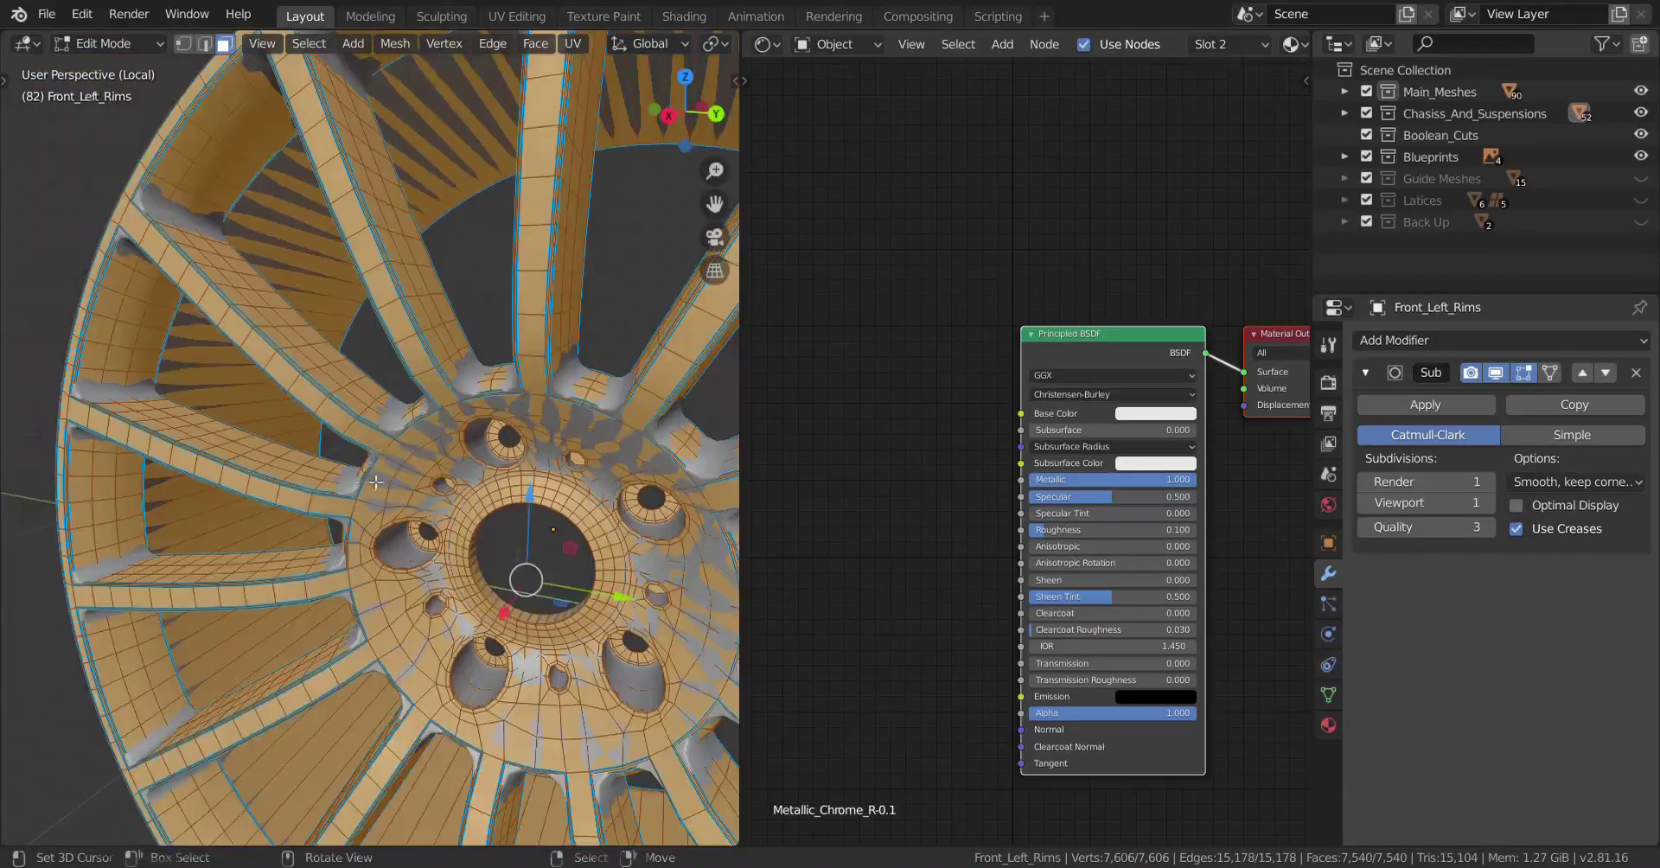
middle_click_drag(378, 475, 425, 485)
key("n")
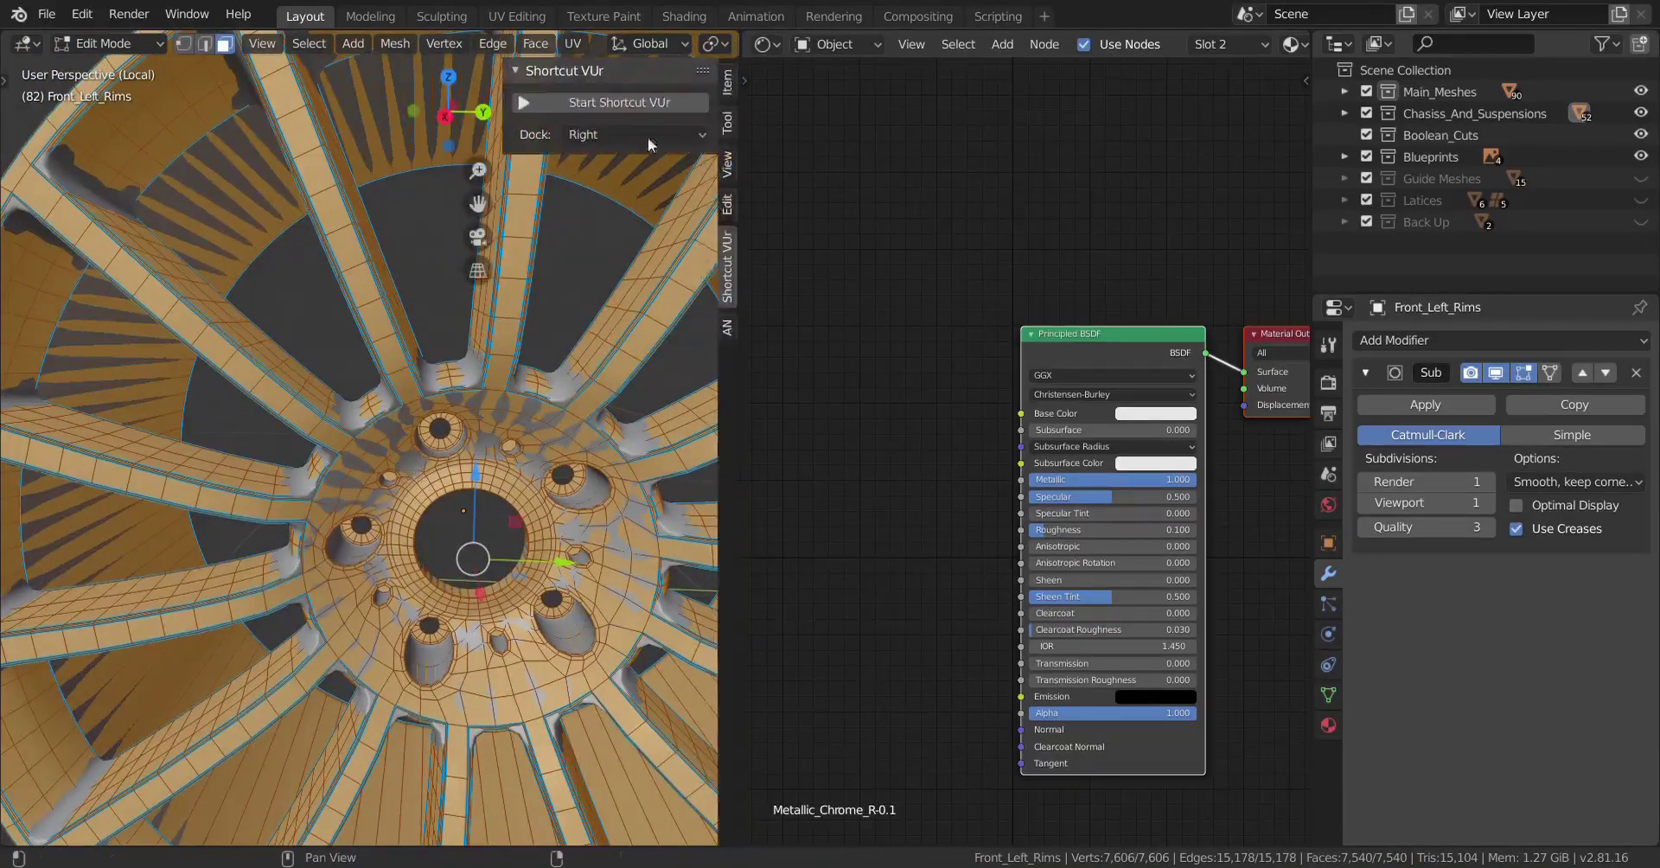
left_click(729, 130)
left_click(729, 163)
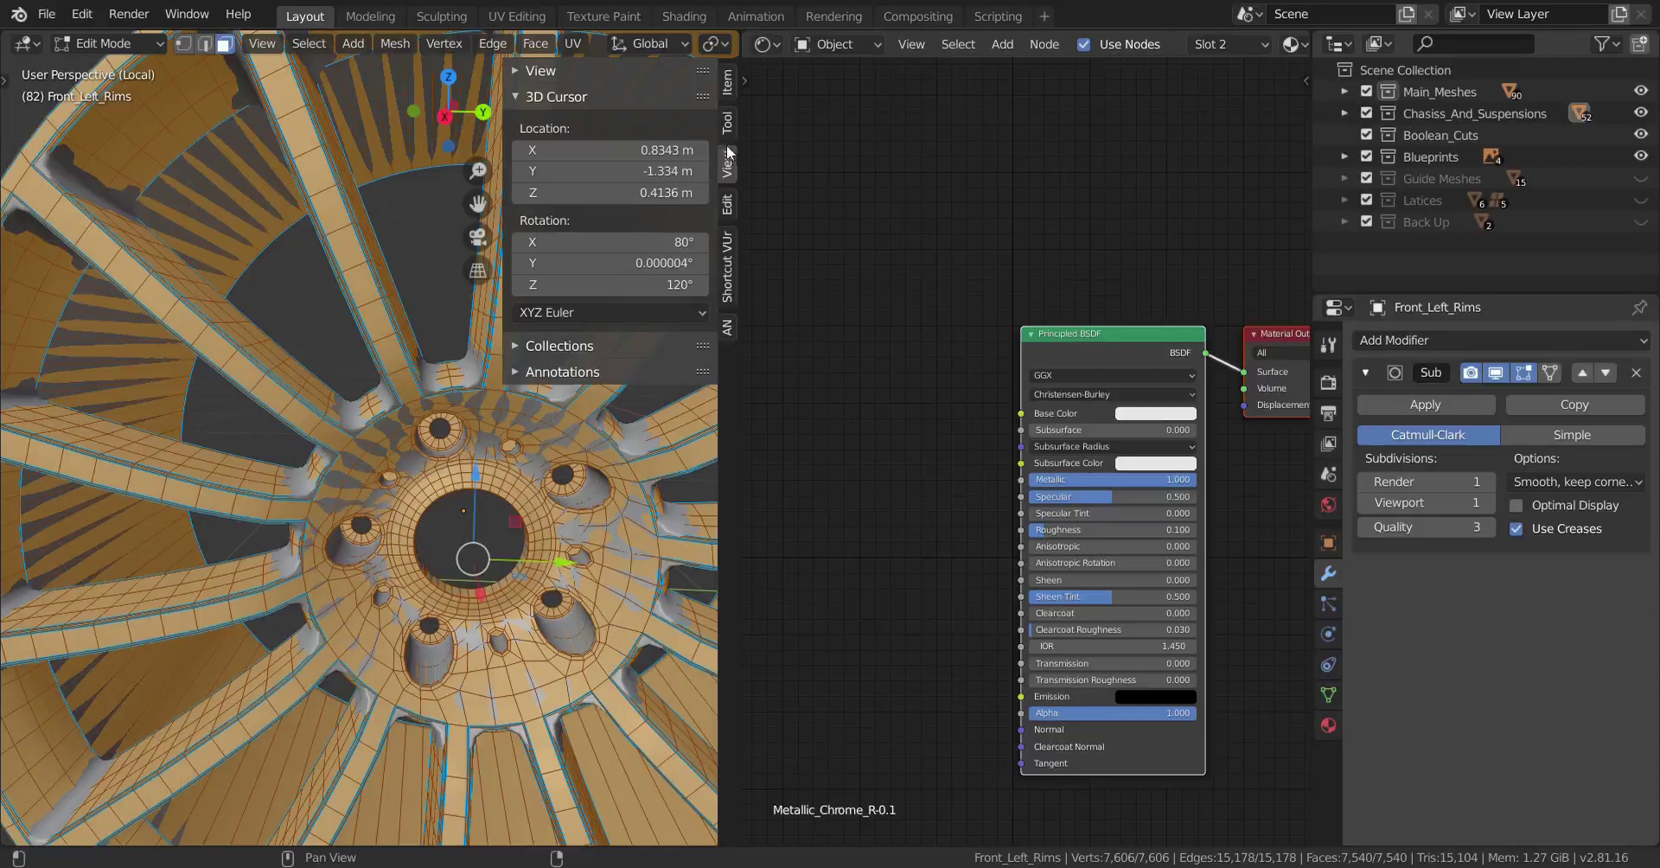
left_click(727, 83)
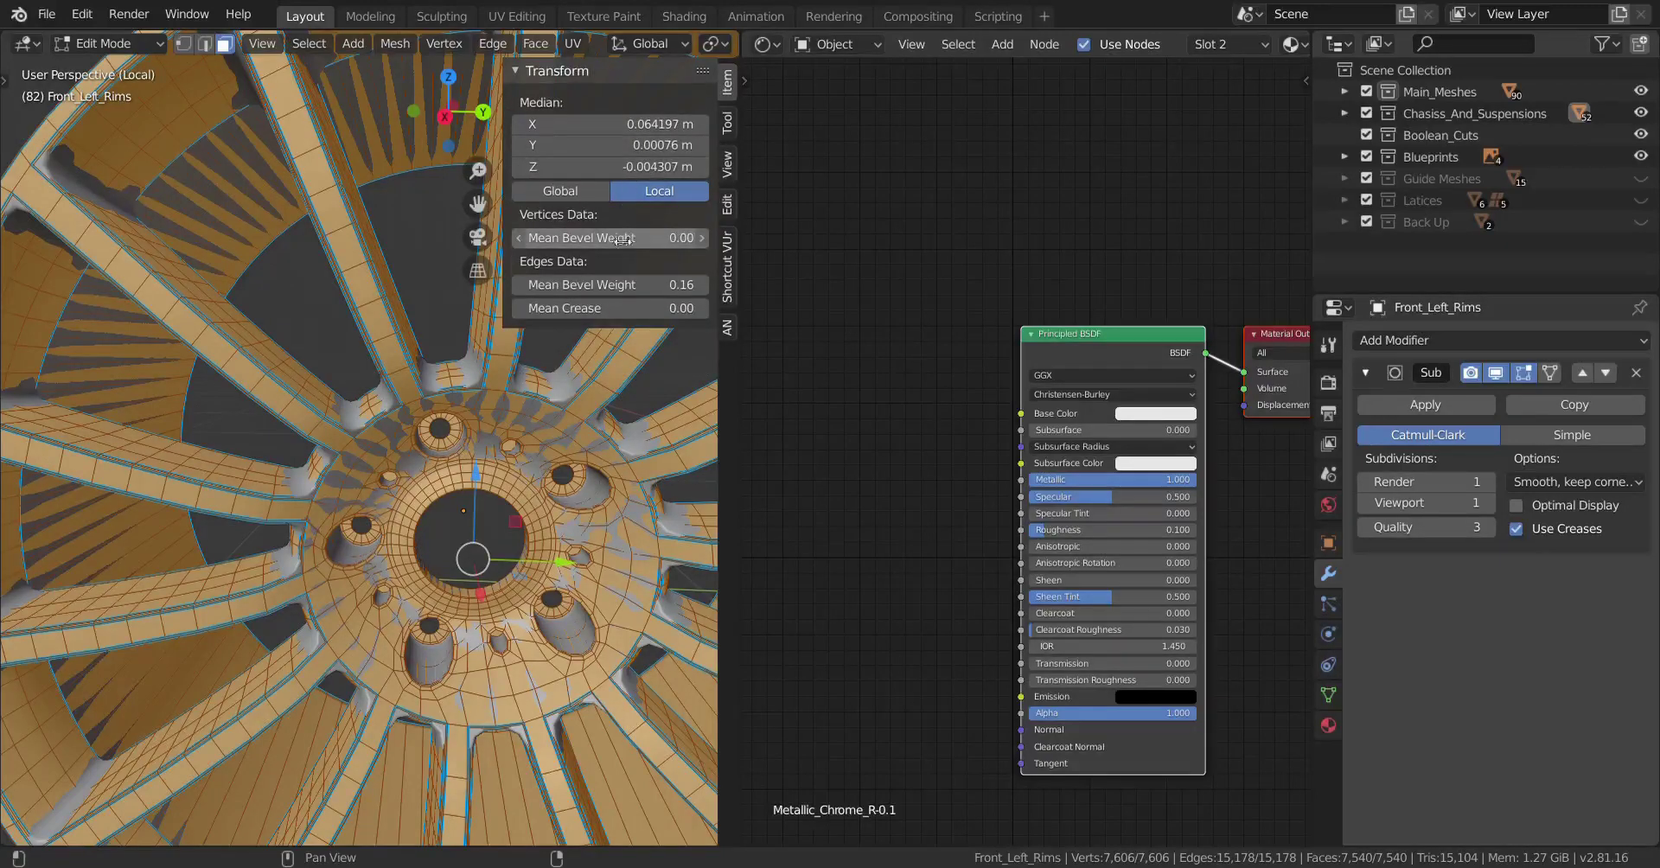
left_click_drag(628, 285, 545, 284)
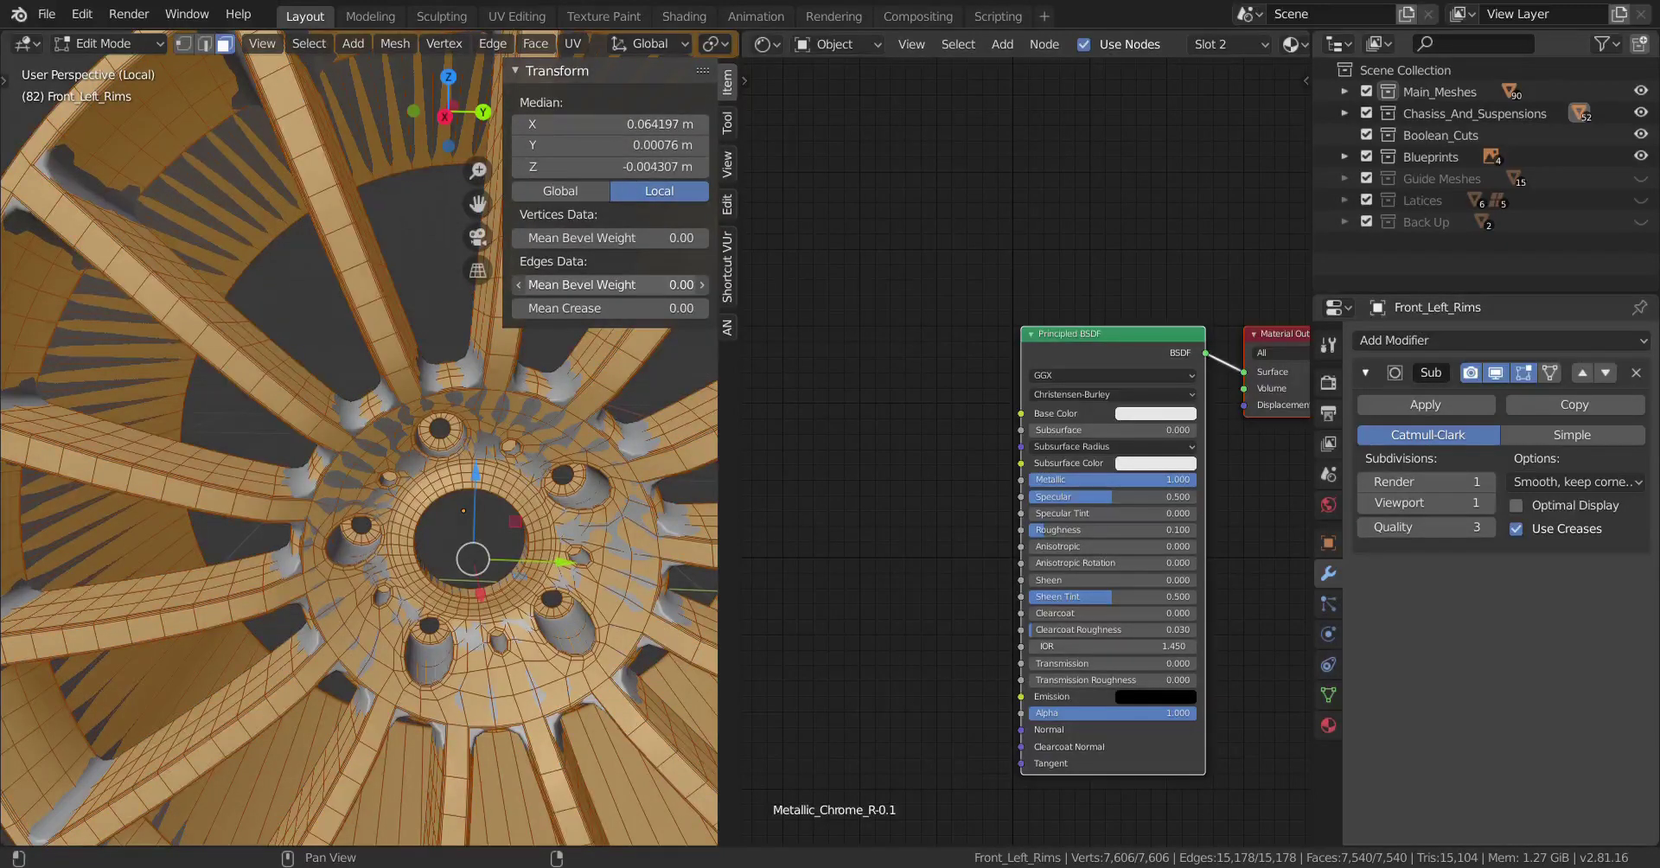
key("n")
- Clear the selection, switch to vertex selection and select the edge loop around one spoke opening's front edge
scroll(411, 309, "up", 5)
key("Tab")
middle_click_drag(412, 309, 467, 294, "shift")
scroll(456, 522, "up", 3)
key("Tab")
key("alt+a")
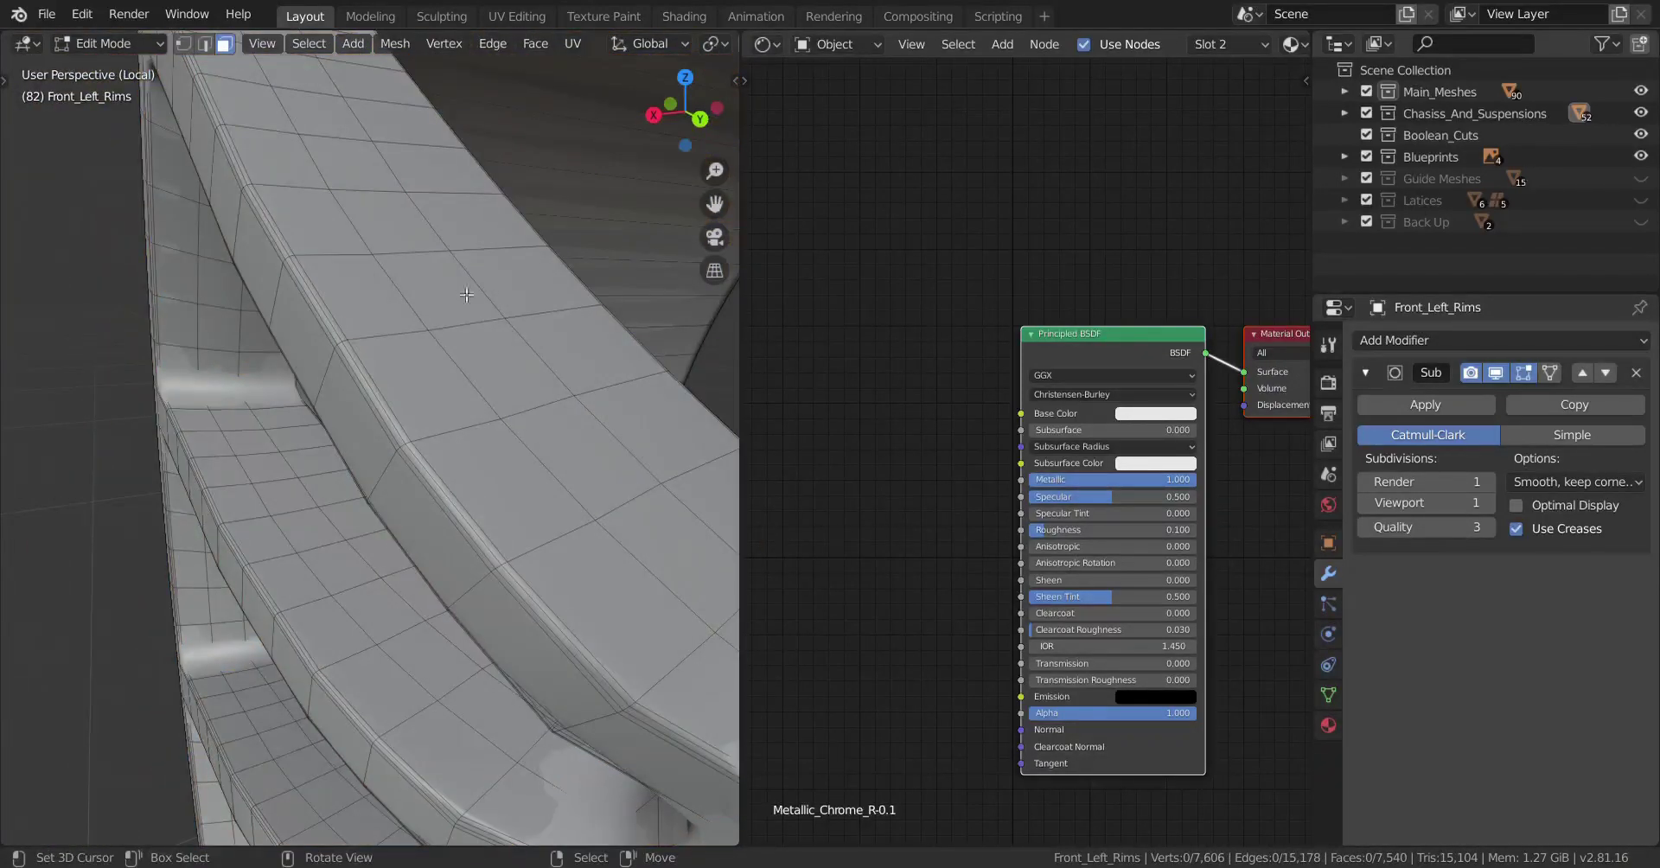
left_click(184, 44)
scroll(432, 380, "up", 3)
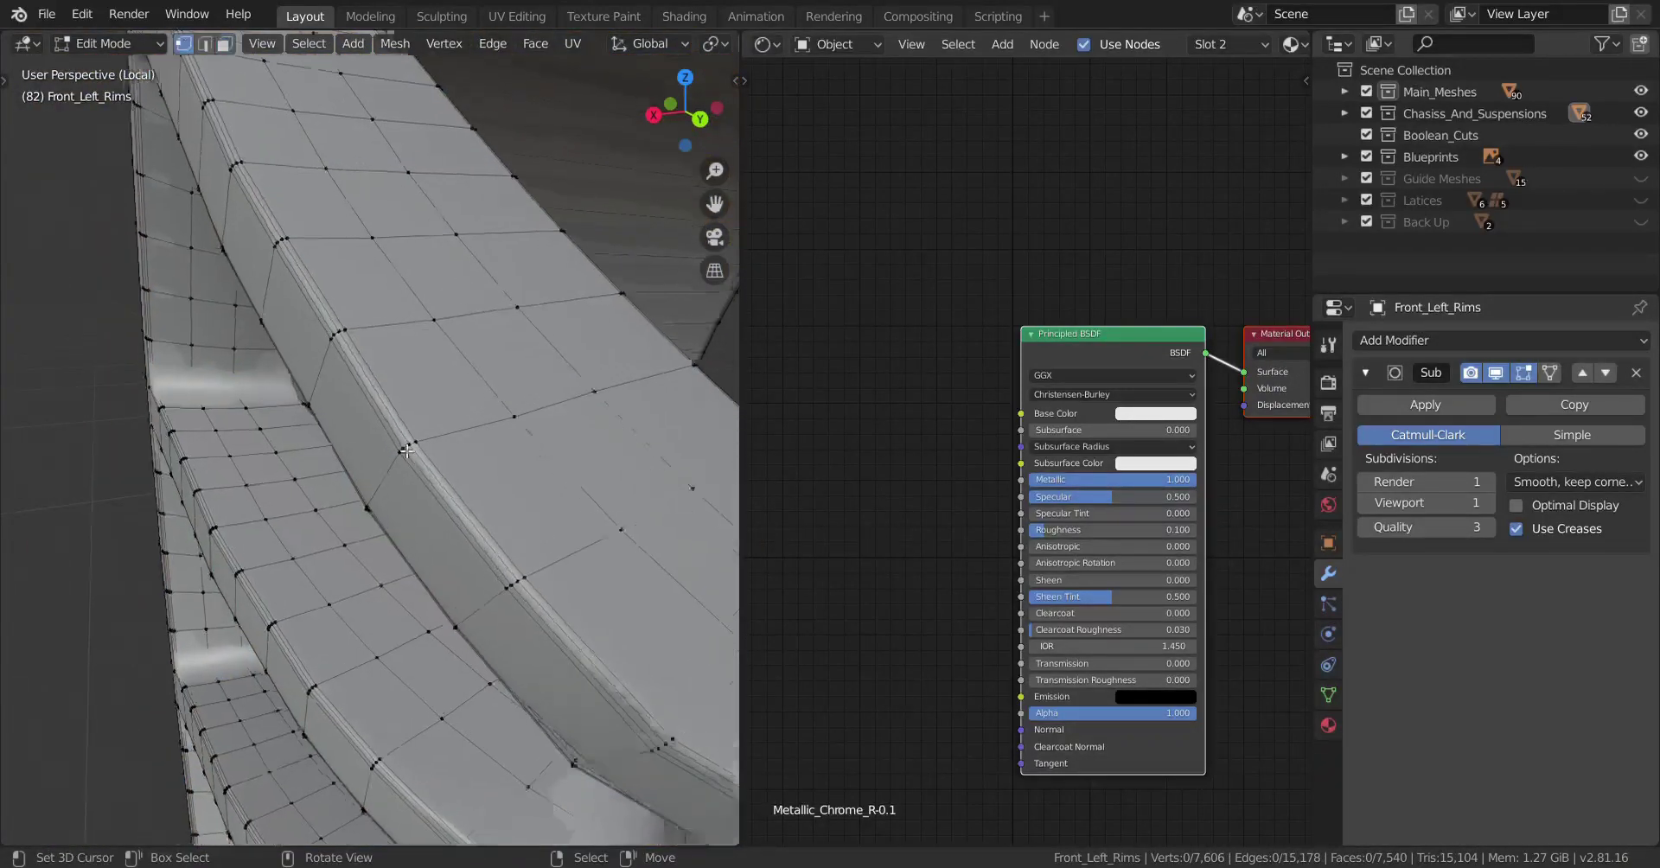
middle_click_drag(469, 412, 461, 411)
right_click(433, 445, "alt")
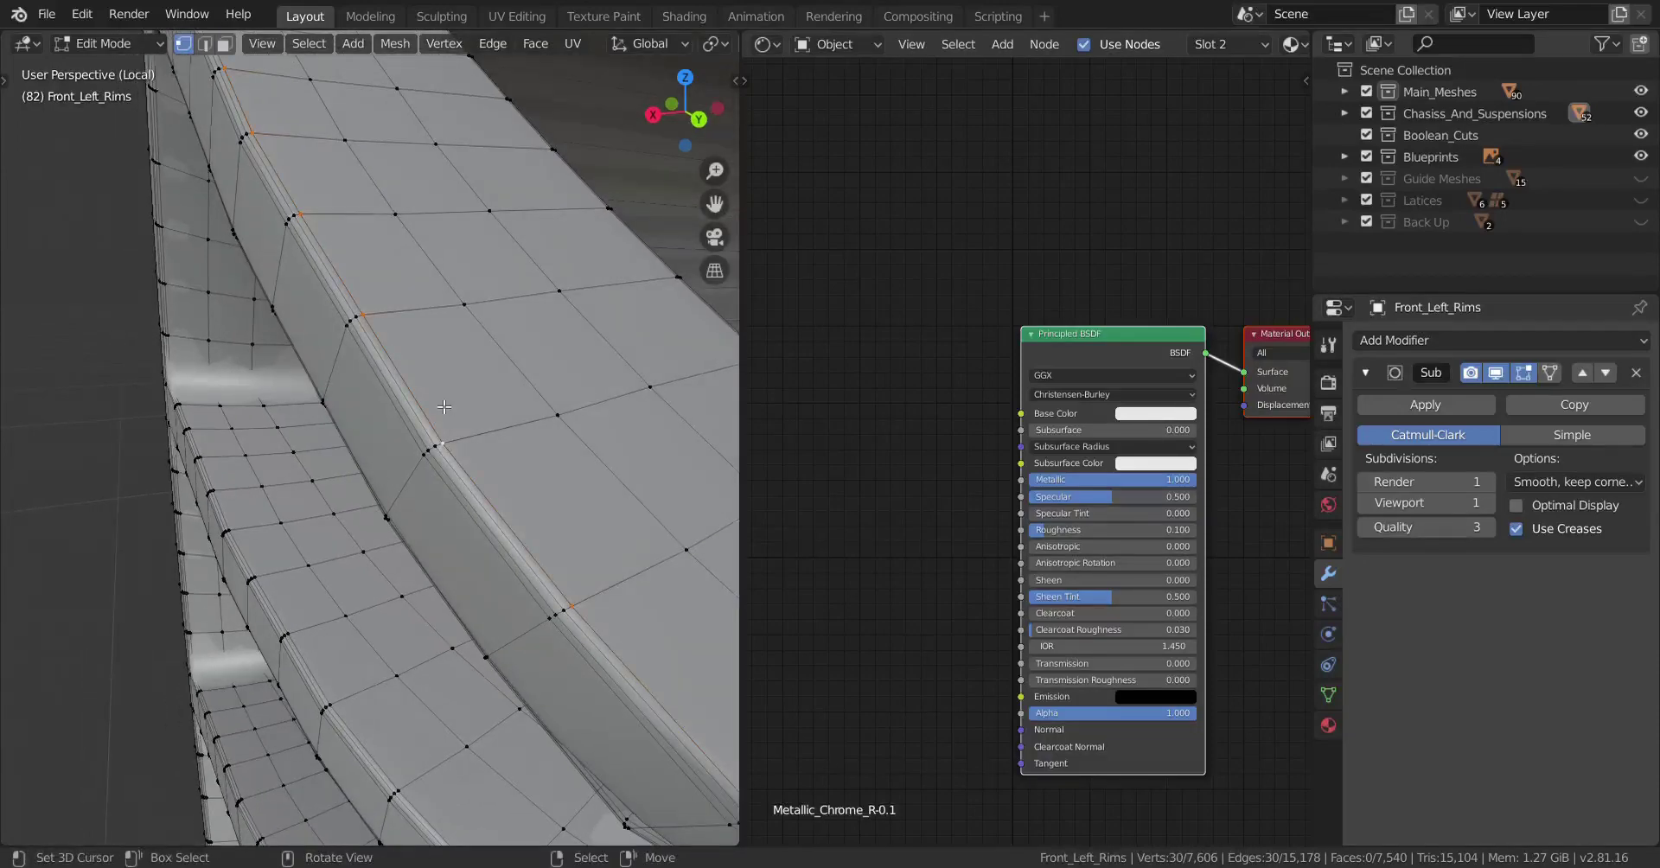
- Add the front edge loops of all the other spoke openings to the selection and hide them
scroll(433, 444, "down", 5)
scroll(410, 491, "up", 5)
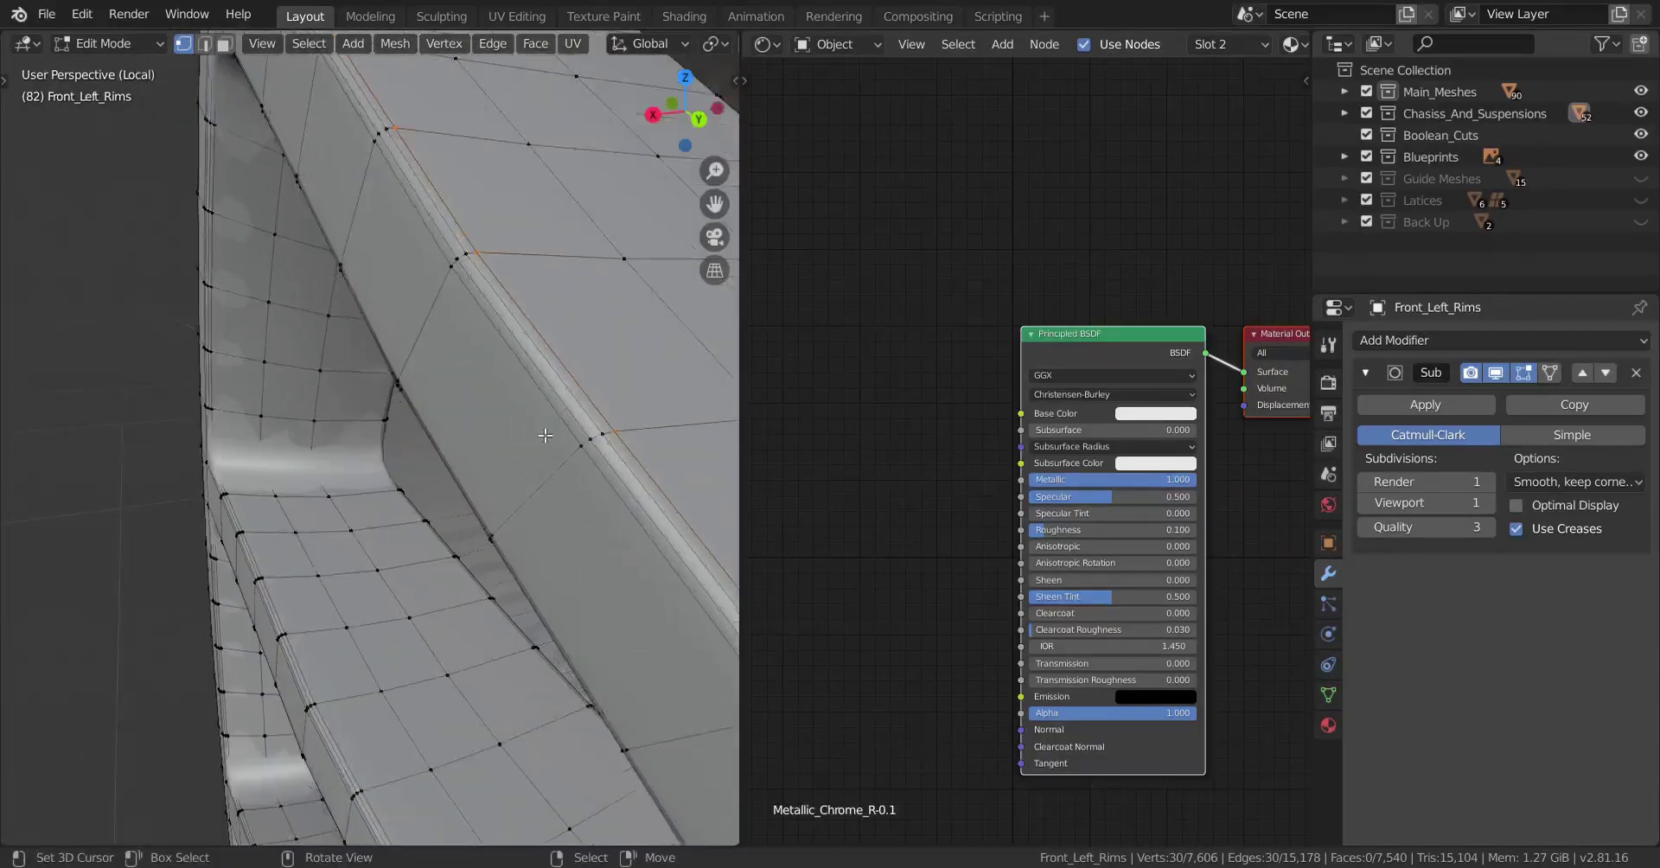
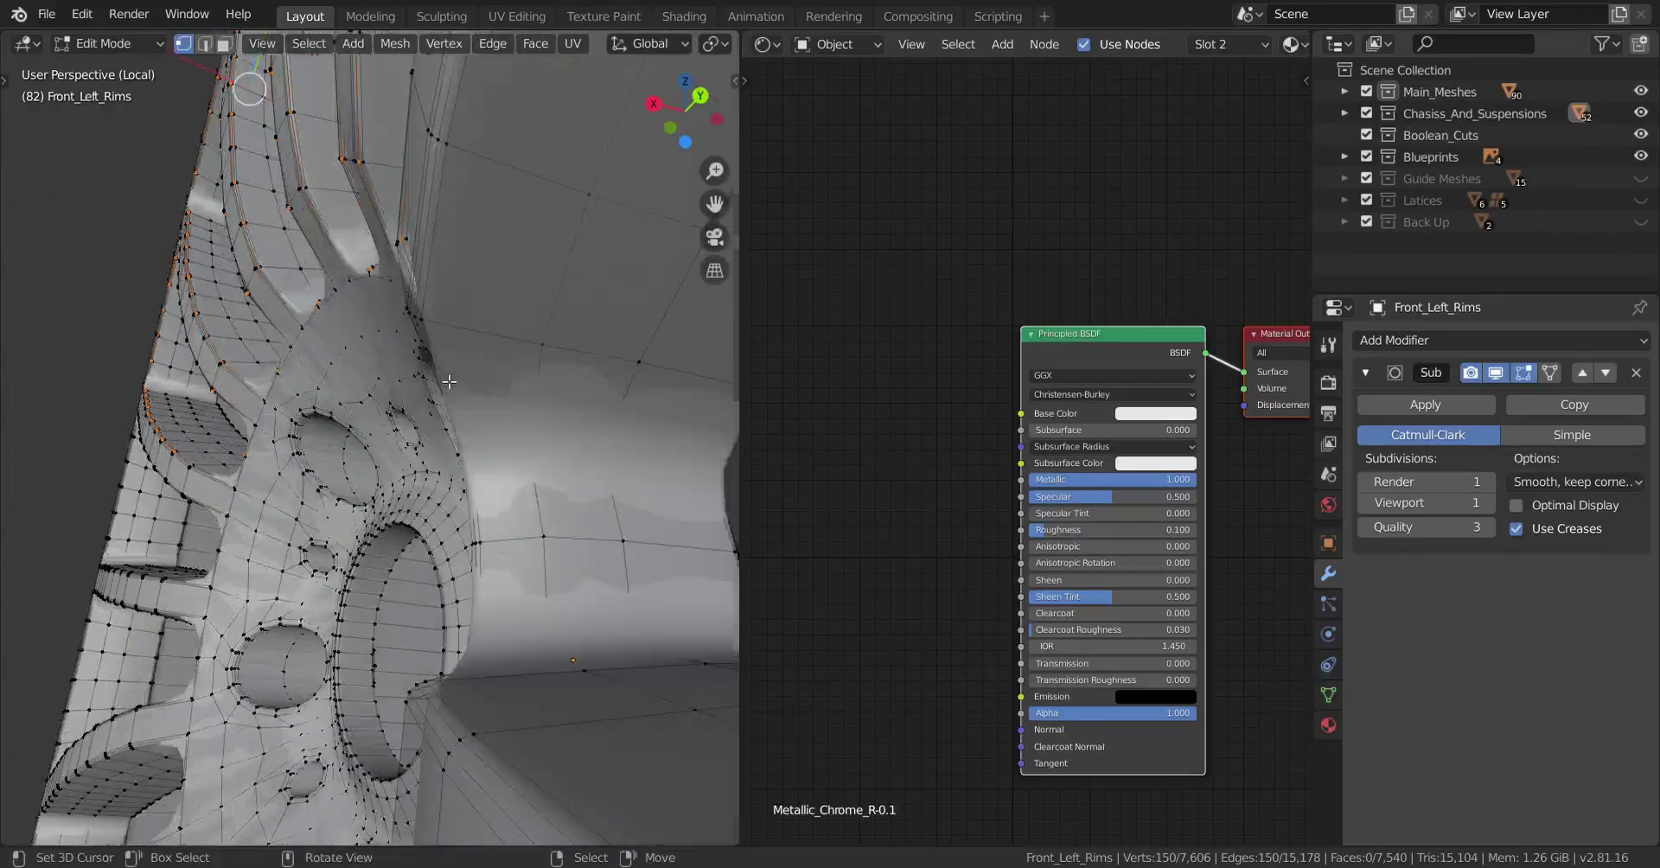
right_click(354, 102, "alt+shift")
middle_click_drag(363, 363, 285, 389)
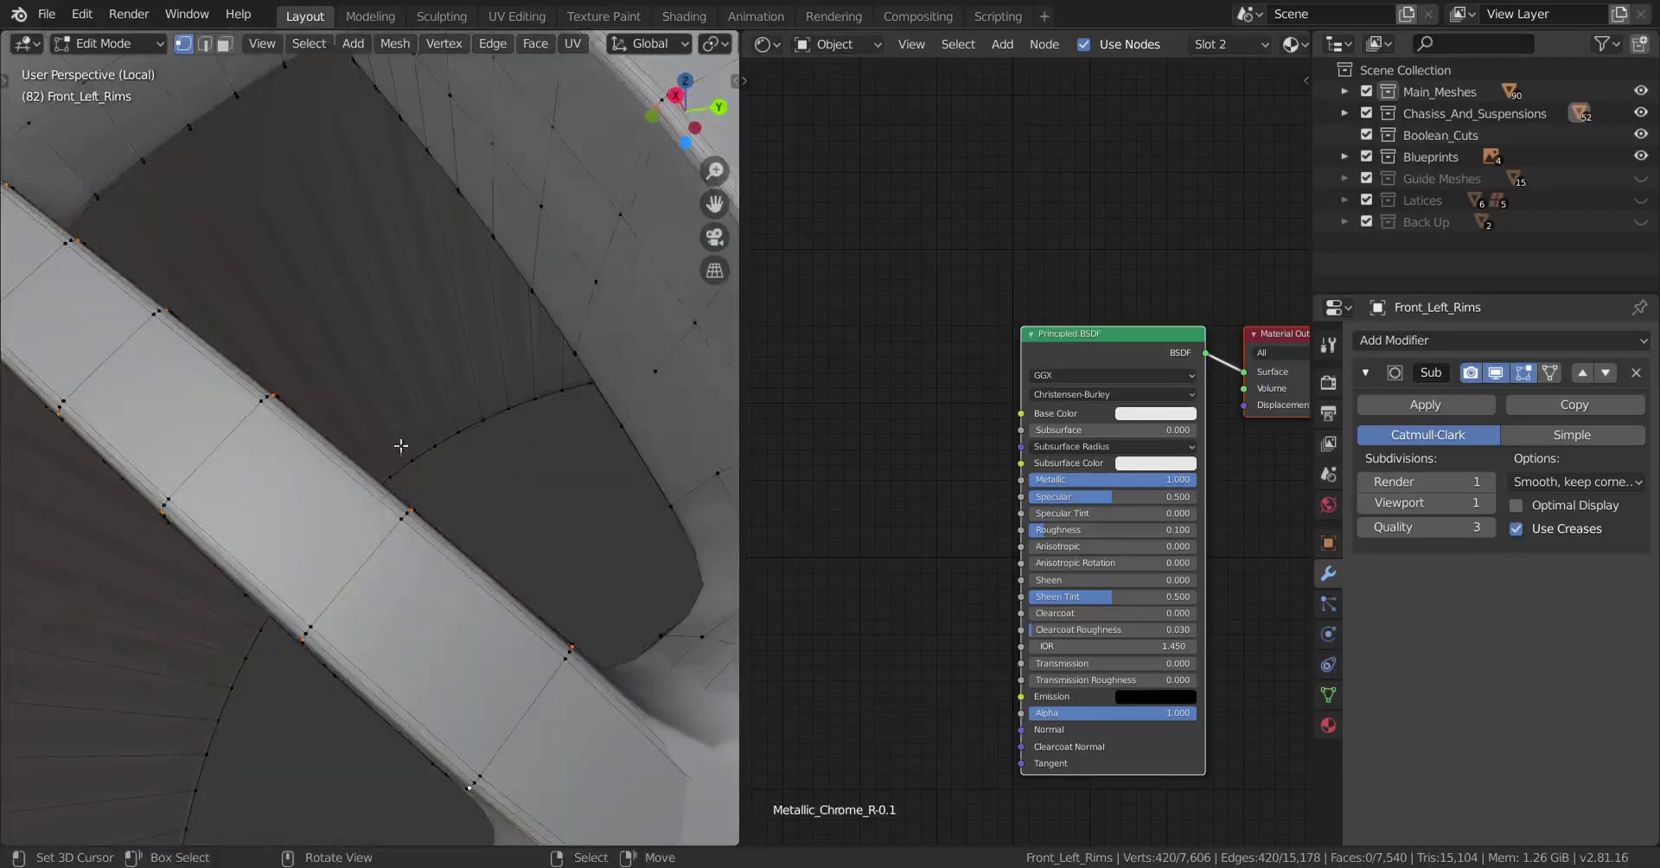
middle_click_drag(403, 444, 436, 325)
scroll(423, 415, "down", 8)
scroll(398, 448, "up", 1)
key("h")
- Select the edge loop around one large lug hole and turn off the Subdivision modifier's viewport display
scroll(452, 341, "down", 2)
scroll(464, 519, "up", 8)
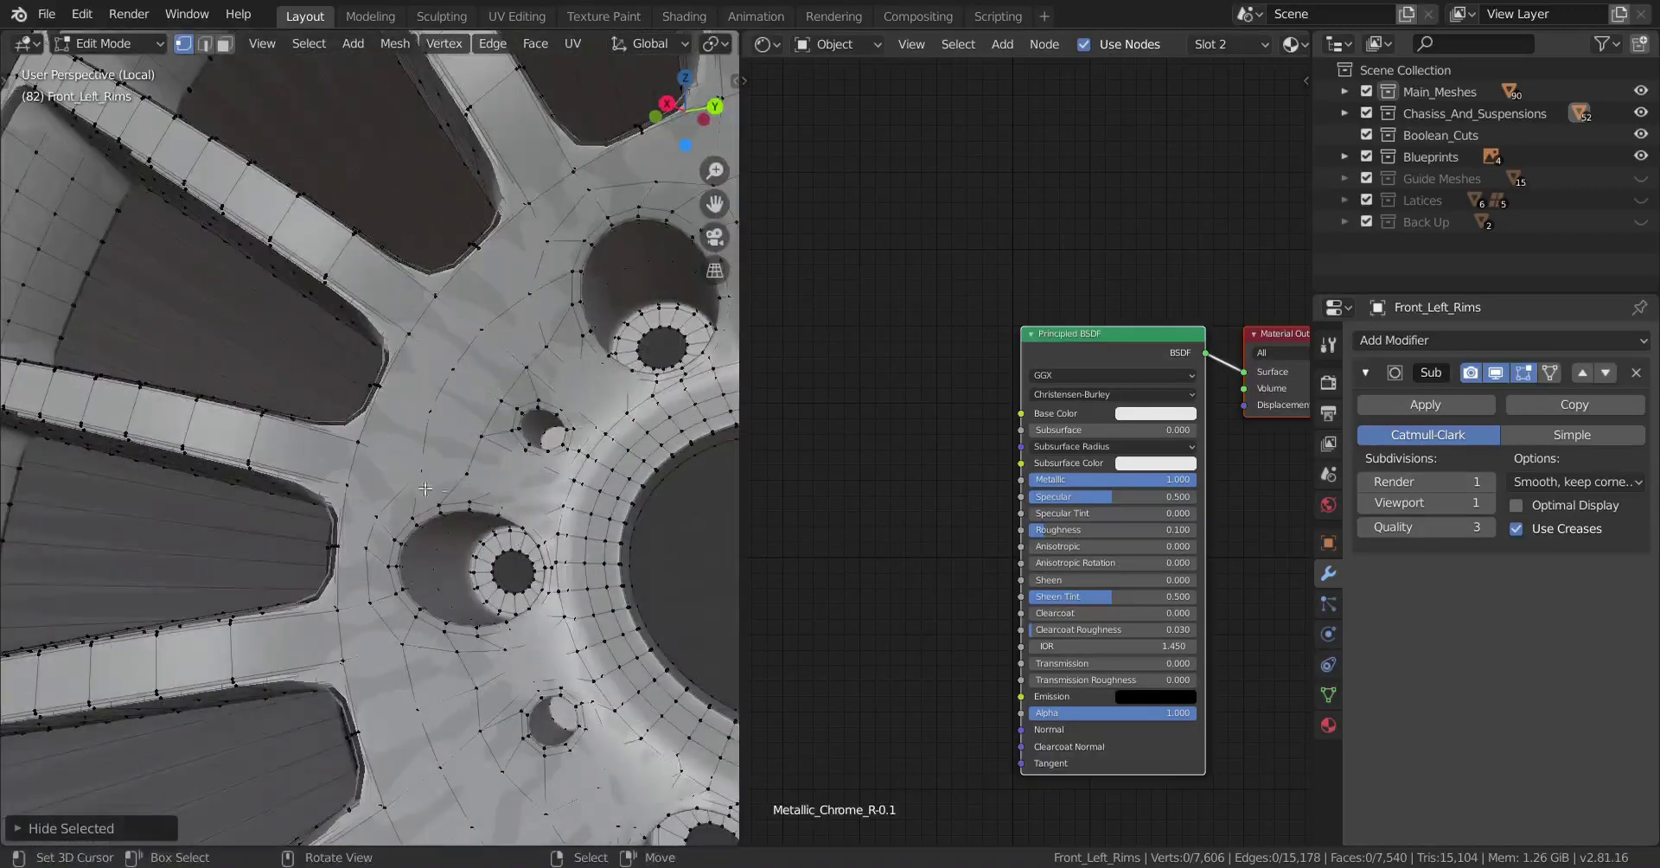
middle_click_drag(464, 519, 539, 531, "shift")
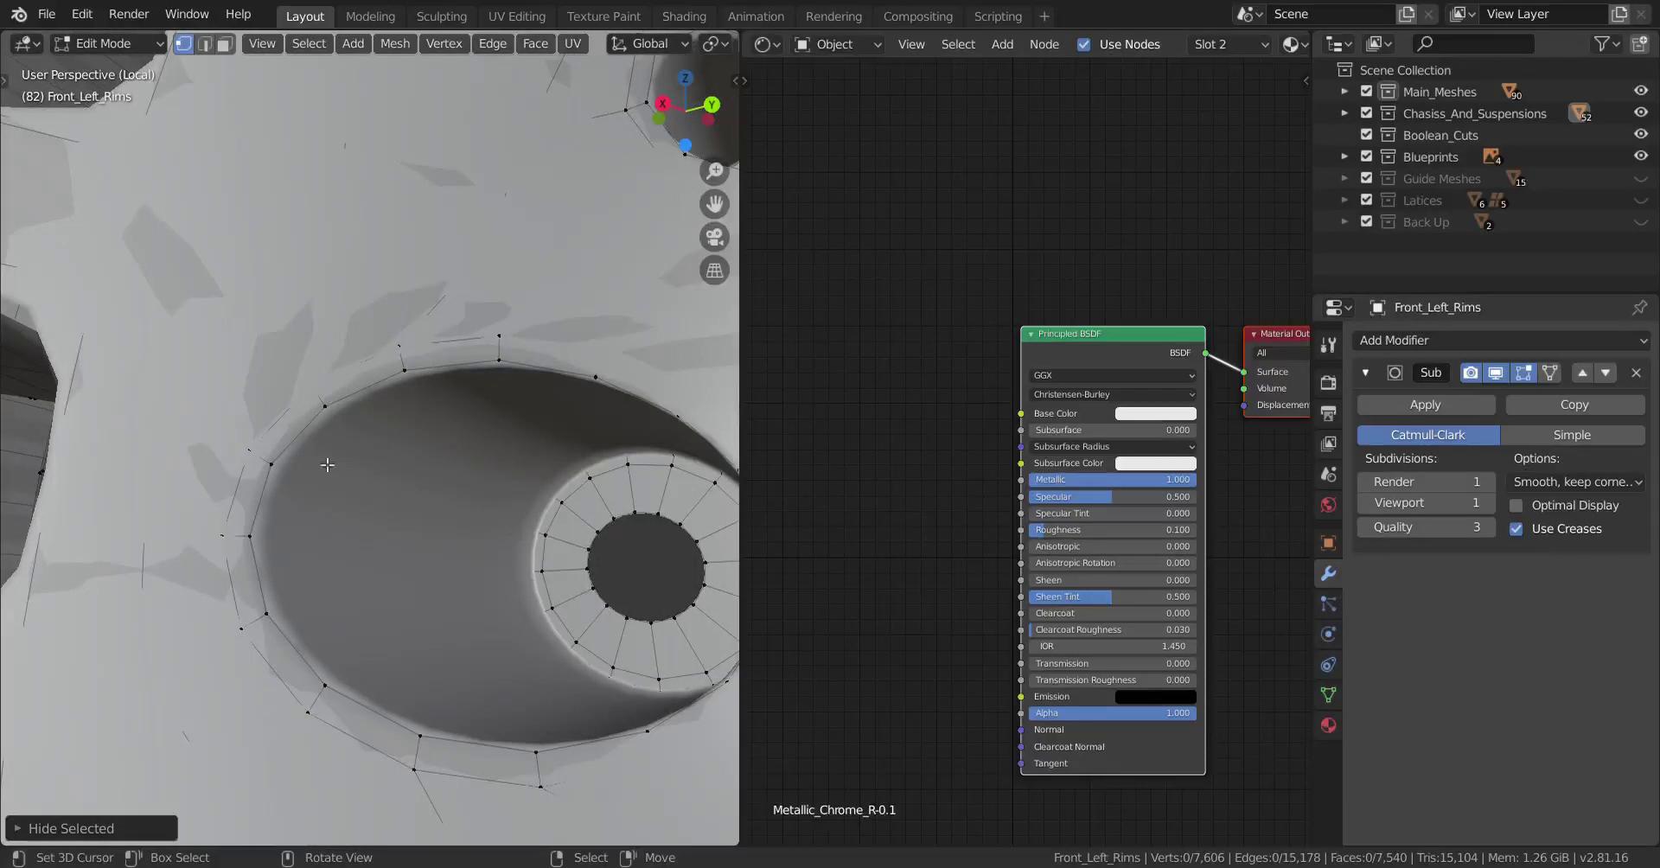
left_click(310, 445, "alt")
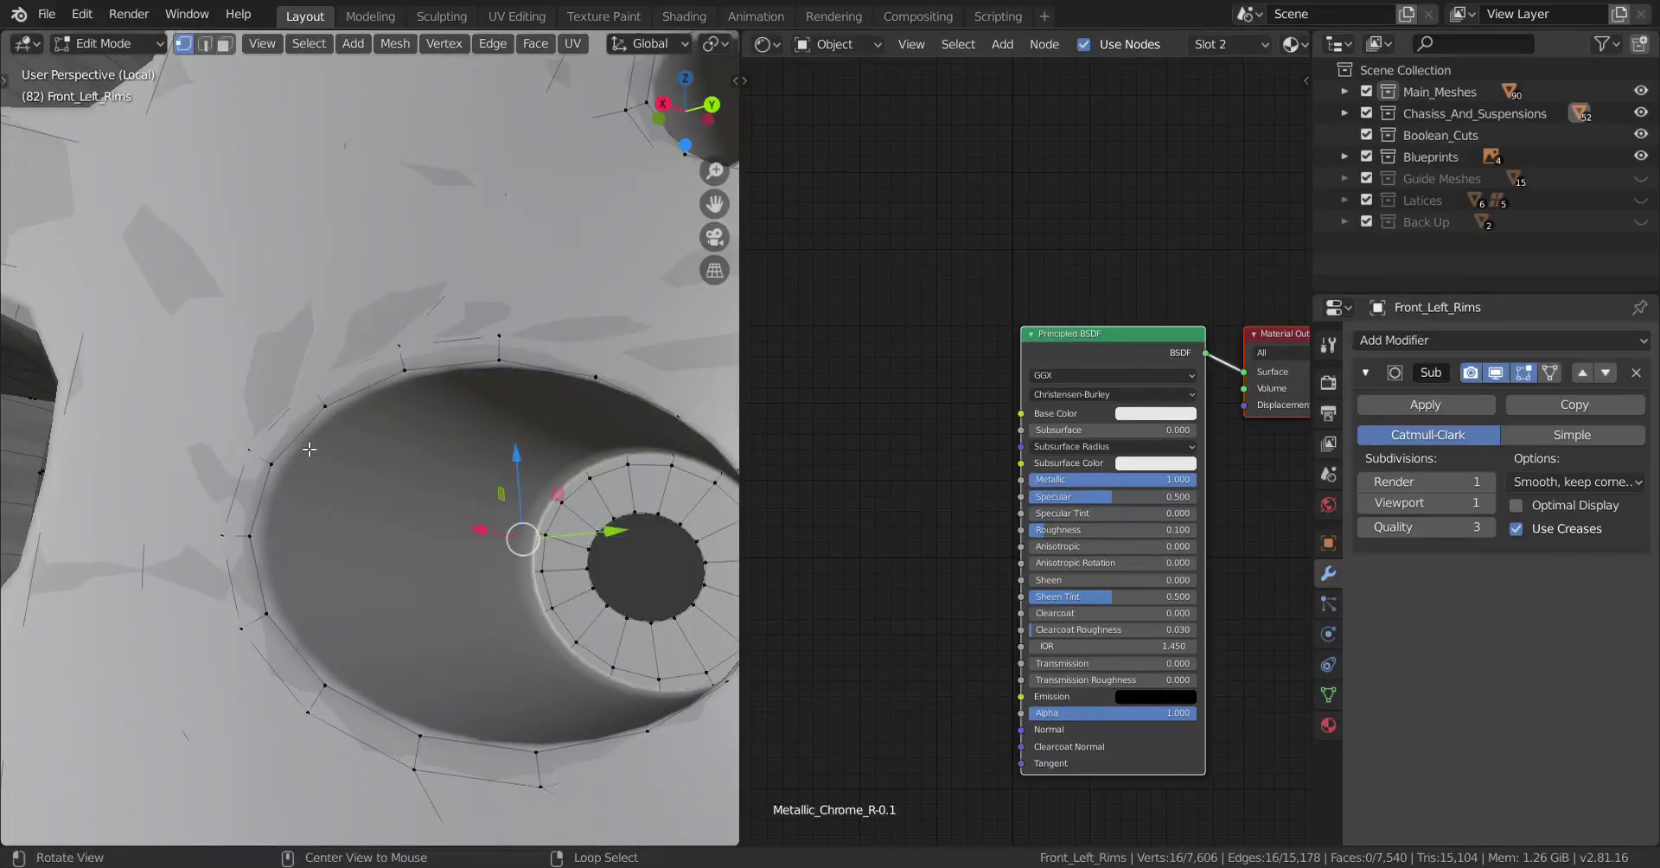
left_click(1493, 378)
middle_click_drag(474, 269, 319, 421, "shift")
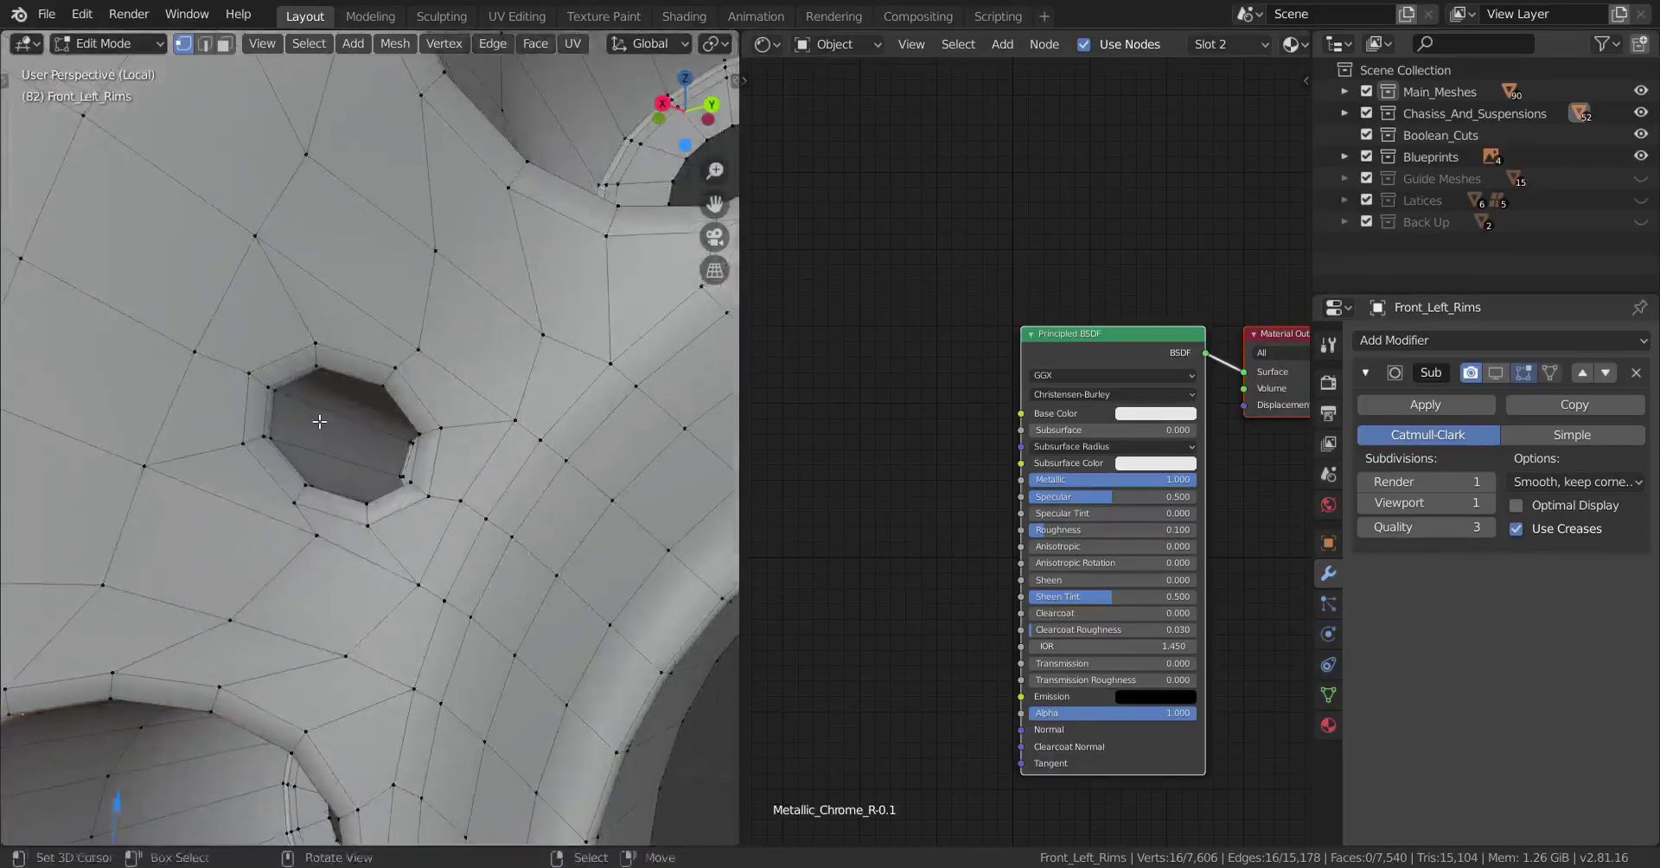
- Add the edge loops of the remaining large and small hub holes to the selection and hide them
scroll(319, 421, "up", 4)
middle_click_drag(432, 270, 399, 505, "shift")
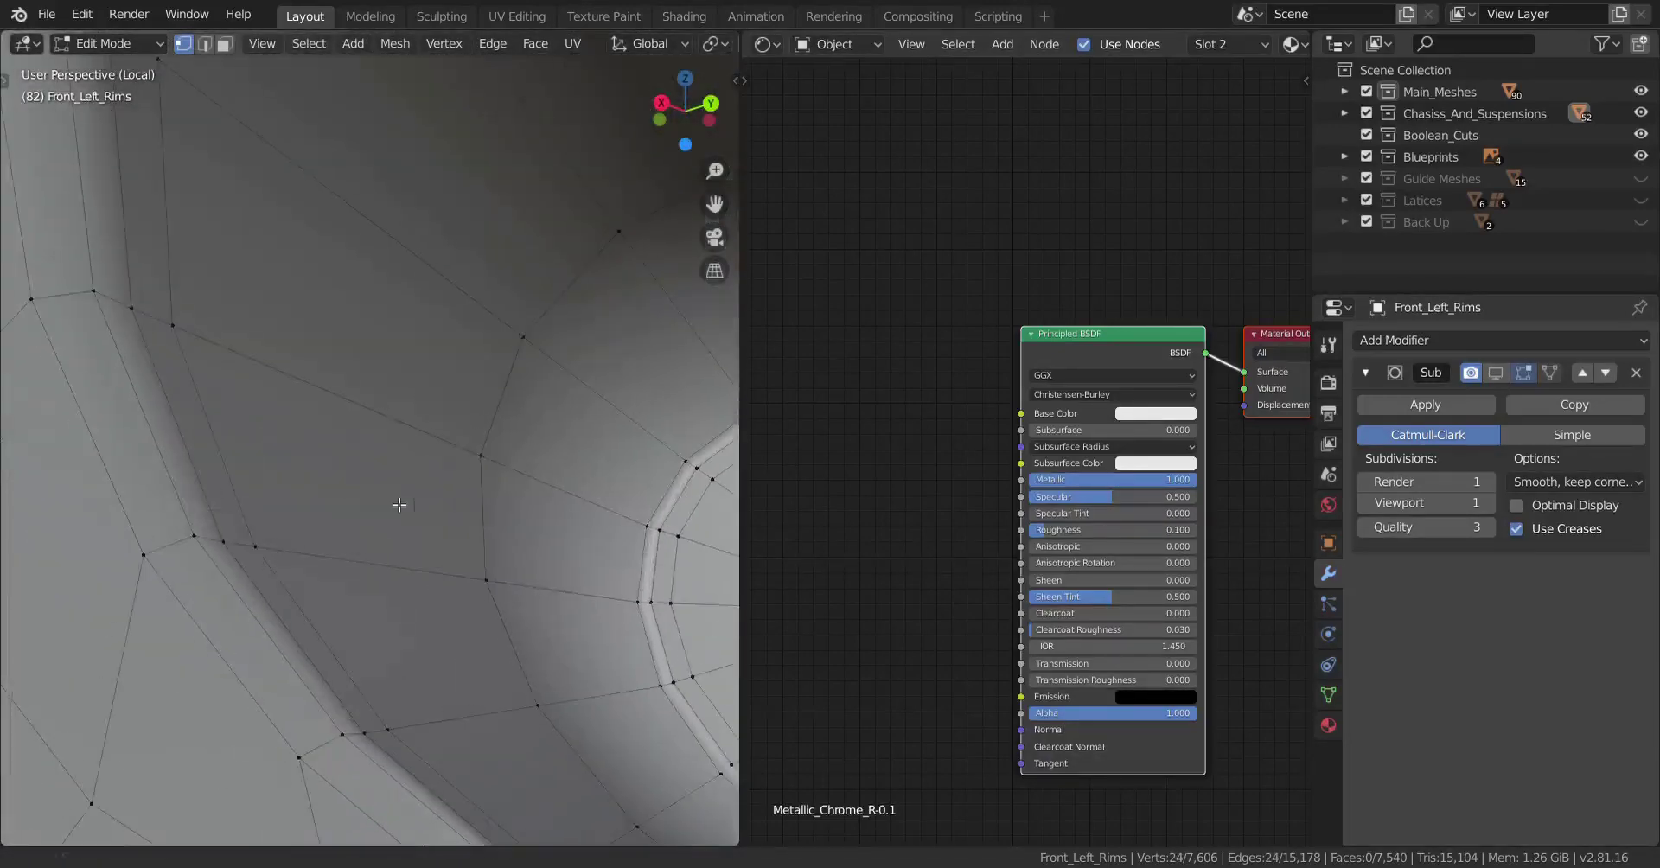
right_click(172, 389, "alt+shift")
scroll(389, 323, "down", 8)
mouse_move(378, 386)
middle_mouse_down()
mouse_move(389, 312)
mouse_move(434, 361)
mouse_move(406, 380)
middle_mouse_up()
scroll(393, 303, "up", 5)
right_click(212, 339, "alt+shift")
scroll(212, 339, "down", 7)
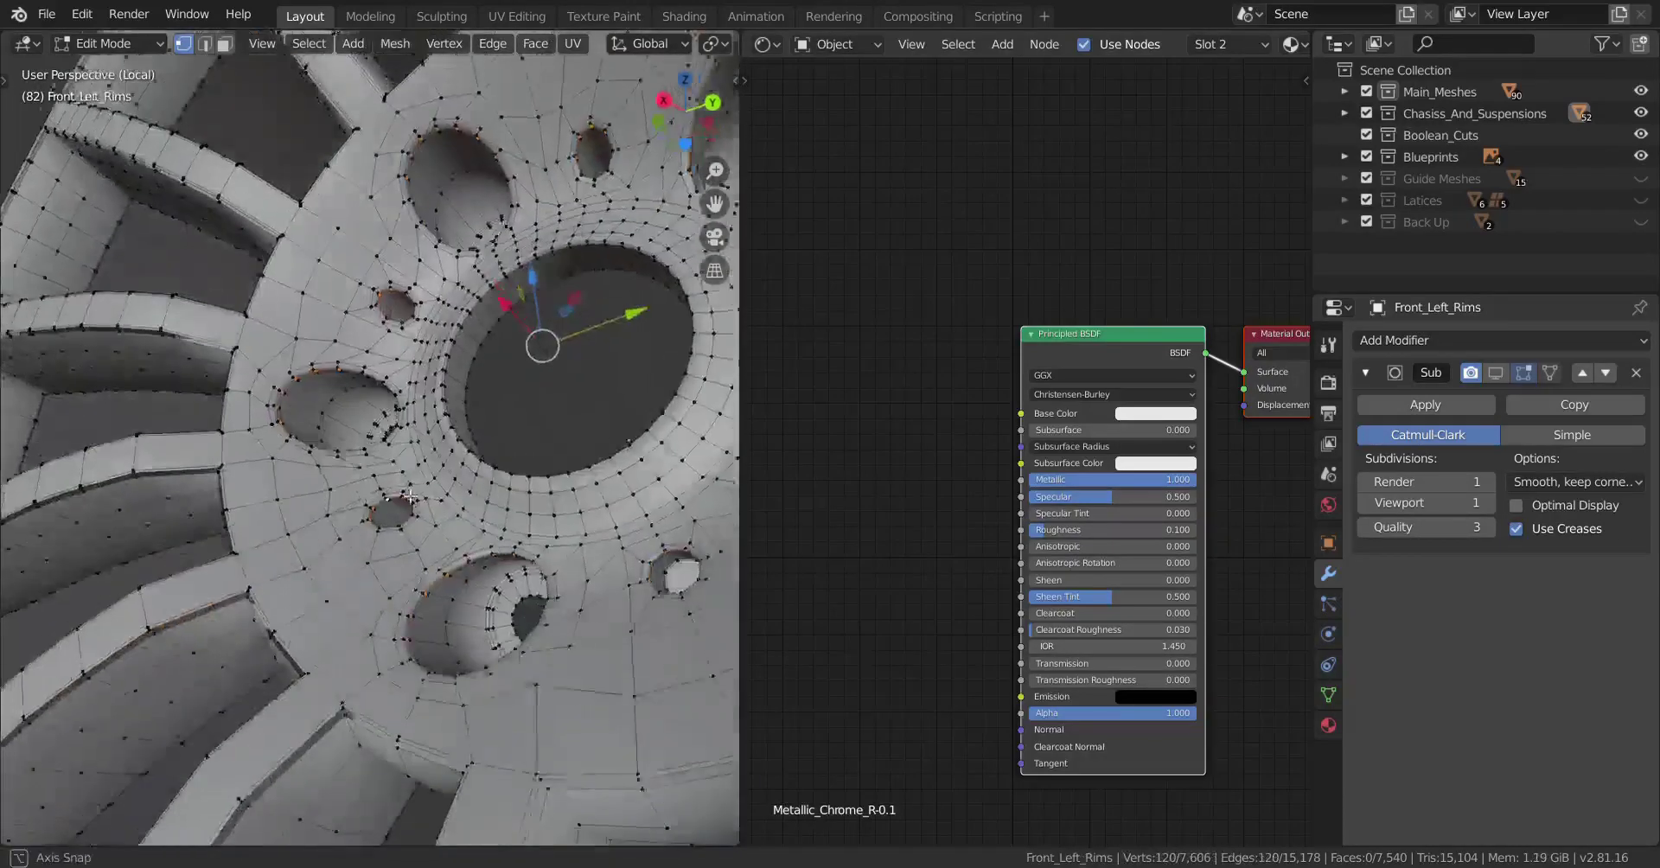
middle_click_drag(541, 363, 432, 495)
key("h")
- Select the edge loop running around the rim barrel's rear outer edge
scroll(432, 493, "up", 5)
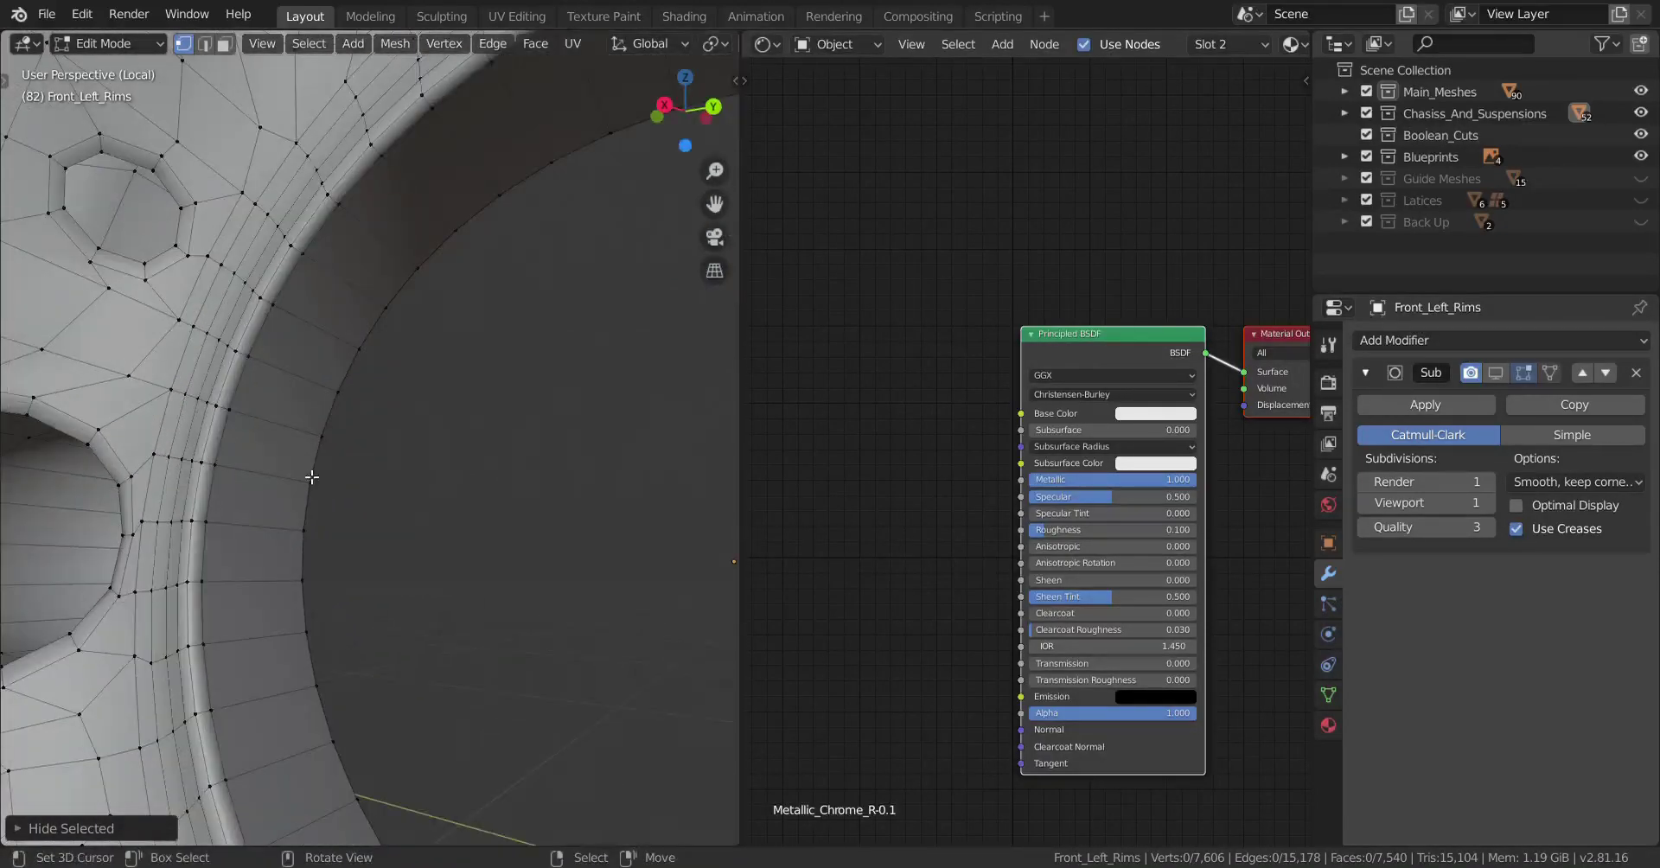
scroll(244, 454, "down", 10)
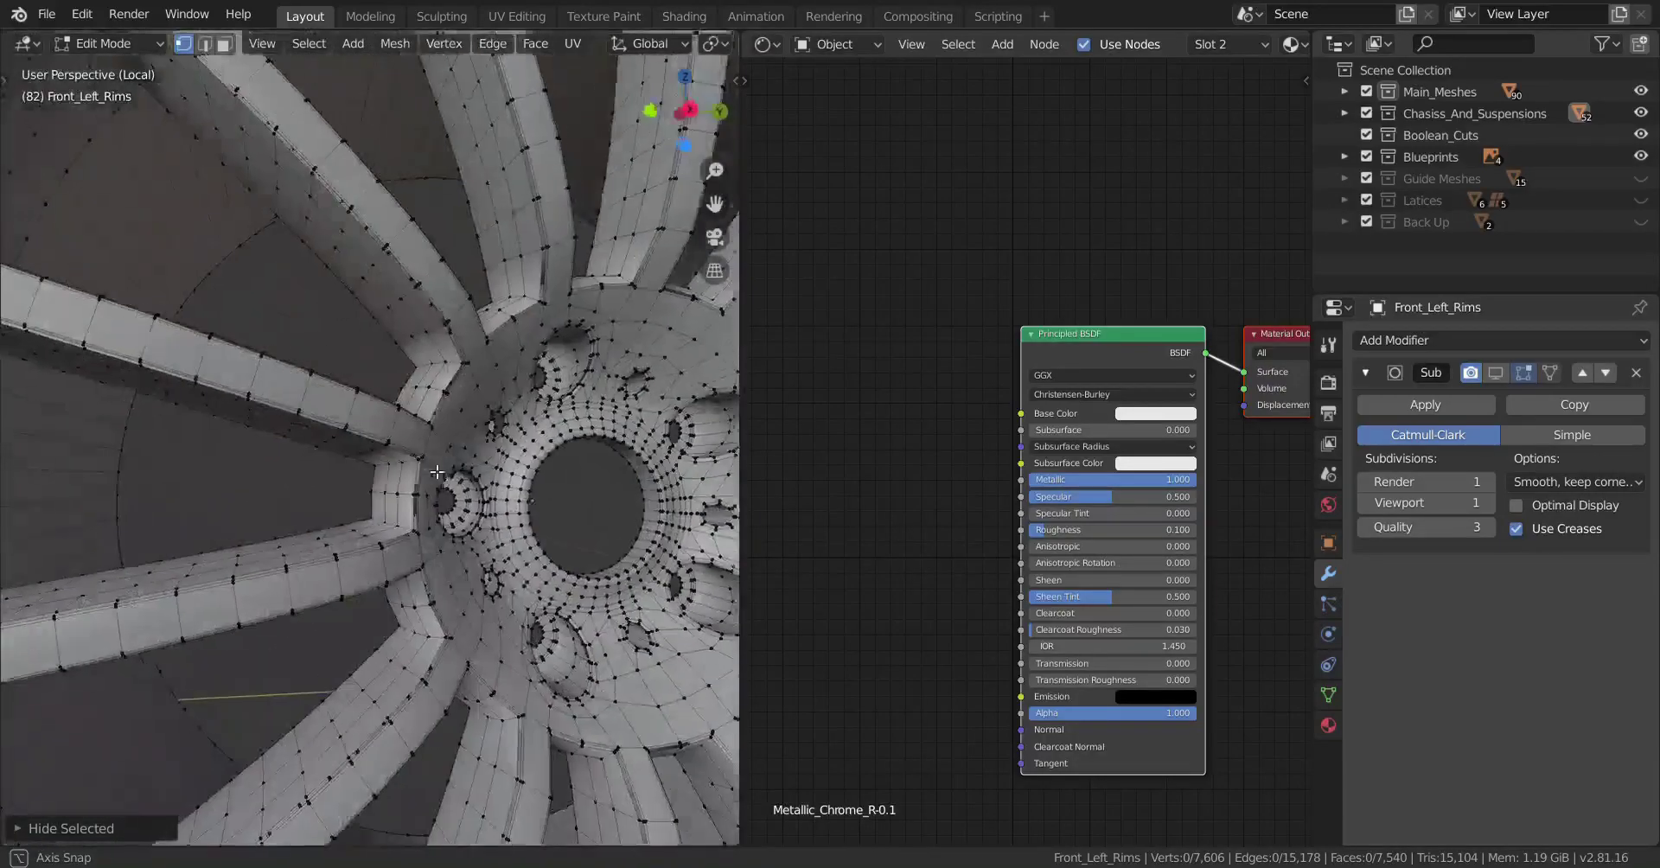
middle_click_drag(264, 413, 432, 436)
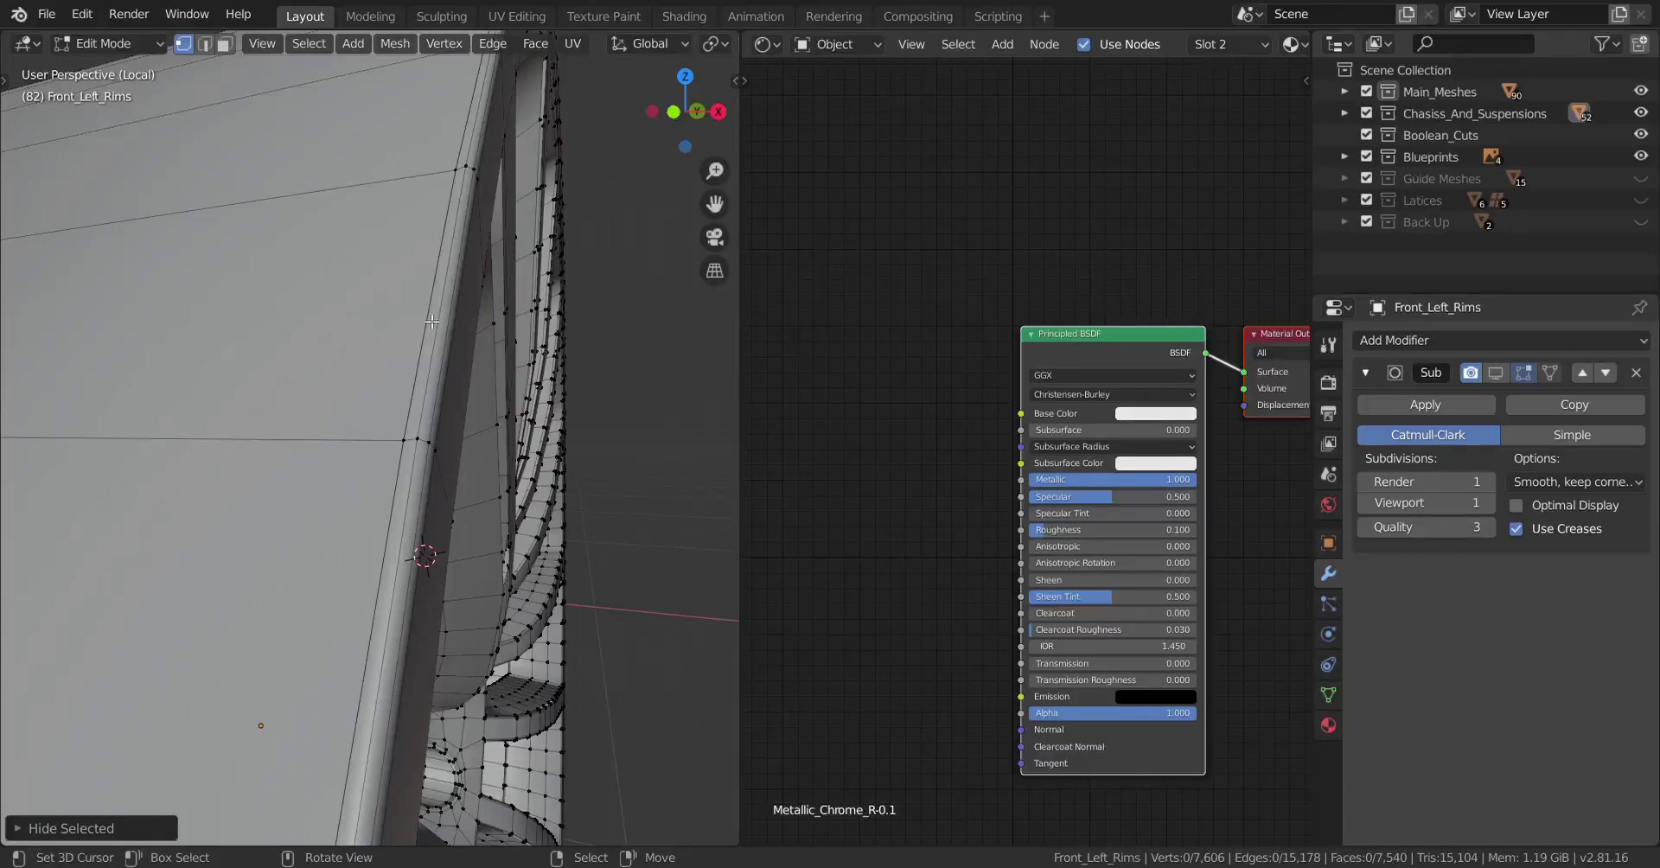
middle_click_drag(373, 311, 349, 403)
scroll(350, 403, "up", 1)
right_click(346, 399, "alt")
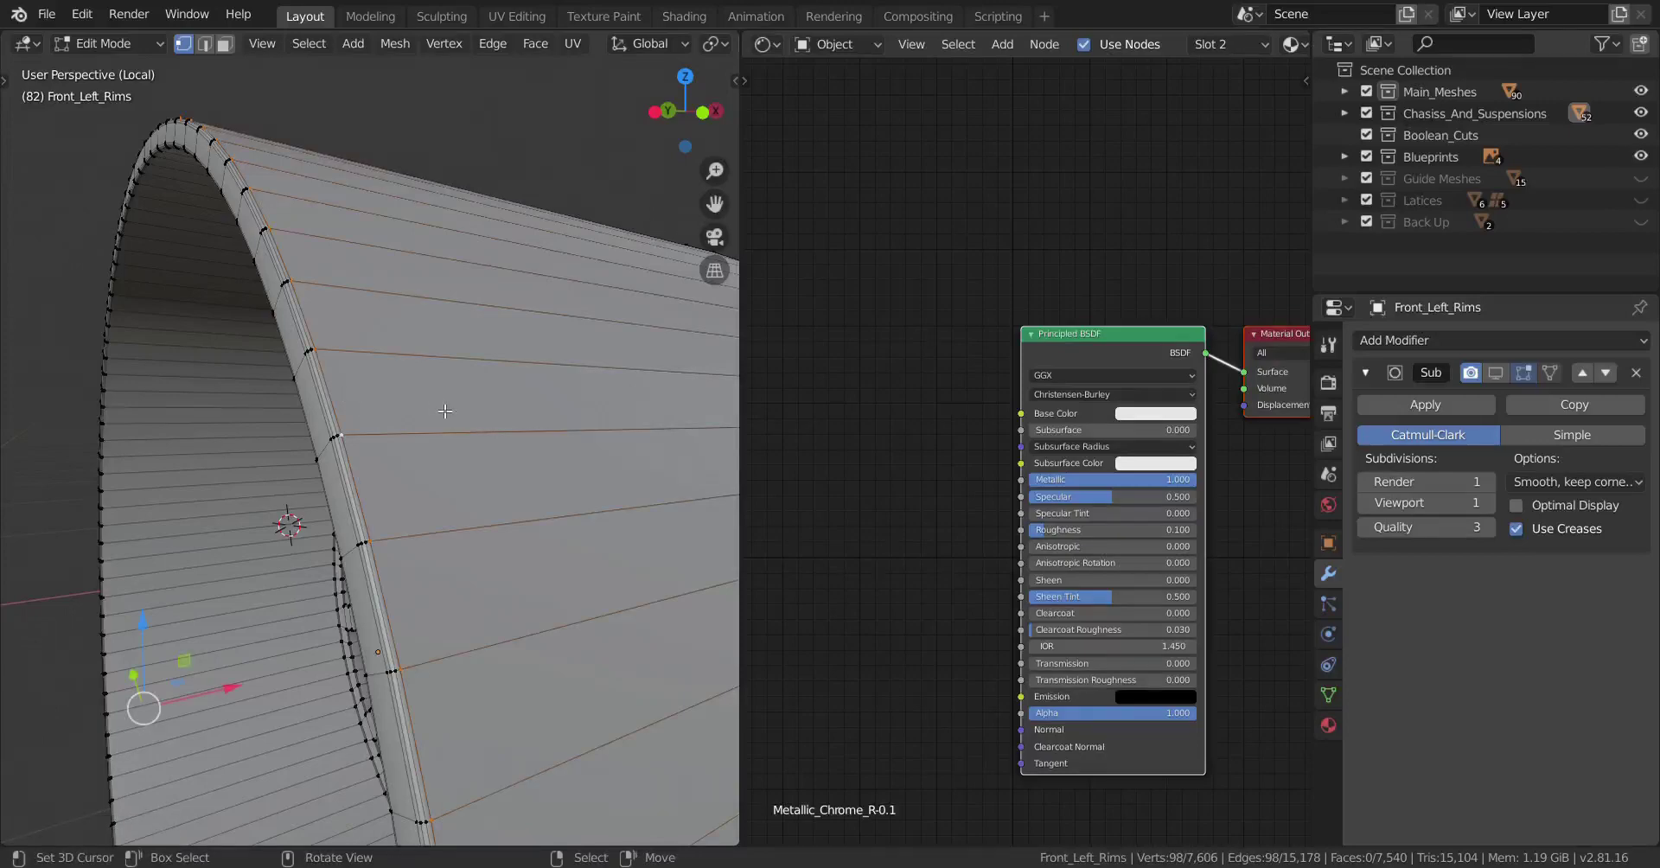
key("h")
middle_click_drag(446, 416, 417, 473)
key("ctrl+z")
scroll(418, 473, "up", 1)
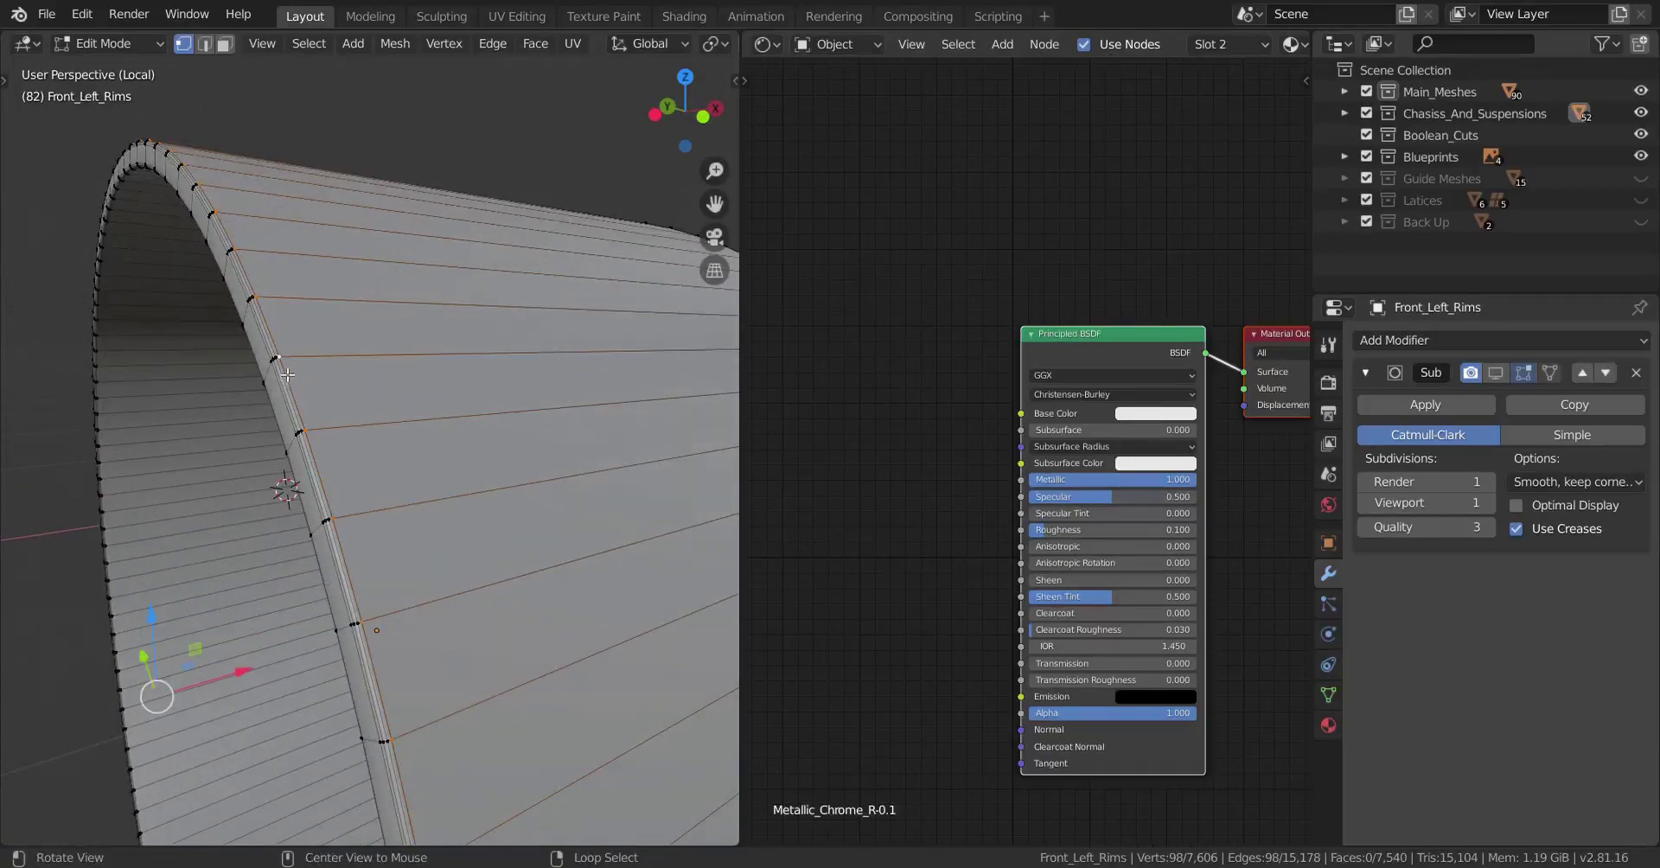
- Hide the selected barrel edge loop and select the linked geometry of the rim's front face
key("h")
middle_click_drag(393, 429, 131, 457)
scroll(370, 474, "up", 3)
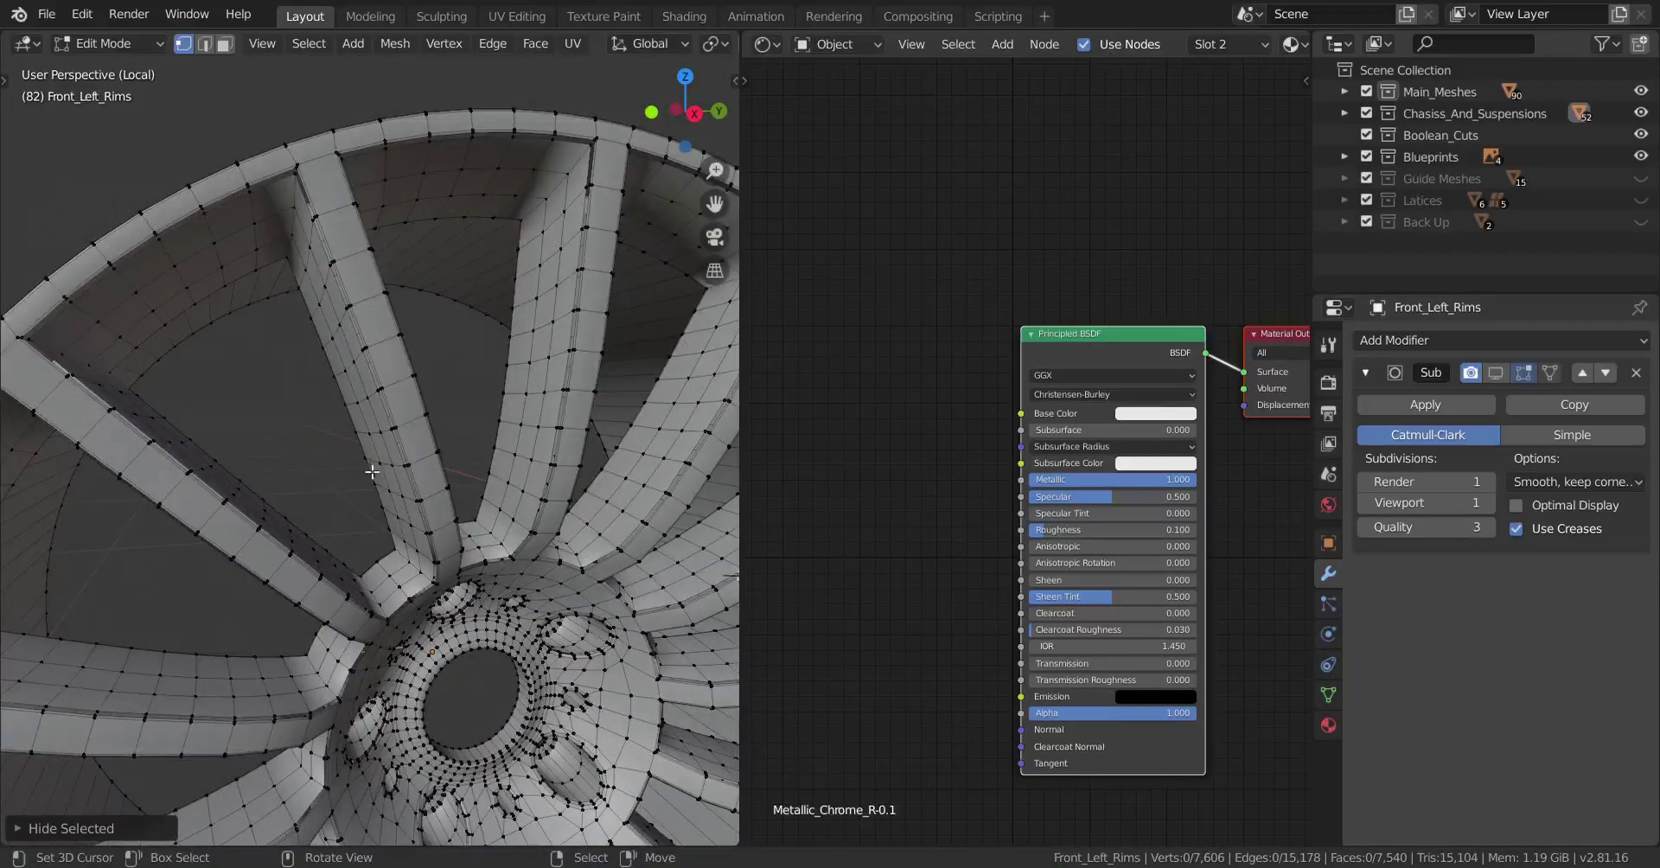
key("l")
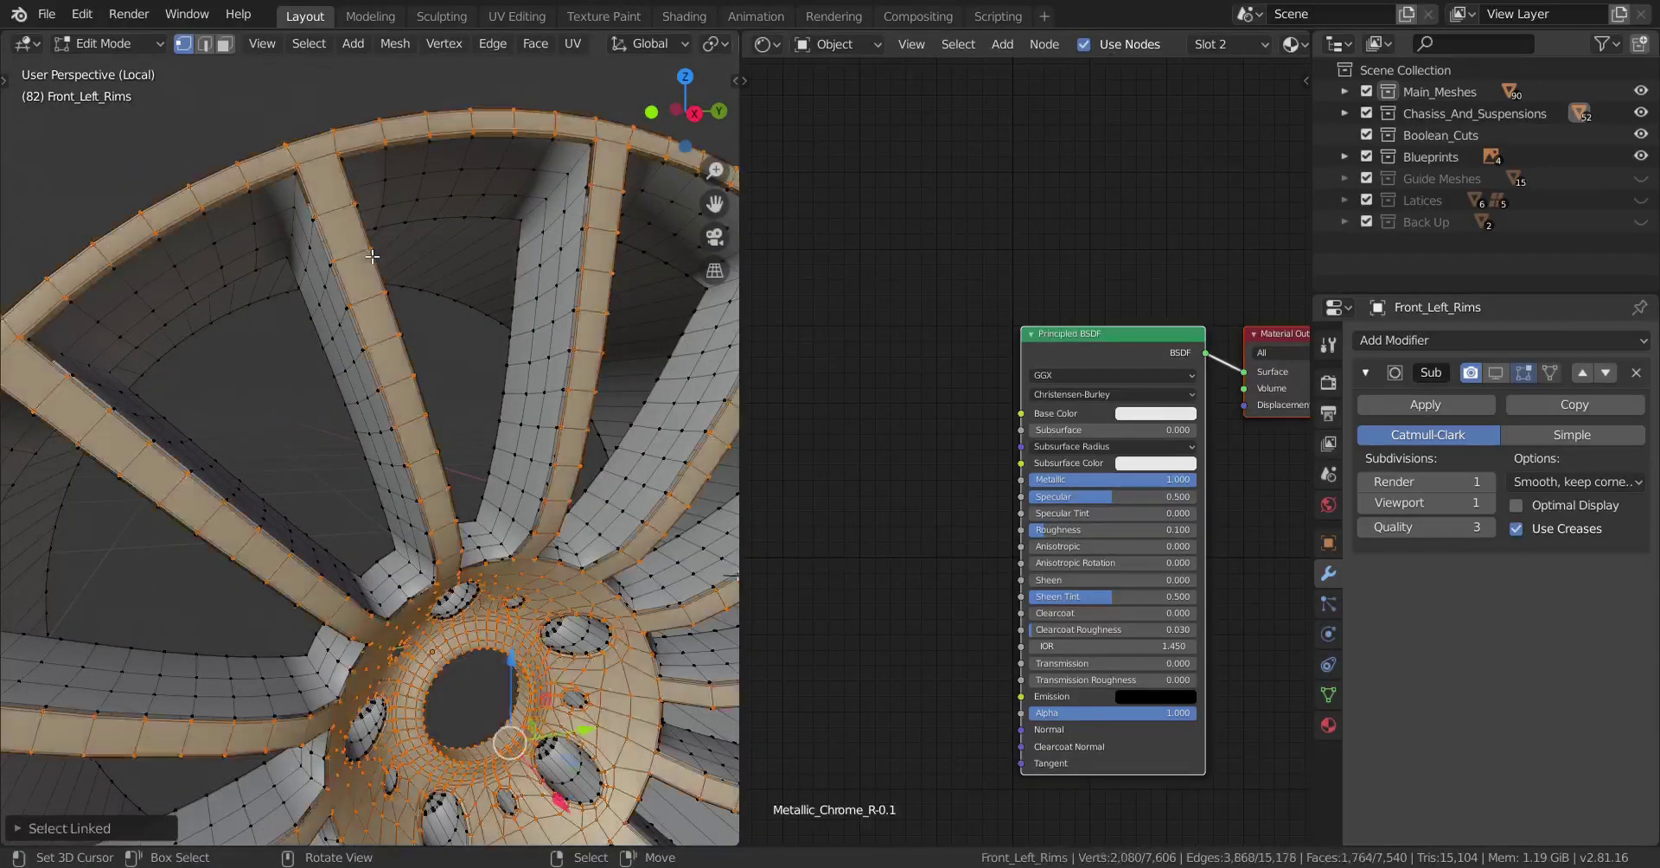
middle_click_drag(341, 516, 469, 651)
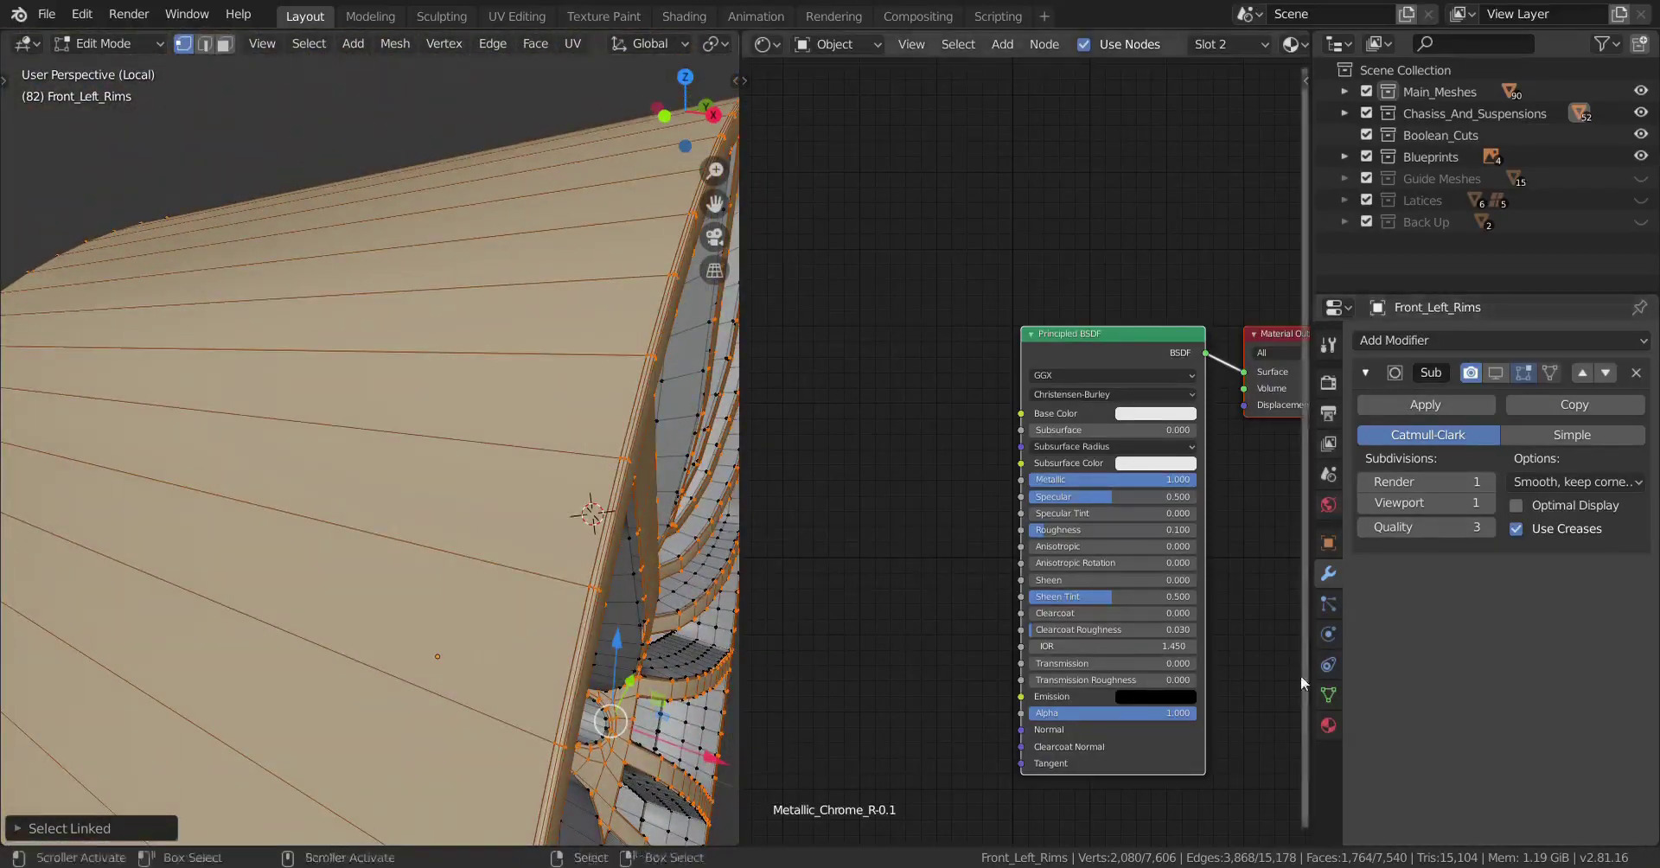
- Assign the Metallic_Chrome_R-0.1 material to the selected rim faces
left_click(1324, 729)
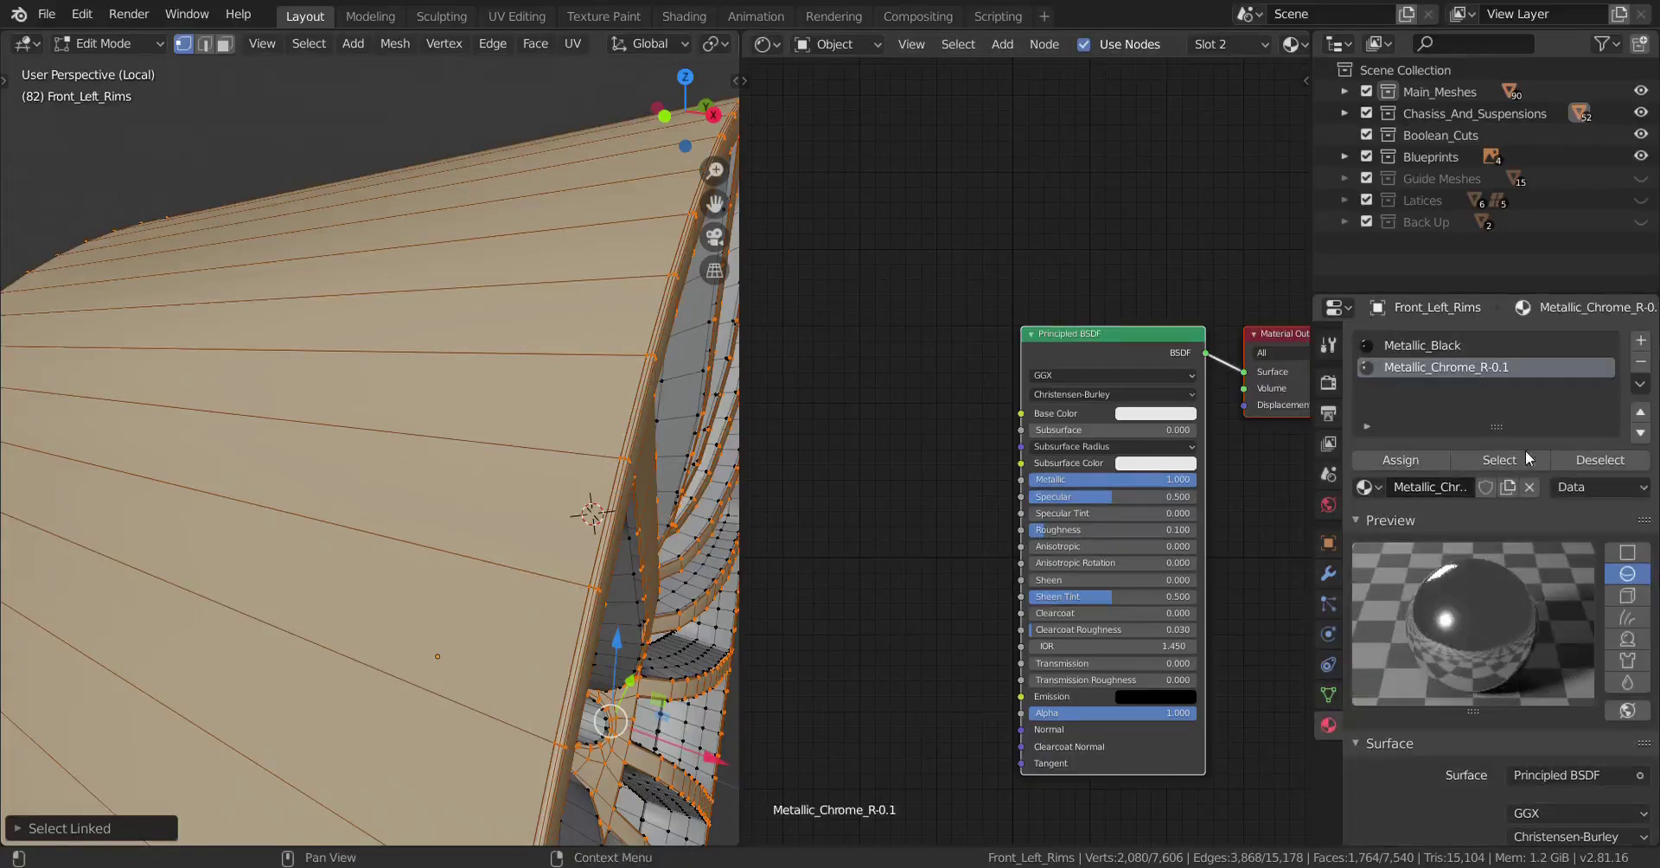
left_click(1412, 460)
scroll(553, 554, "down", 4)
middle_click_drag(562, 557, 479, 543)
scroll(479, 543, "up", 2)
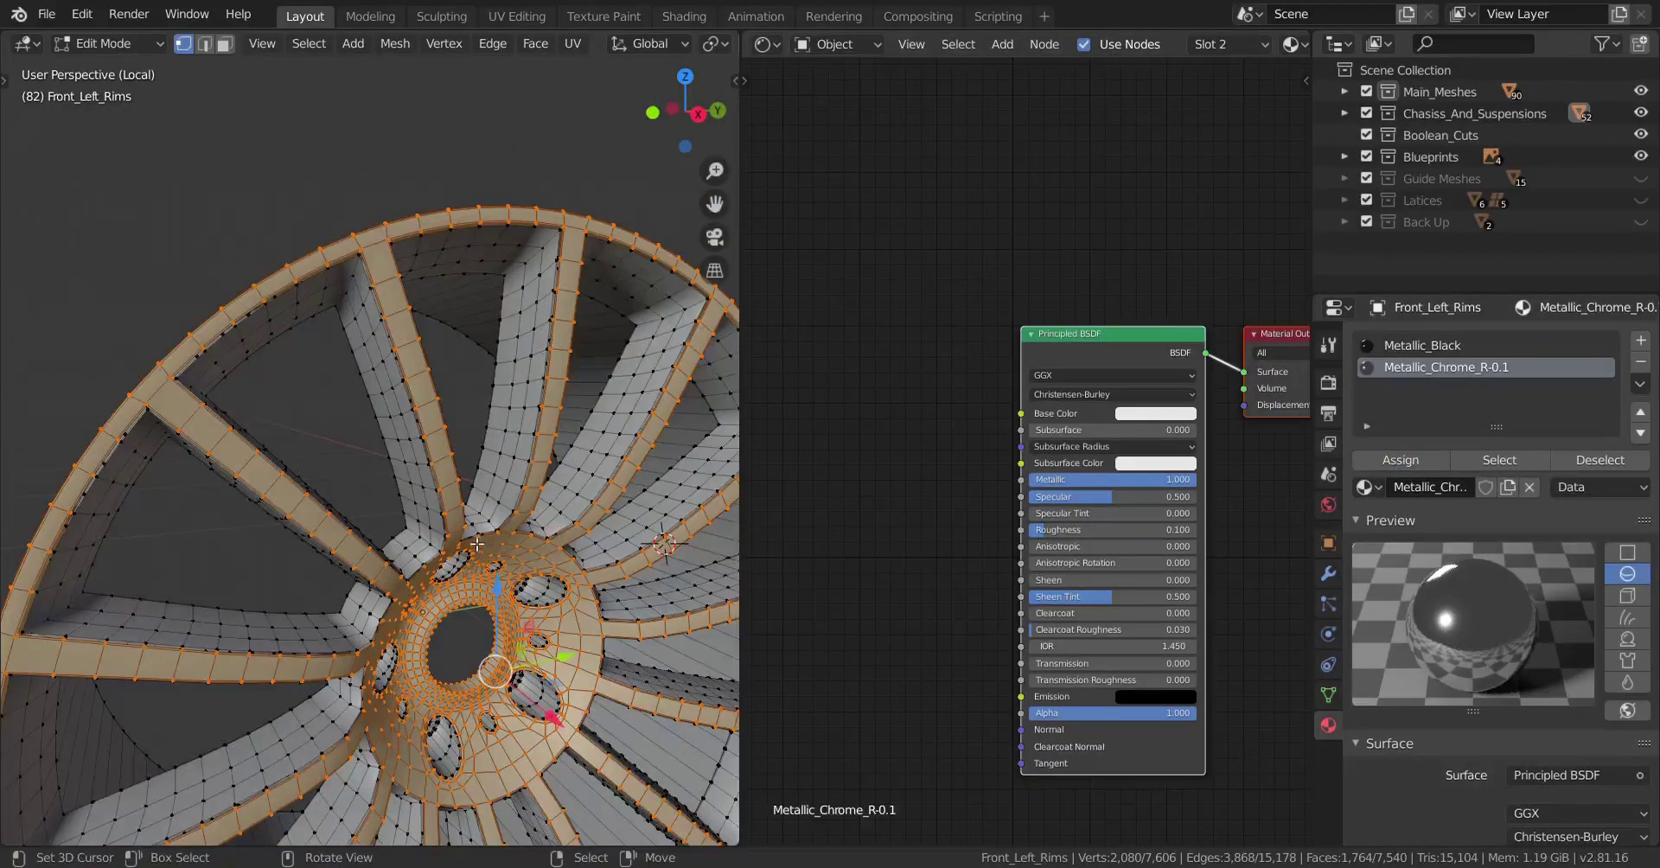
- Reveal the hidden rim geometry and return the rim to Object Mode
middle_click_drag(363, 503, 427, 479)
key("alt+h")
key("Tab")
- Set the Metallic_Black material's viewport display metallic value to 1.000
scroll(1459, 676, "down", 10)
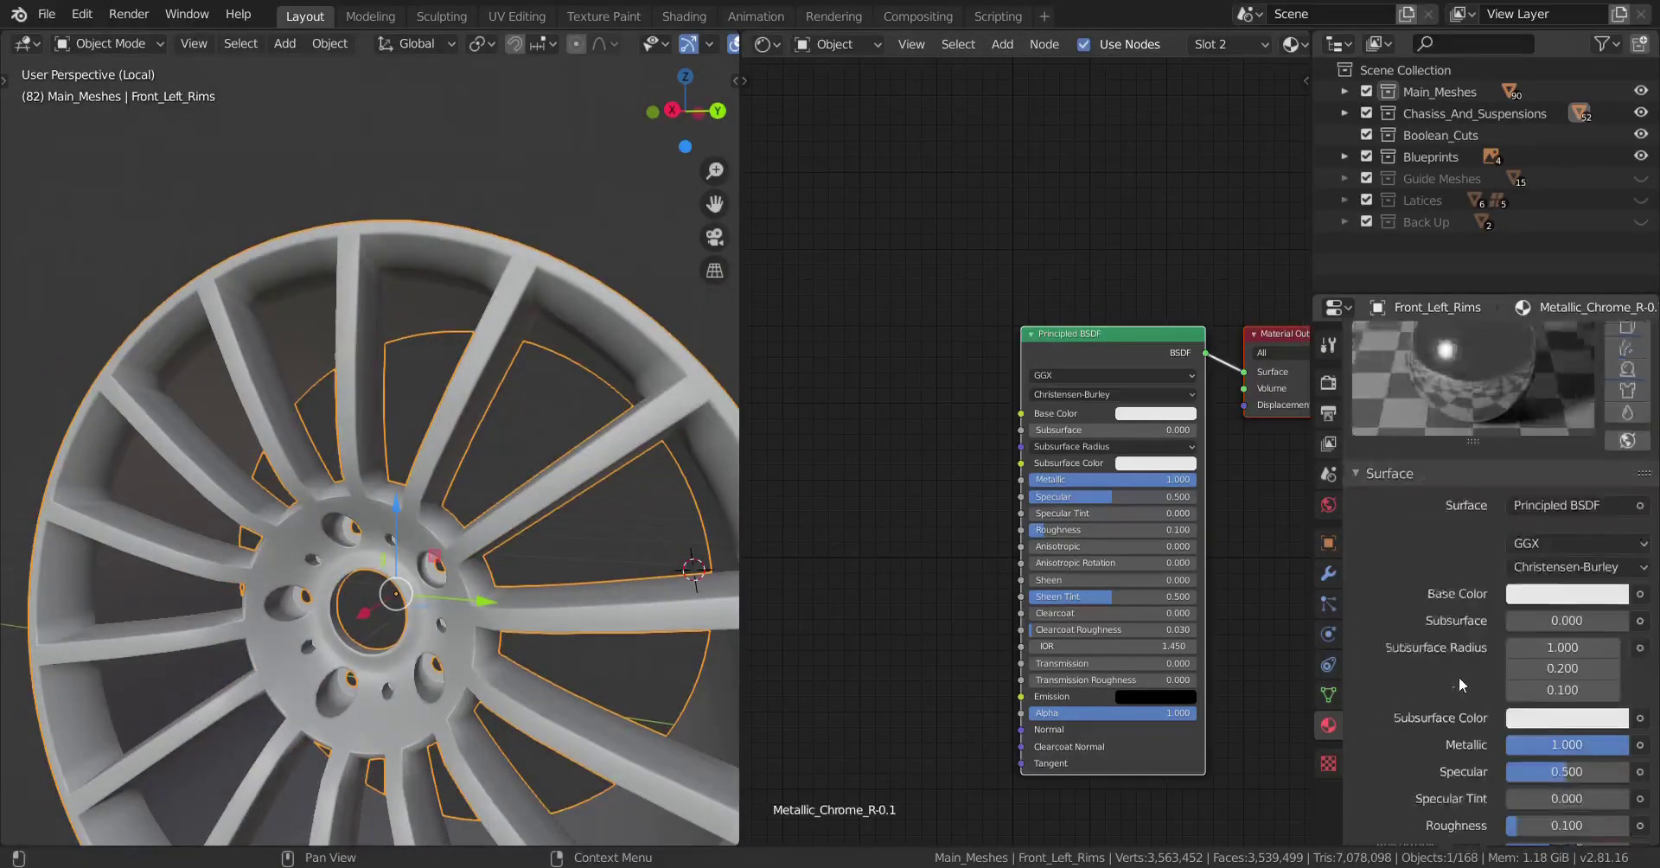
scroll(1460, 677, "up", 10)
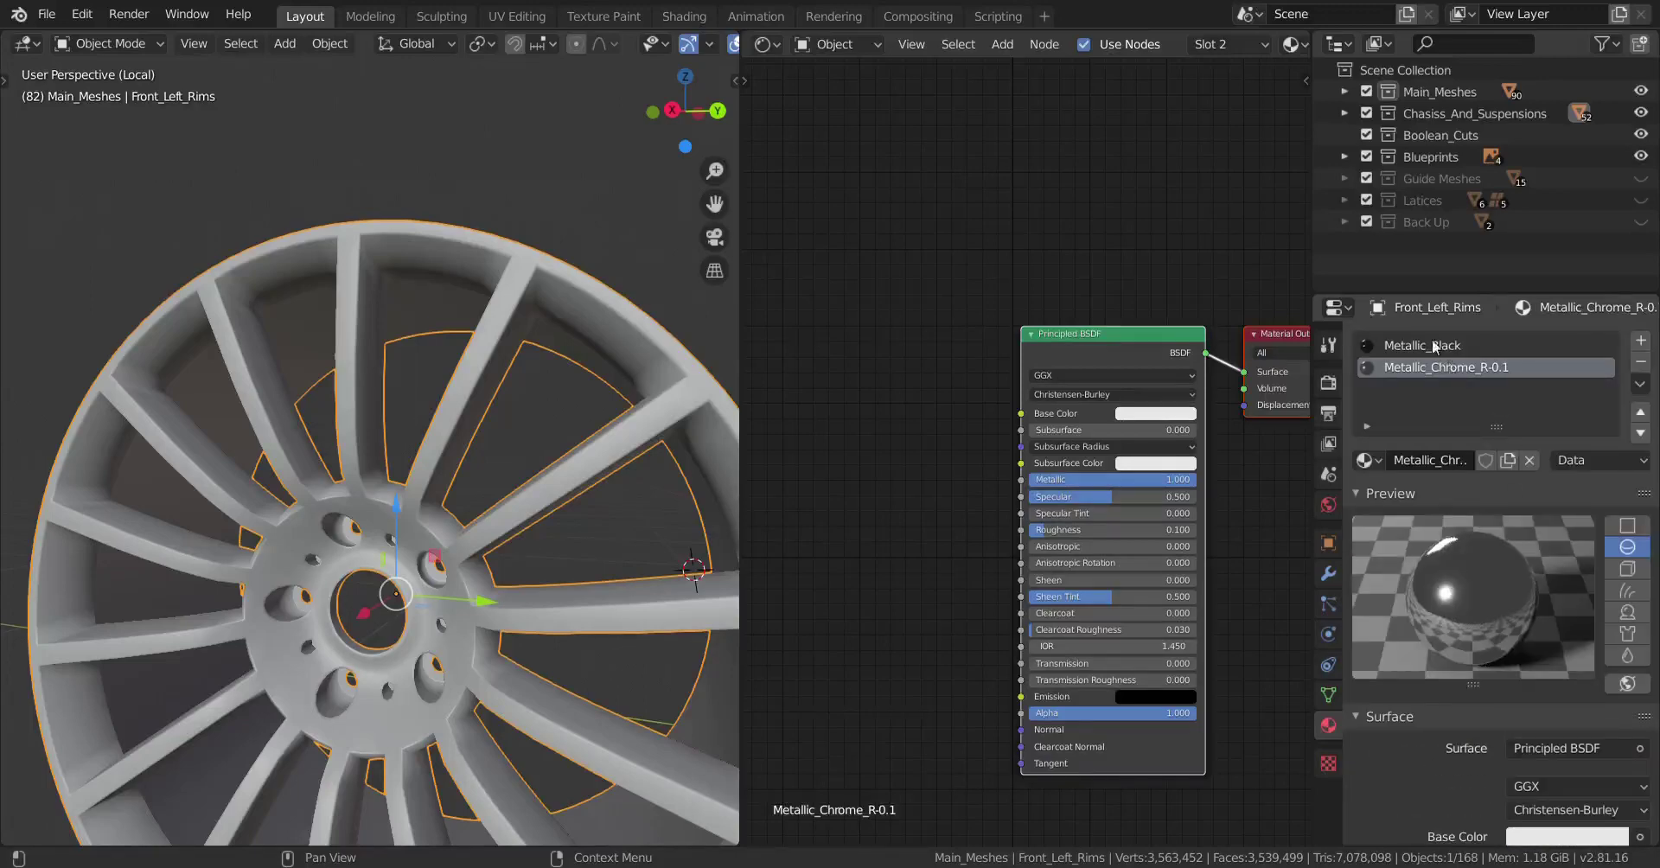
left_click(1432, 345)
scroll(1437, 663, "down", 15)
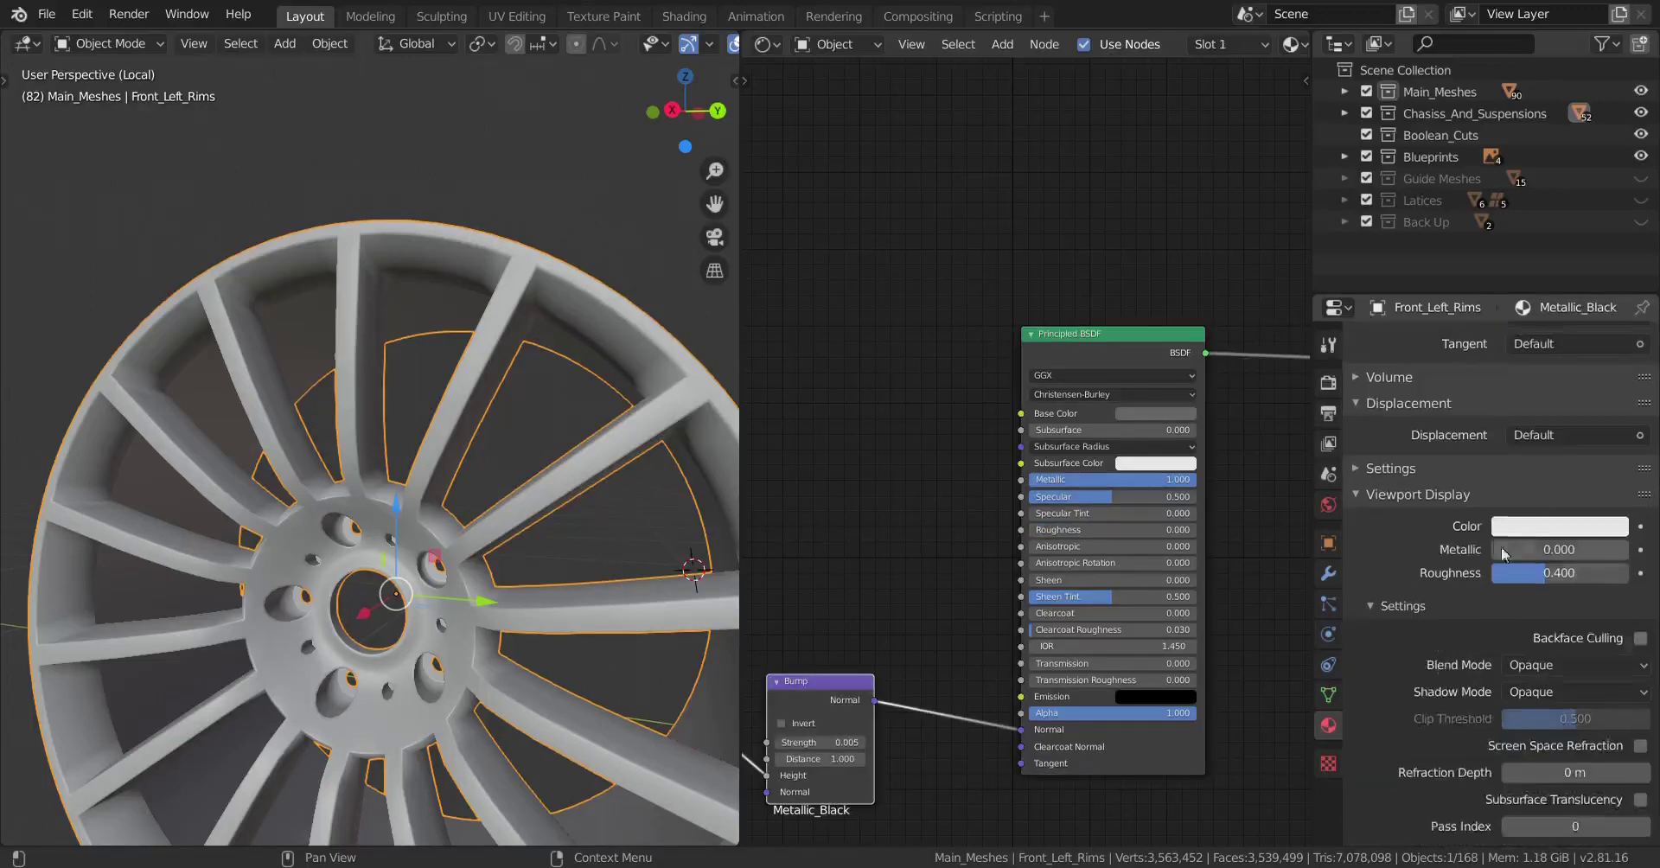
left_click_drag(1533, 557, 1628, 558)
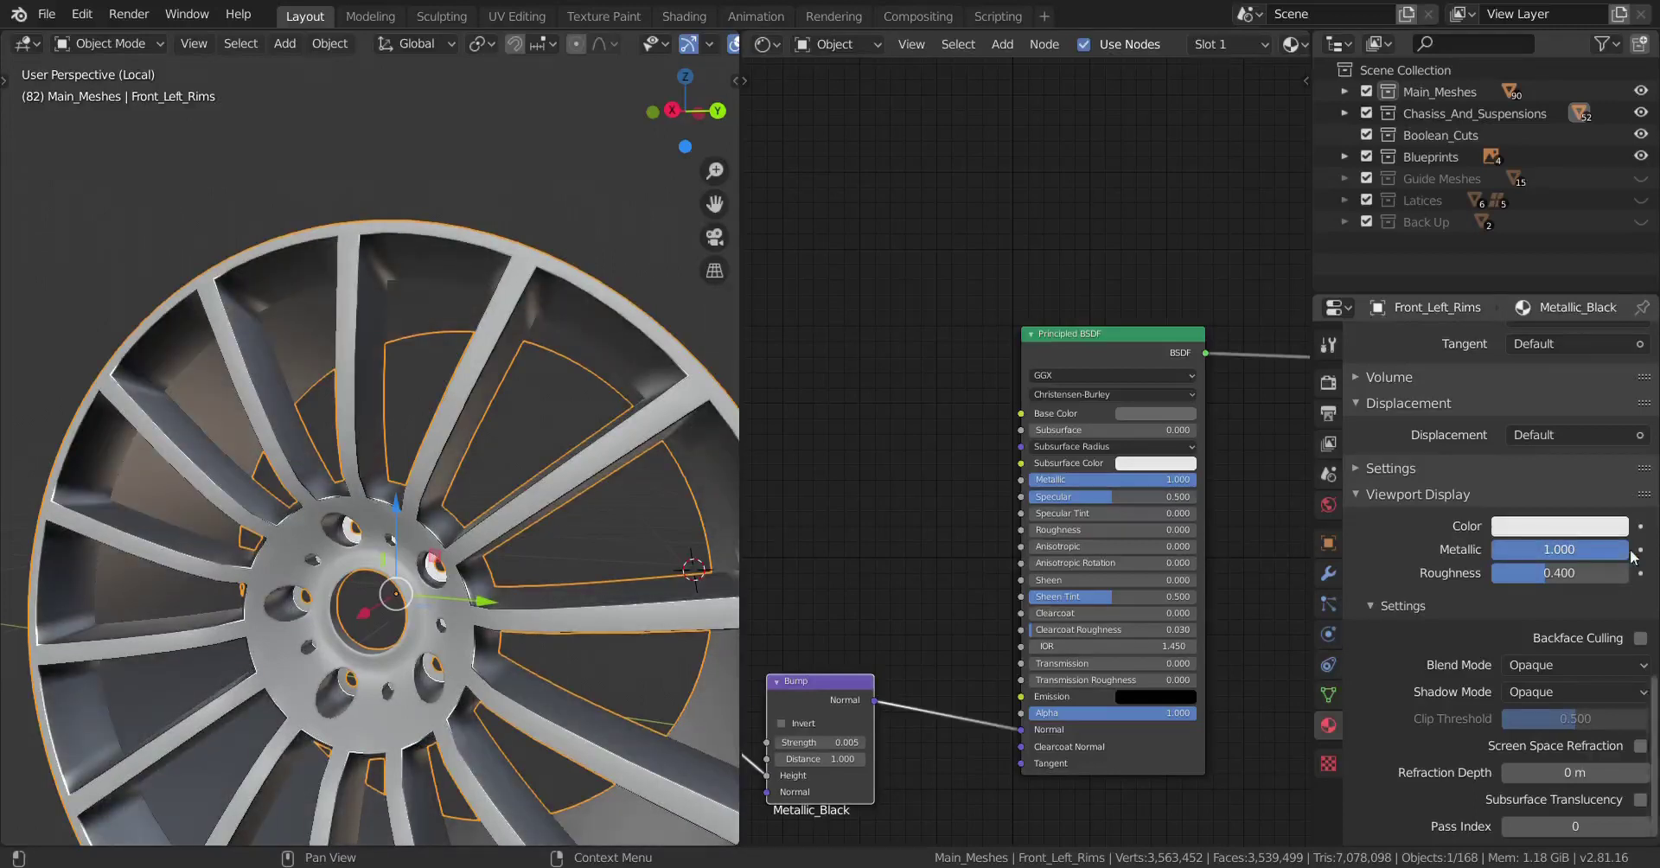
- Darken Metallic_Black's viewport display colour to near black and set its viewport roughness to 0.000
left_click(1570, 533)
scroll(1515, 272, "down", 15)
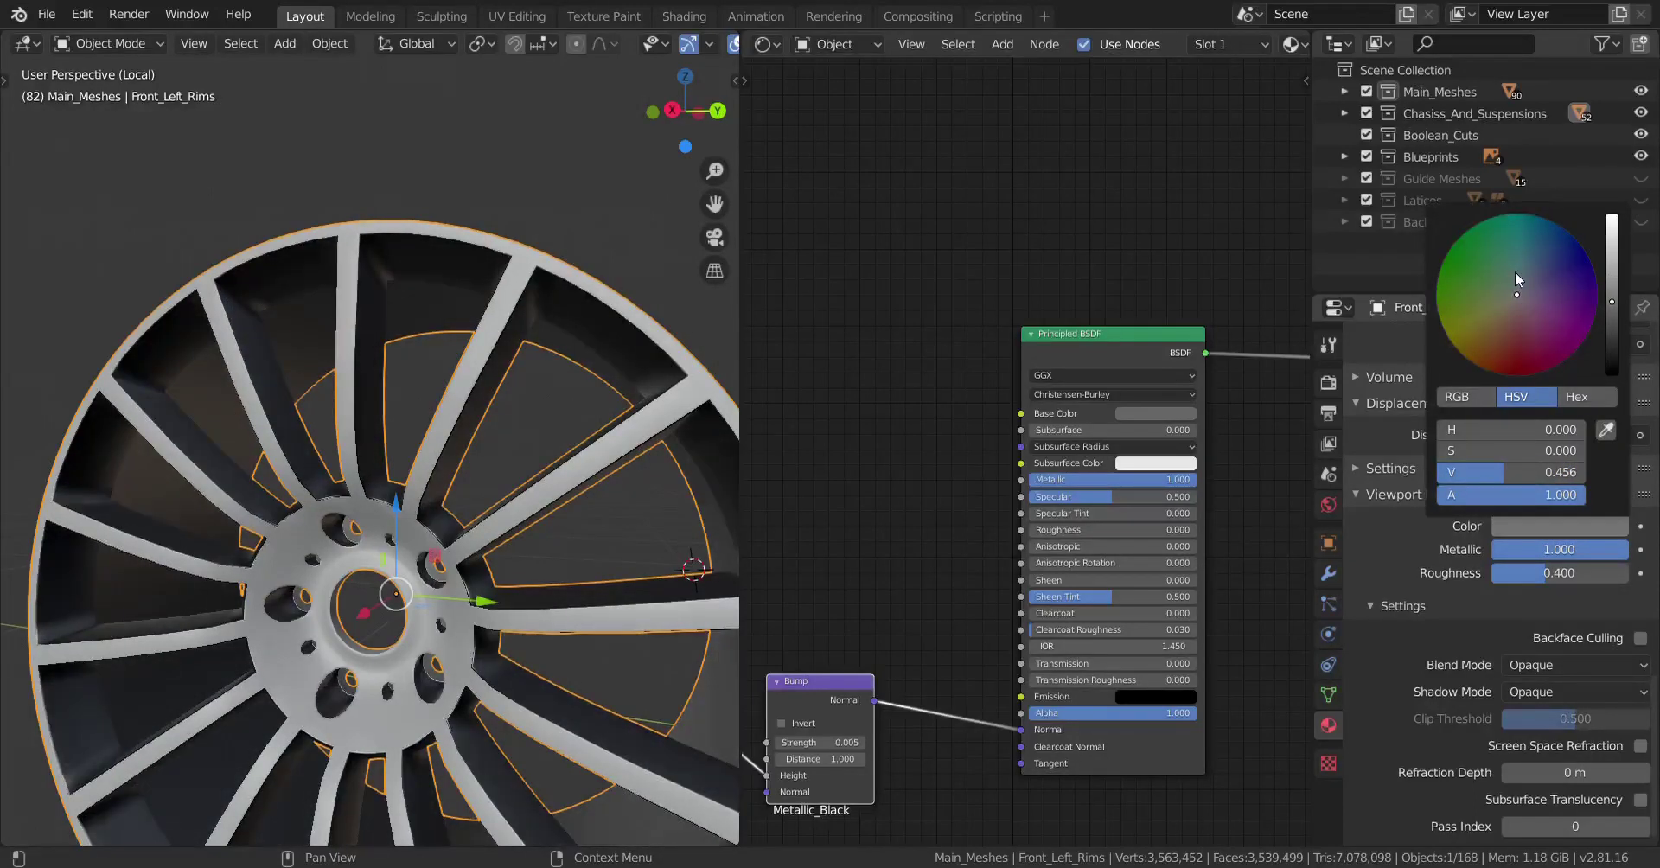
scroll(1515, 272, "down", 3)
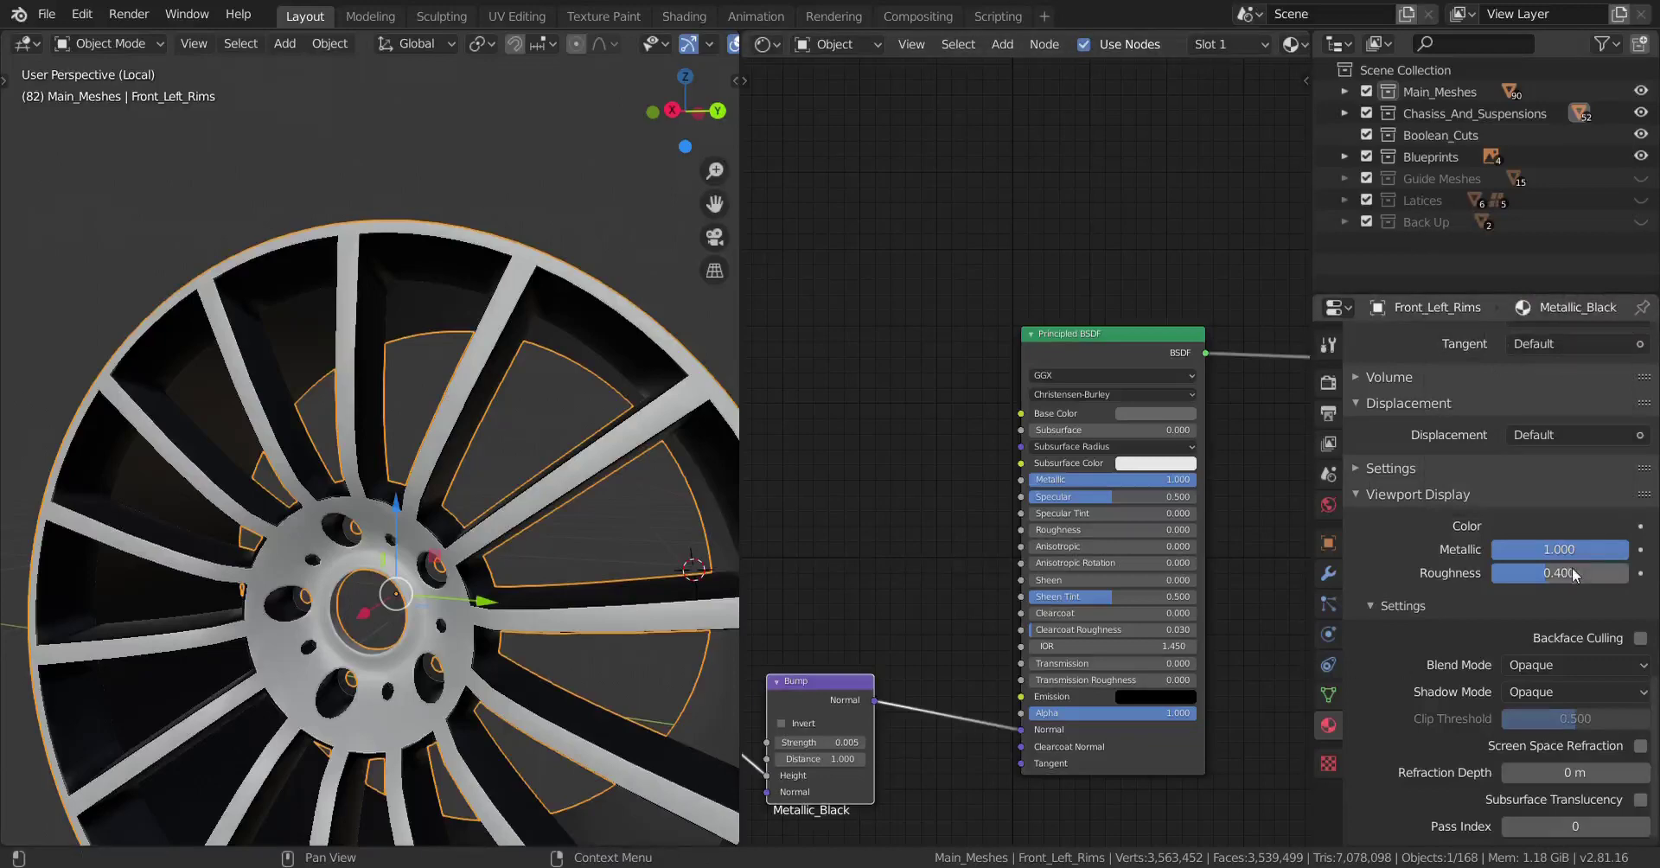
left_click_drag(1561, 573, 1504, 573)
mouse_move(186, 553)
middle_mouse_down()
mouse_move(191, 610)
mouse_move(182, 586)
mouse_move(210, 573)
middle_mouse_up()
scroll(210, 587, "up", 2)
middle_click_drag(361, 534, 578, 488)
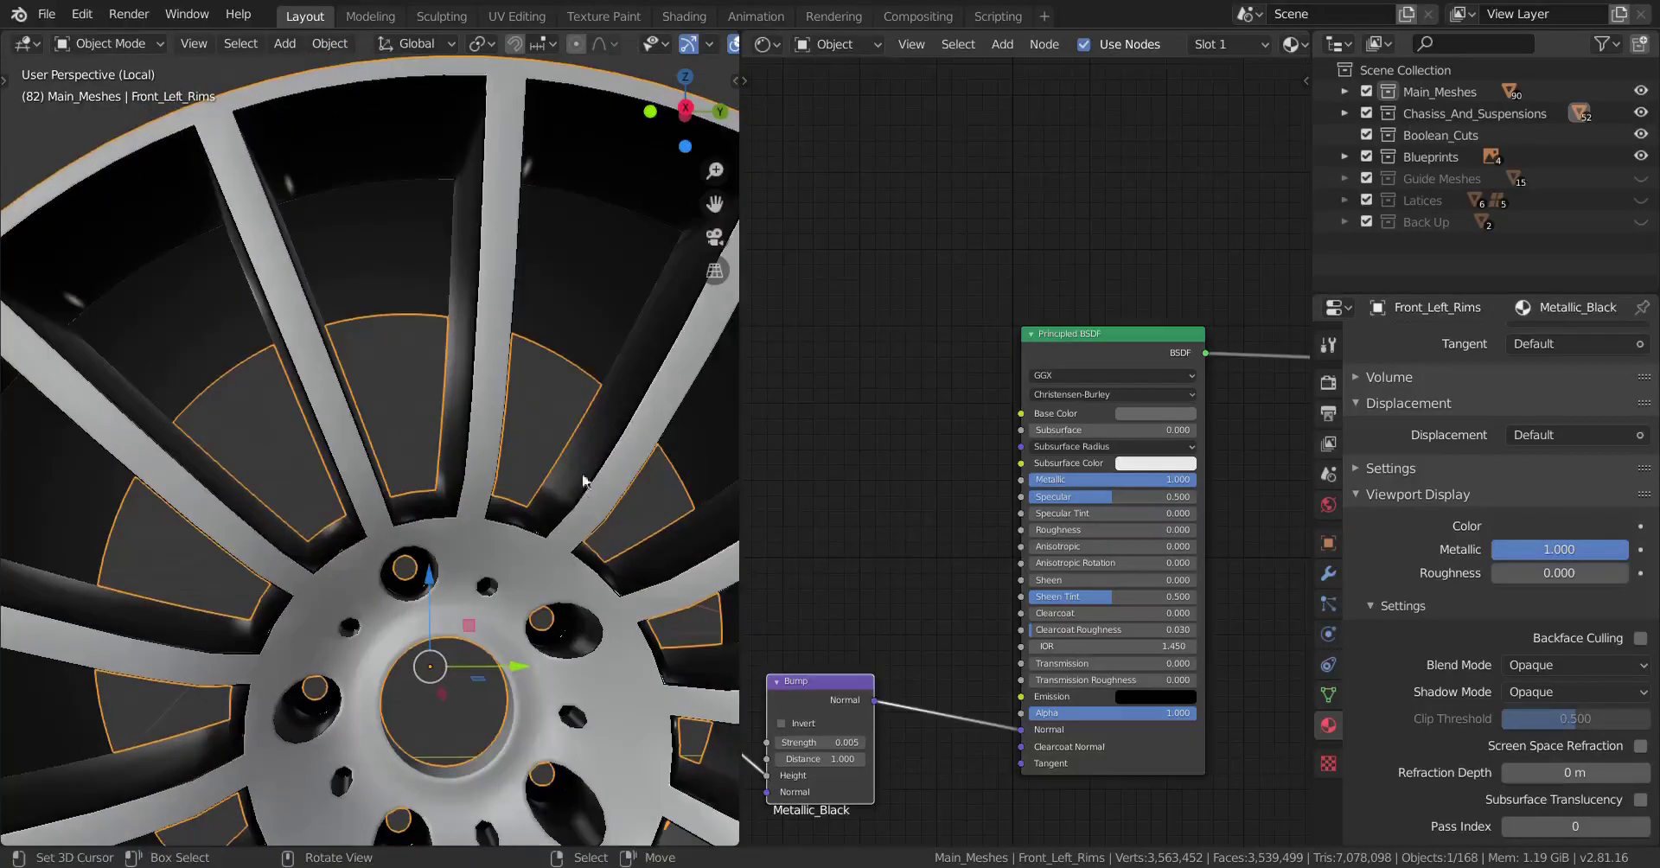
scroll(1481, 493, "up", 20)
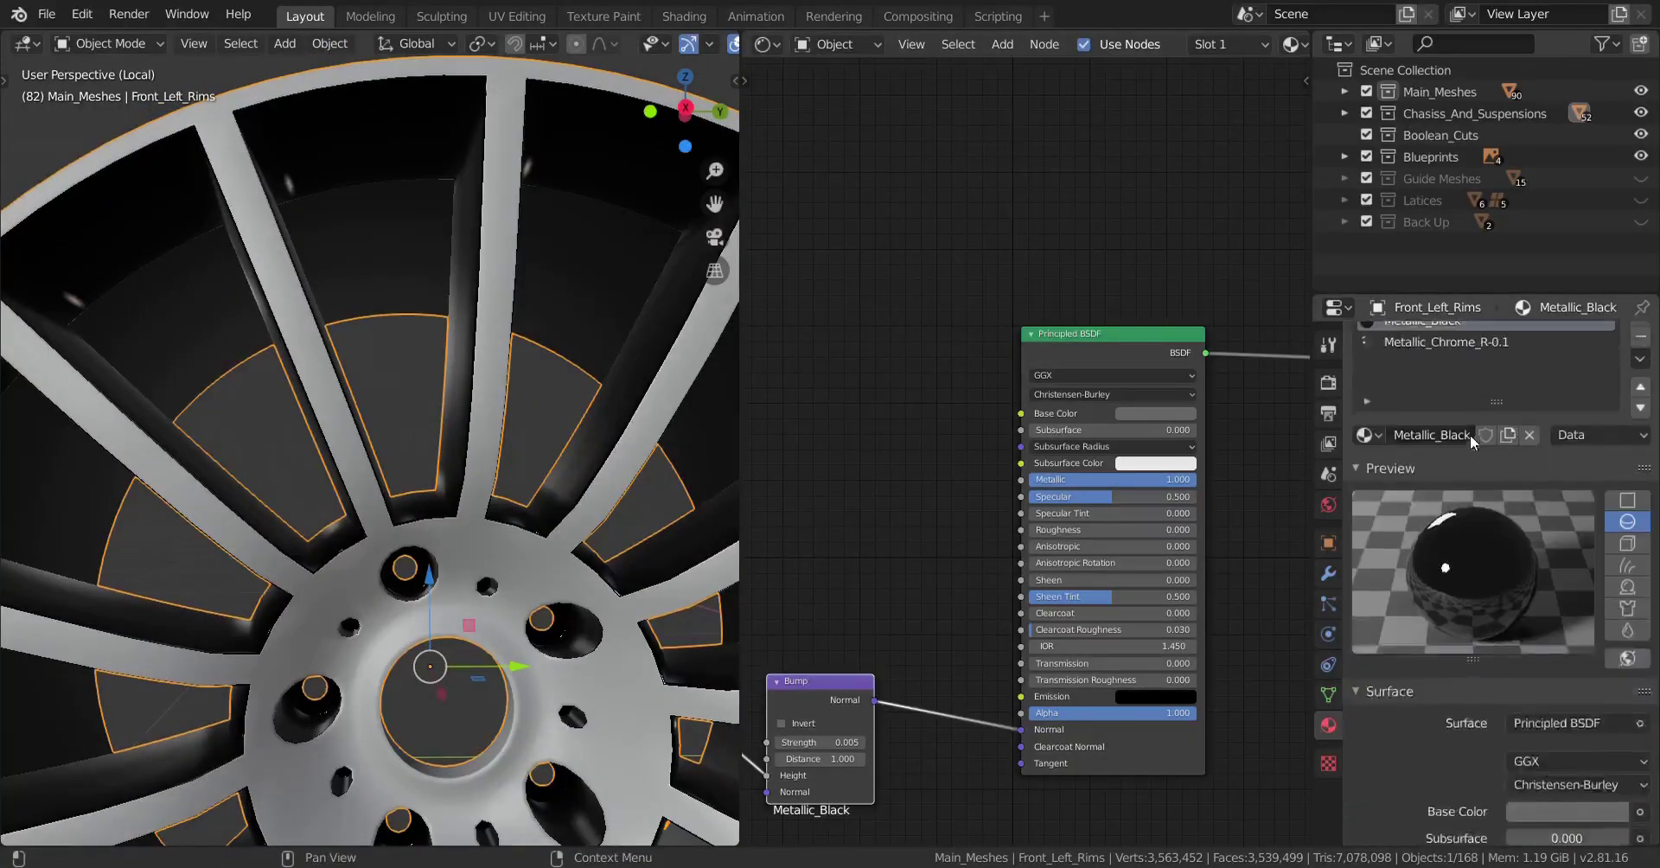
- Set the Metallic_Chrome_R-0.1 material's viewport display metallic value to 1.000
left_click(1459, 370)
scroll(1522, 626, "down", 20)
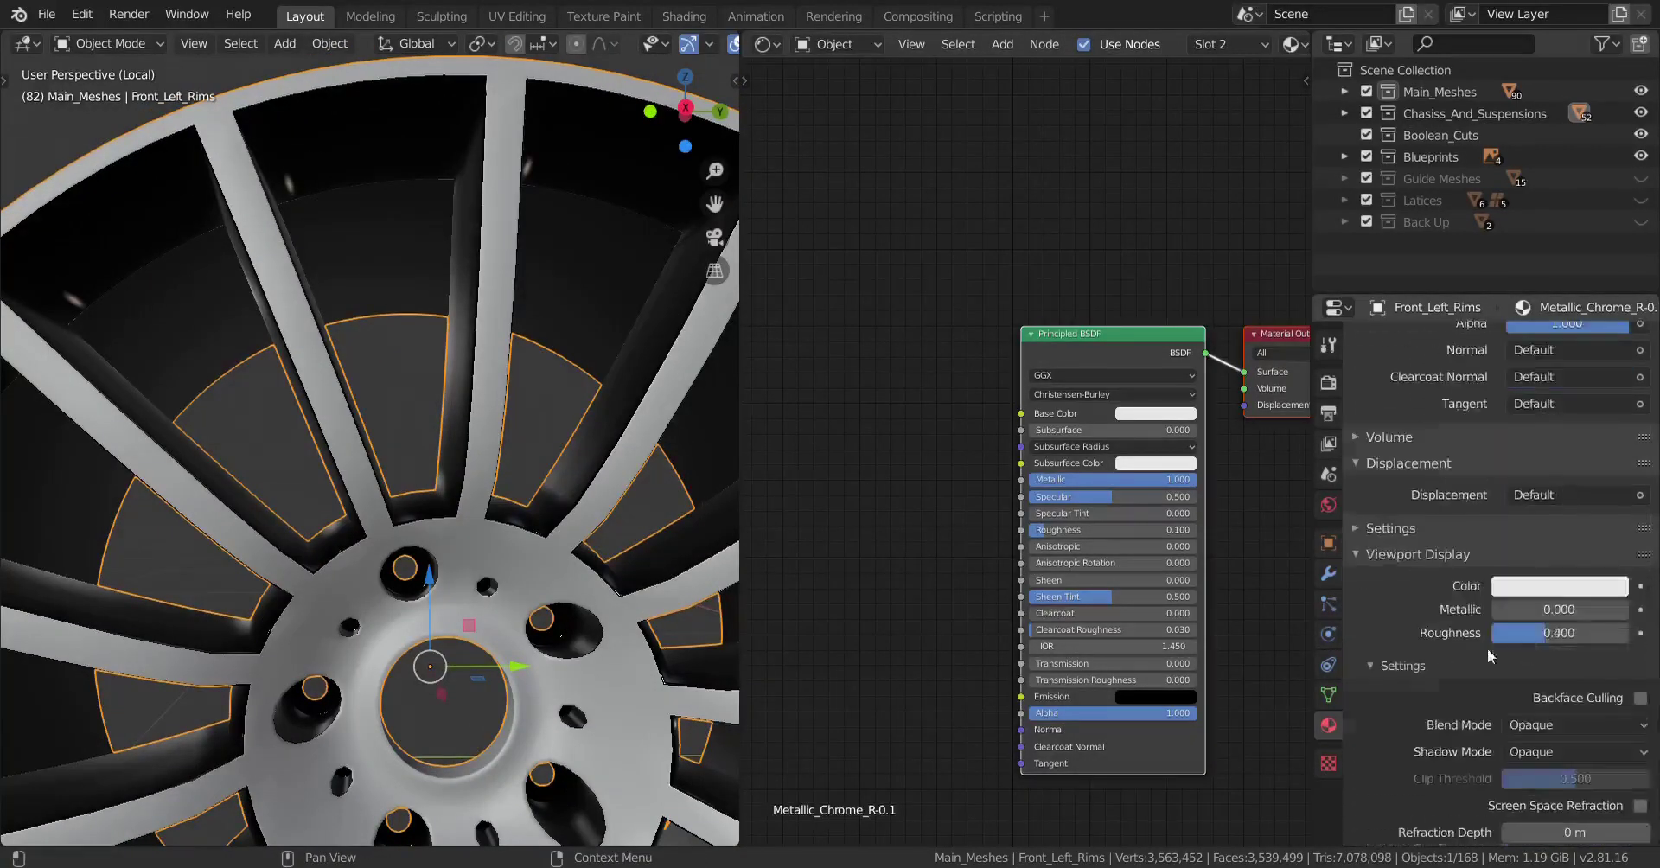
left_click(1548, 614)
type("1")
key("Return")
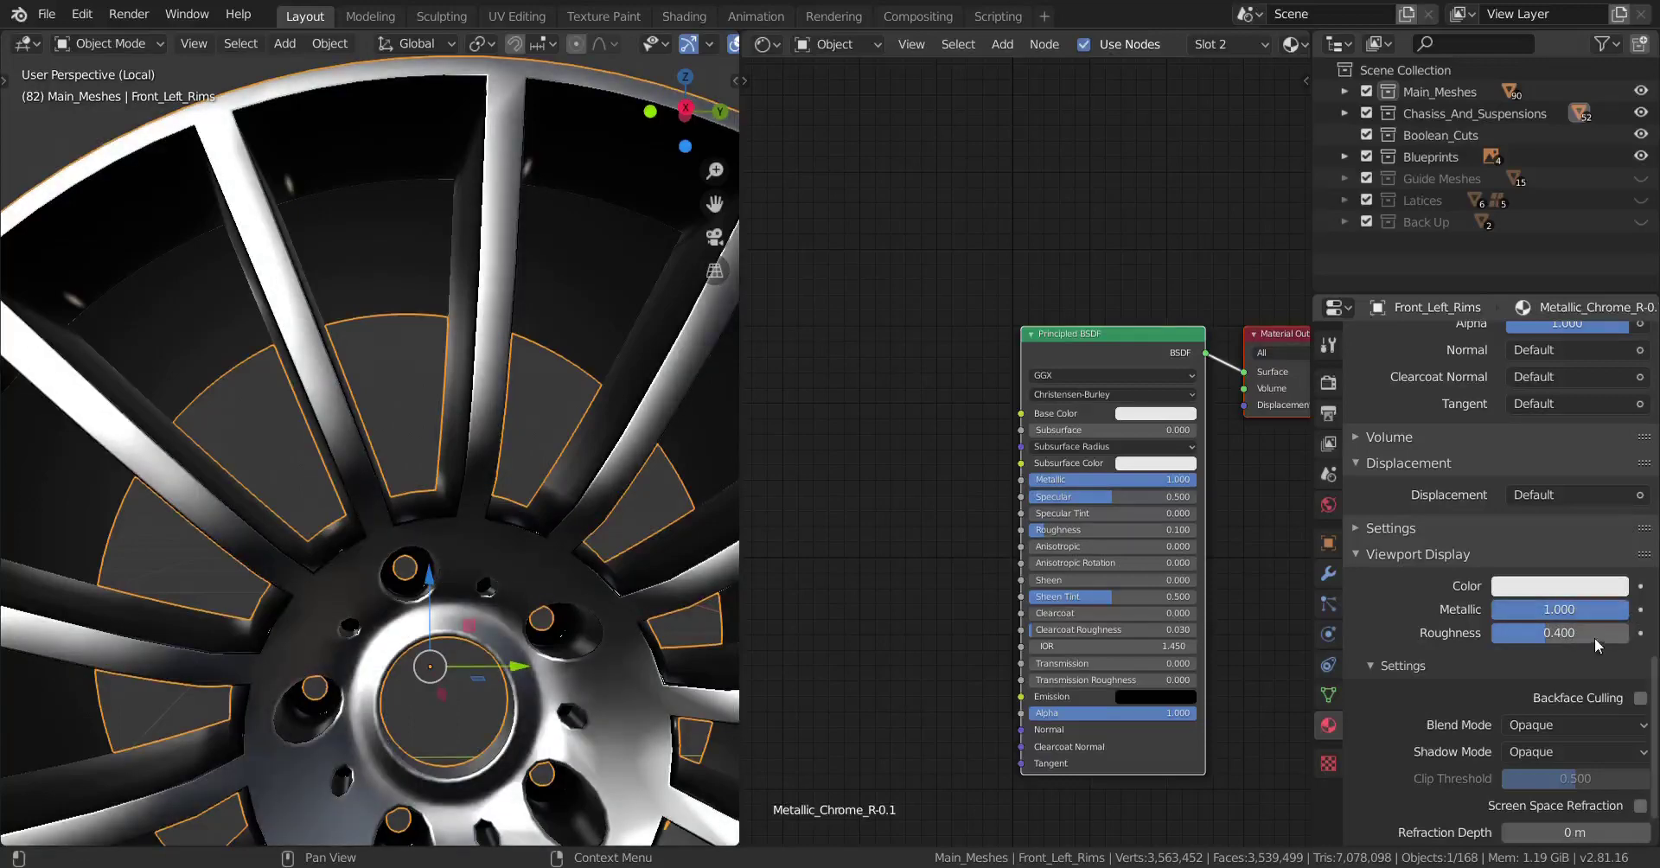
- Set the Metallic_Chrome_R-0.1 material's viewport display roughness to 0.500
left_click_drag(1549, 632, 1491, 633)
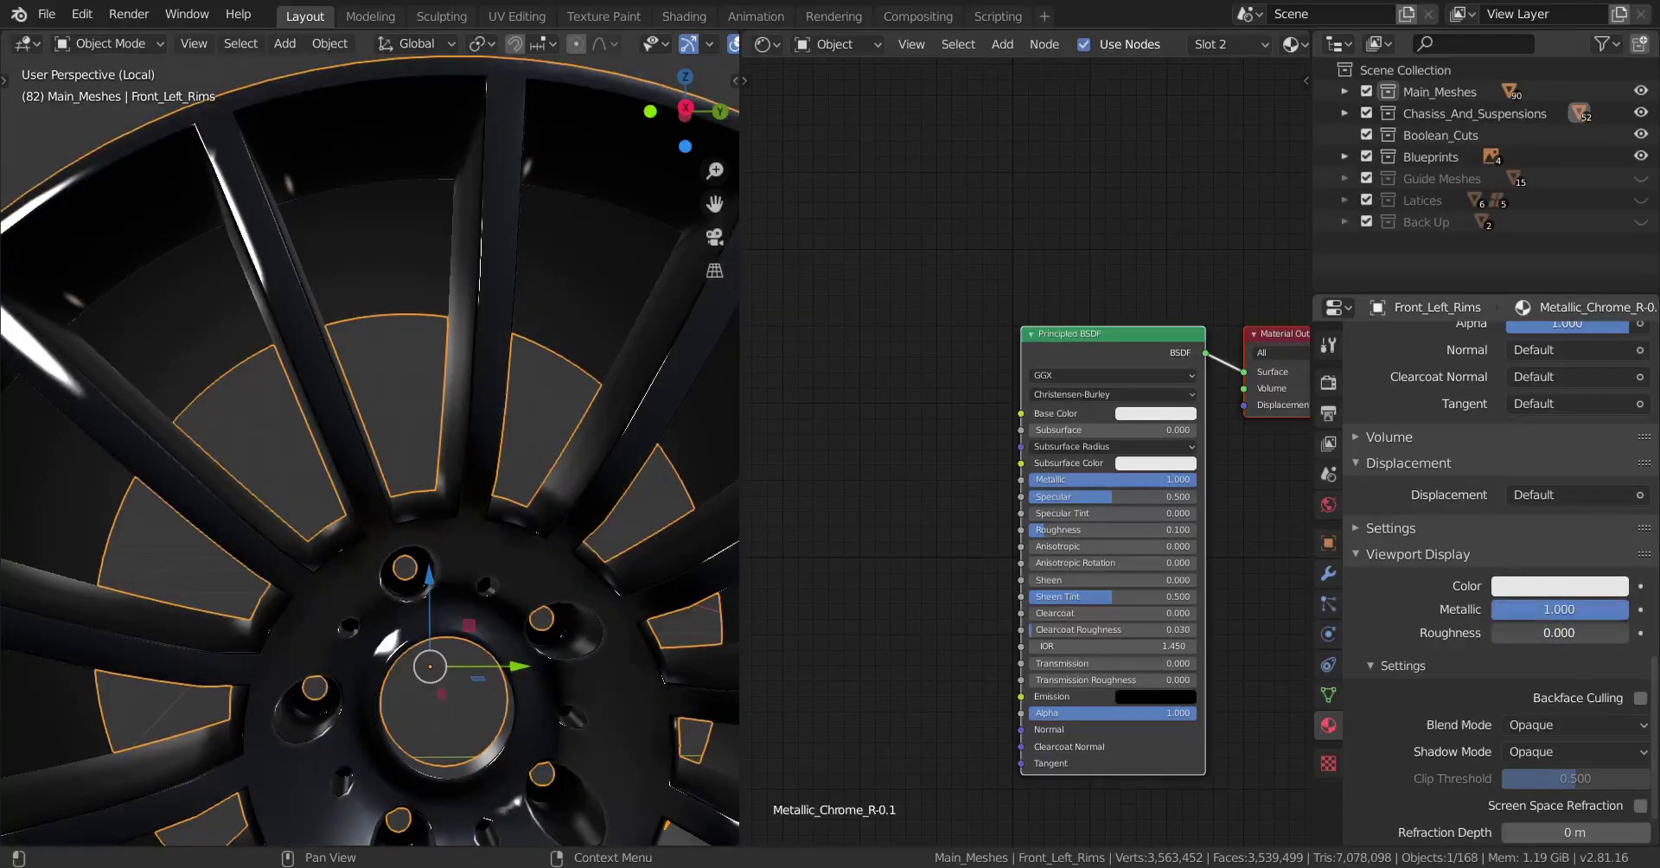
key("ctrl+z")
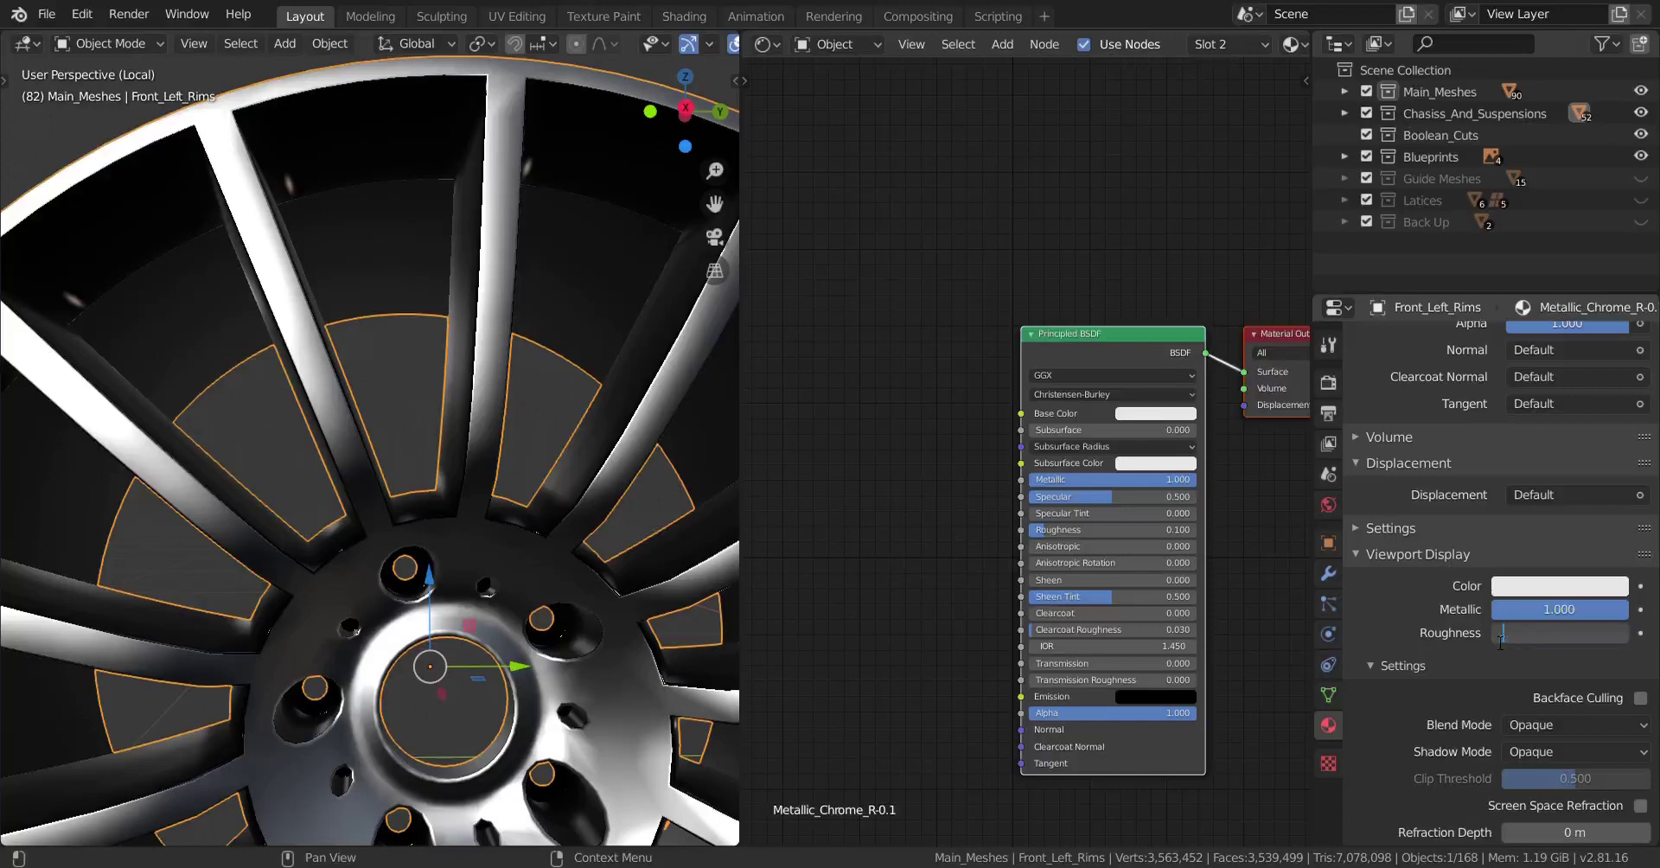
key("Return")
scroll(547, 617, "down", 6)
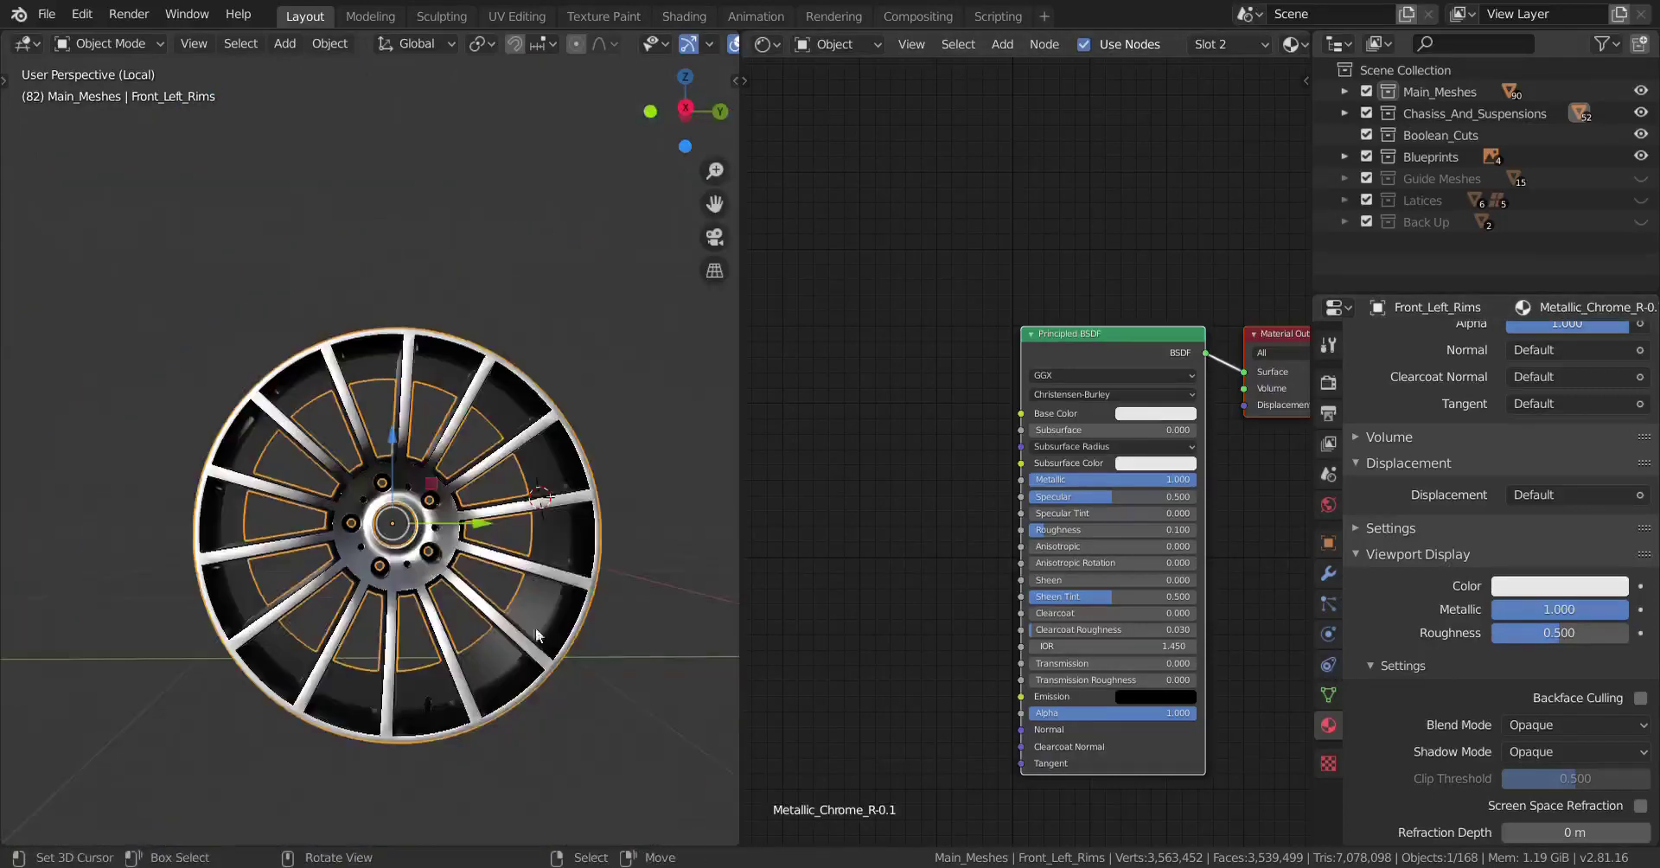
middle_click_drag(546, 617, 452, 643)
scroll(452, 644, "up", 4)
scroll(1484, 630, "up", 15)
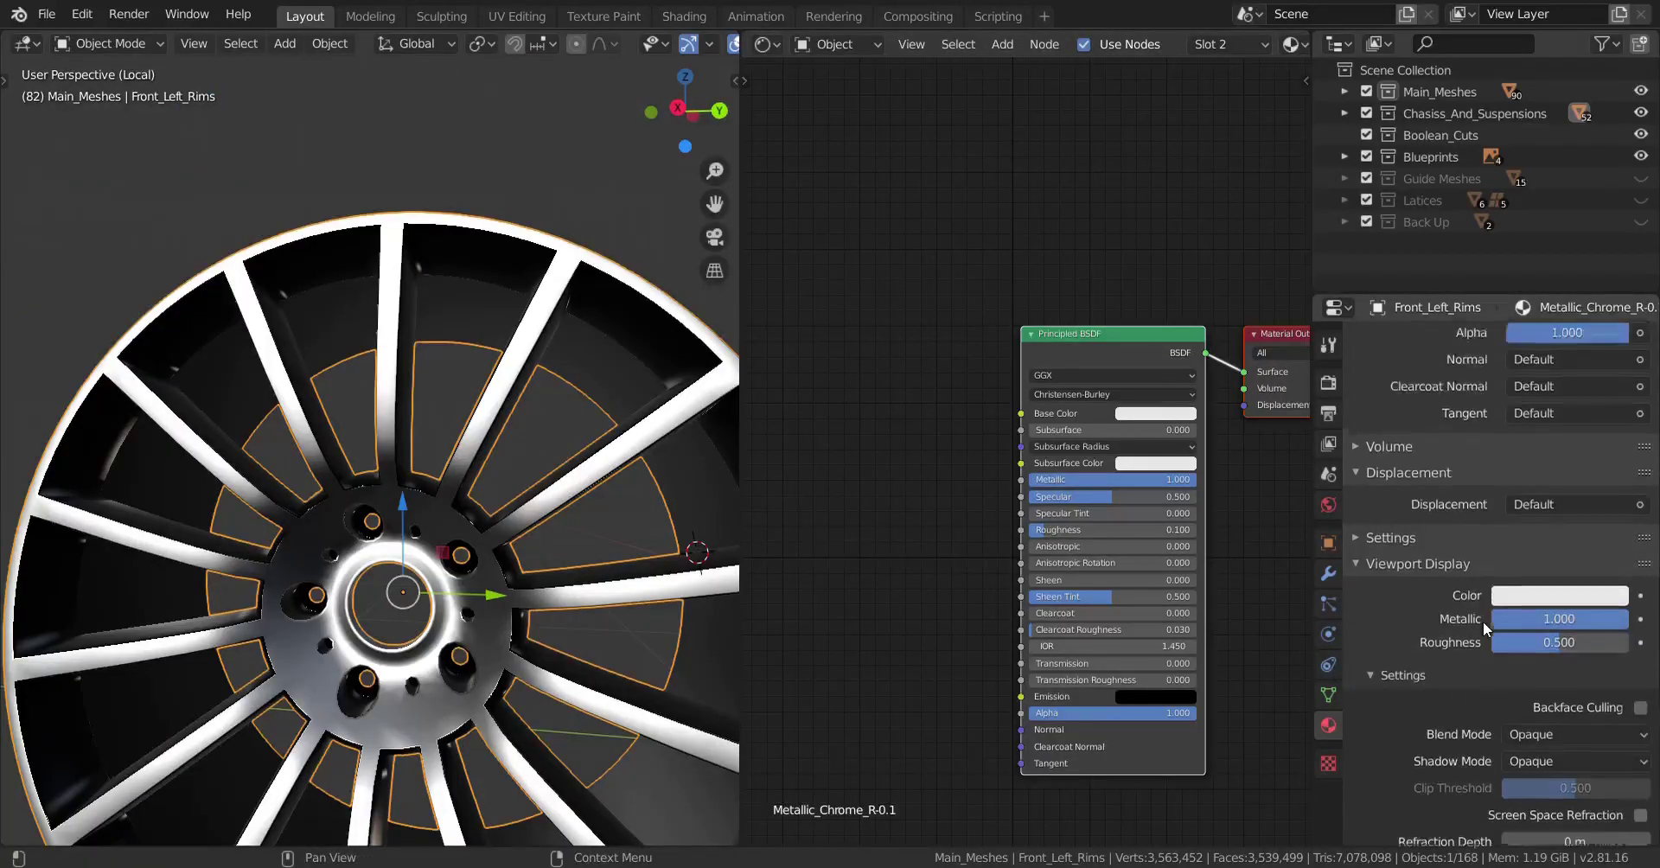
- Turn on viewport display for the rim's Subdivision Surface modifier
scroll(1484, 629, "up", 5)
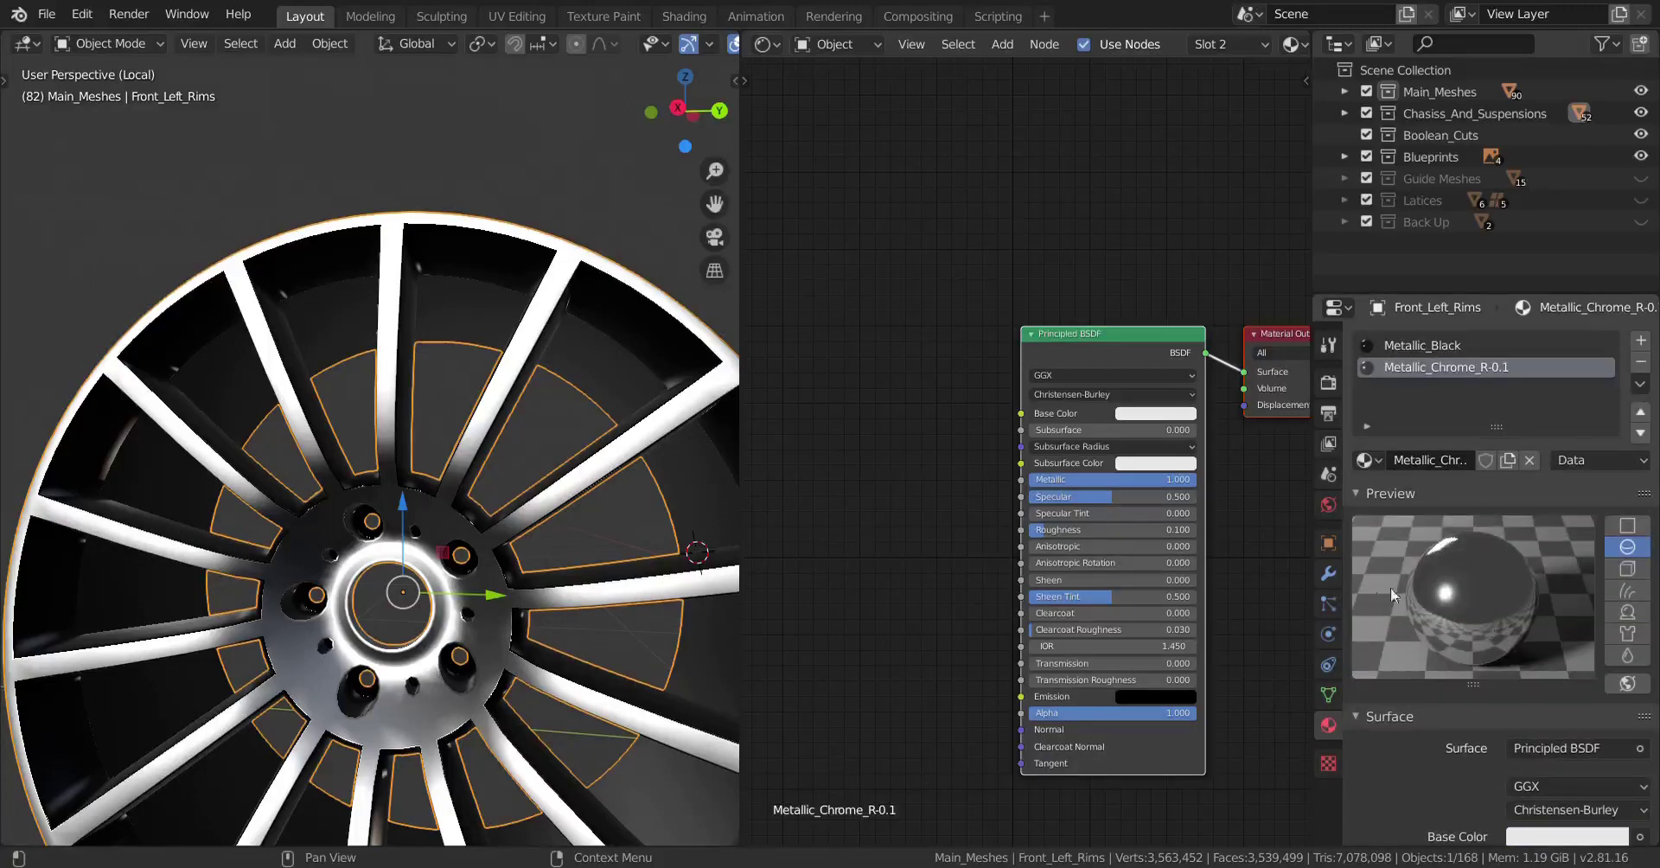
left_click(1328, 573)
left_click(1495, 373)
scroll(273, 817, "up", 5)
scroll(273, 817, "down", 6)
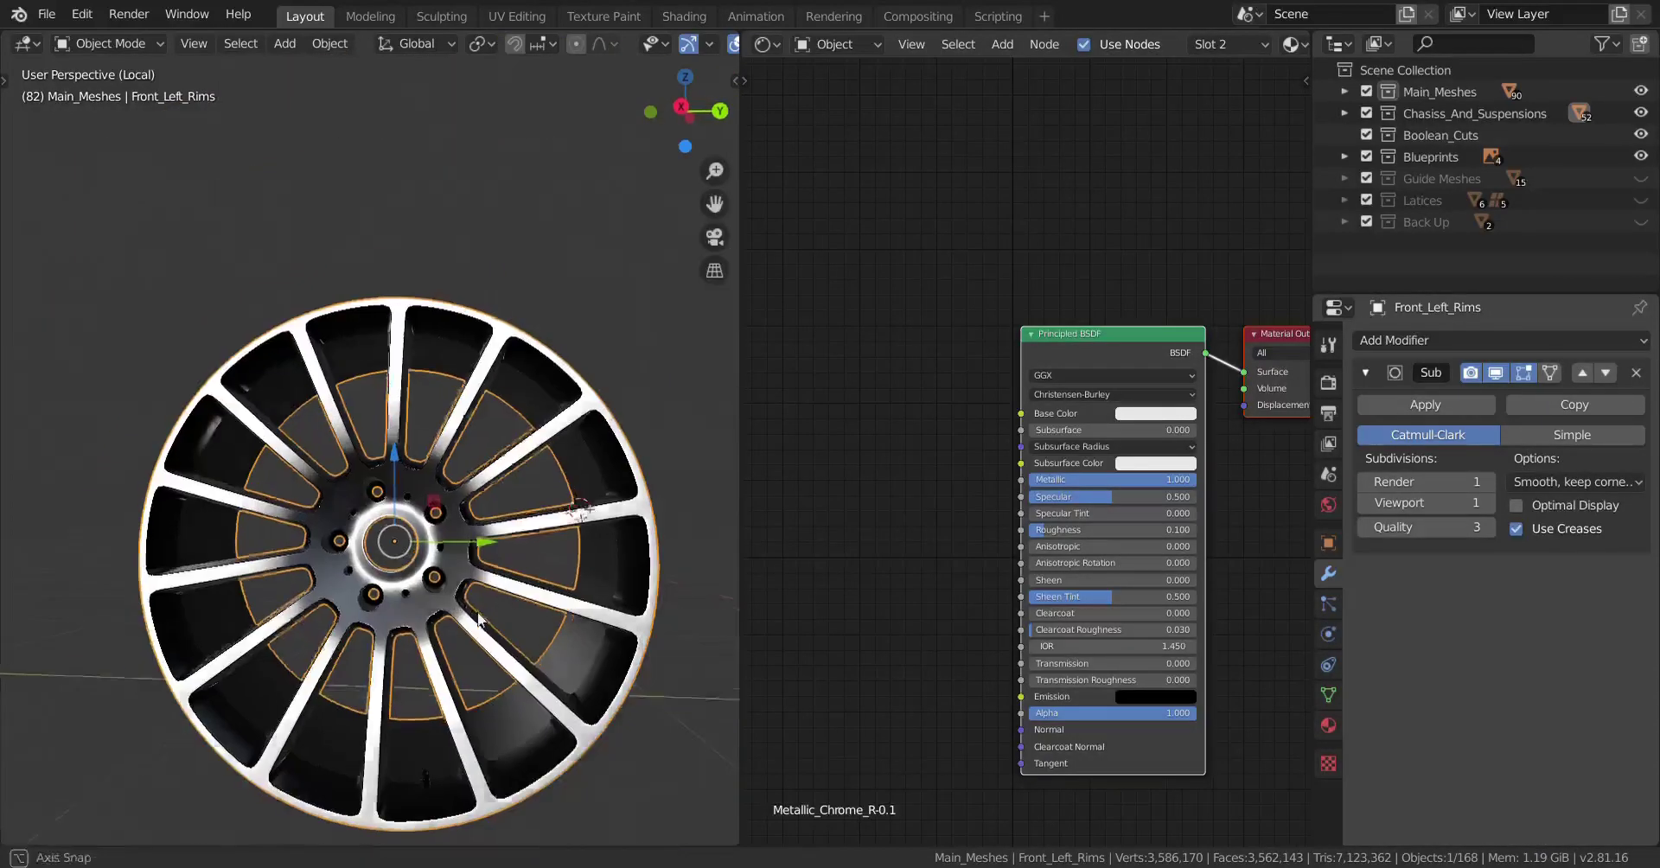
scroll(444, 641, "up", 4)
scroll(443, 635, "down", 3)
- Switch the viewport to Material Preview shading and inspect the rim's surfaces from several angles
key("z")
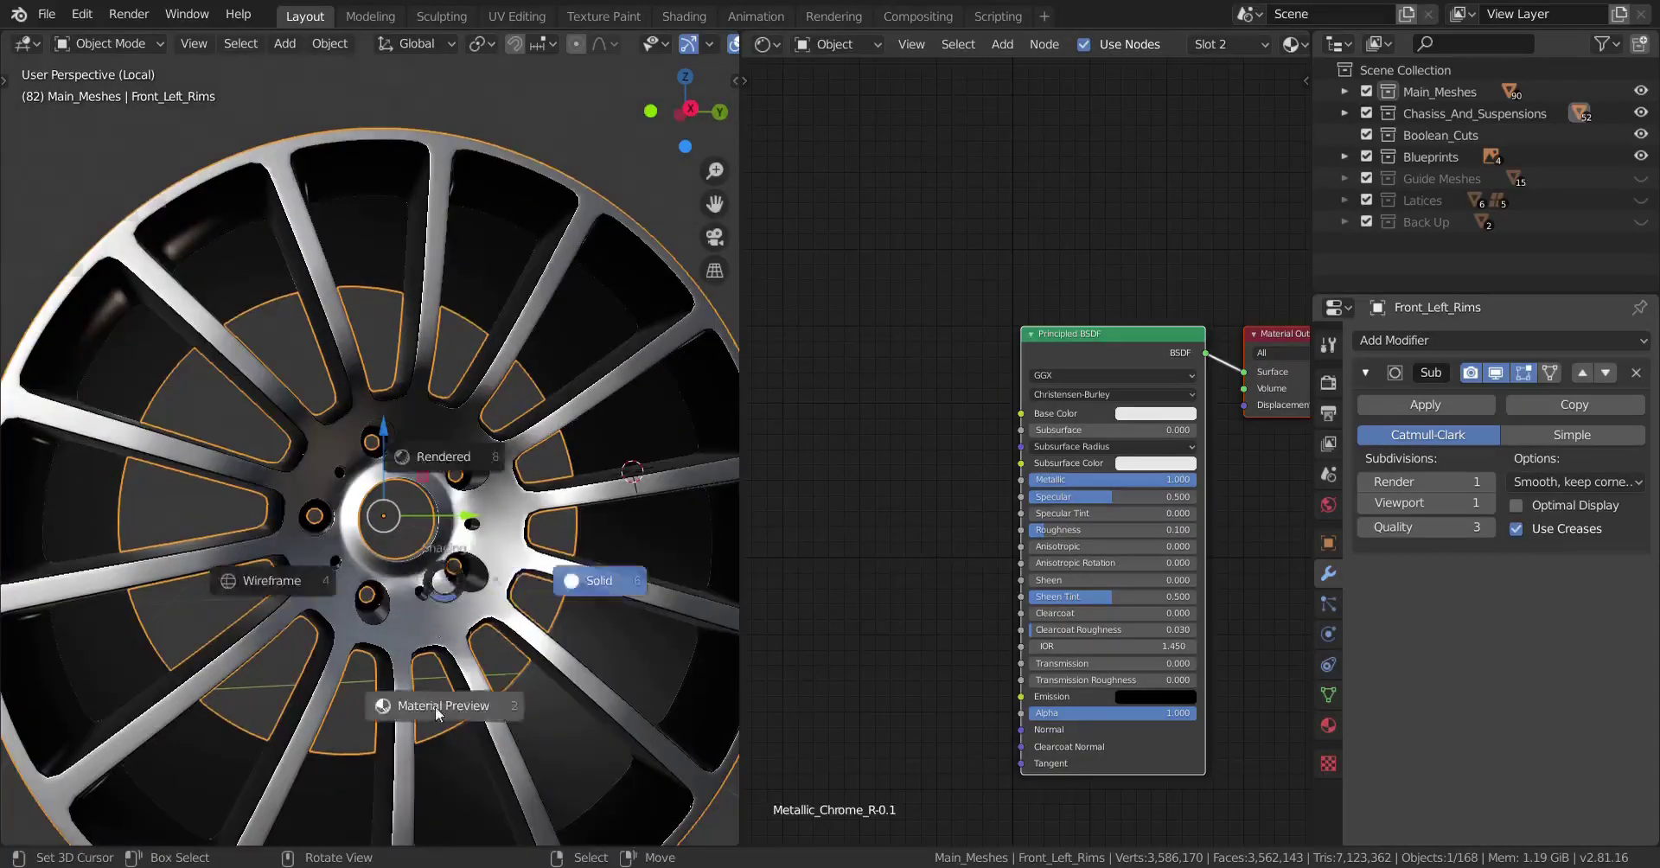
left_click(434, 726)
mouse_move(434, 727)
middle_mouse_down()
mouse_move(396, 669)
mouse_move(491, 718)
mouse_move(336, 672)
middle_mouse_up()
middle_click_drag(451, 667, 403, 643)
middle_click_drag(340, 448, 534, 576)
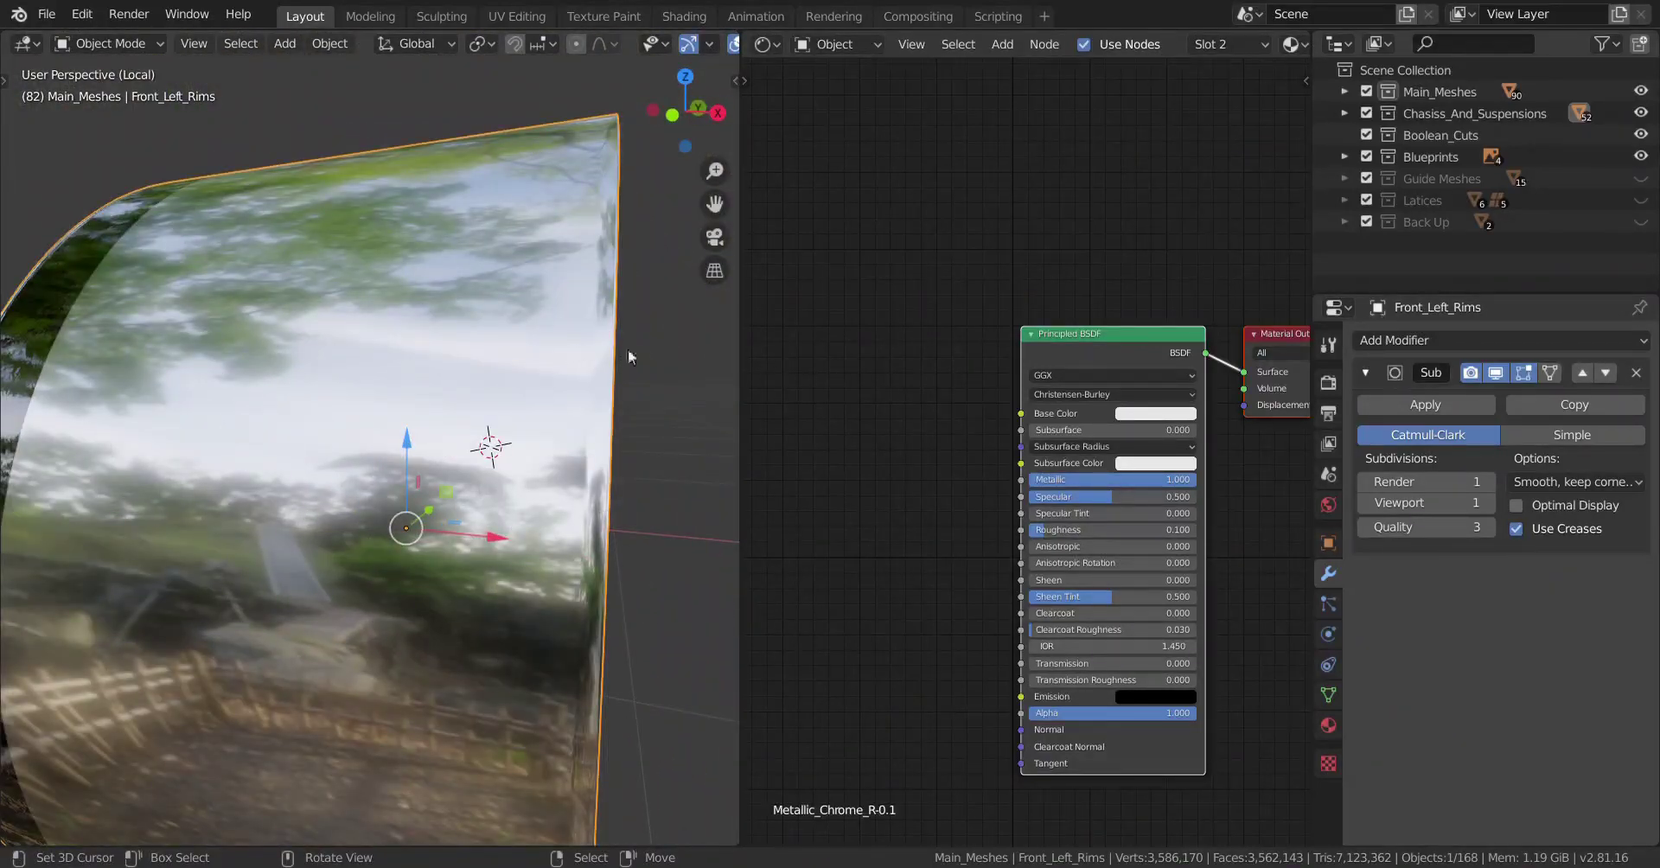
middle_click_drag(351, 427, 518, 571)
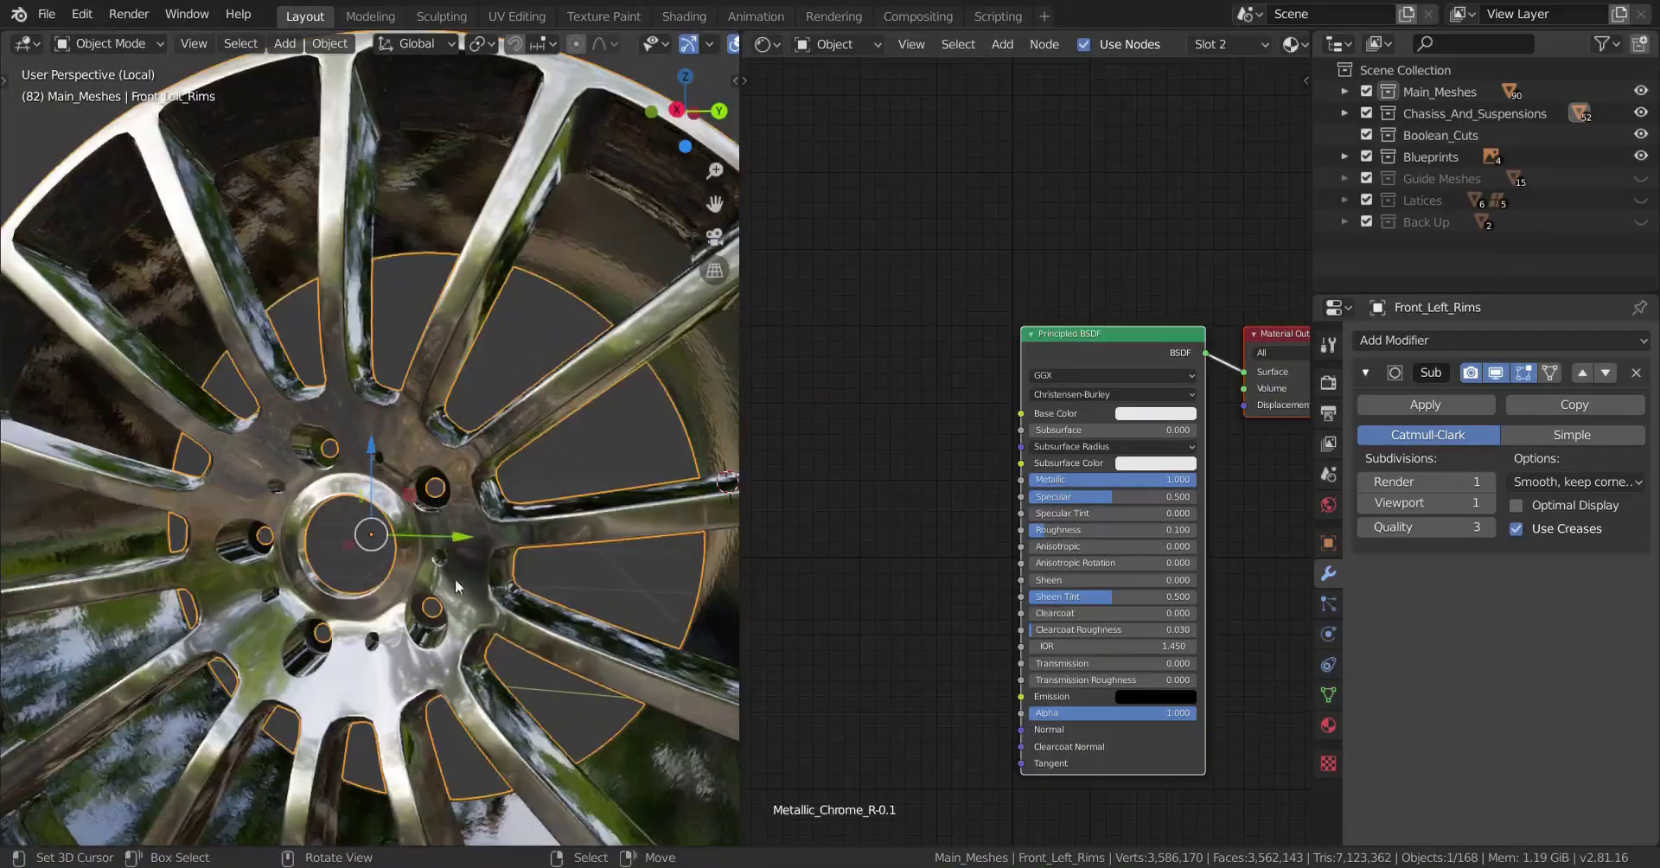
- Apply the front left rim's rotation and scale
left_click(542, 584)
key("ctrl+a")
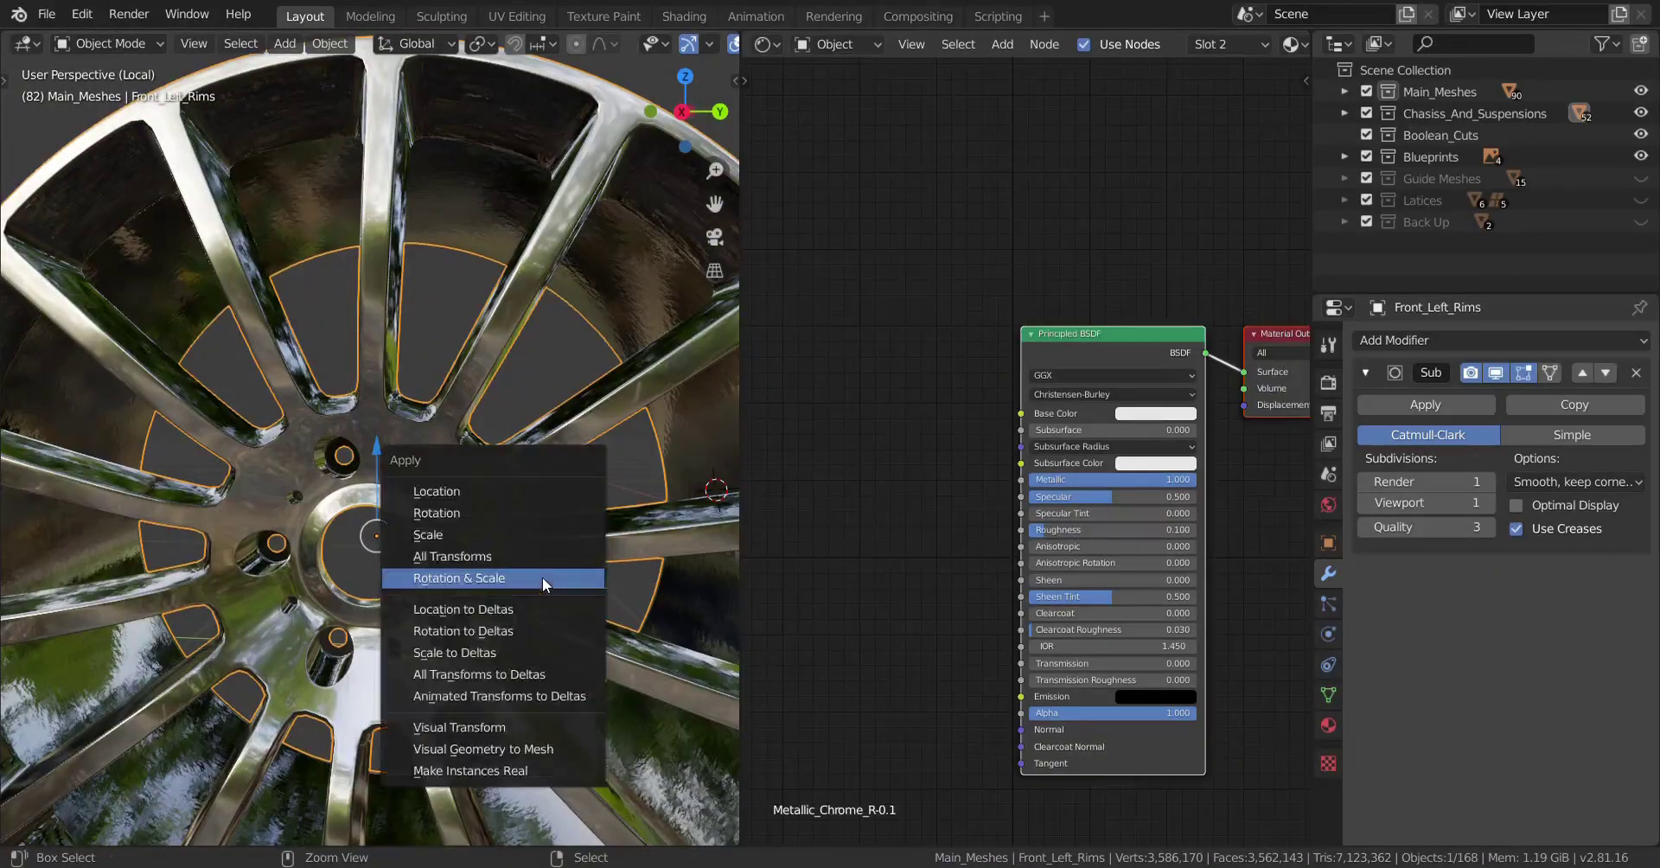
left_click(542, 578)
- Leave local view to show the whole car again and deselect all objects
middle_click_drag(542, 578, 403, 619)
key("slash")
scroll(433, 605, "up", 4)
key("a")
key("a")
middle_click_drag(449, 572, 350, 506)
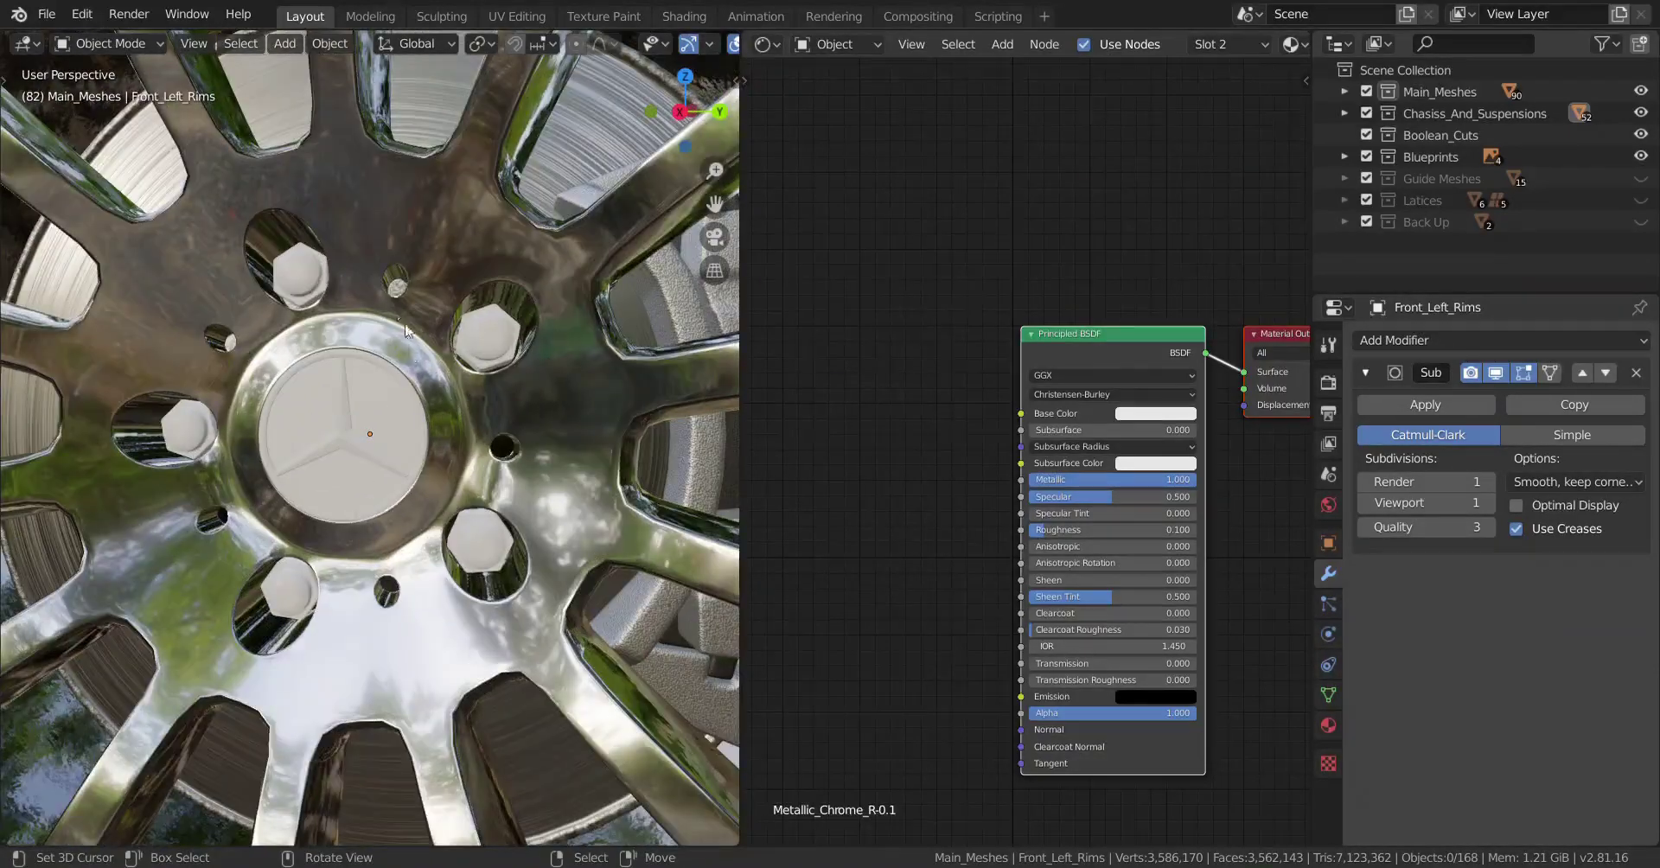
mouse_move(355, 316)
middle_mouse_down()
mouse_move(370, 330)
mouse_move(350, 335)
middle_mouse_up()
- Assign the Metallic_Black material to the front left wheel nuts and rename the material Metallic_Black_Imp
left_click(297, 242)
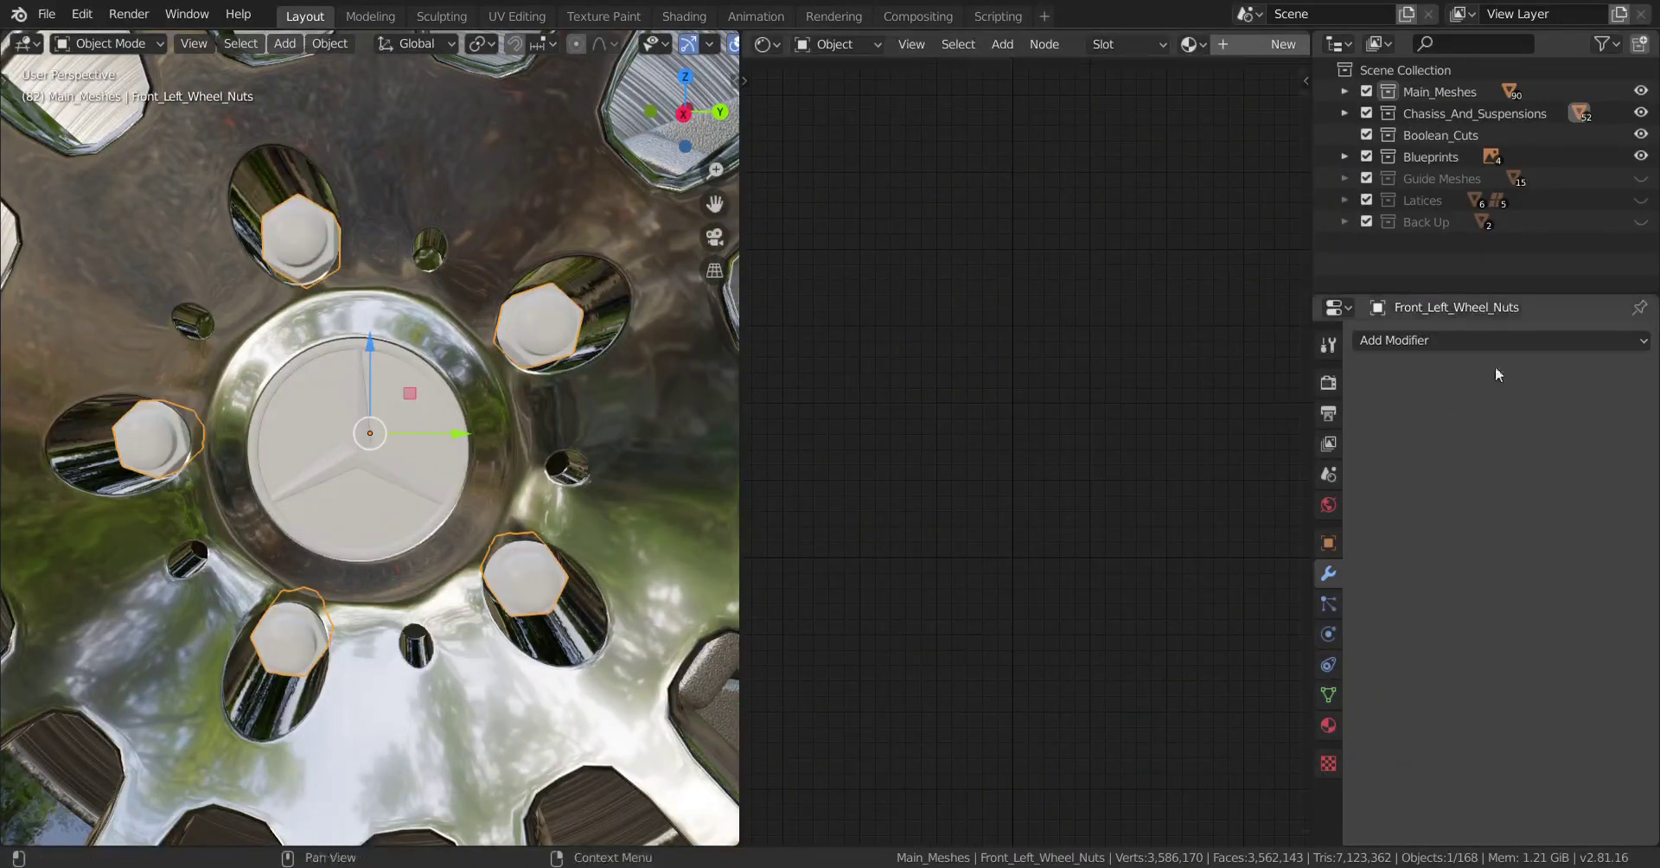
left_click(1327, 726)
left_click(1366, 411)
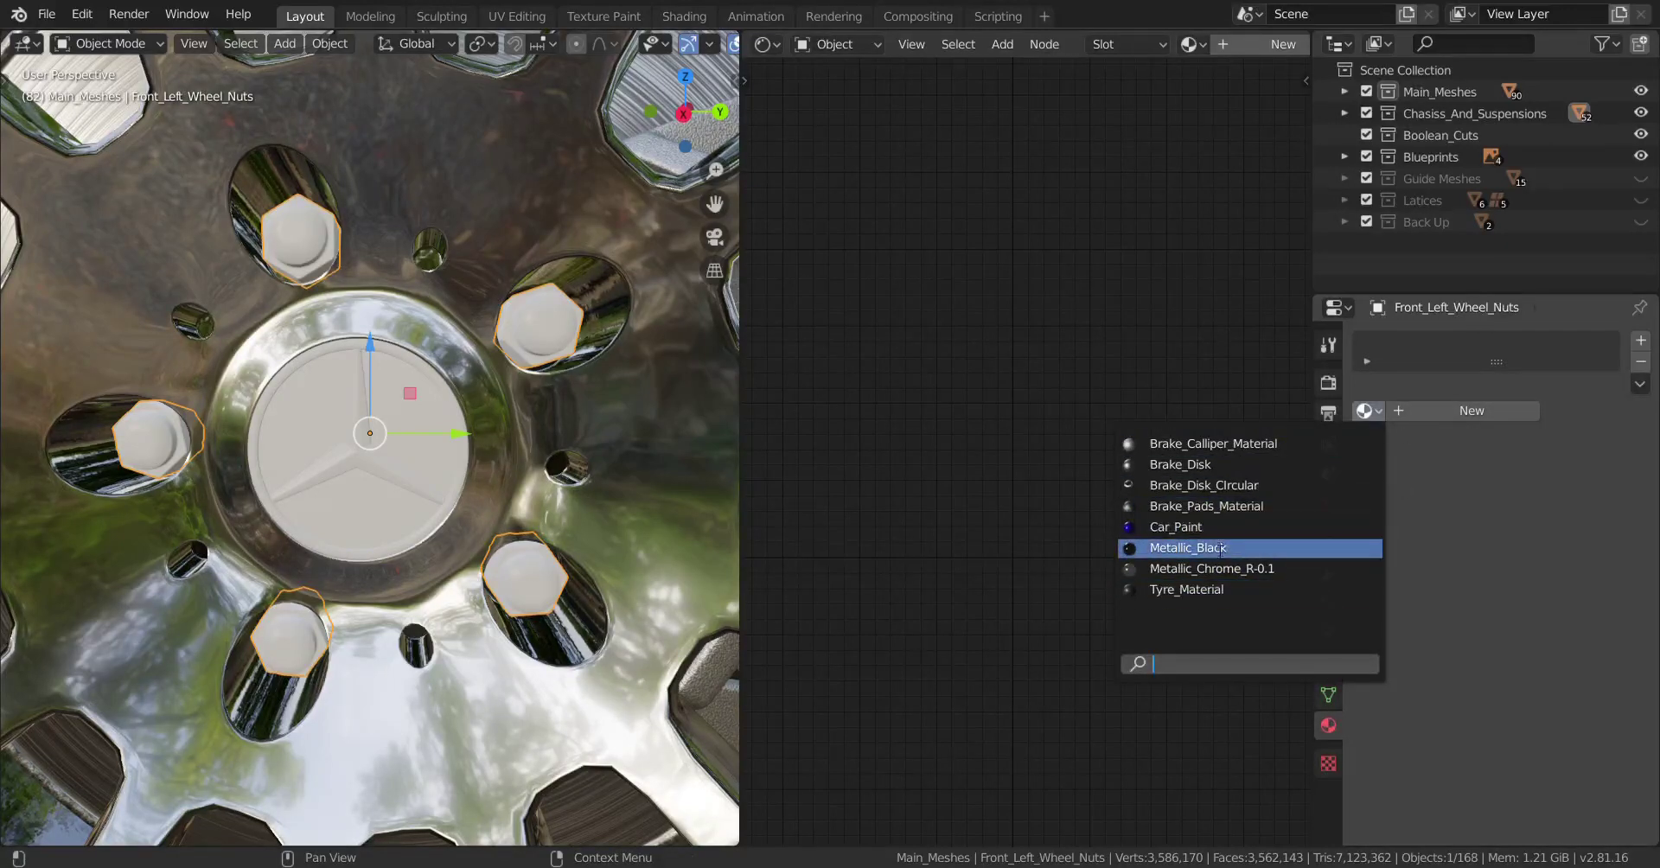
left_click(1214, 550)
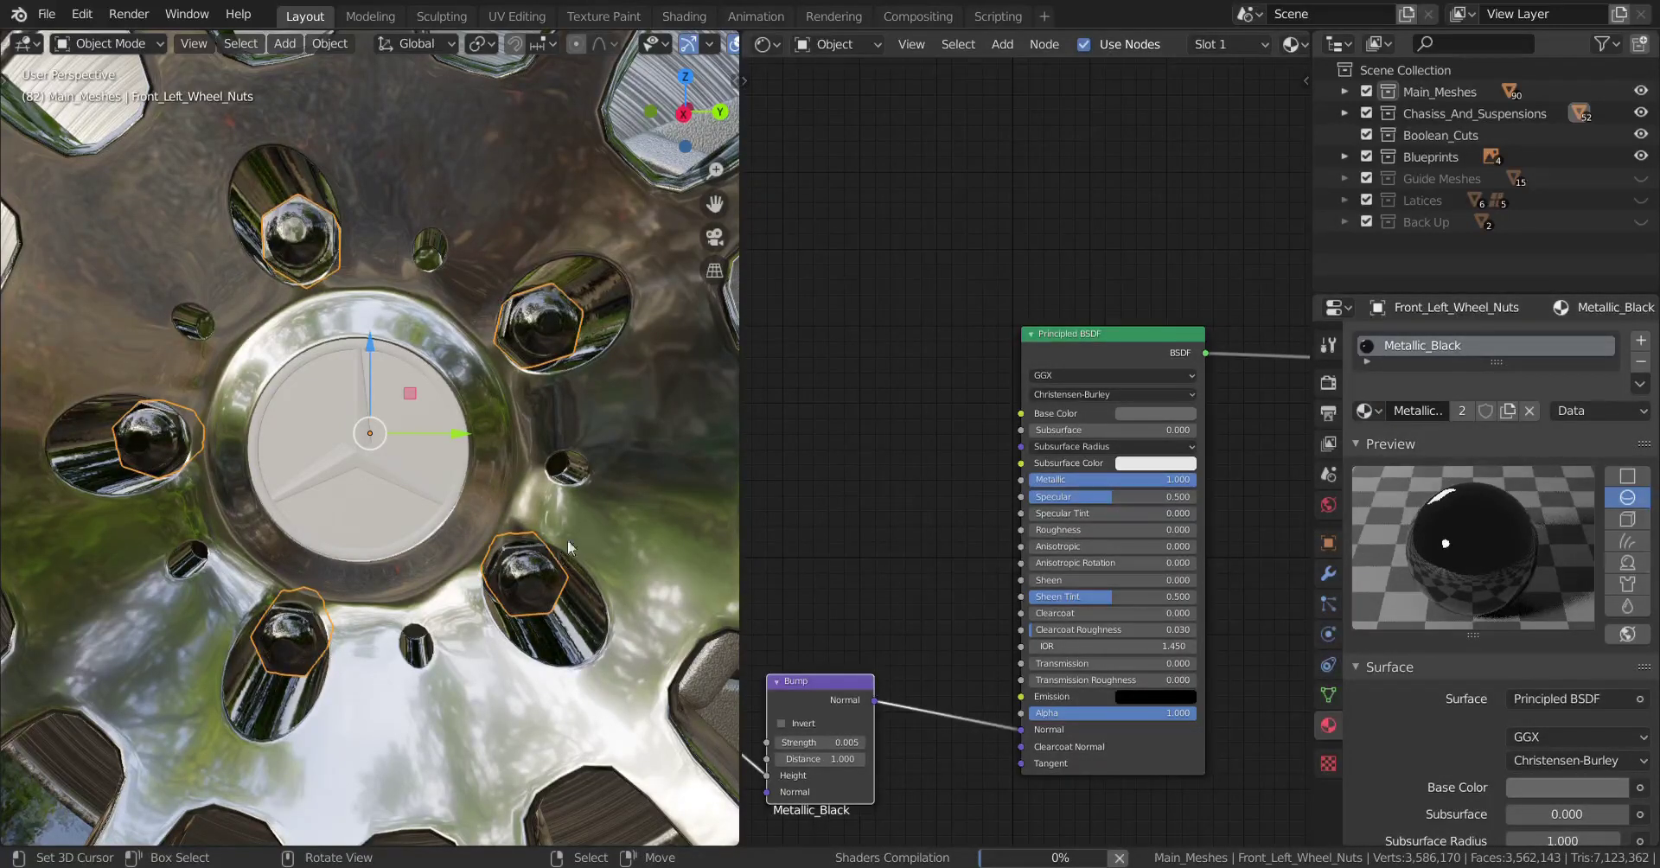
left_click(1408, 412)
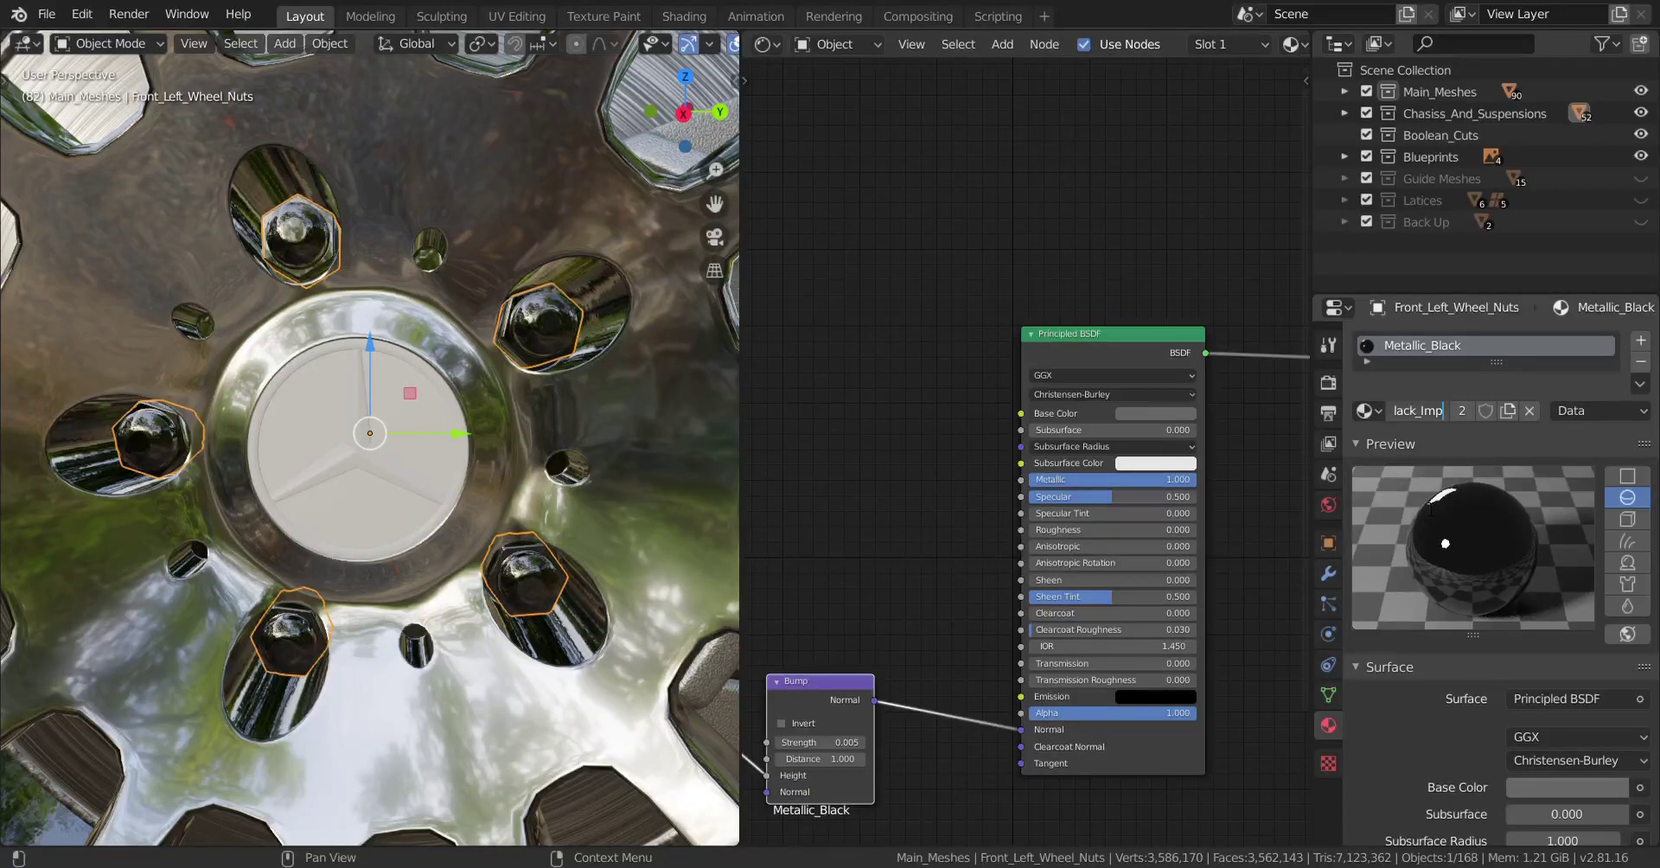
key("Return")
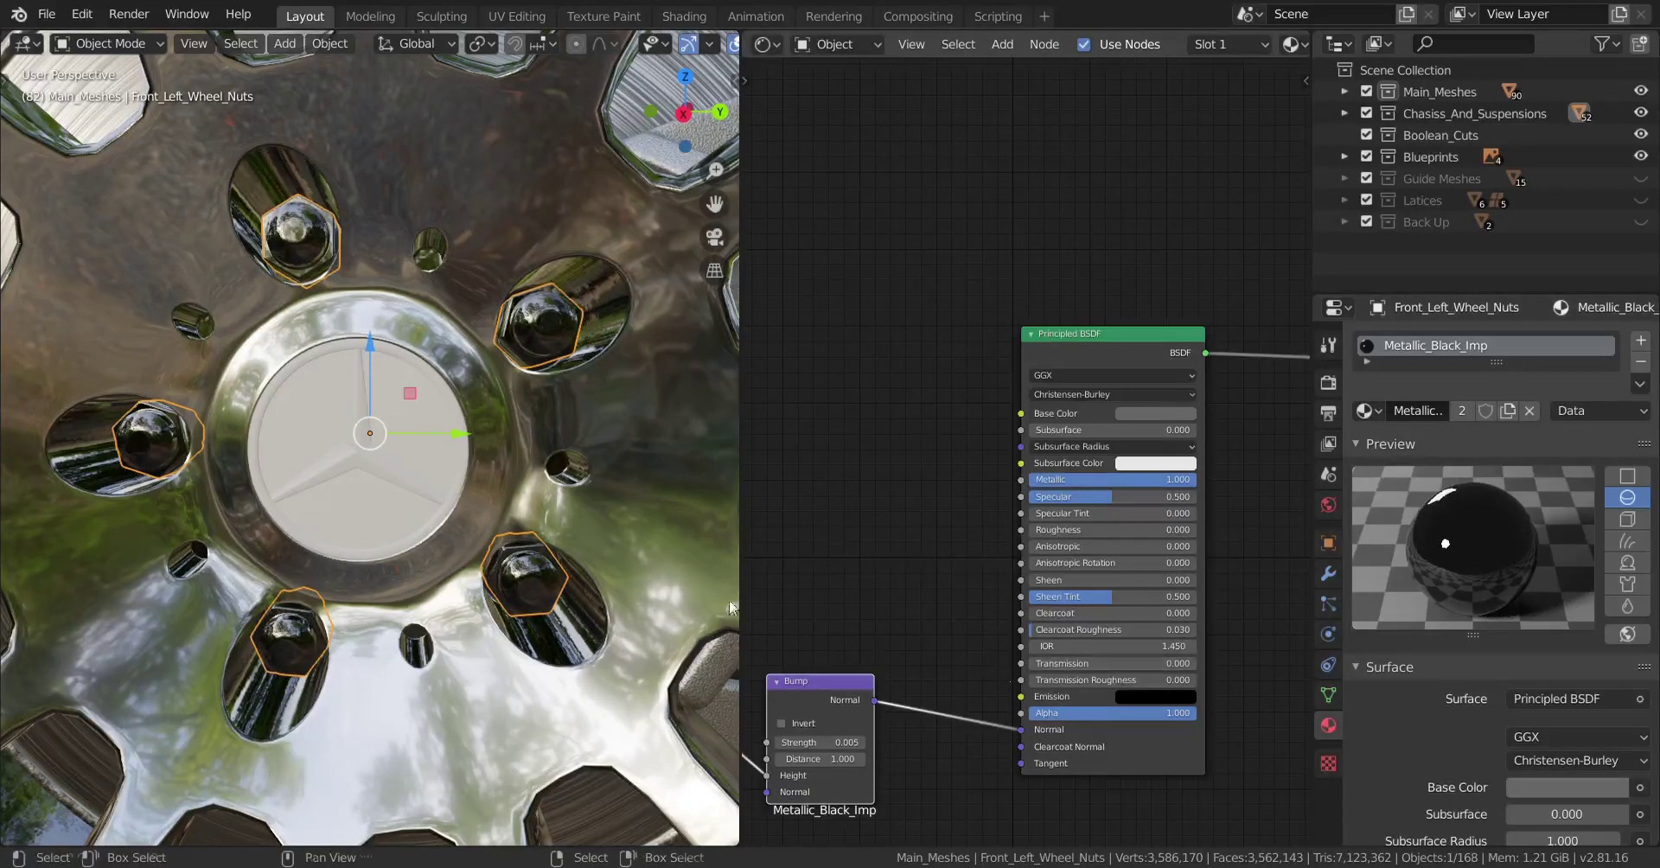
- Select the star logo at the centre of the front left rim
scroll(416, 550, "down", 3)
scroll(416, 550, "up", 5)
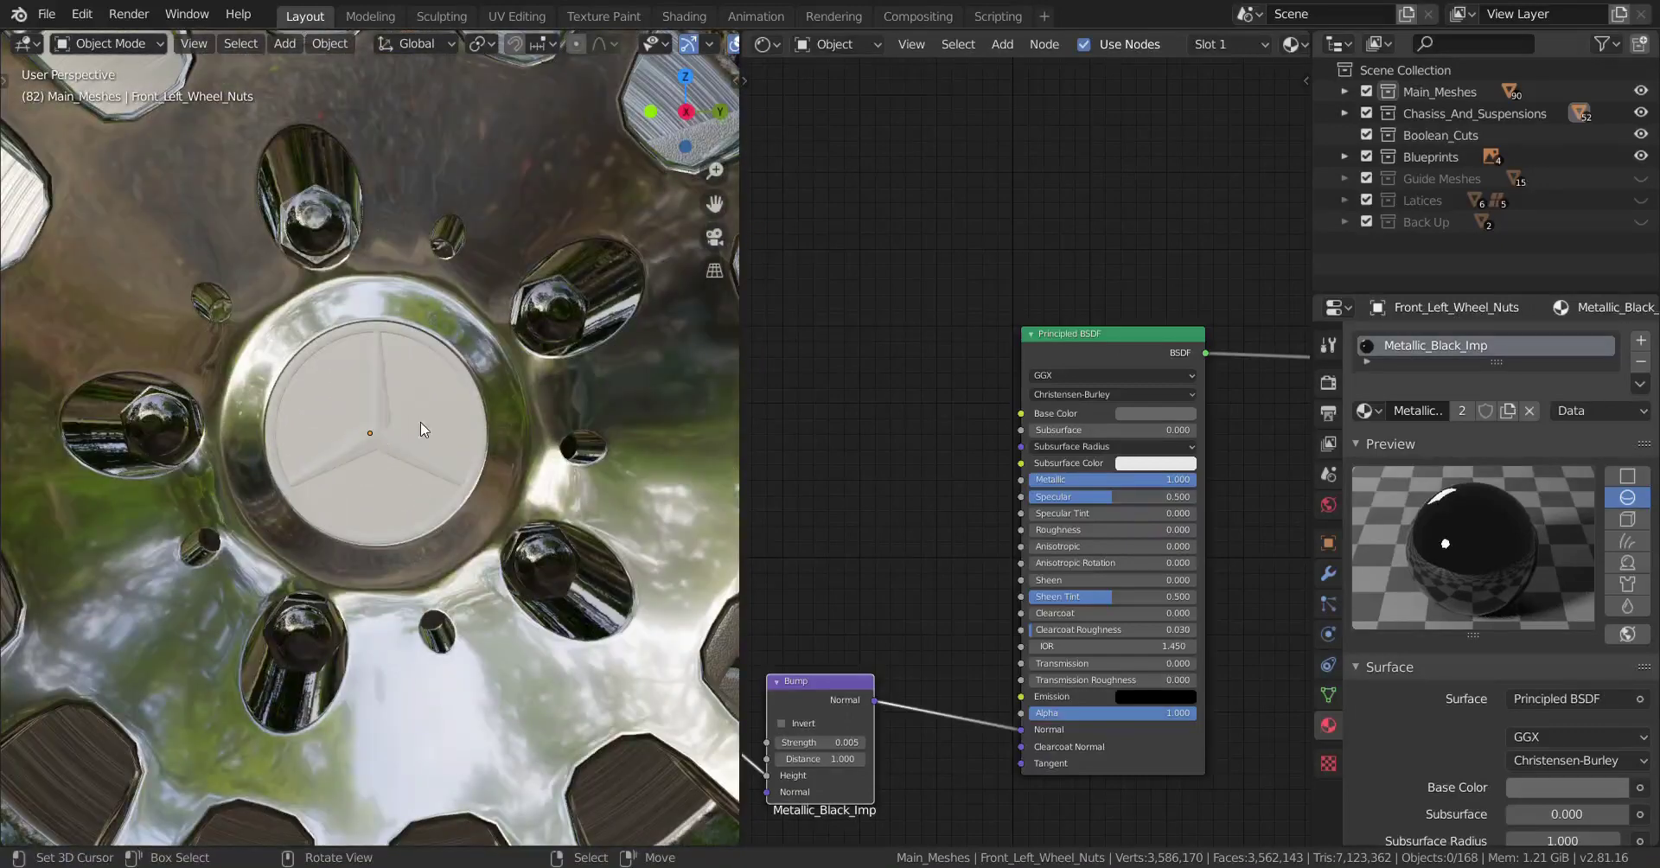
left_click(420, 429)
scroll(422, 432, "up", 2)
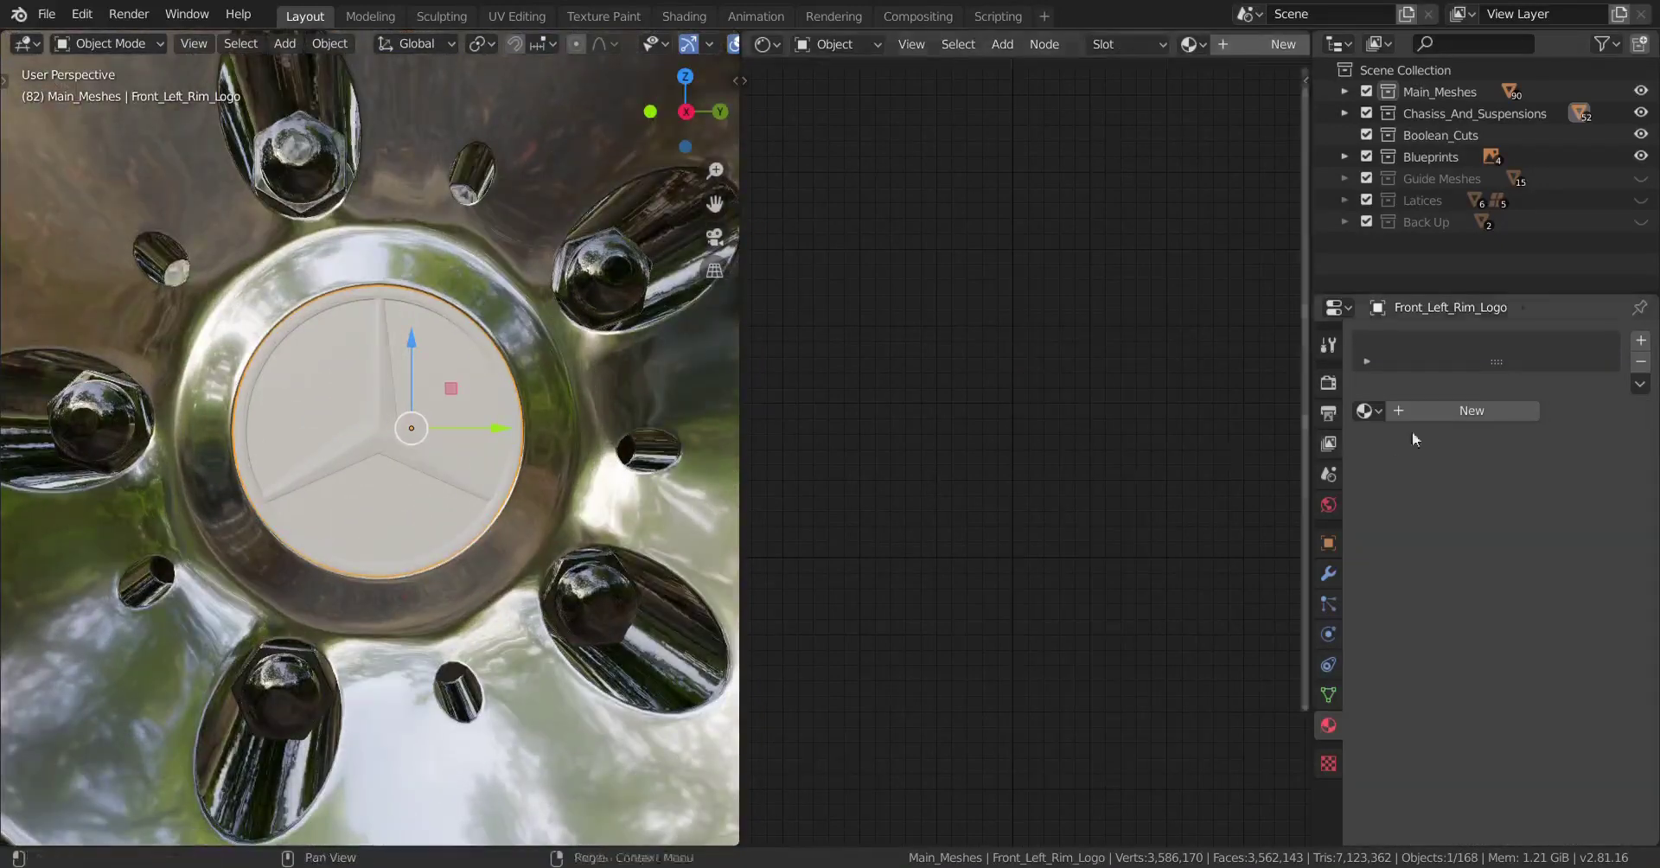
key("g")
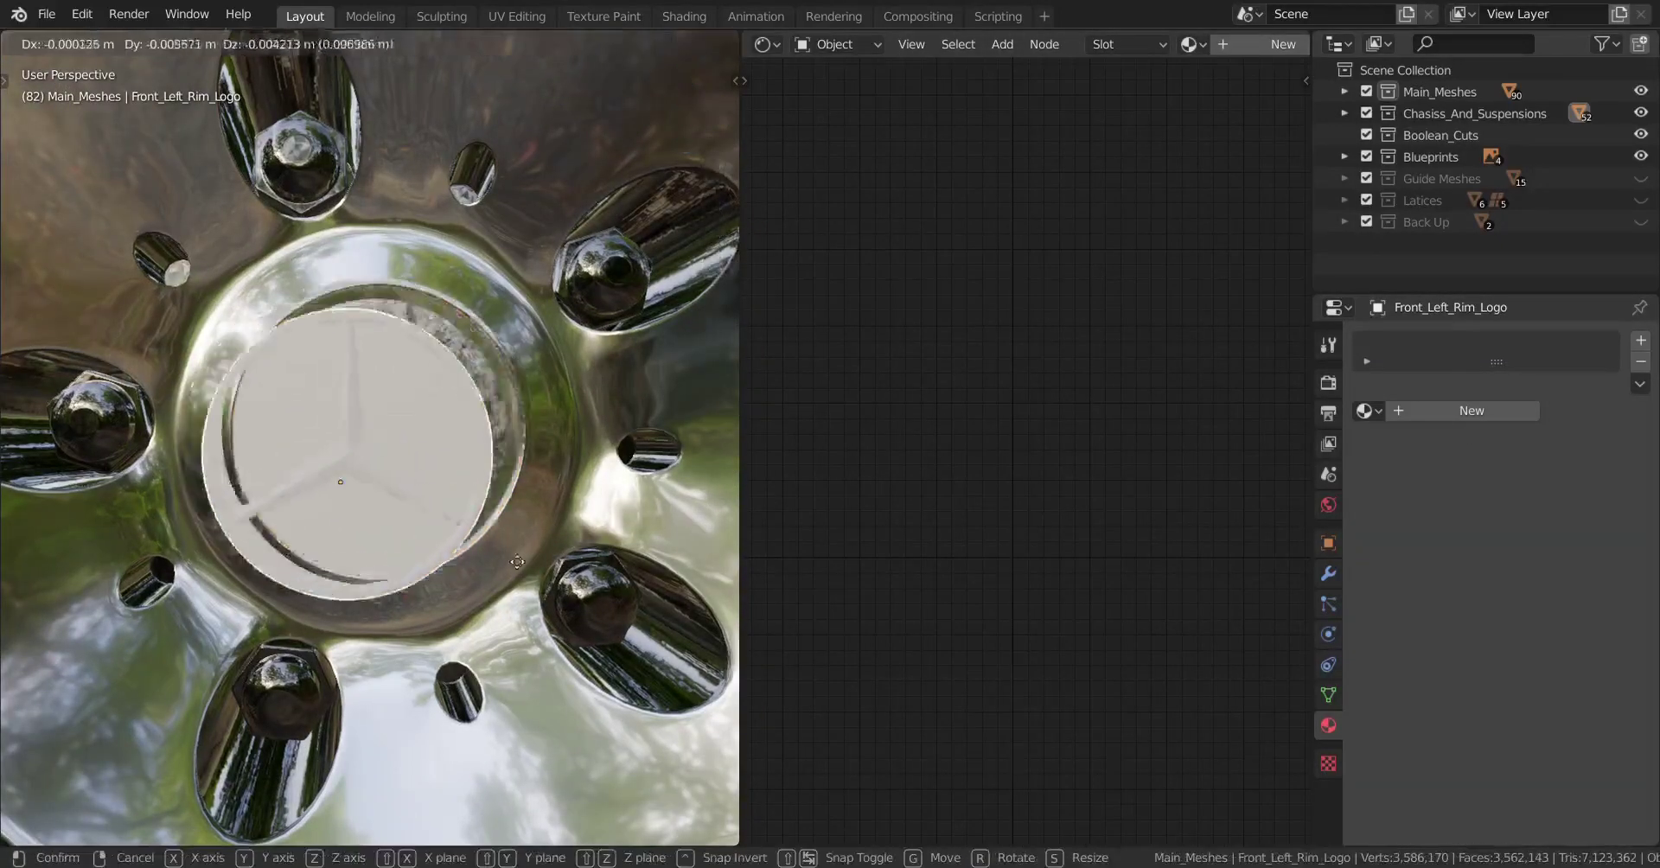
right_click(519, 669)
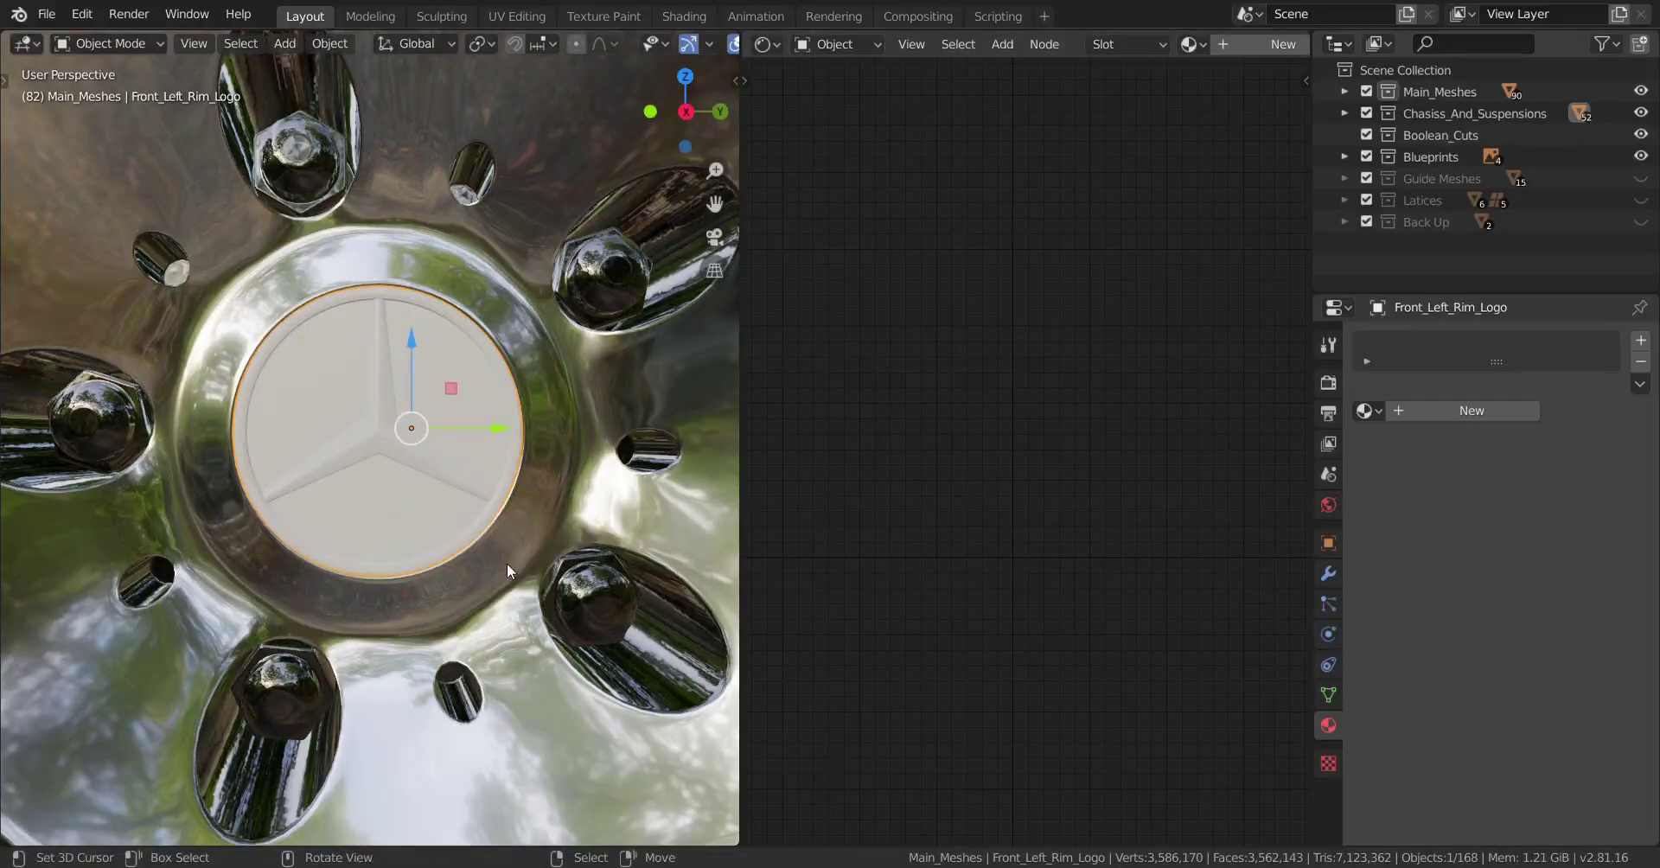
key("h")
mouse_move(397, 622)
middle_mouse_down()
mouse_move(340, 626)
mouse_move(418, 623)
middle_mouse_up()
key("alt+h")
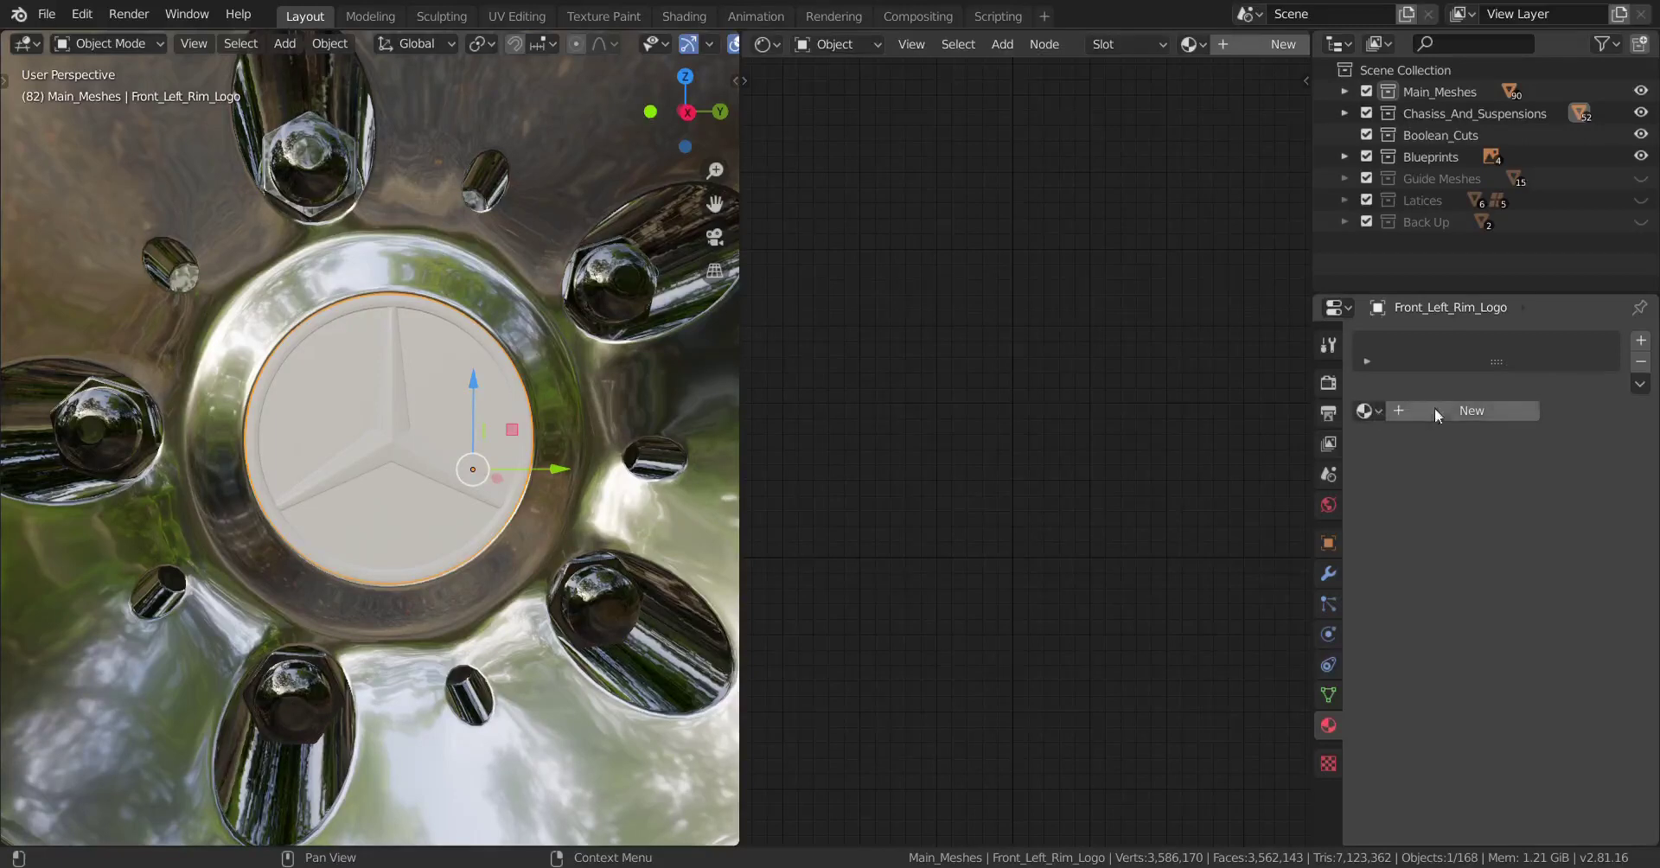
- Assign Metallic_Chrome_R-0.1 to the rim logo and add Metallic_Black_Imp in a second material slot
left_click(1367, 410)
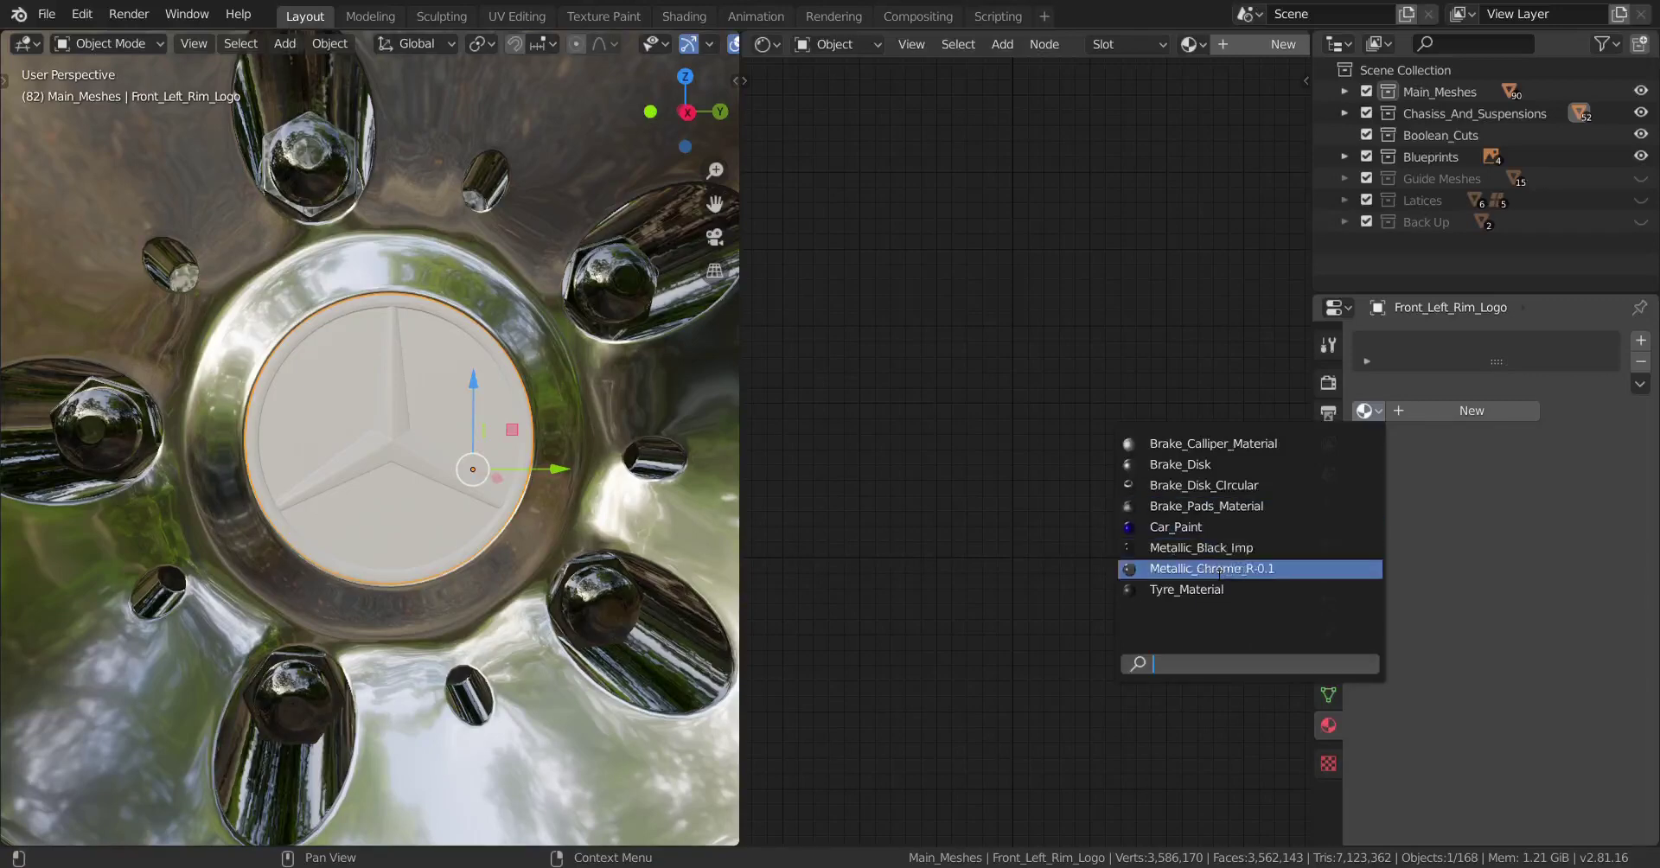
left_click(1294, 566)
left_click(1640, 340)
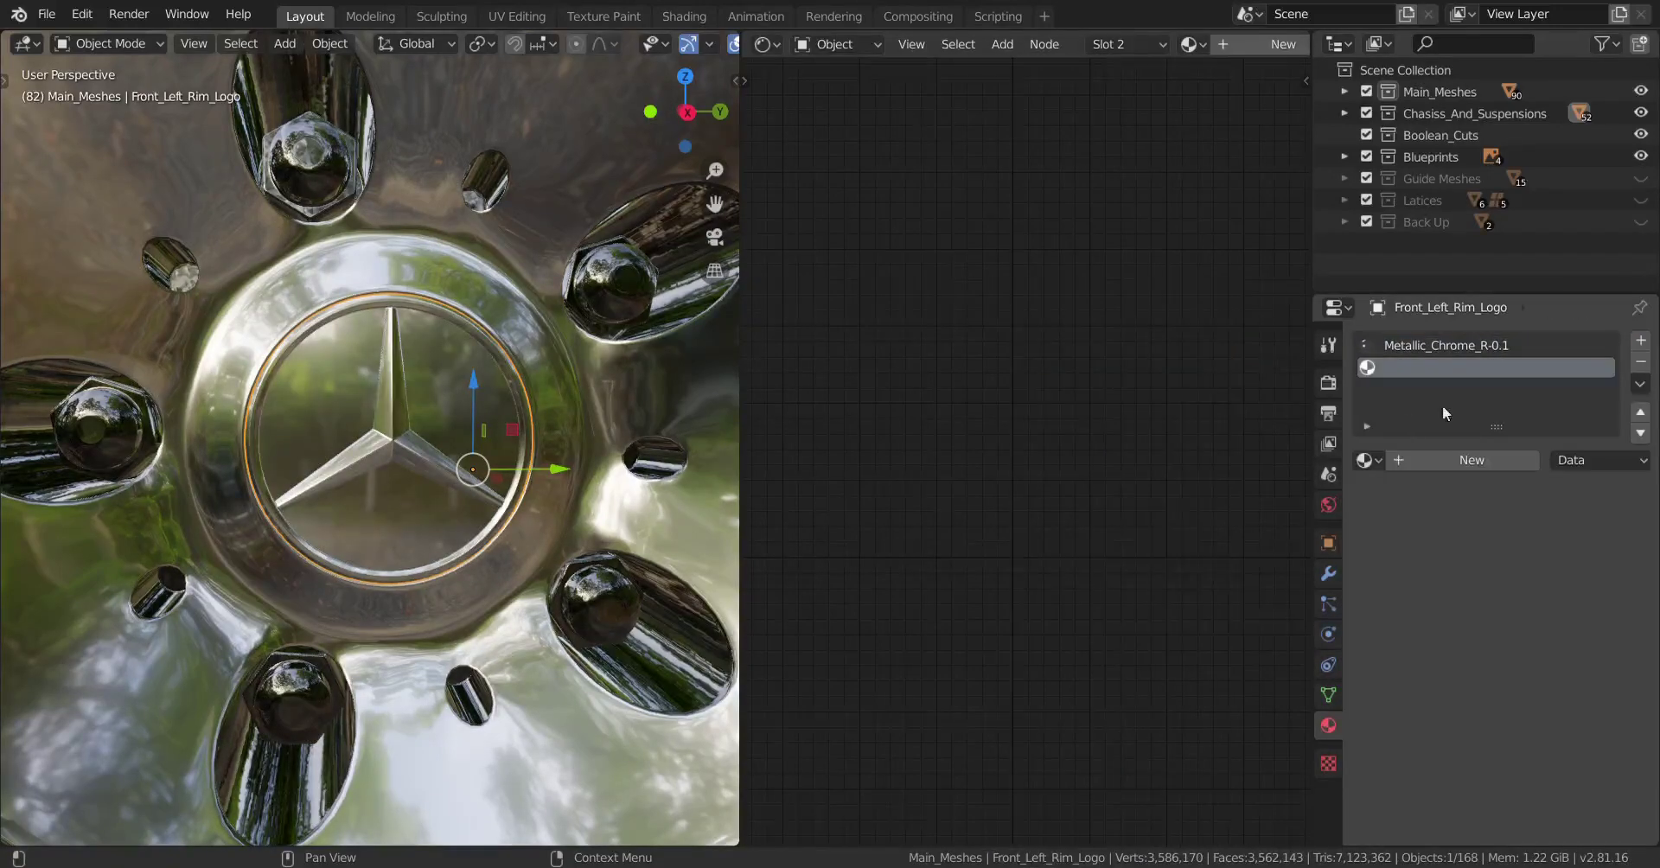
left_click(1365, 460)
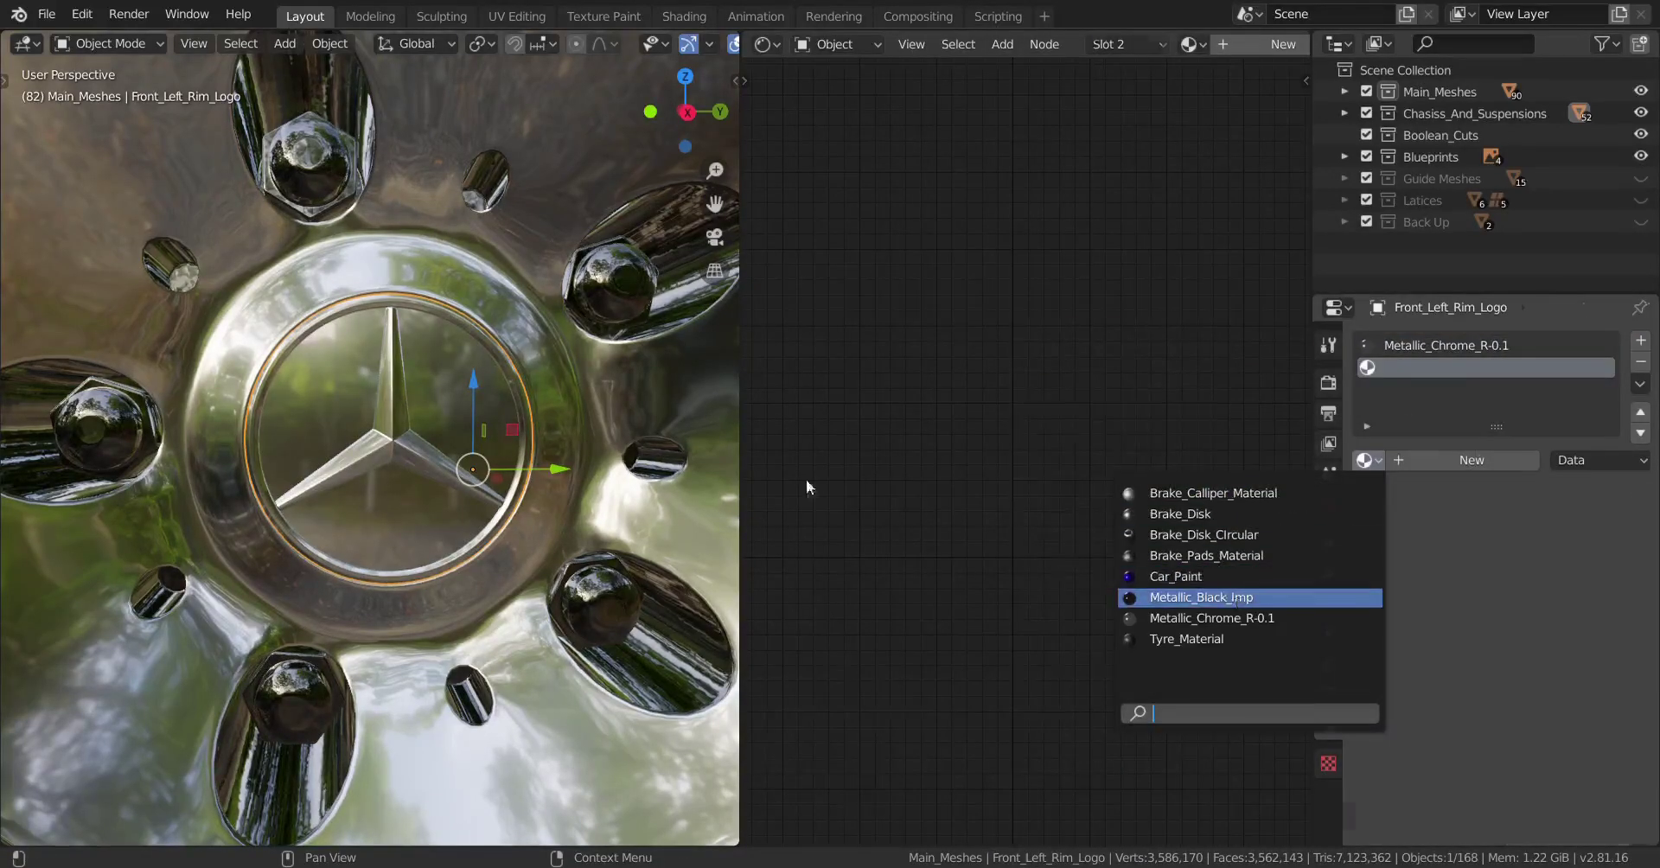
left_click(1236, 600)
- In Edit Mode, select the logo's linked star and outer ring geometry and hide it
scroll(446, 488, "up", 3)
middle_click_drag(418, 496, 463, 488)
key("Tab")
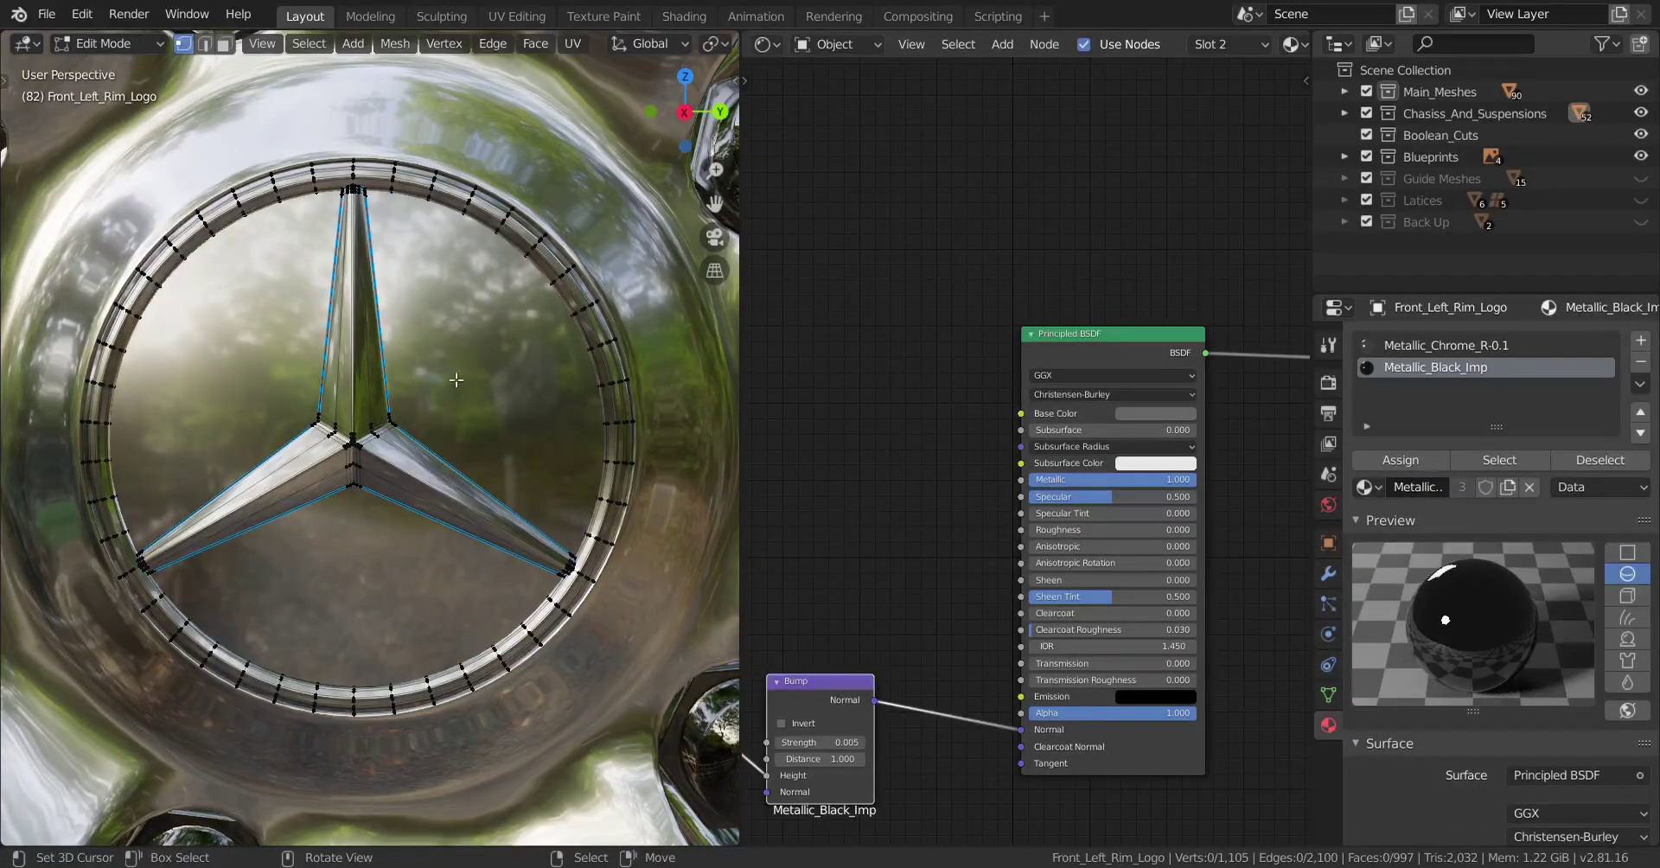
left_click(354, 415)
key("l")
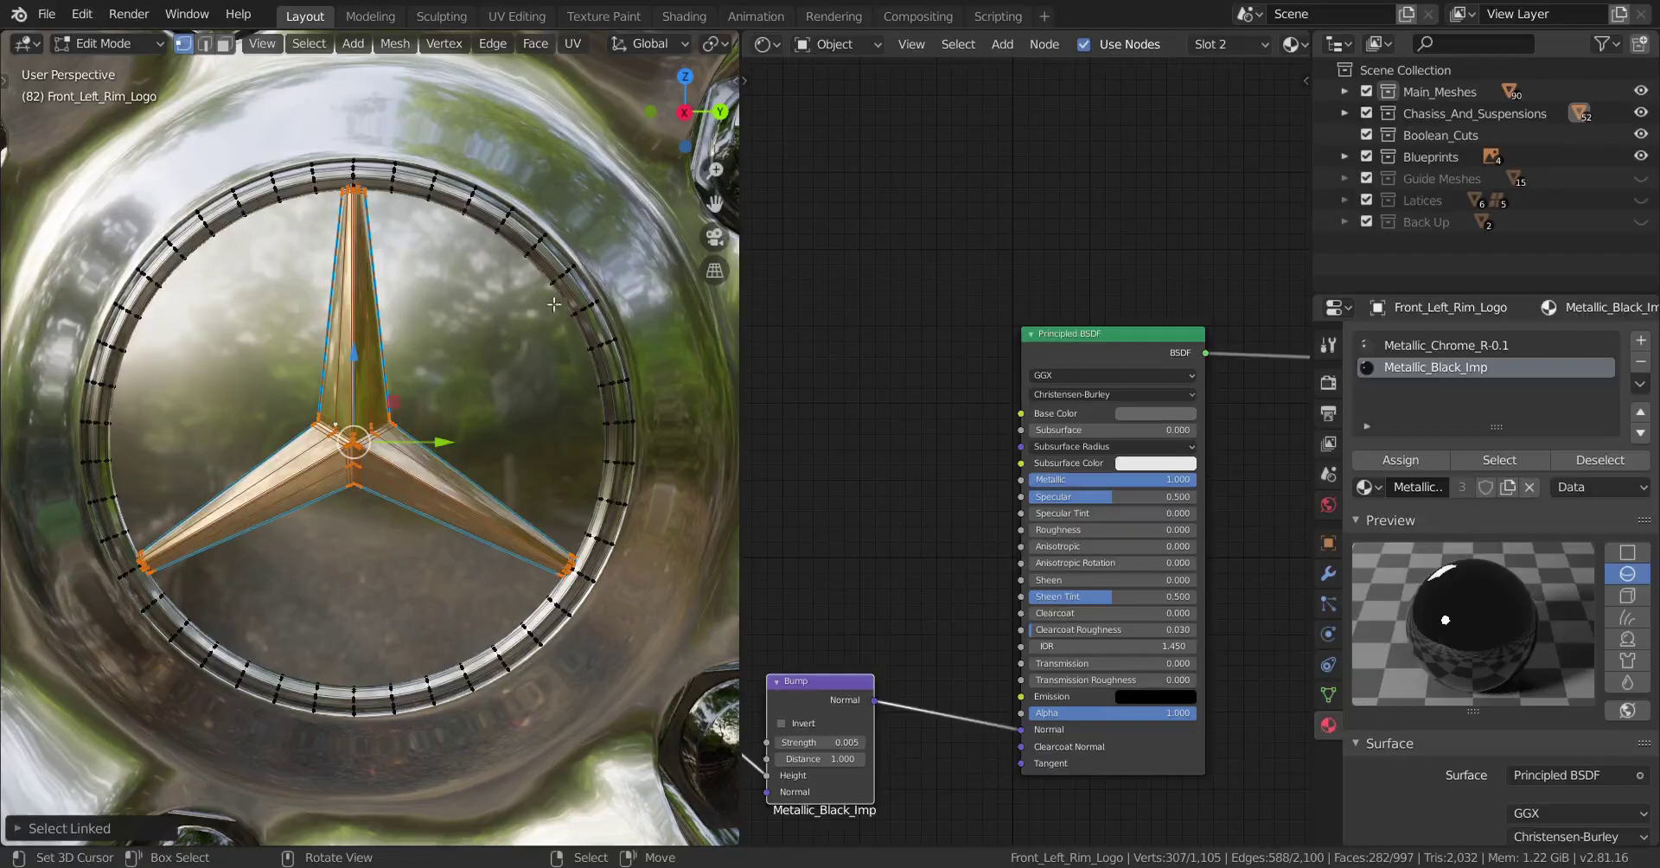
key("l")
key("h")
scroll(519, 315, "down", 7)
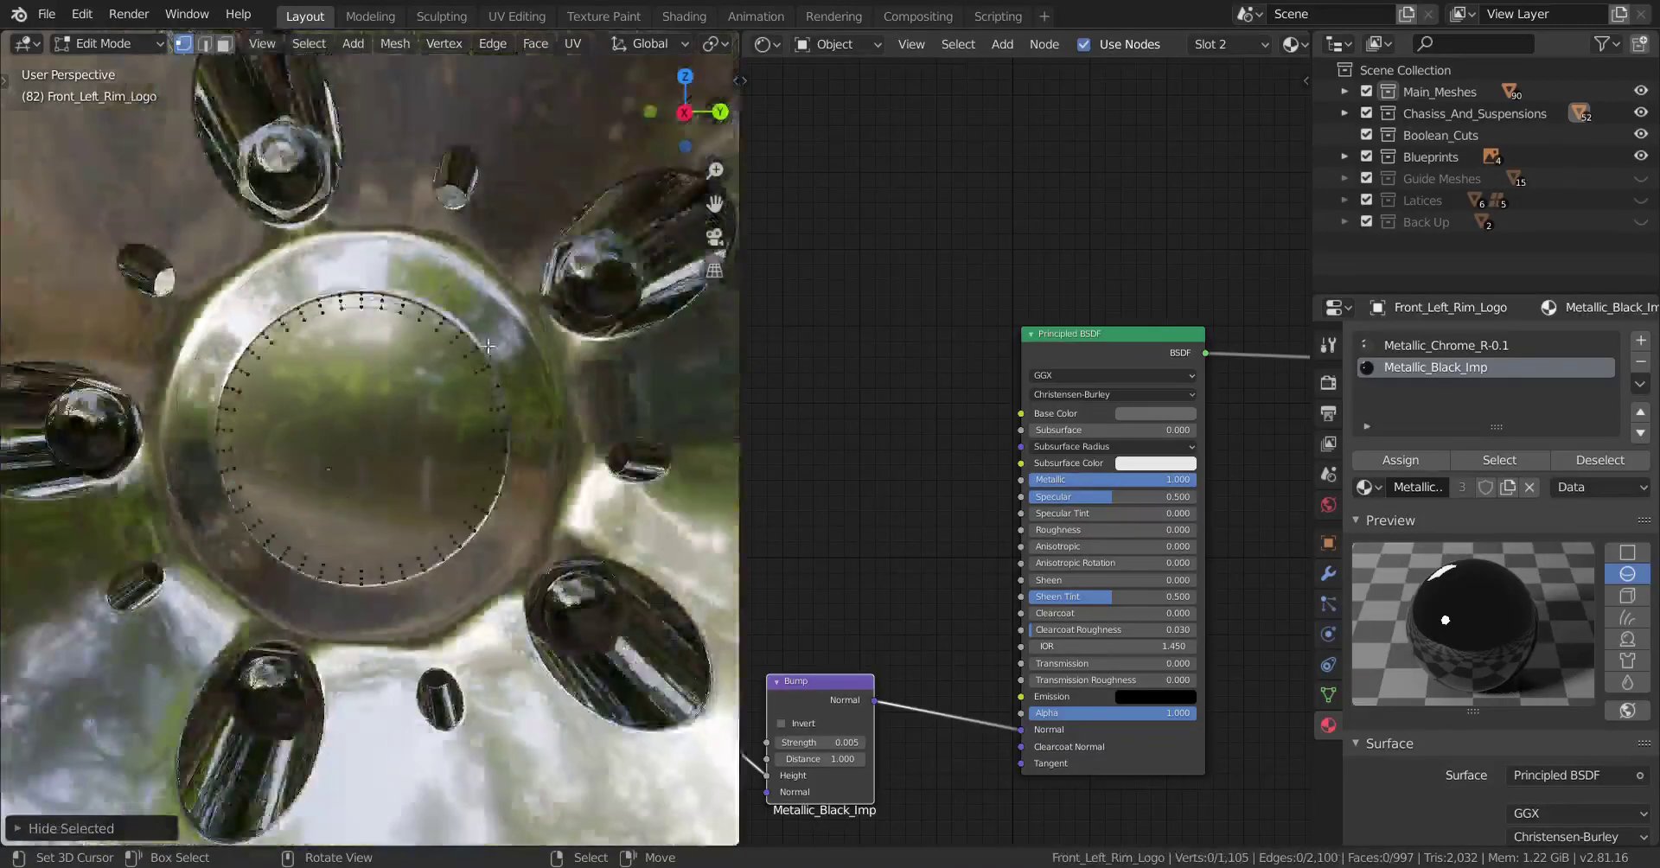
- Assign Metallic_Black_Imp to the logo's linked circular backing and return to Object Mode
scroll(444, 368, "up", 4)
left_click(437, 329)
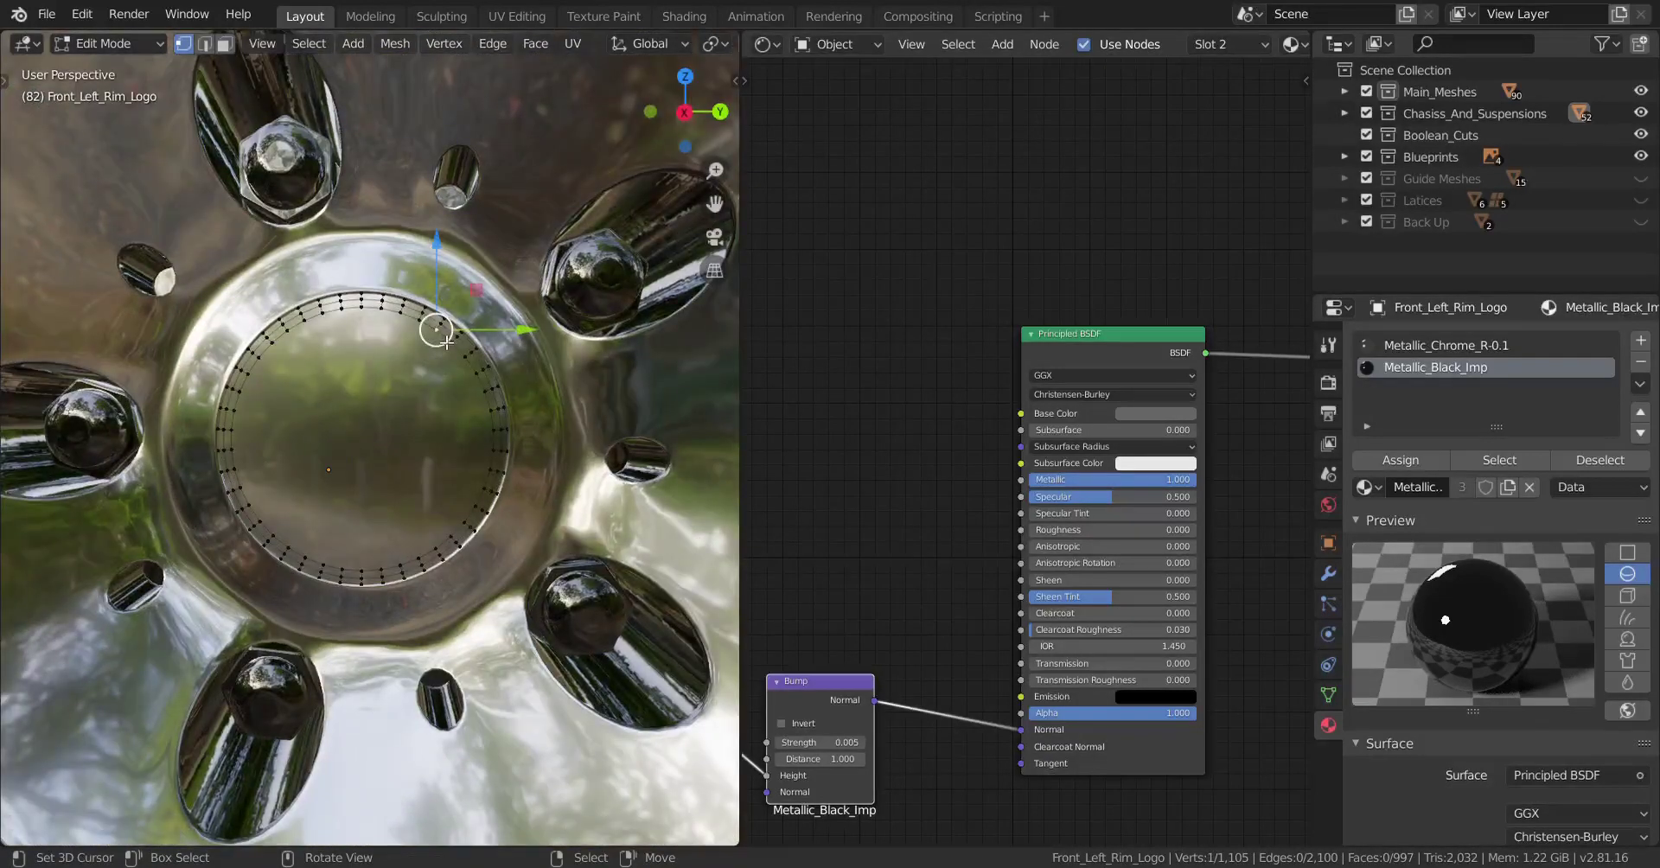
key("l")
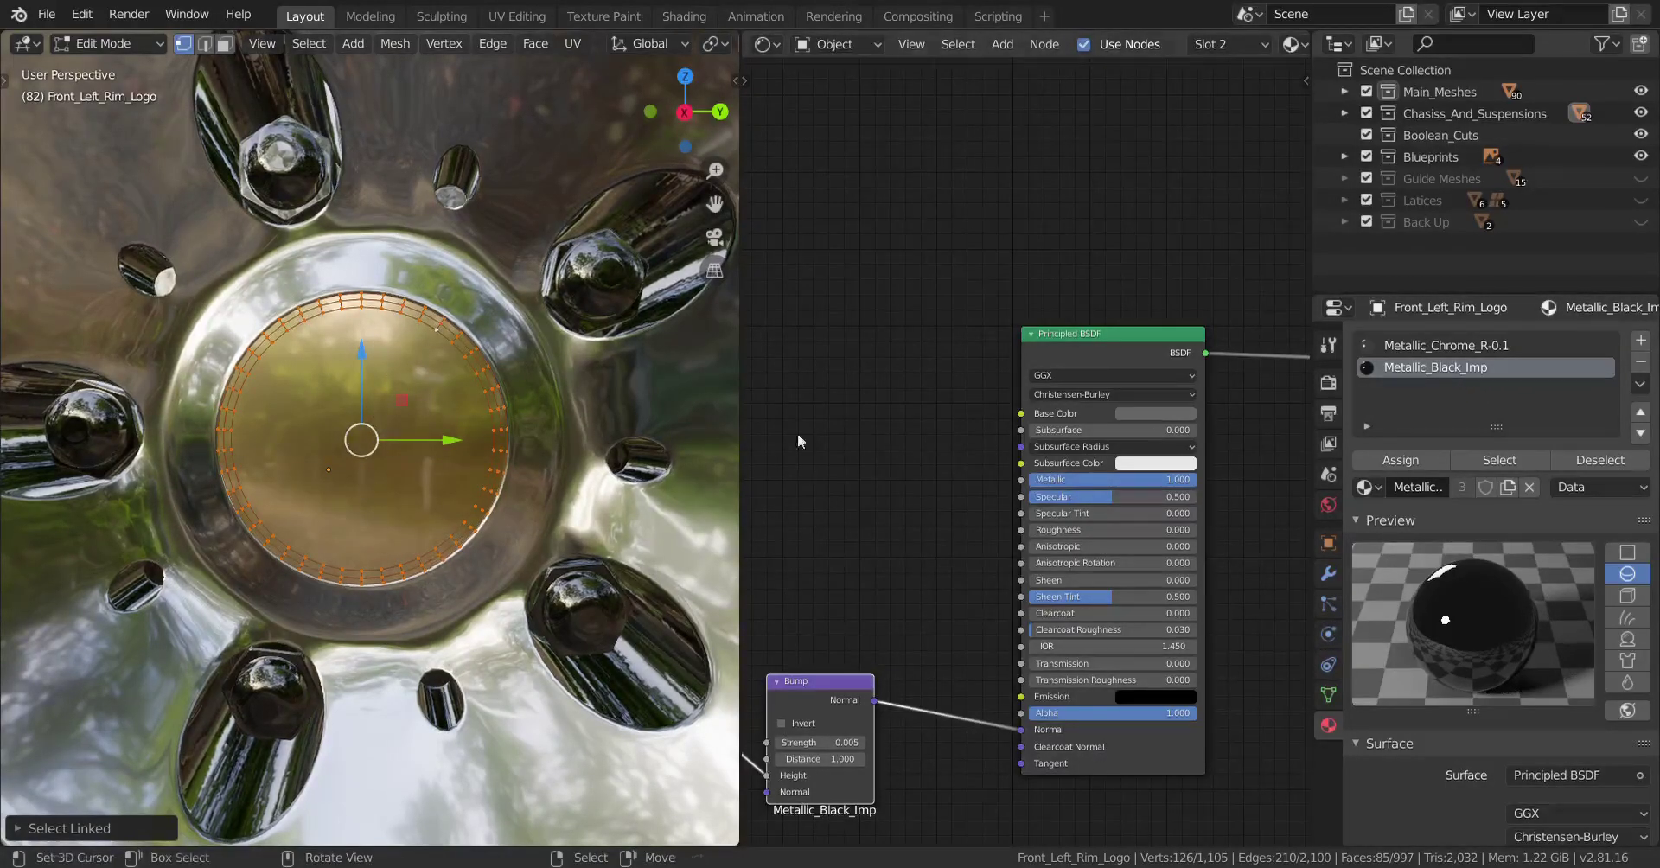
left_click(1392, 460)
scroll(456, 429, "up", 3)
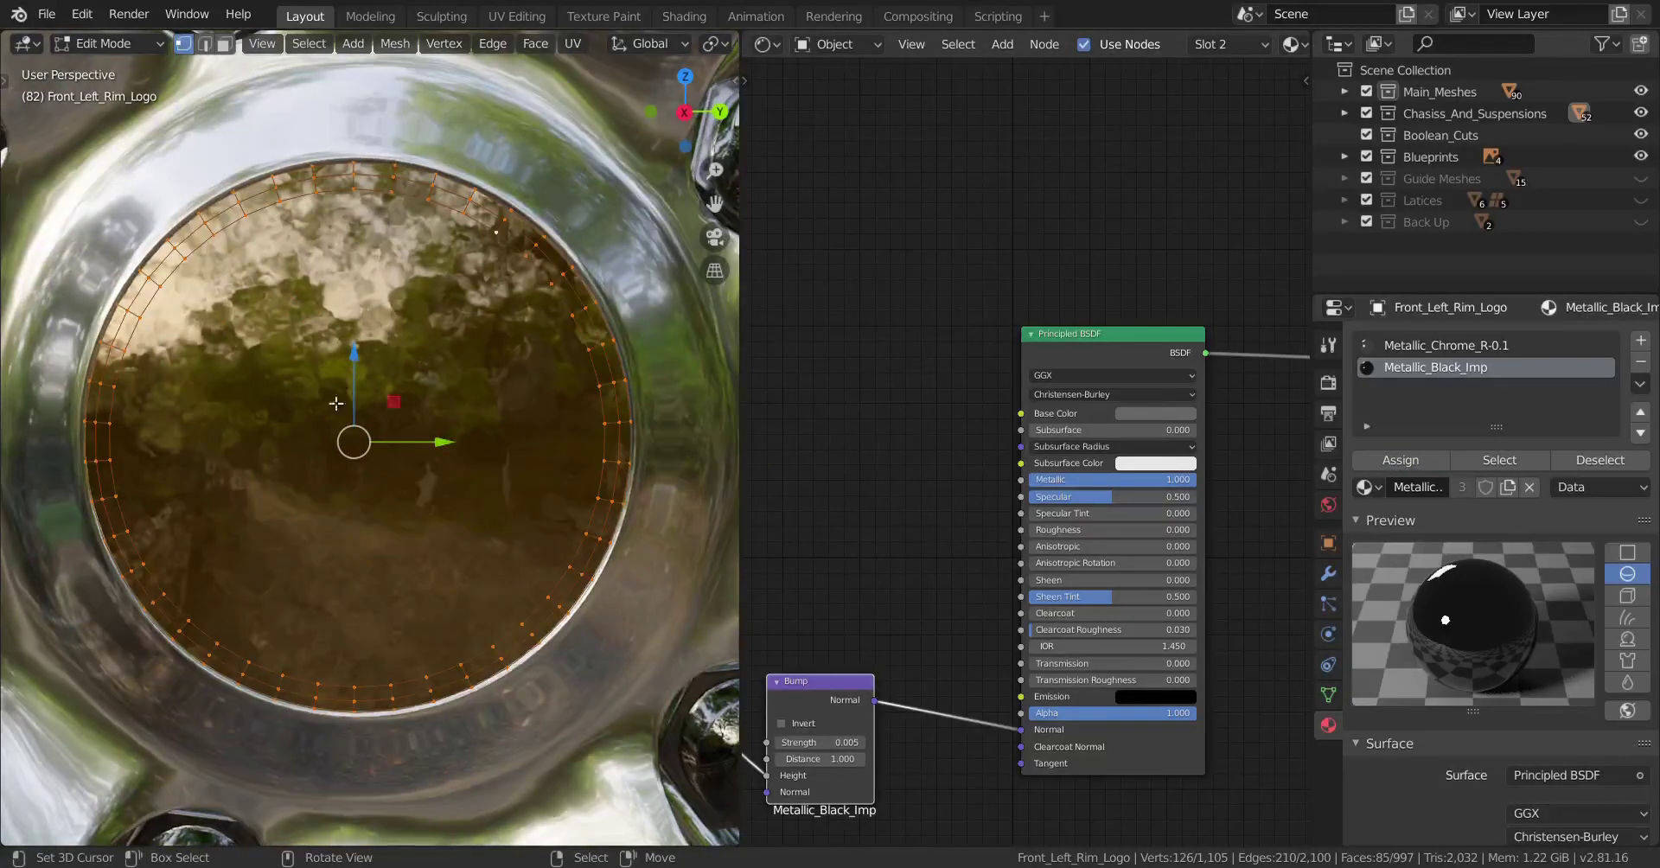
key("Tab")
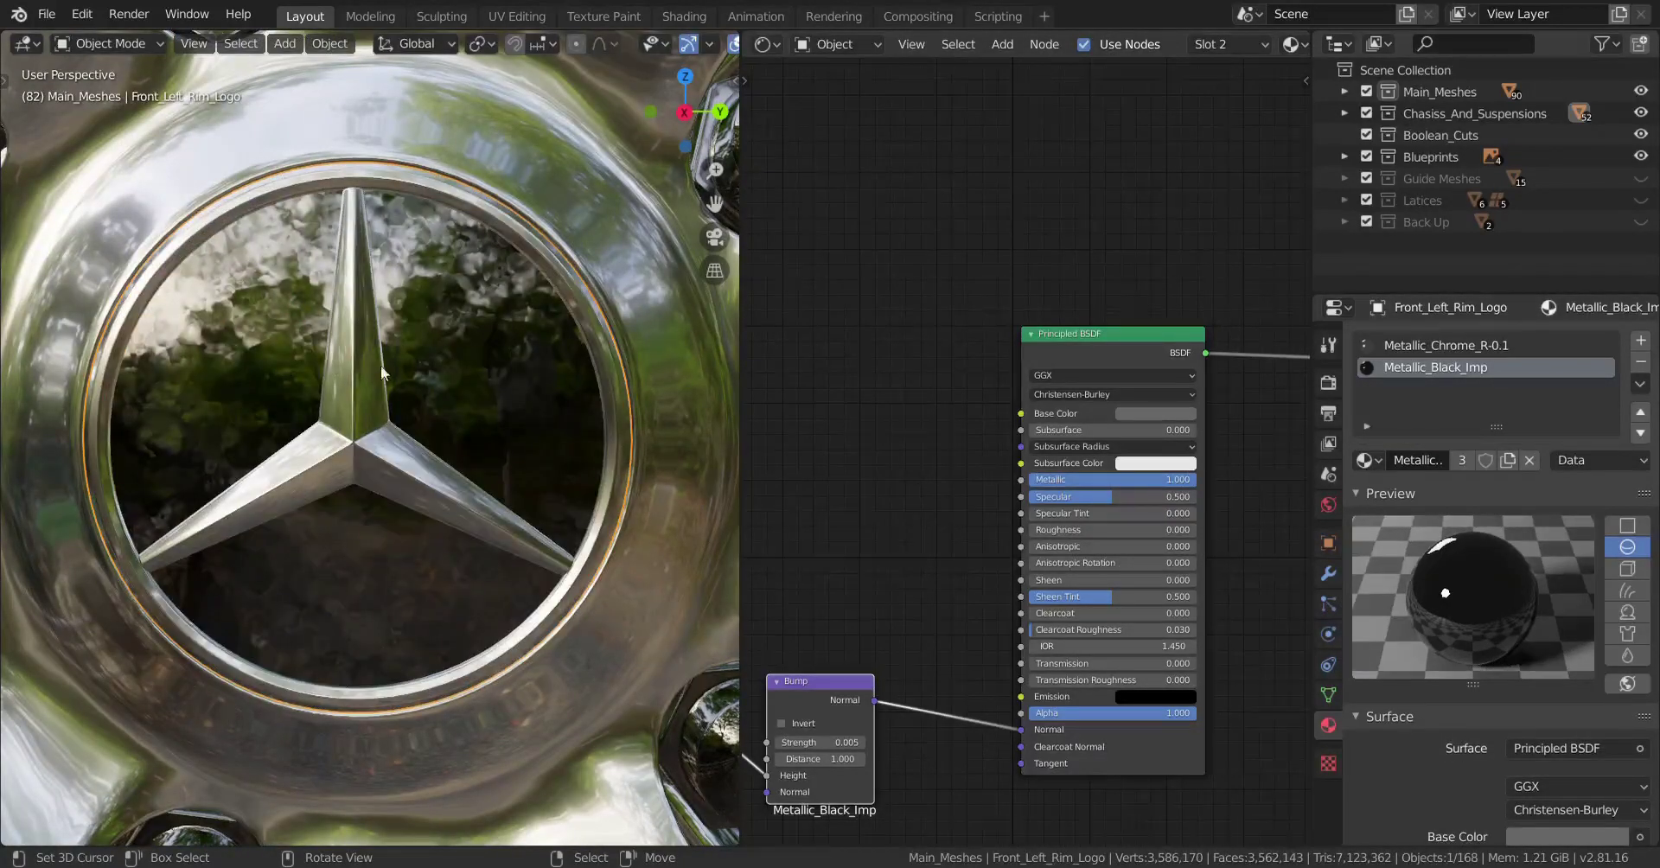
scroll(478, 379, "down", 2)
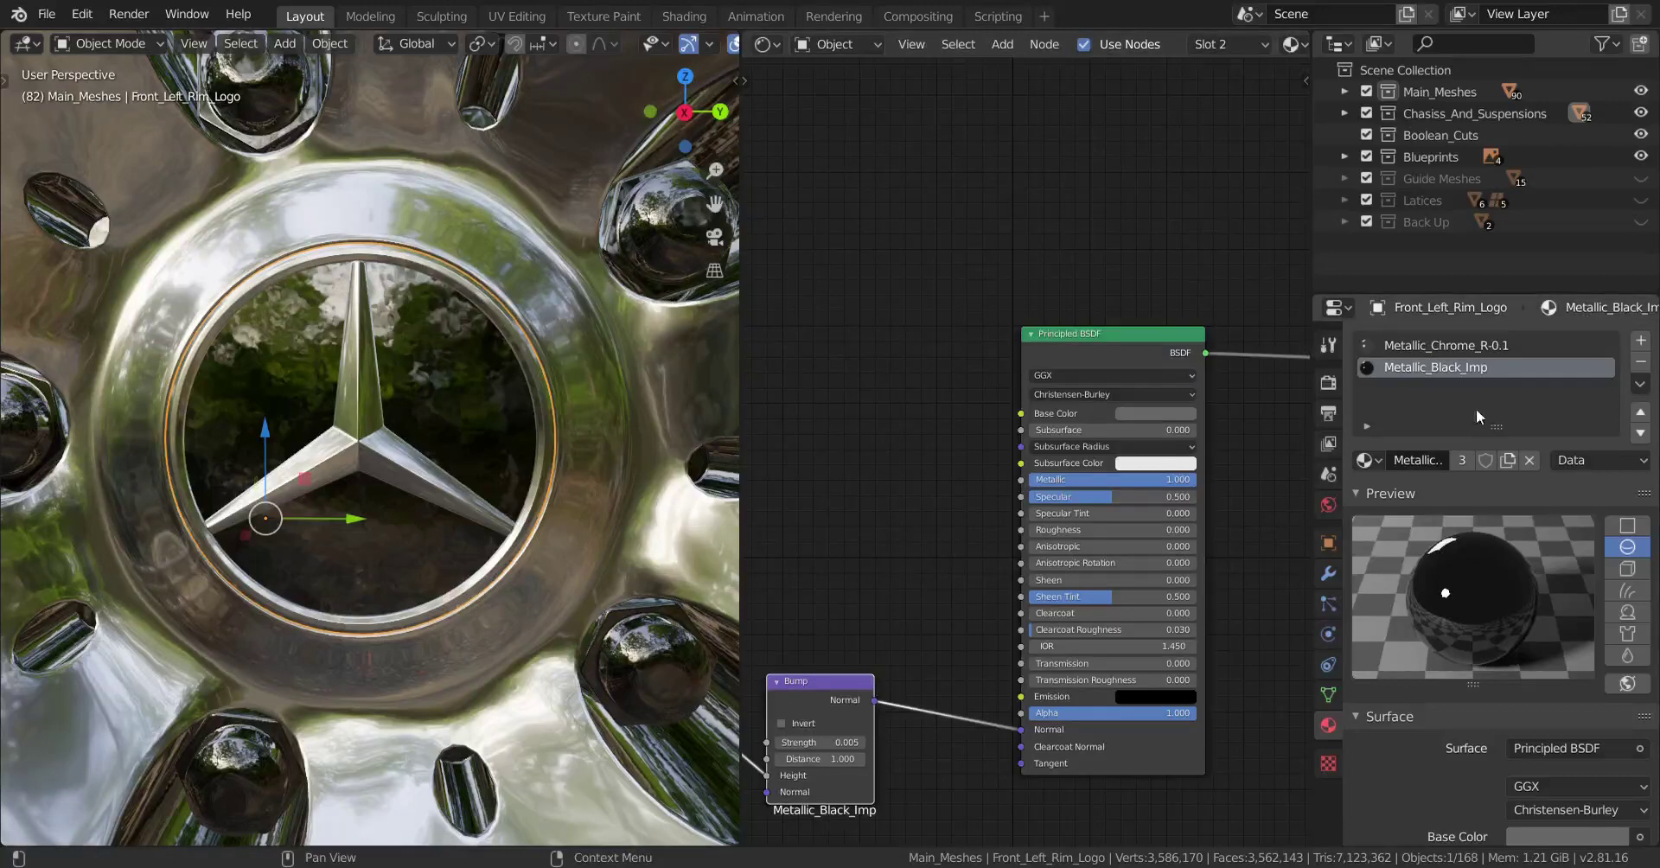
- Make a single-user copy of the Metallic_Black_Imp material for the rim logo
left_click(1507, 464)
scroll(415, 432, "down", 6)
scroll(445, 432, "down", 3)
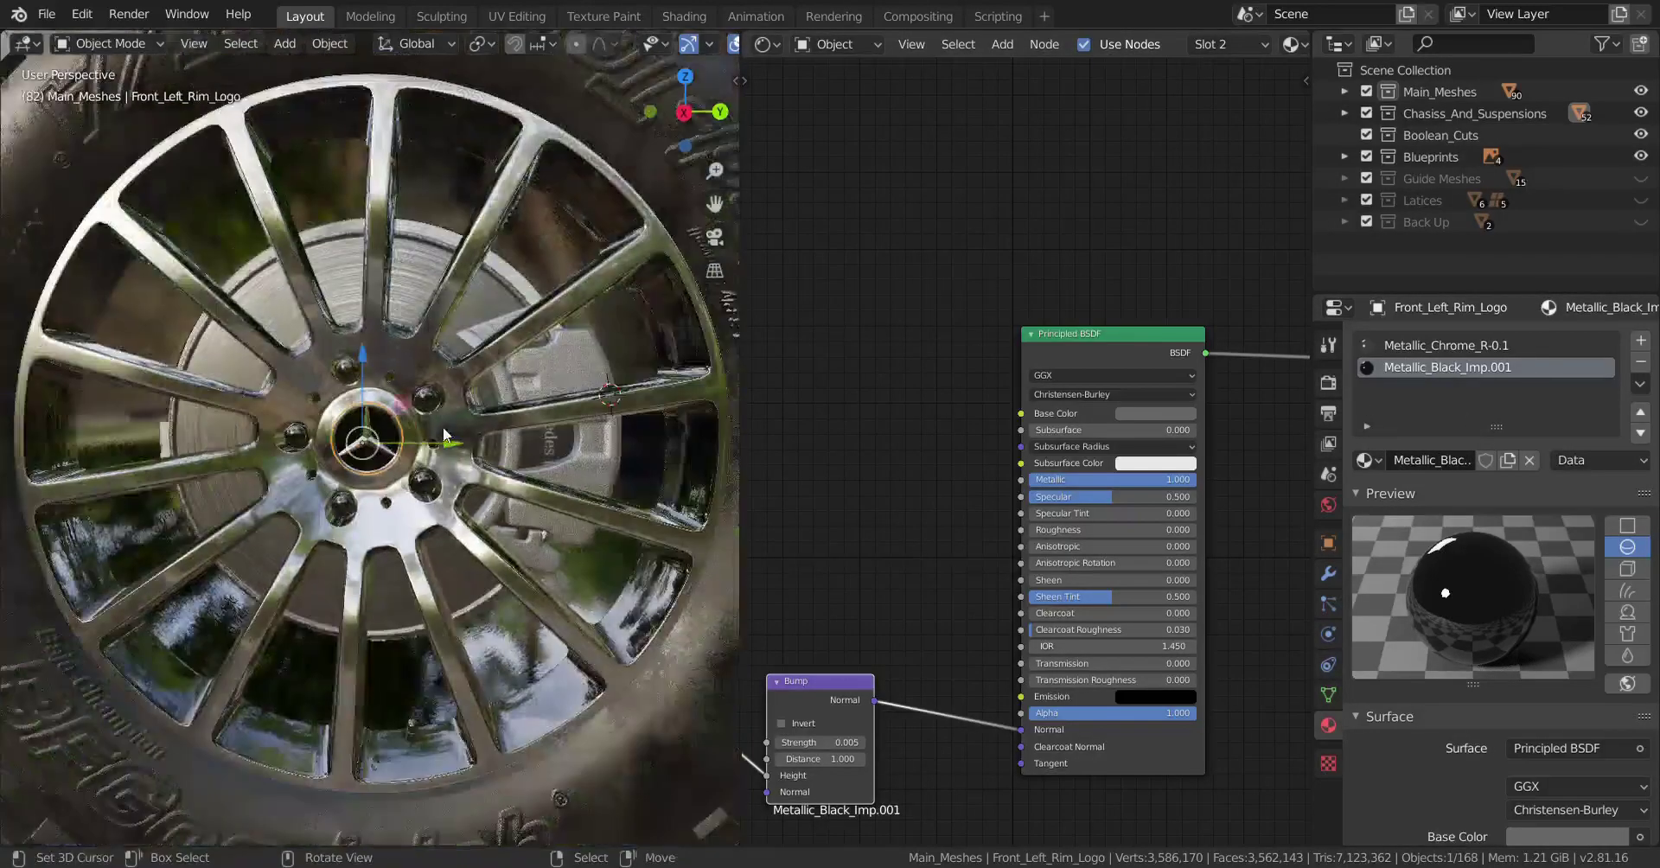
- Examine the rim logo up close and compare its material with the rim's Metallic_Black_Imp
middle_click_drag(444, 432, 429, 427)
scroll(430, 427, "up", 3)
scroll(407, 388, "down", 3)
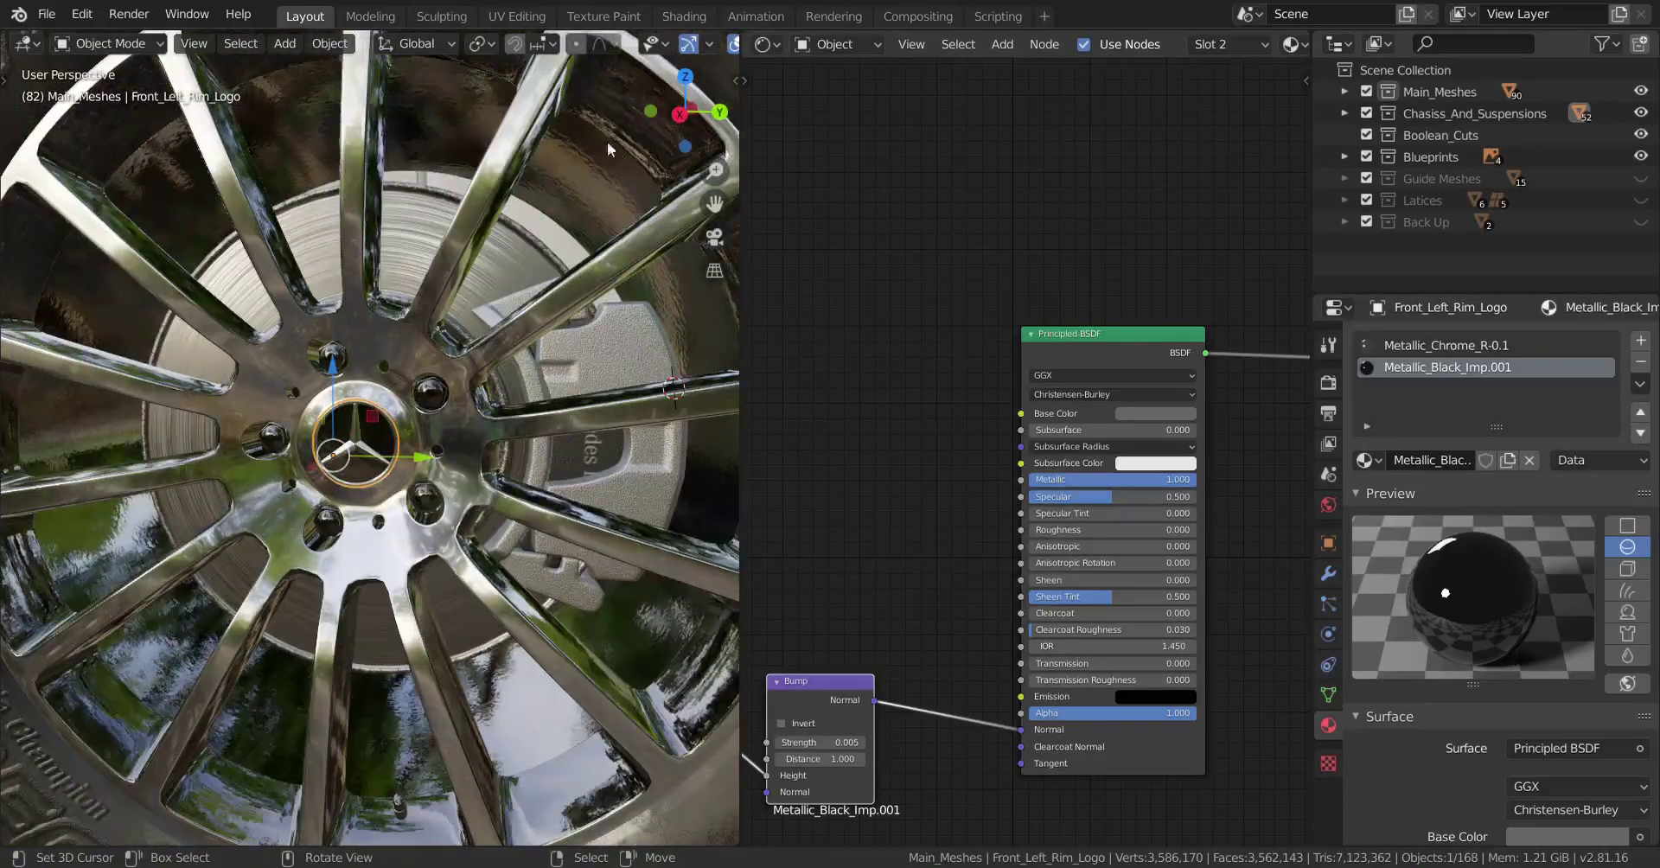
scroll(384, 429, "up", 3)
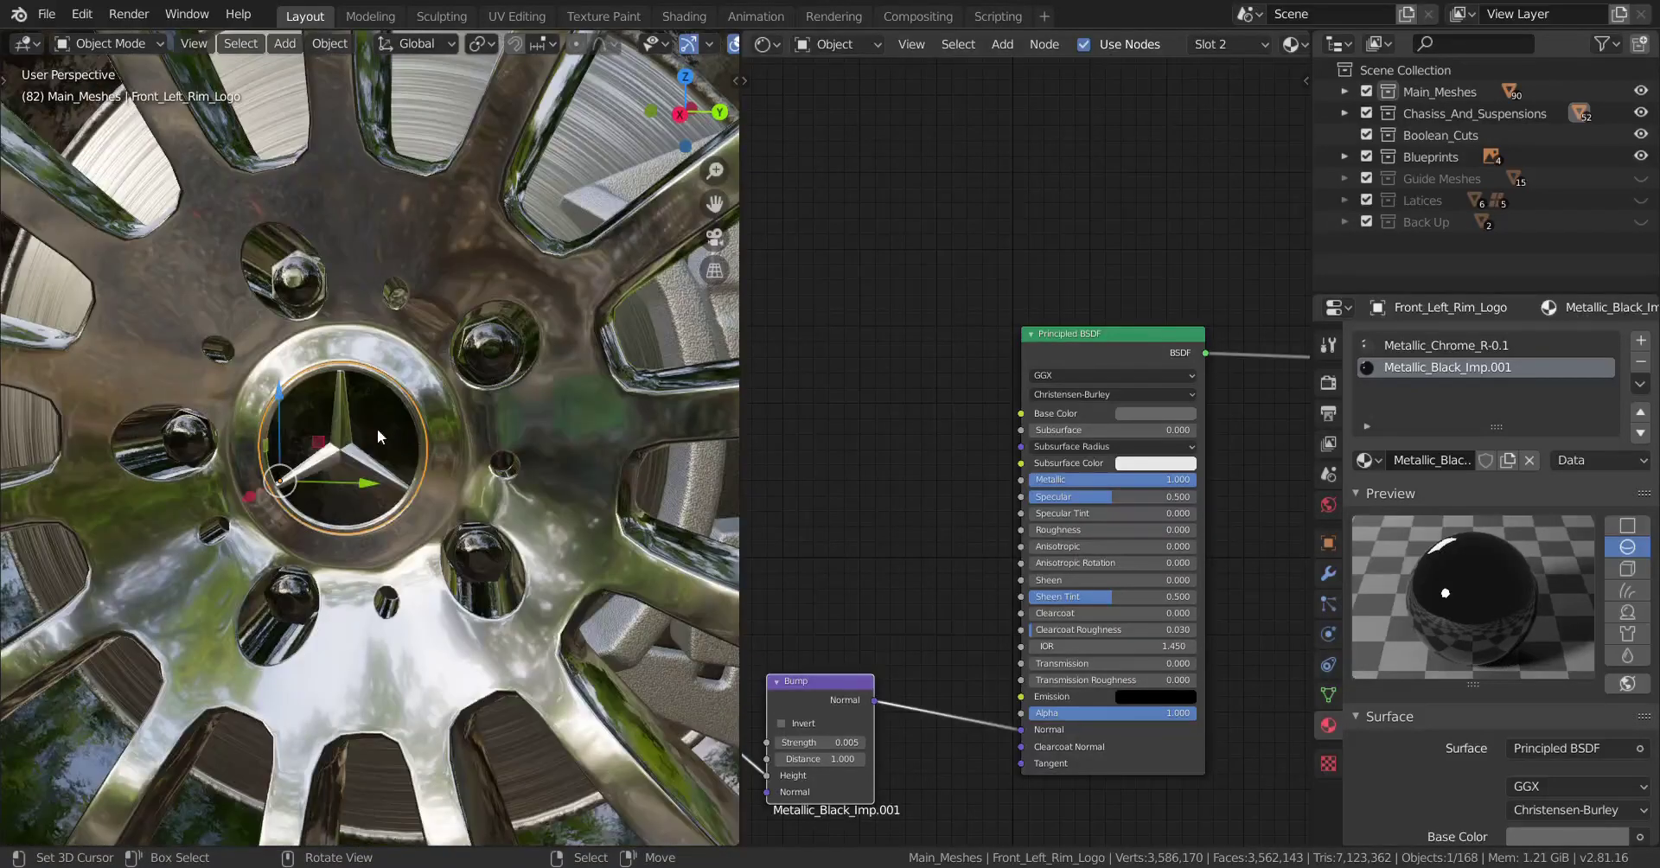
middle_click_drag(588, 173, 447, 306)
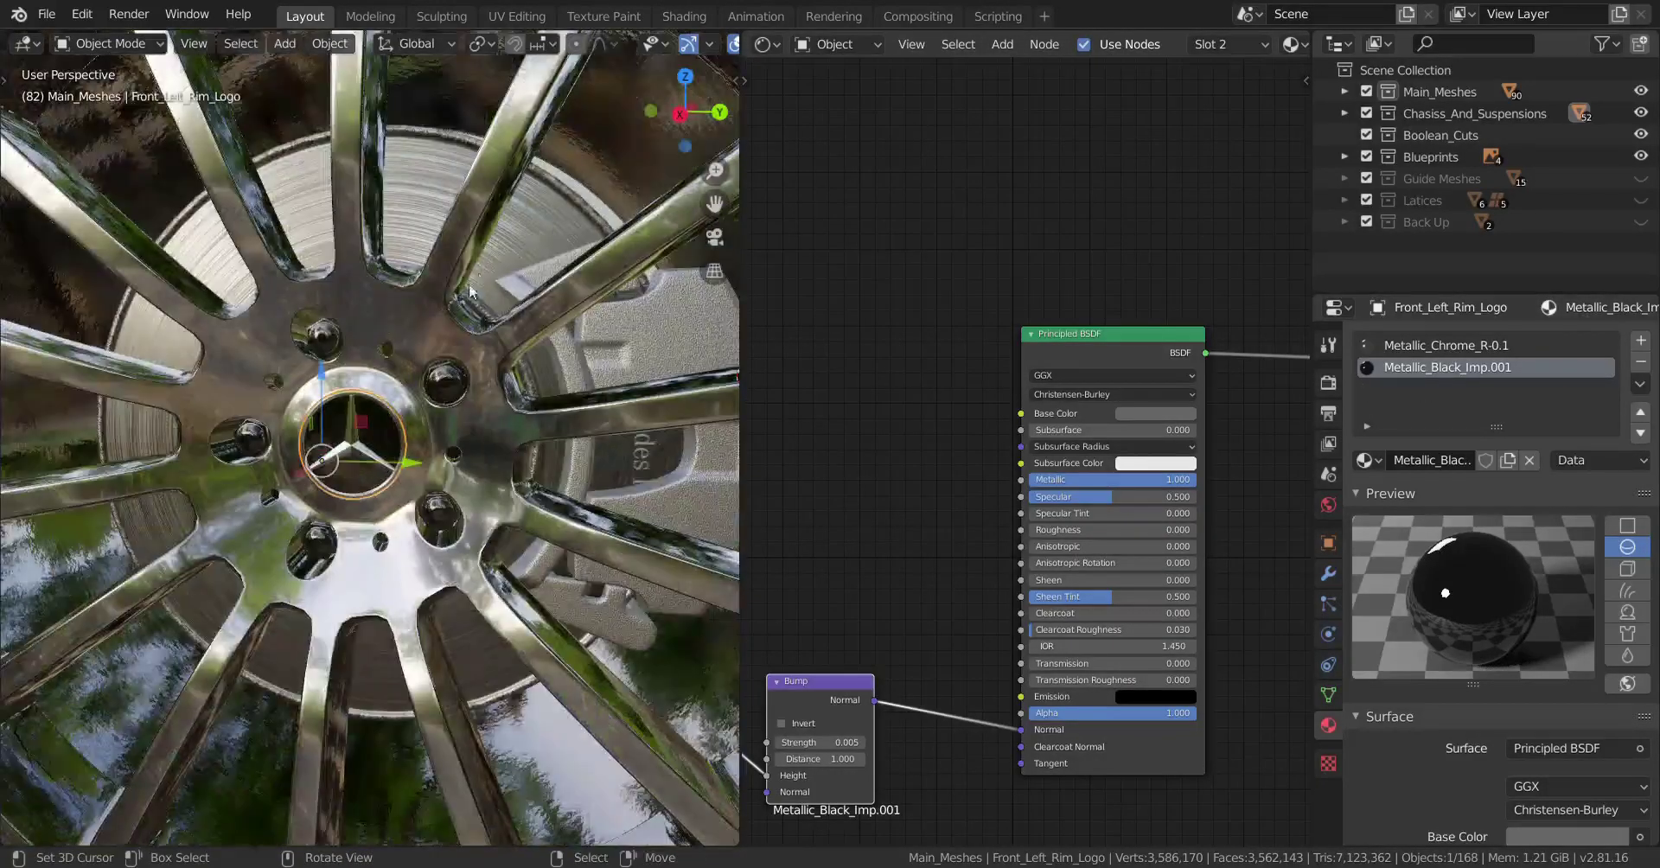
left_click(588, 164)
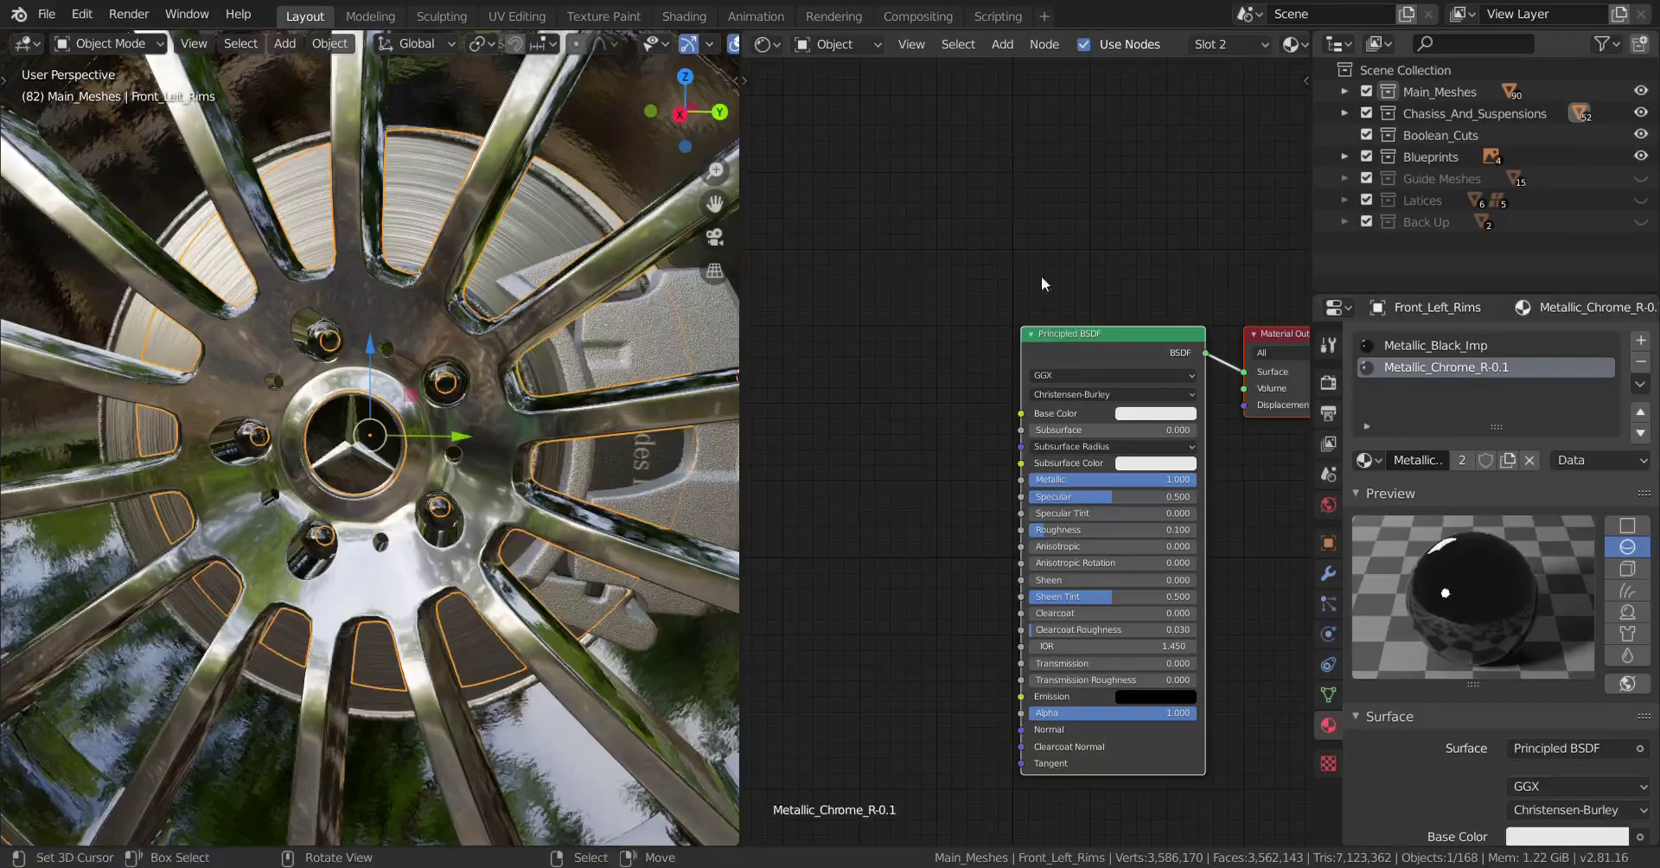
left_click(1449, 345)
left_click(337, 441)
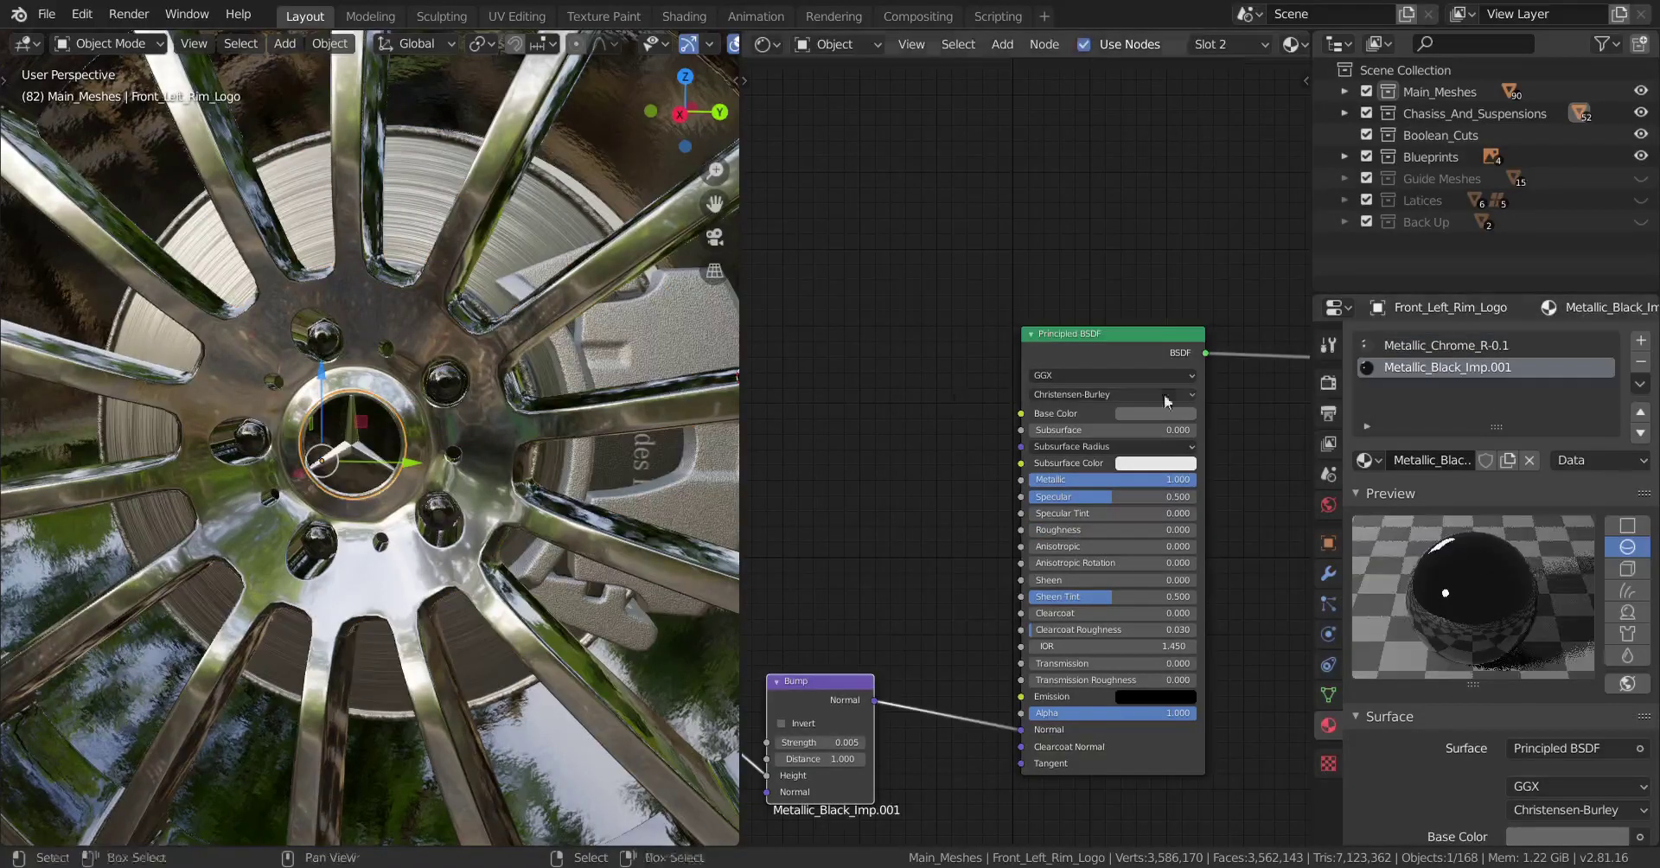
key("KP_Decimal")
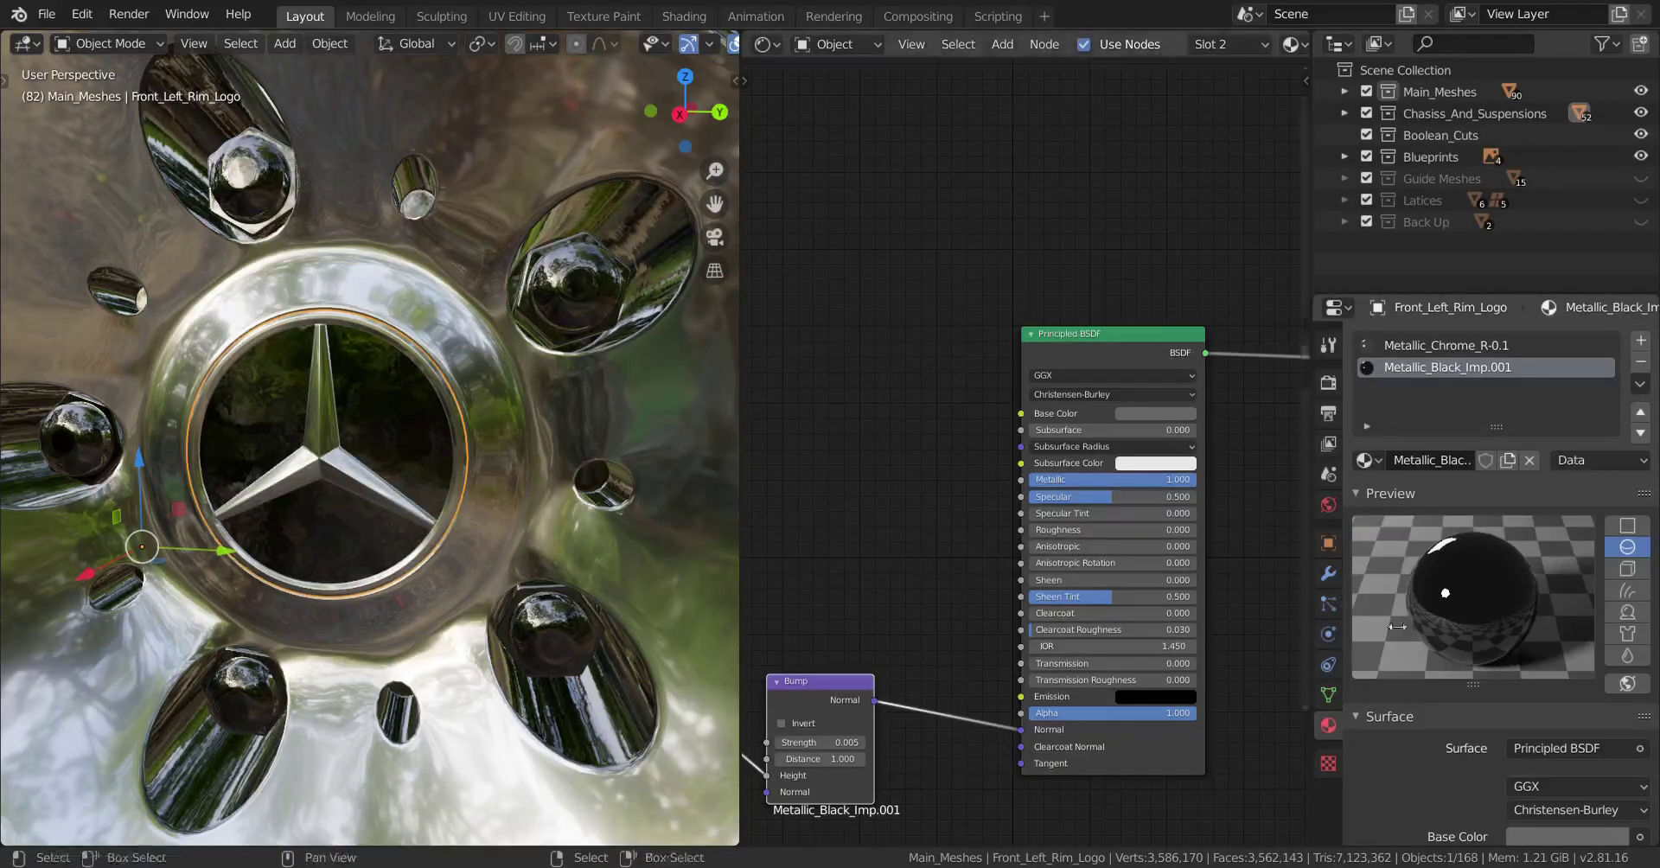
- Cut the link from the Bump node to the Principled BSDF's Normal input in the logo's Metallic_Black_Imp.001 material
middle_click_drag(1107, 684, 1102, 453)
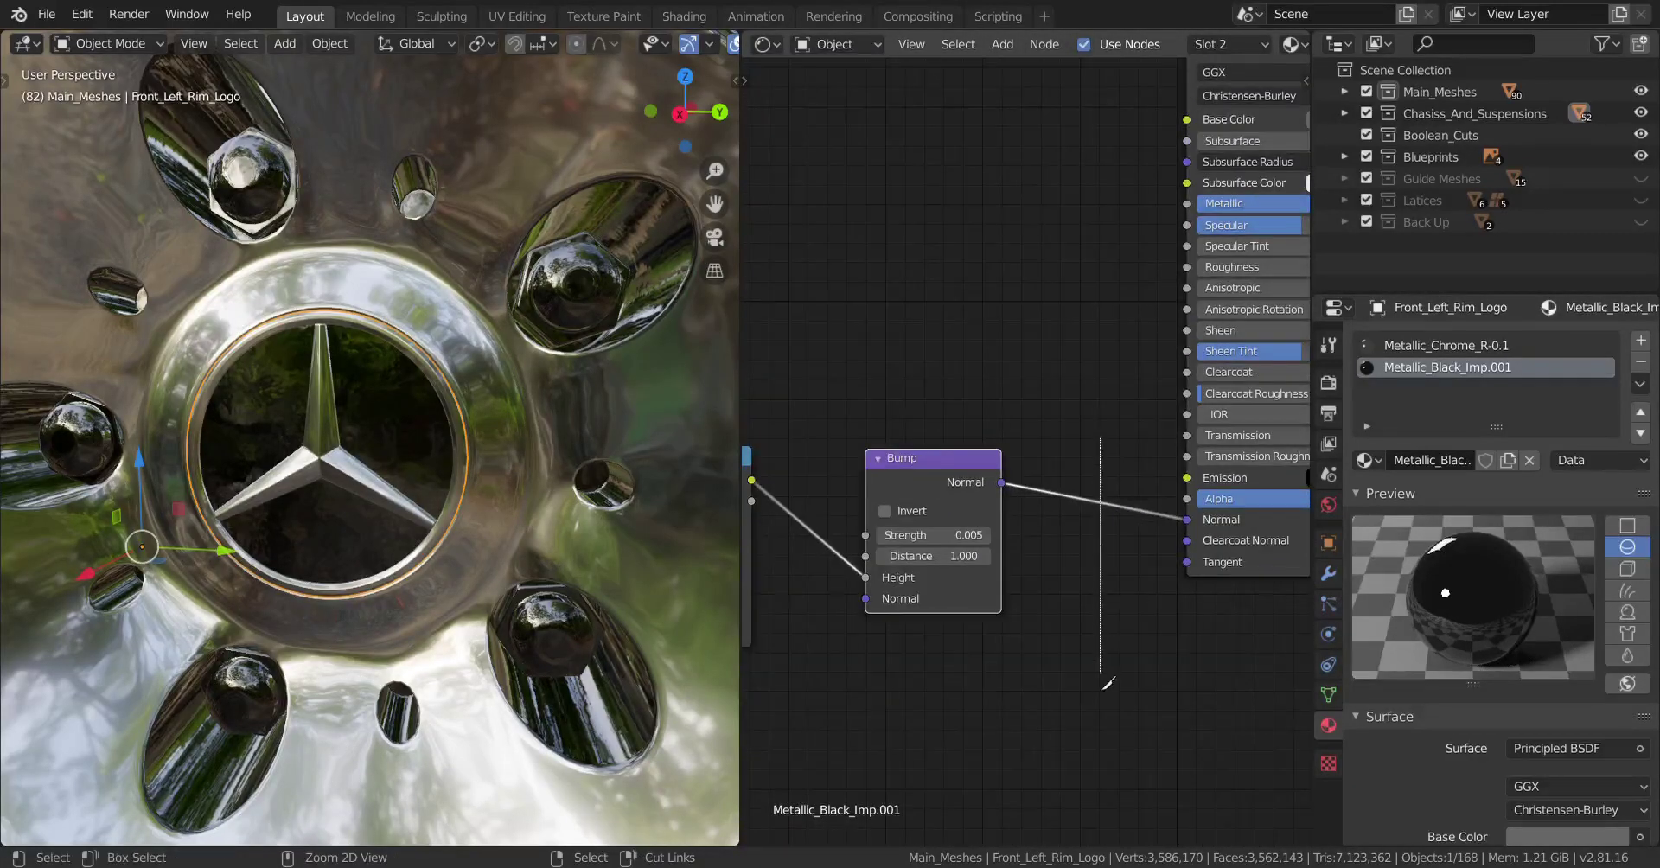
scroll(1024, 494, "down", 3)
middle_click_drag(216, 525, 664, 480)
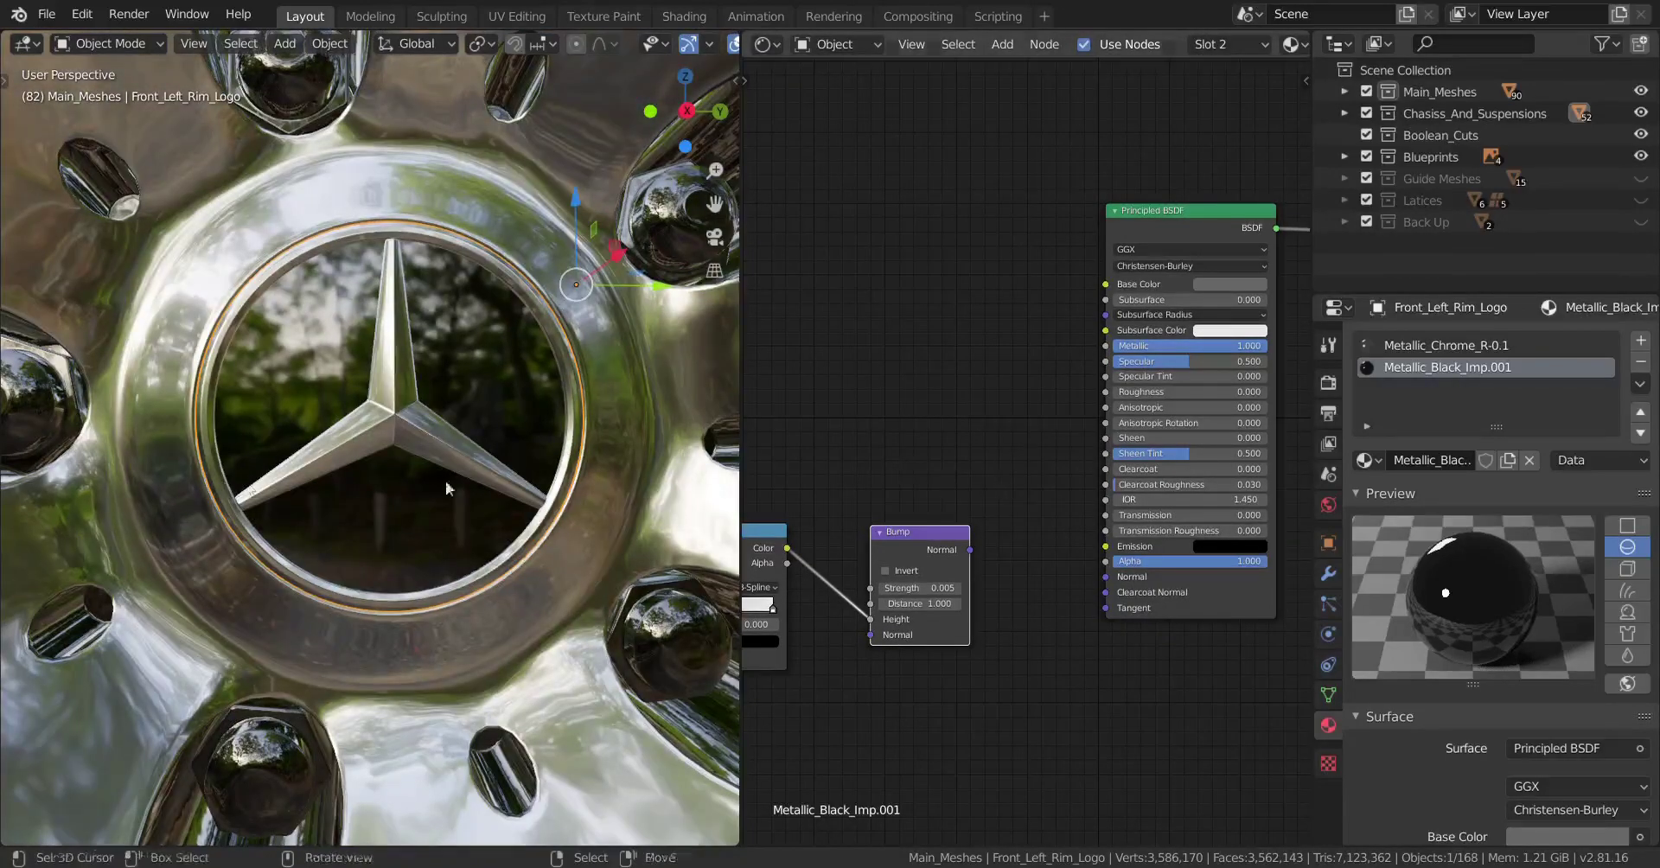
- Delete the Bump, ColorRamp and Noise Texture nodes and the remaining nodes feeding them from Metallic_Black_Imp.001
scroll(674, 480, "down", 3)
scroll(1194, 537, "down", 1)
middle_click_drag(1194, 537, 1298, 519)
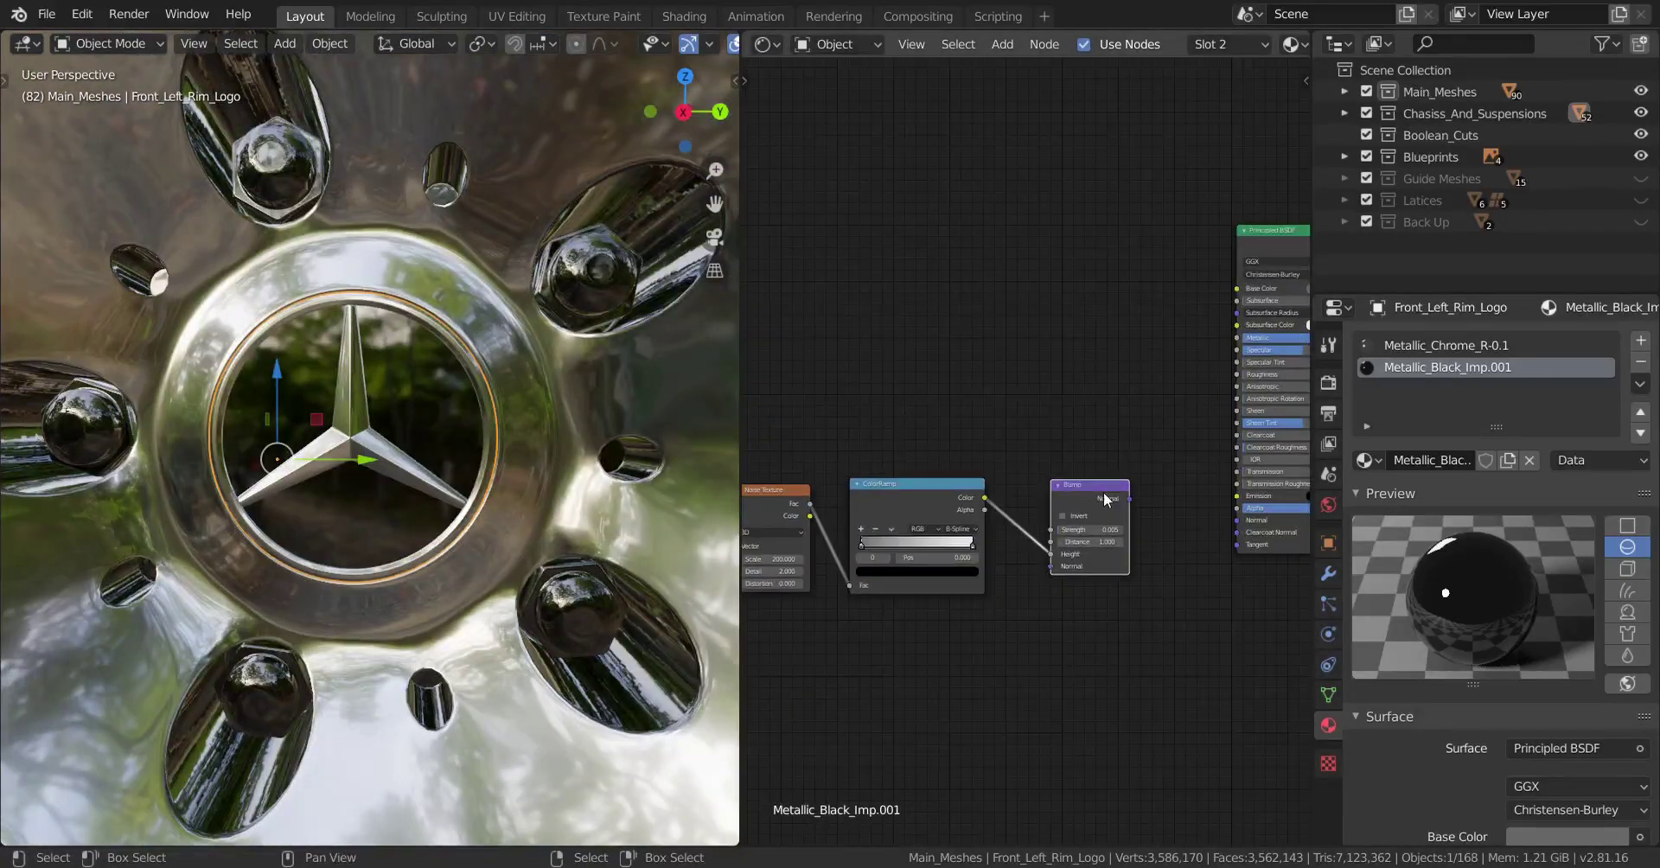
key("x")
left_click(925, 505)
key("x")
left_click(777, 486)
key("x")
scroll(1091, 479, "down", 3)
middle_click_drag(1092, 480, 1310, 461)
left_click(894, 477)
key("x")
left_click(816, 466)
key("x")
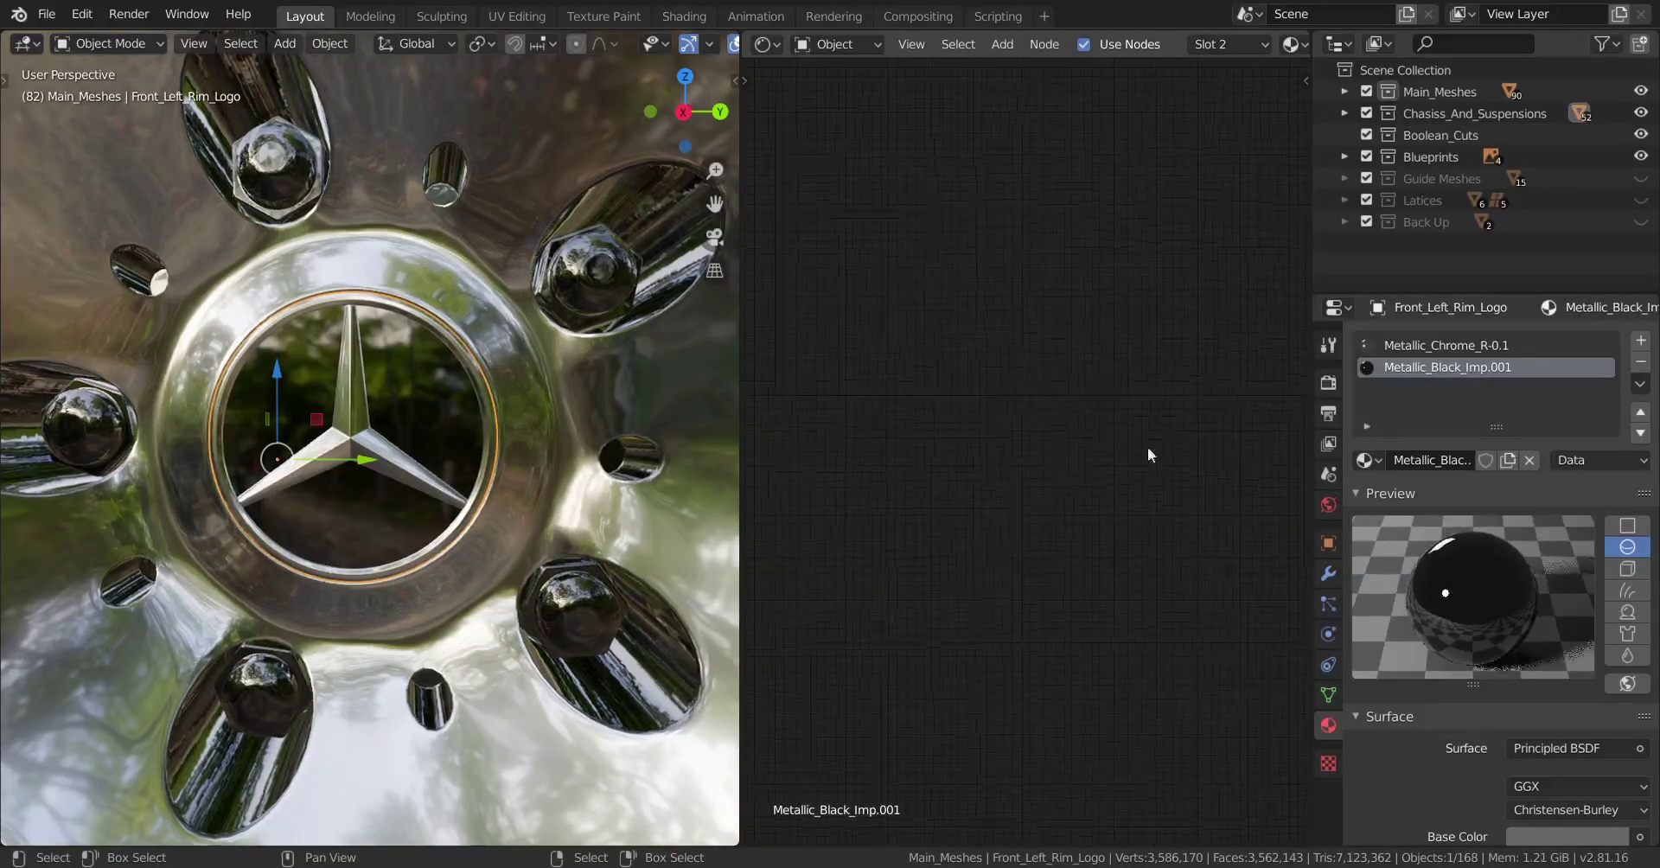
- Examine the front left wheel's finished materials on the car and compare them with the rear left wheel
middle_click_drag(1149, 452, 714, 510)
scroll(443, 509, "down", 7)
key("a")
key("a")
key("Tab")
middle_click_drag(442, 512, 288, 505)
key("Tab")
scroll(385, 506, "down", 2)
scroll(288, 505, "down", 7)
middle_click_drag(432, 489, 346, 552, "shift")
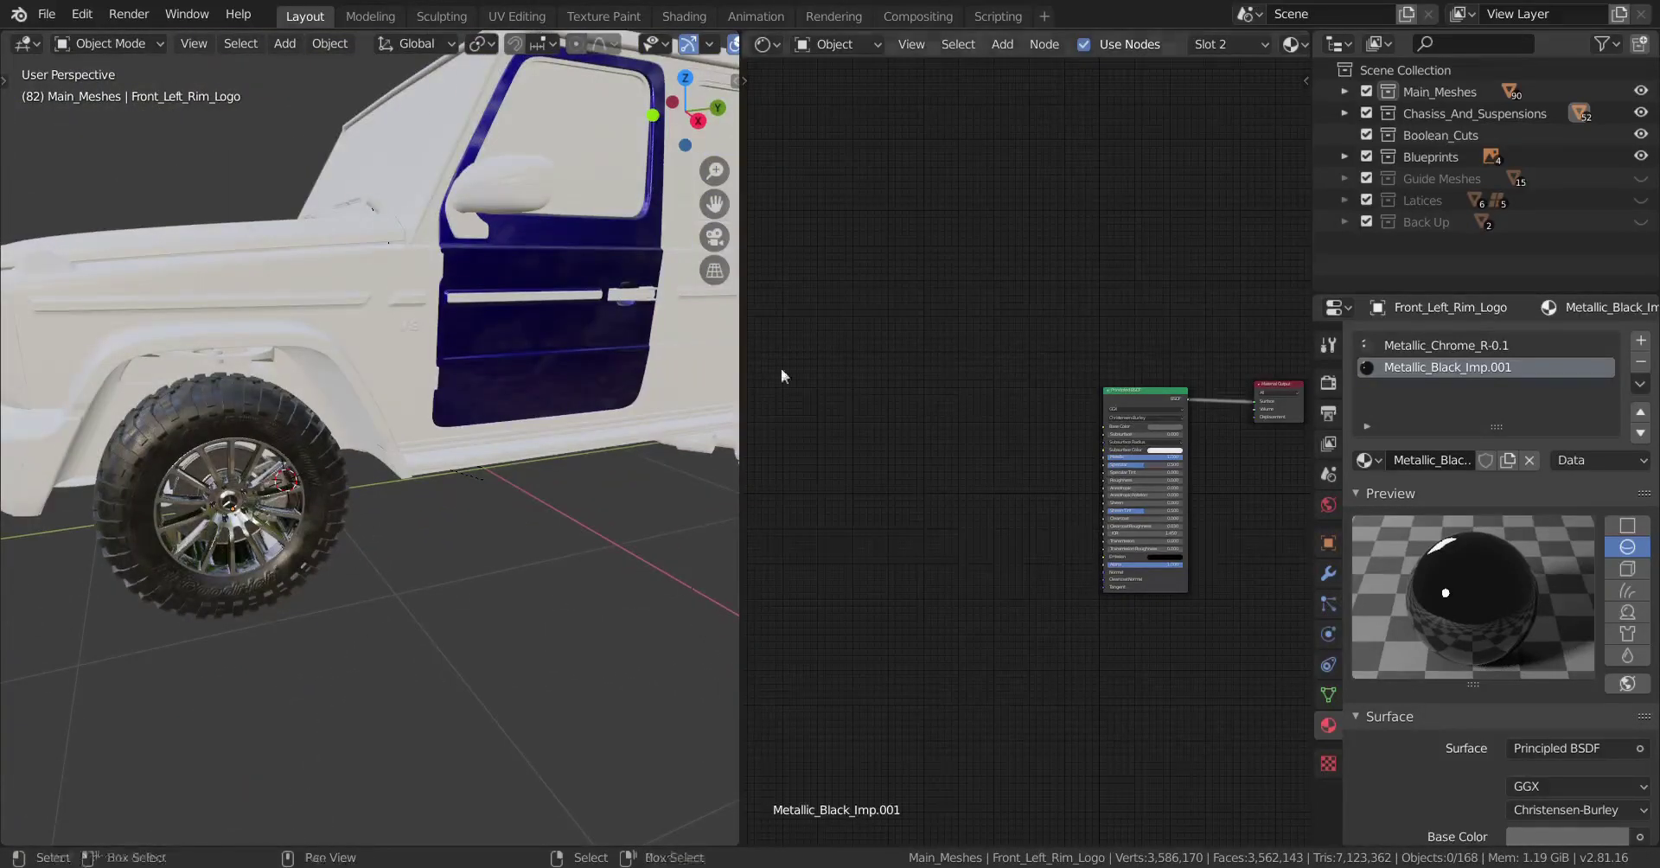
middle_click_drag(437, 538, 251, 495)
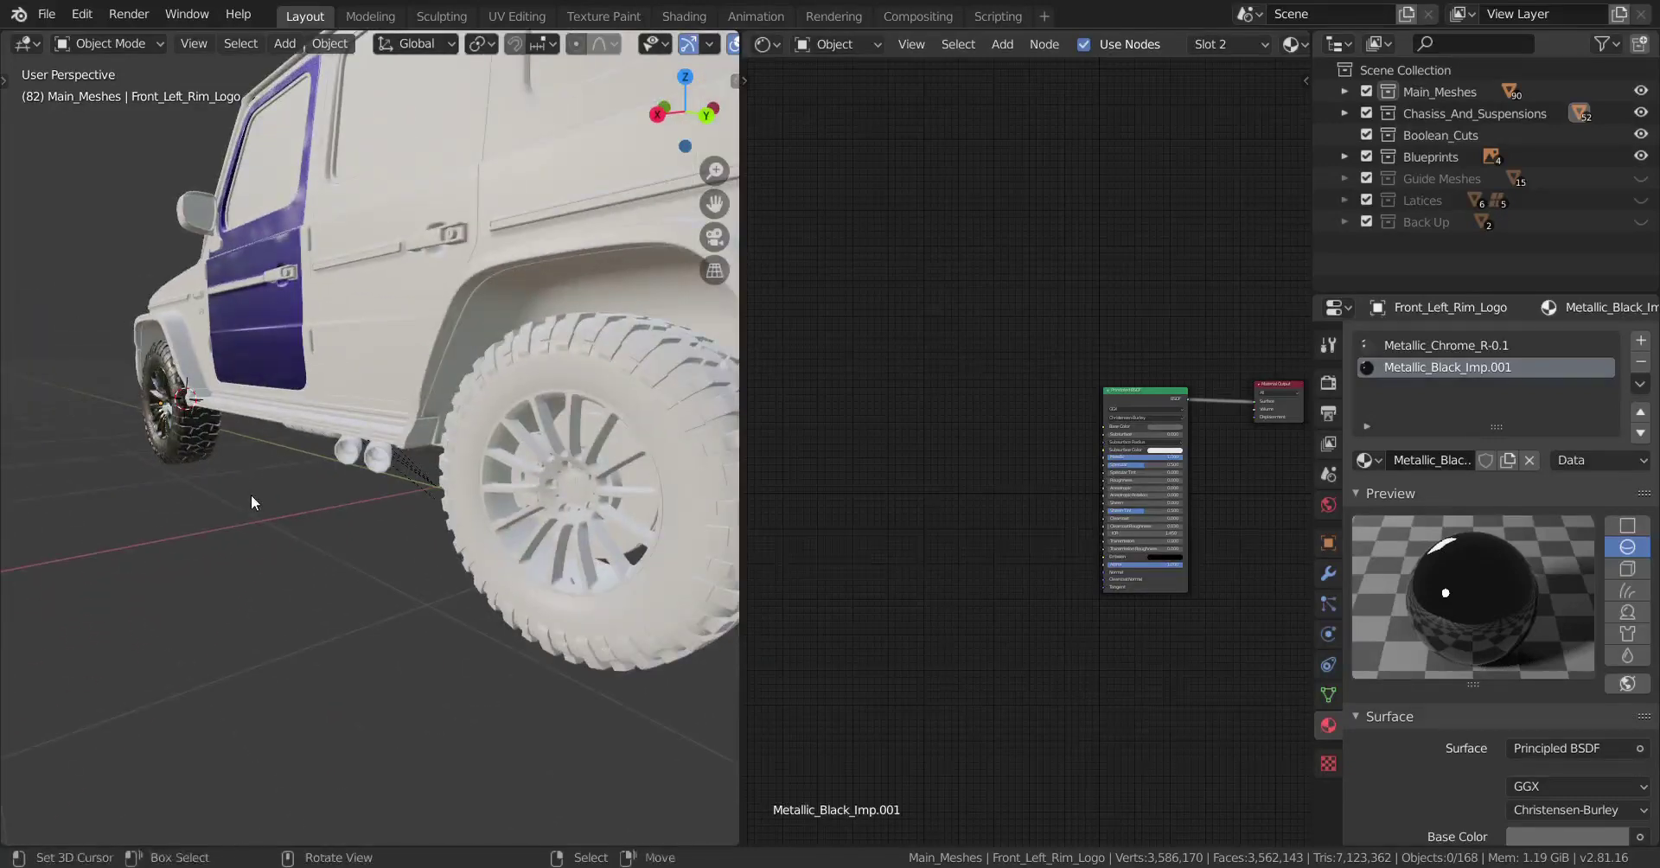
- Maximise the 3D viewport and switch it to solid shading
key("ctrl+space")
middle_click_drag(643, 526, 934, 494)
left_click(1036, 440)
key("z")
left_click(1251, 489)
- Hide the front left tire, rim, brake calliper pieces and calliper pads one after another
middle_click_drag(969, 531, 849, 534)
left_click(785, 590)
key("KP_Decimal")
key("h")
left_click(858, 525)
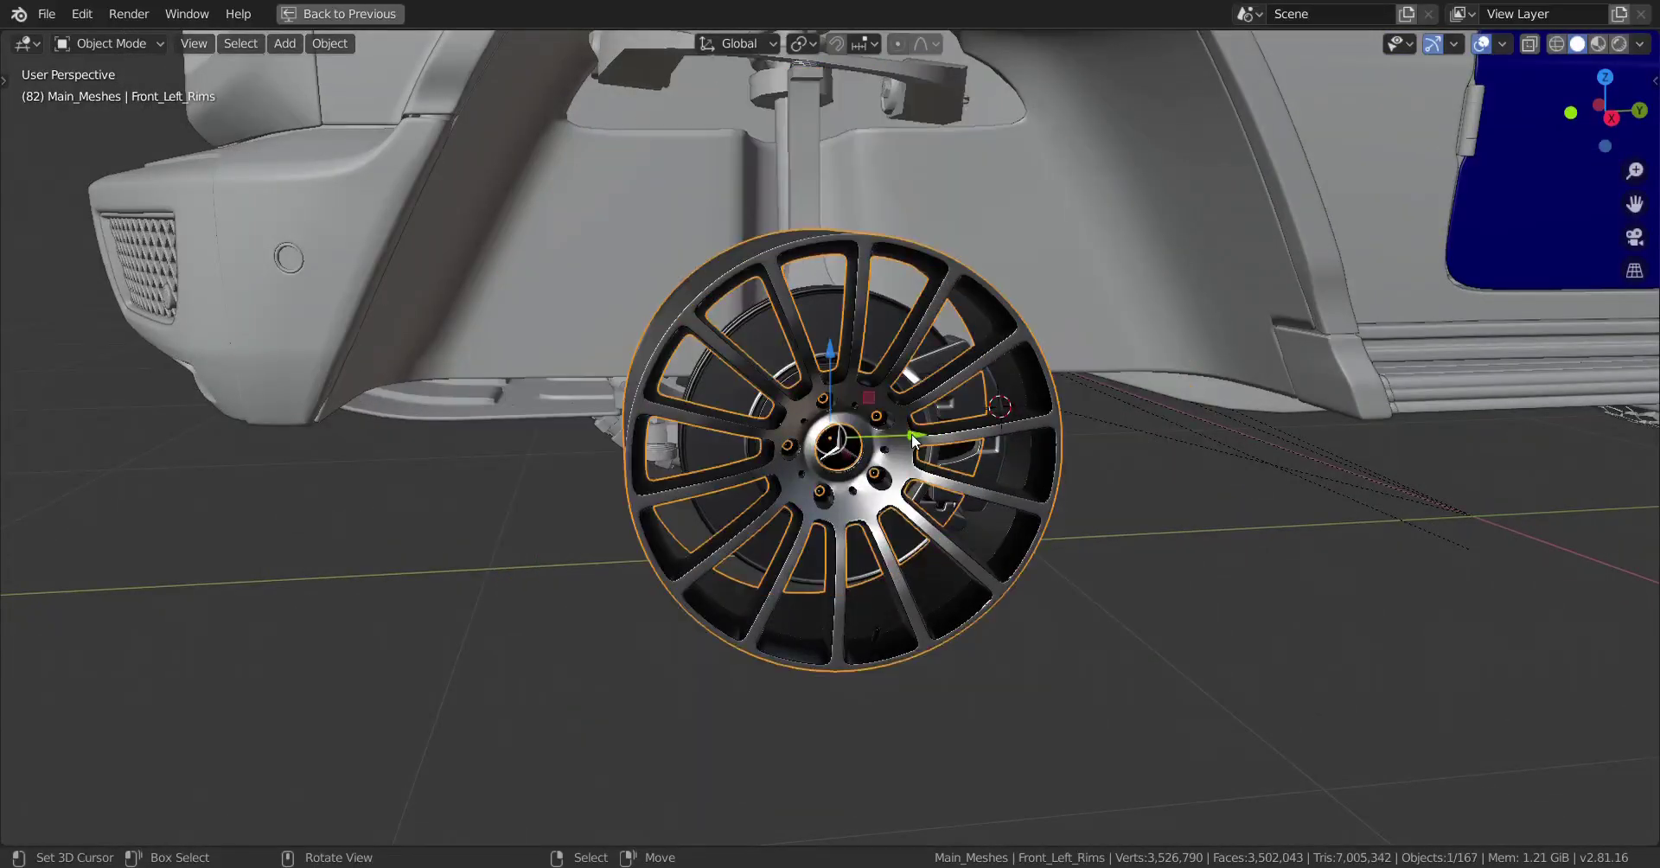
key("h")
right_click(960, 410)
key("h")
right_click(950, 401)
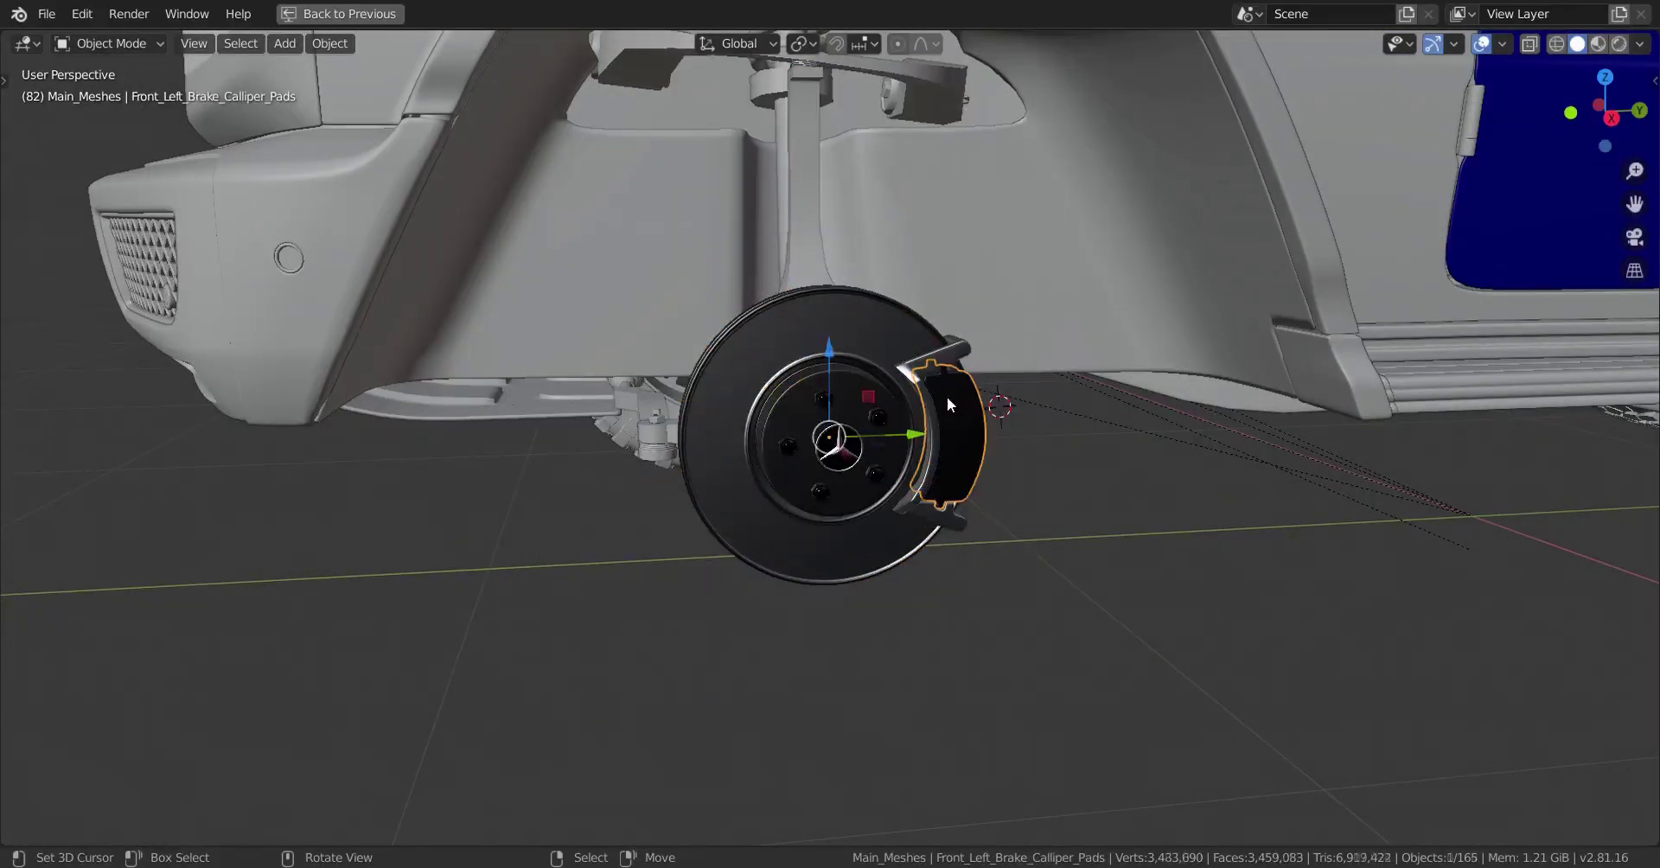
key("h")
right_click(920, 378)
key("h")
- Hide the front left brake disc parts and rim logo, then reveal all hidden wheel parts as one selection
left_click(878, 411)
key("h")
left_click(868, 428)
key("h")
left_click(840, 458)
key("h")
middle_click_drag(843, 480, 881, 510)
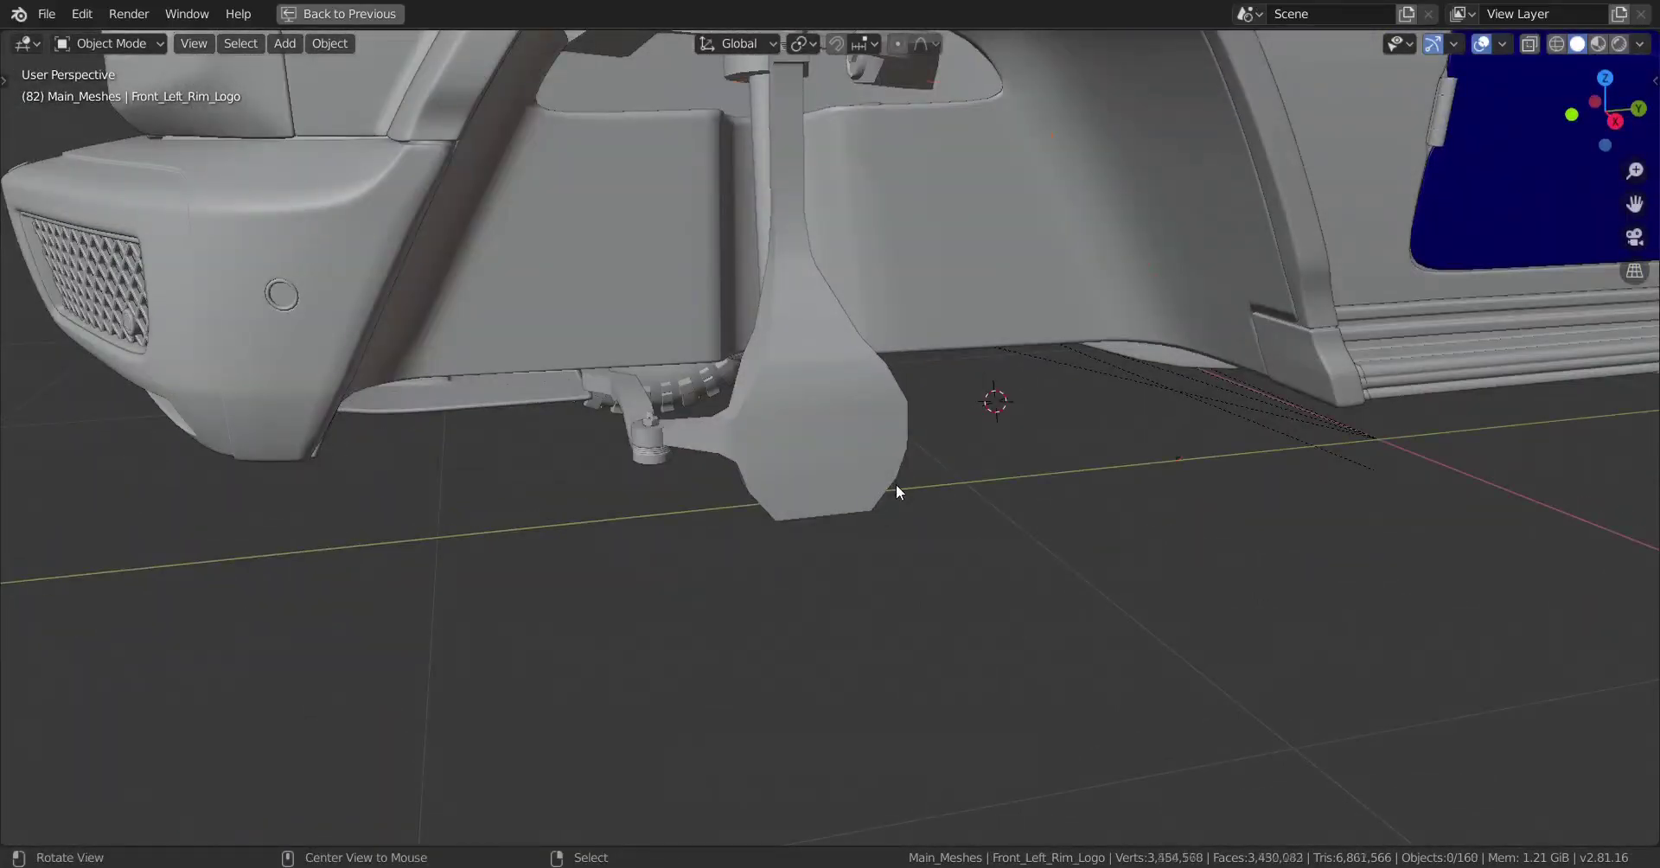
key("alt+h")
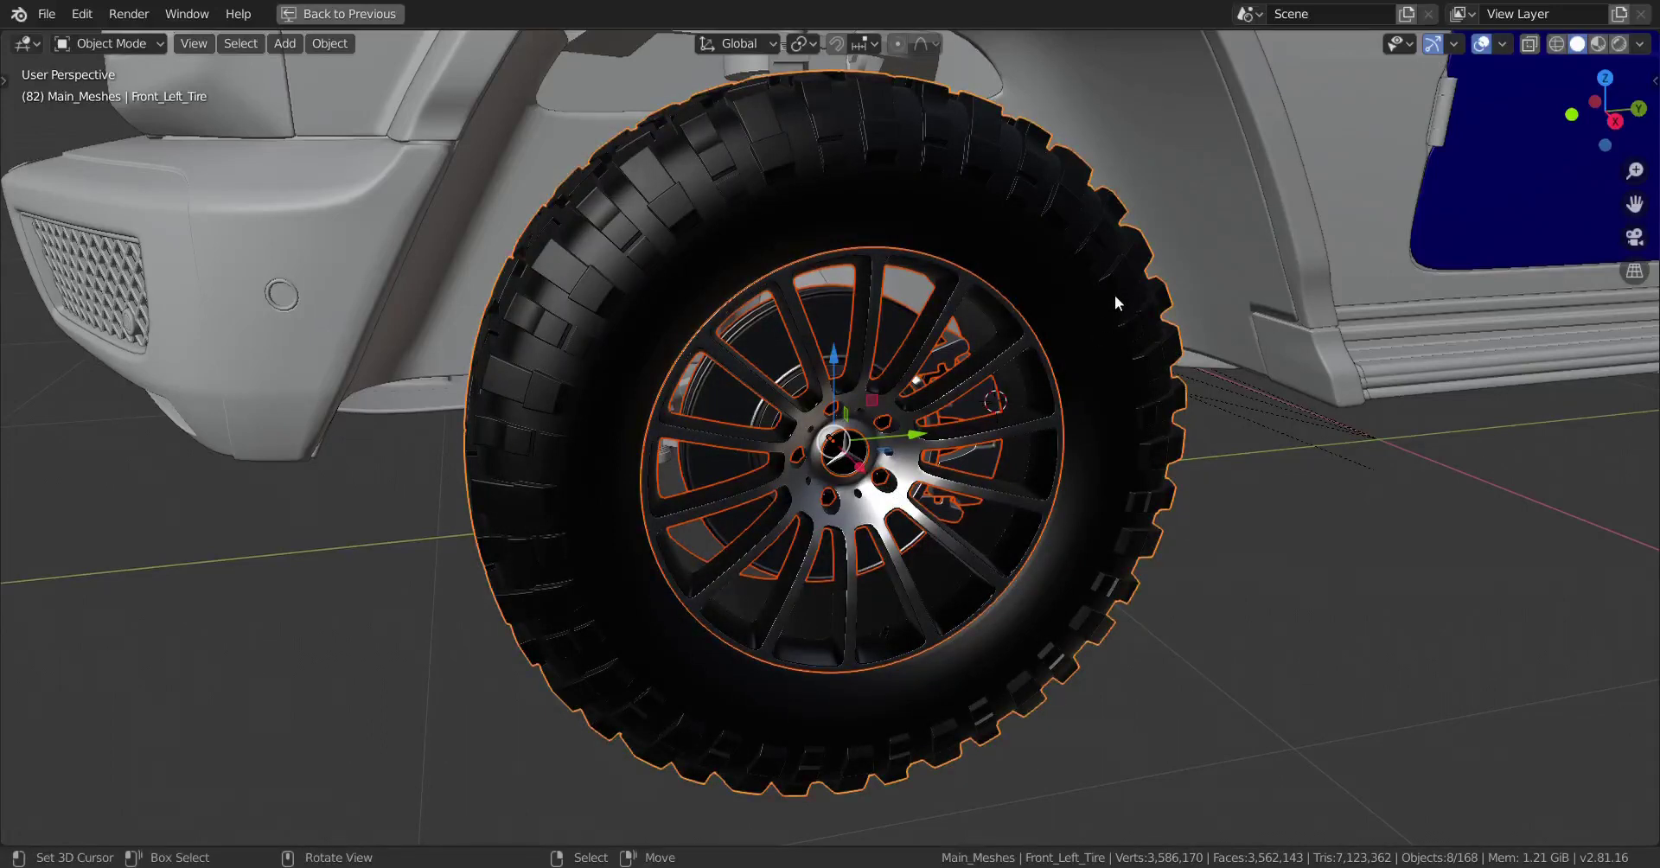
- Snap the 3D cursor to the front left tire's origin
left_click(1113, 299)
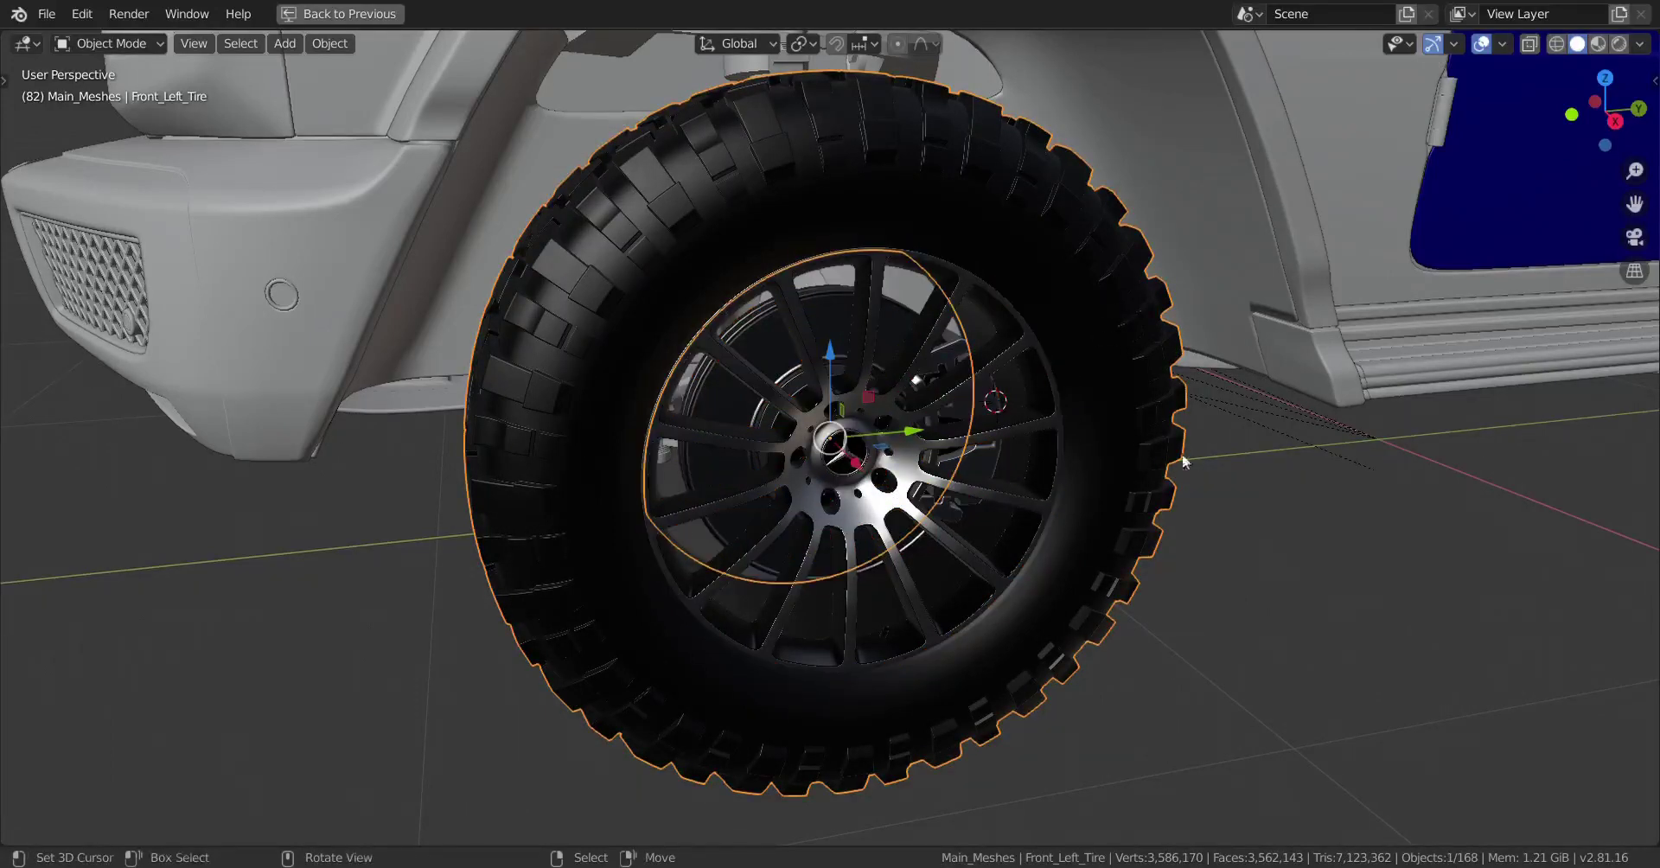
key("shift+s")
left_click(1232, 581)
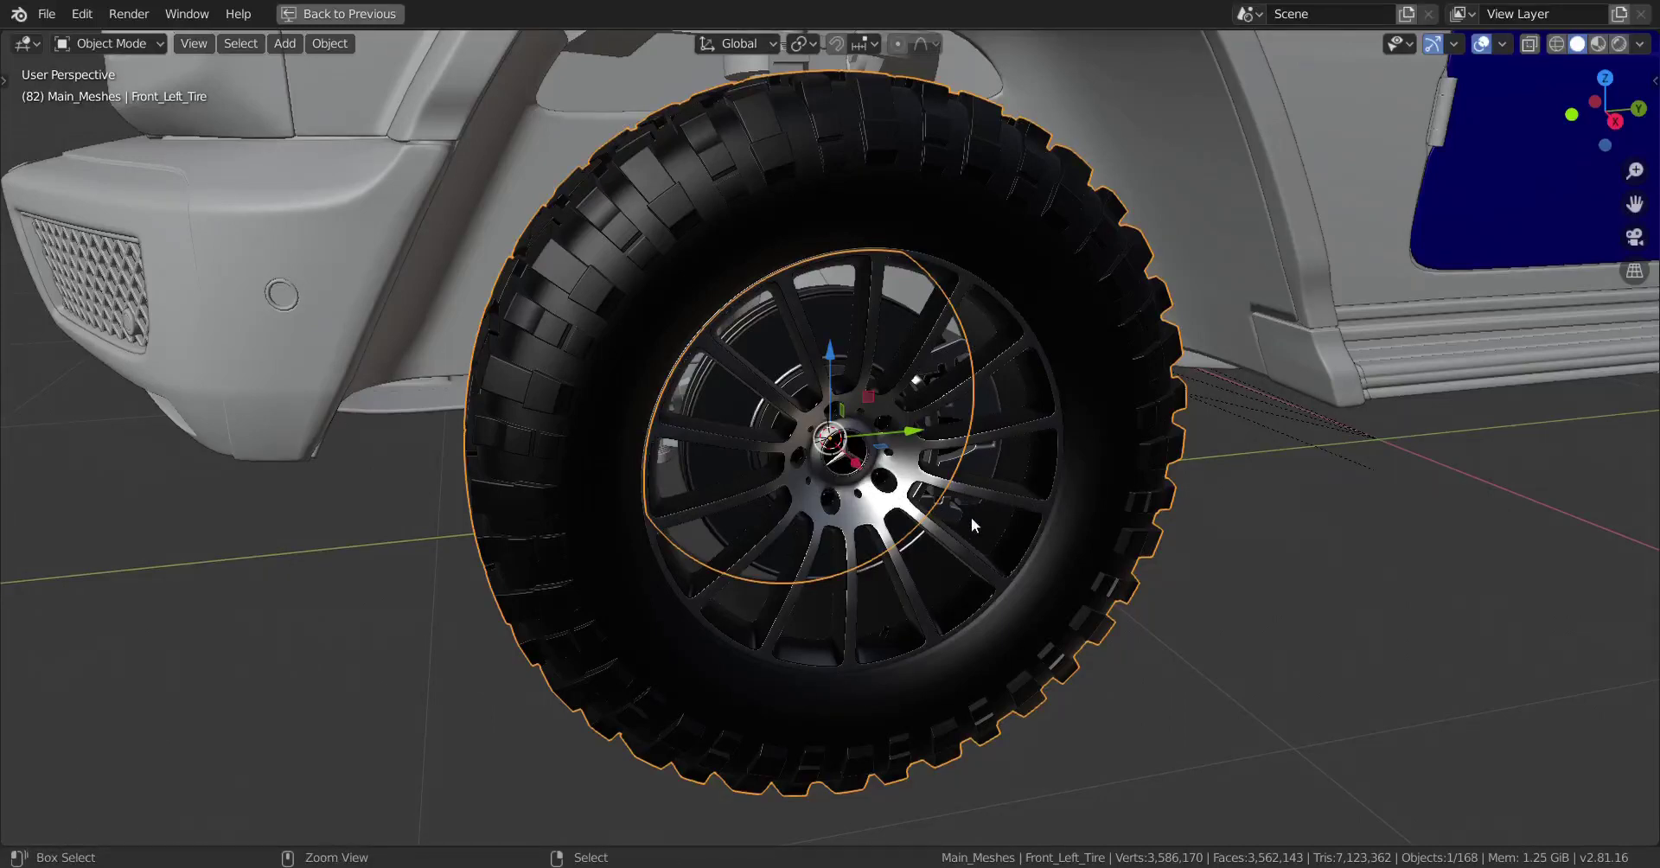
- Reselect all front left wheel and brake parts and set their origins to the 3D cursor
key("ctrl+KP_Add")
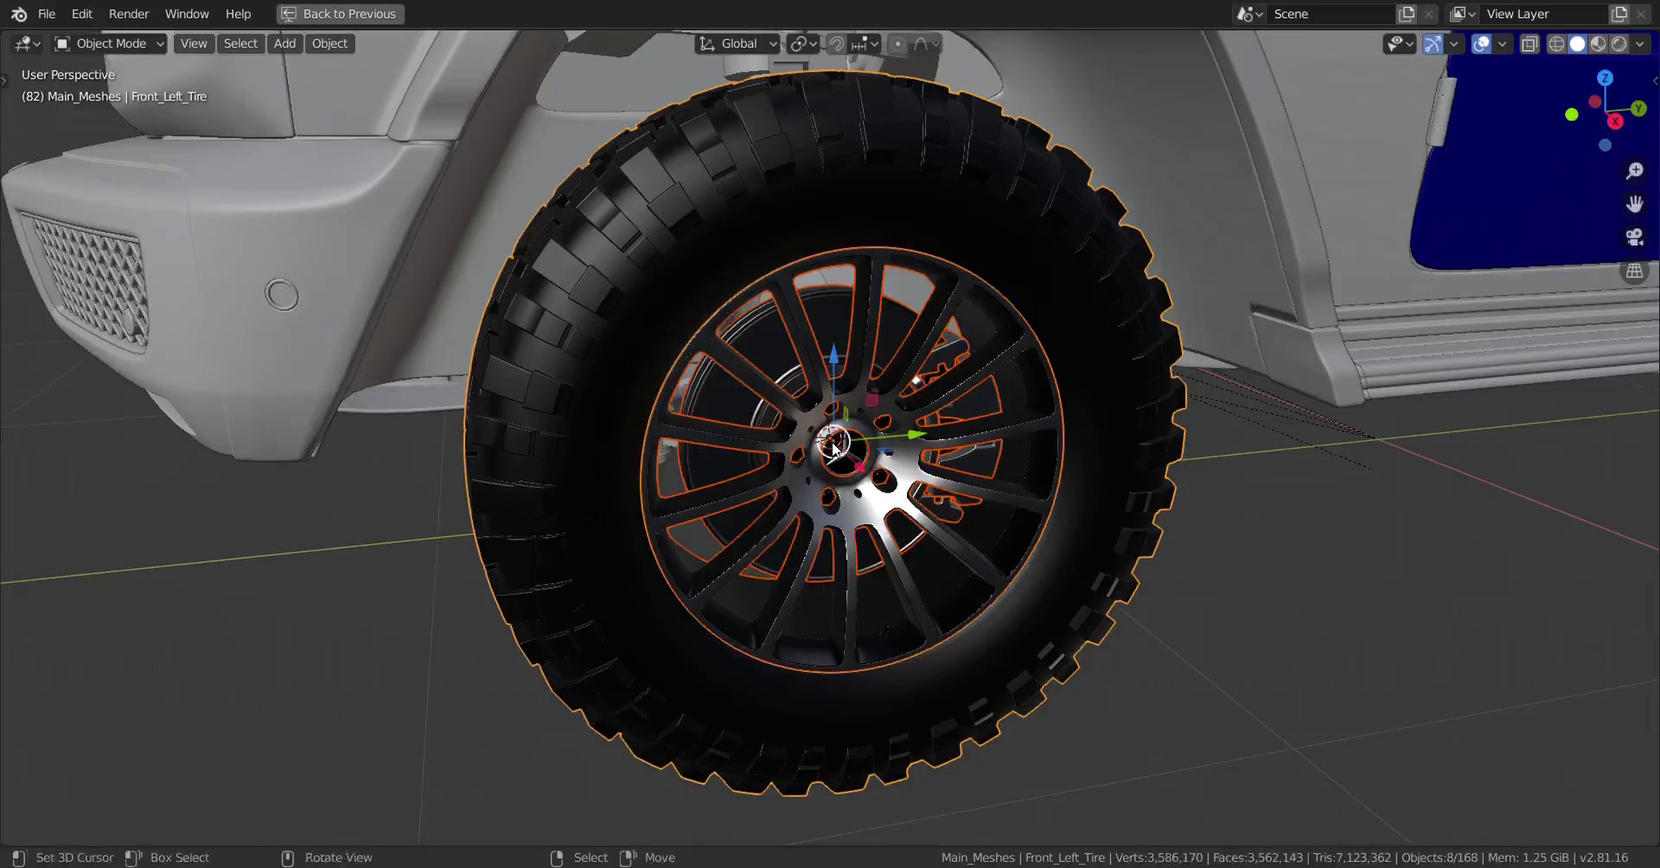
middle_click_drag(828, 446, 976, 436)
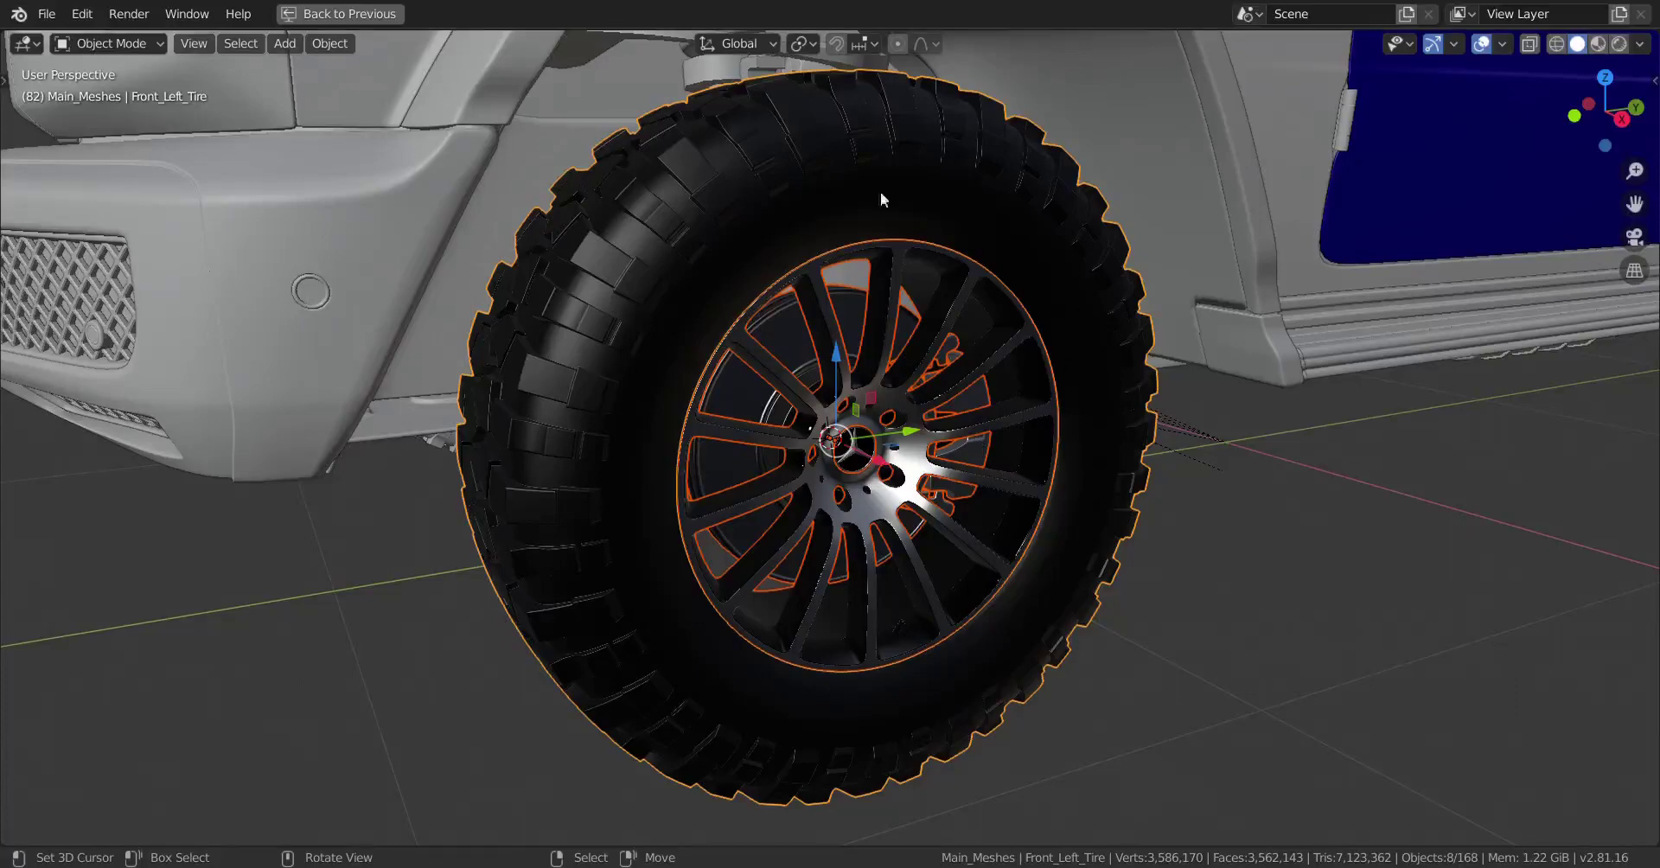
middle_click_drag(987, 345, 982, 336)
key("F3")
type("set ori")
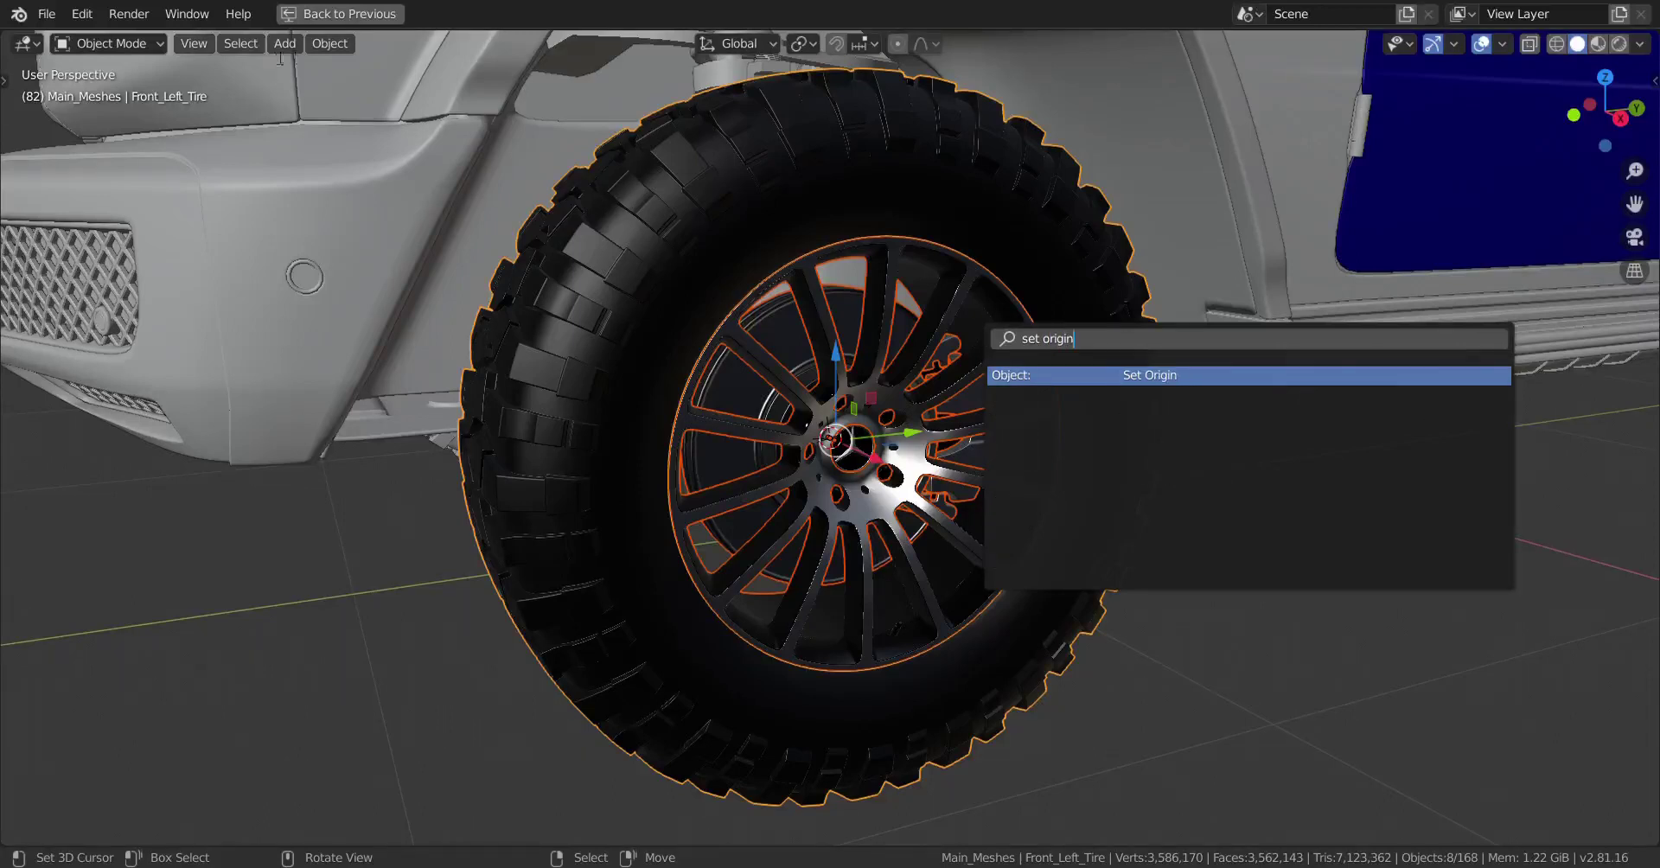
type("gin")
left_click(1224, 378)
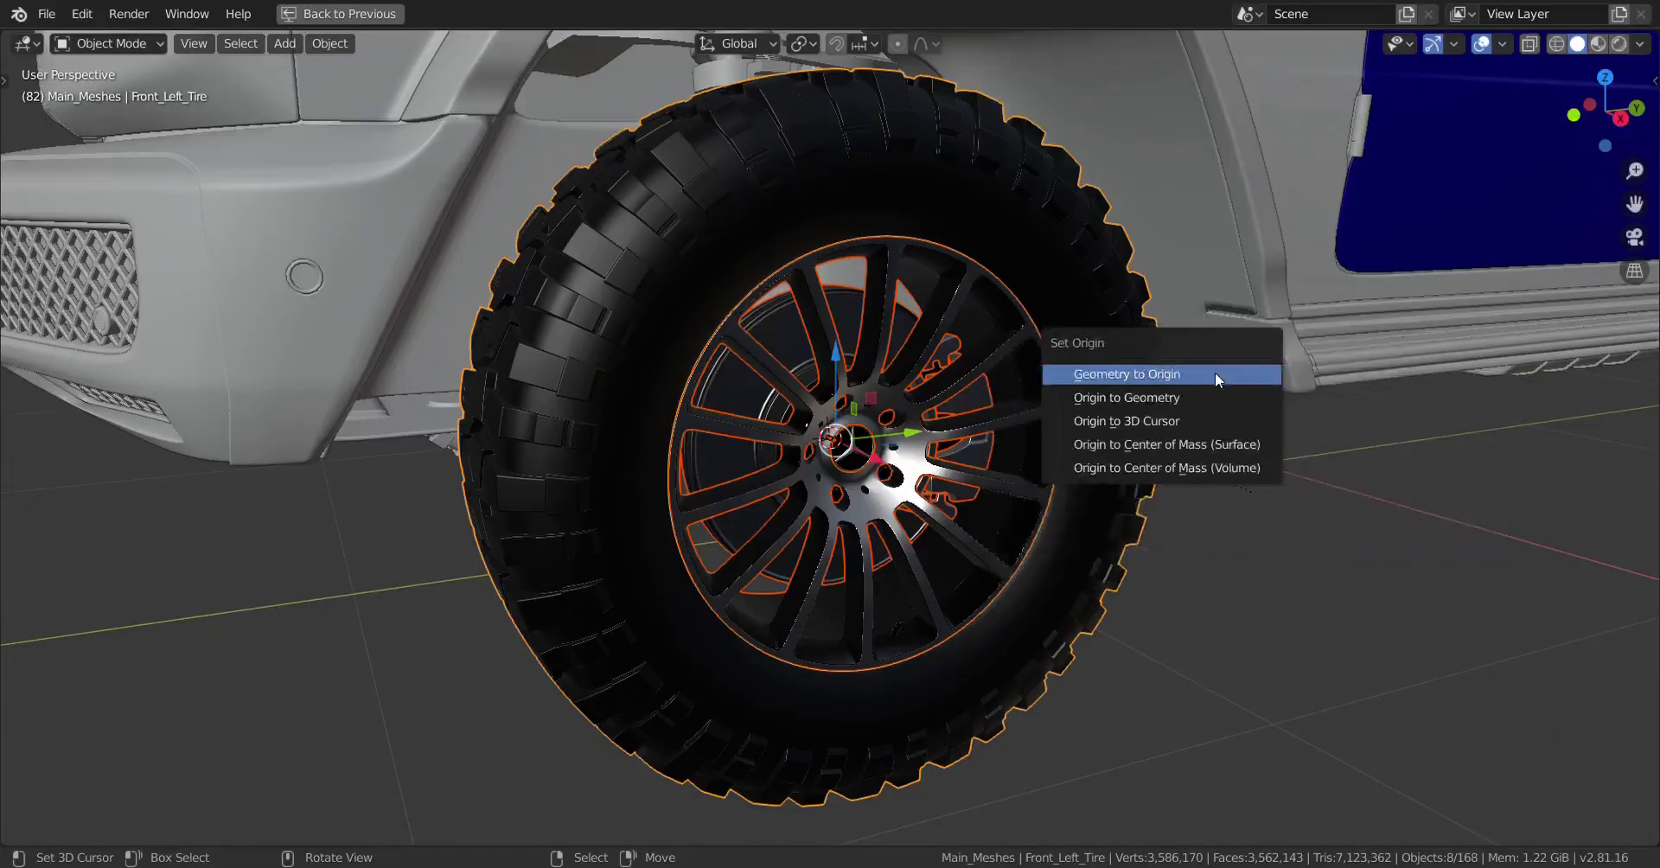
left_click(1148, 424)
middle_click_drag(1022, 492, 982, 484)
key("g")
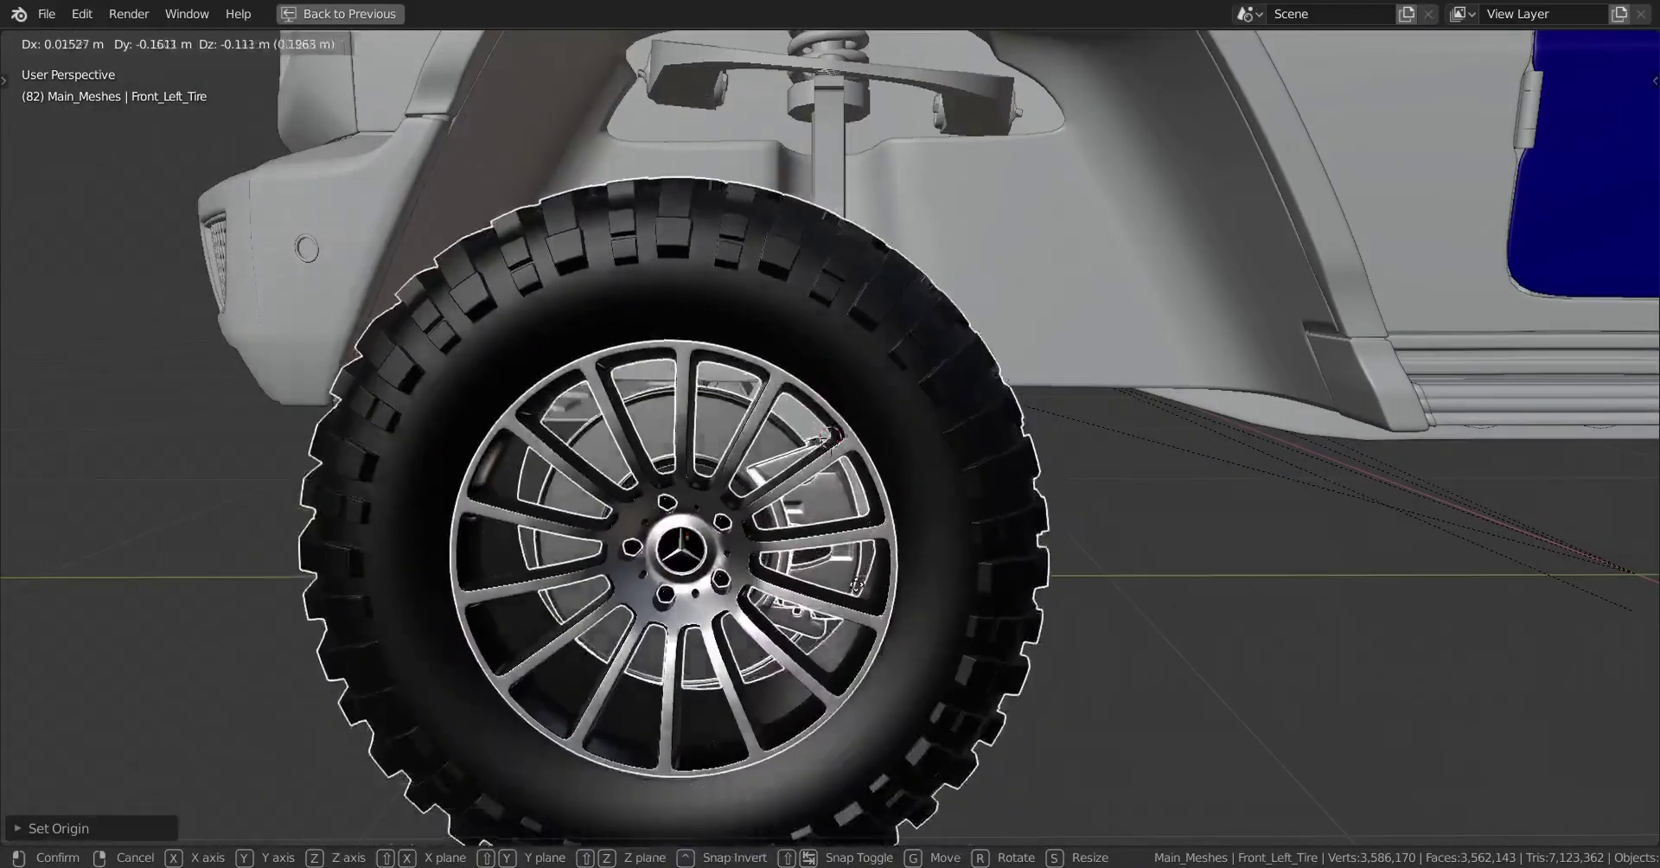
right_click(872, 577)
- Snap the 3D cursor to the rear left tire's origin
scroll(940, 460, "down", 3)
key("alt+a")
middle_click_drag(1328, 504, 858, 515, "shift")
middle_click_drag(1245, 512, 1165, 465)
right_click(1405, 476)
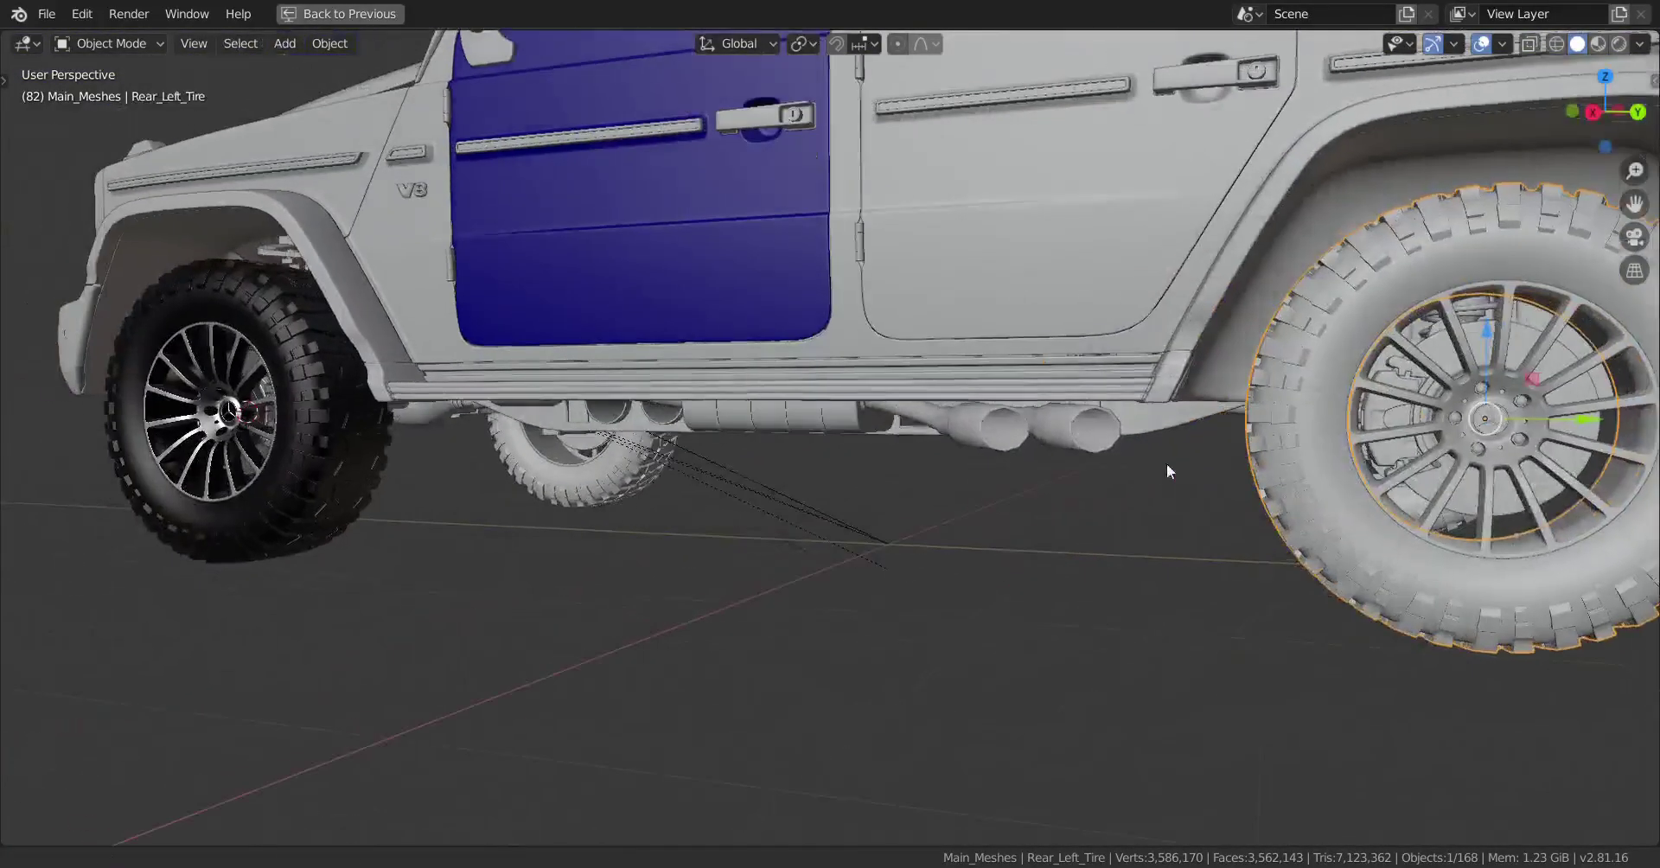
left_click(307, 440)
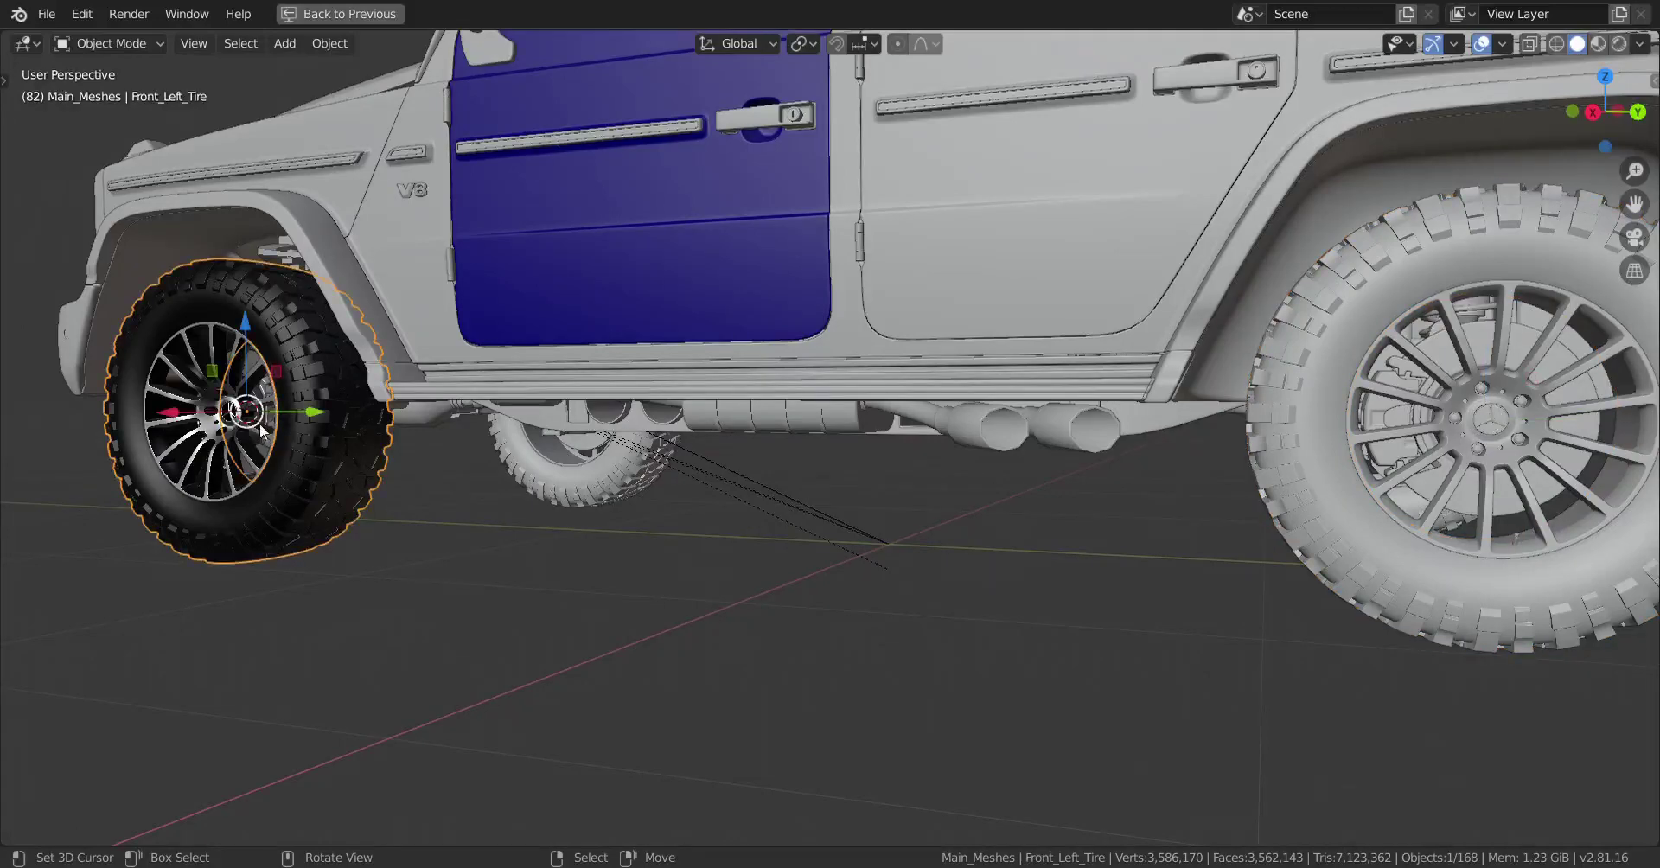
middle_click_drag(1481, 526, 1023, 560, "shift")
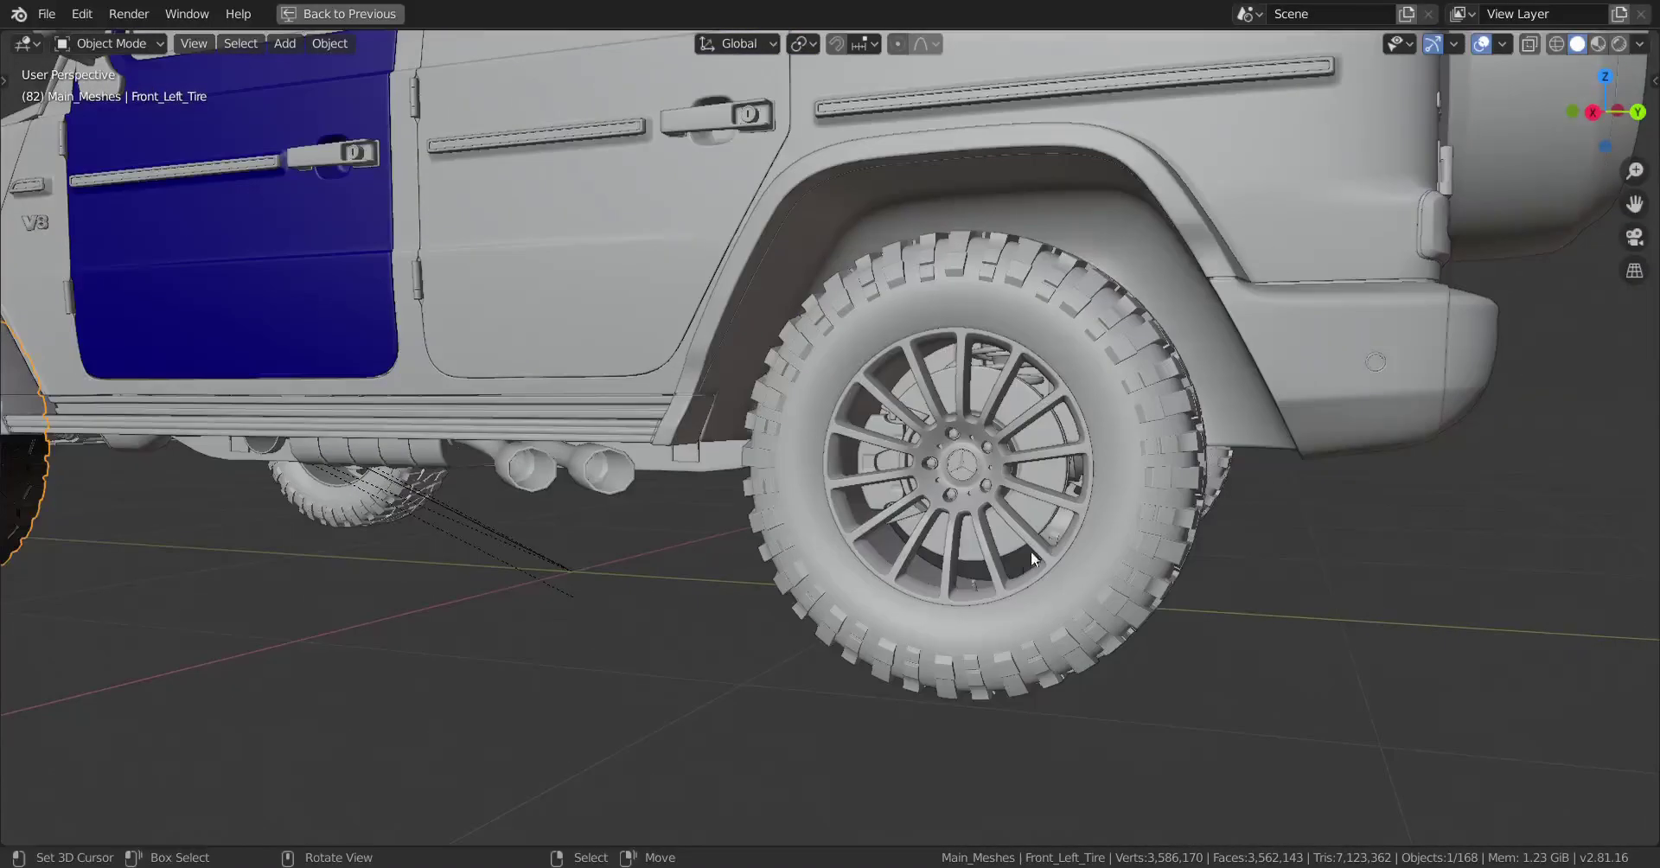
left_click(1107, 468)
key("shift+s")
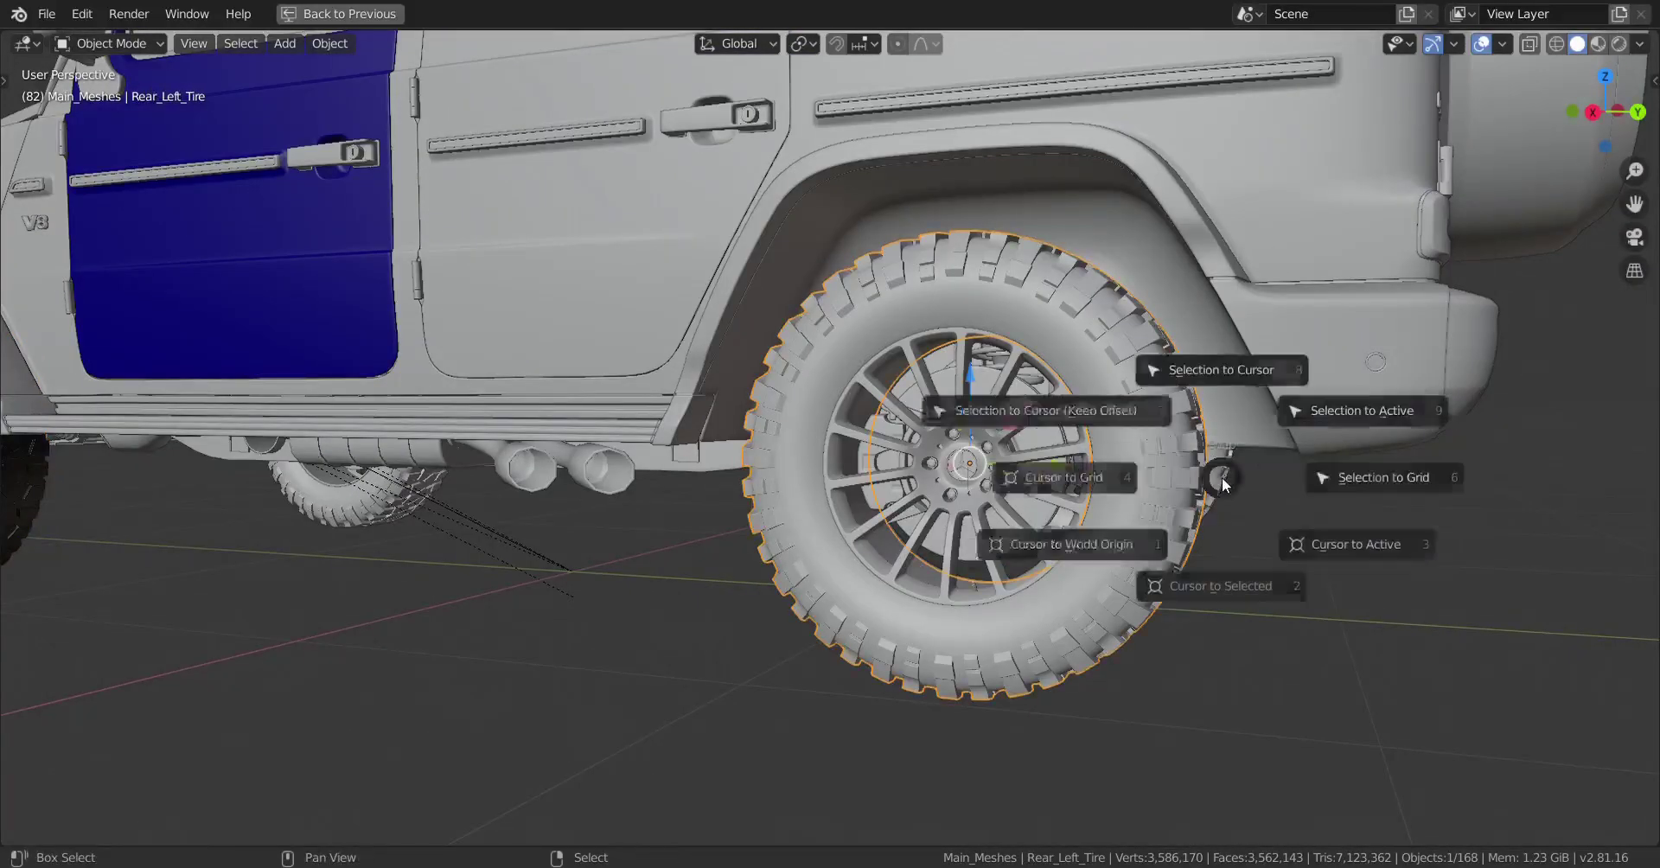
left_click(1222, 602)
- Delete the rear left tire and the rear left rim
scroll(1243, 558, "up", 2)
key("x")
left_click(1243, 559)
left_click(1027, 454)
key("x")
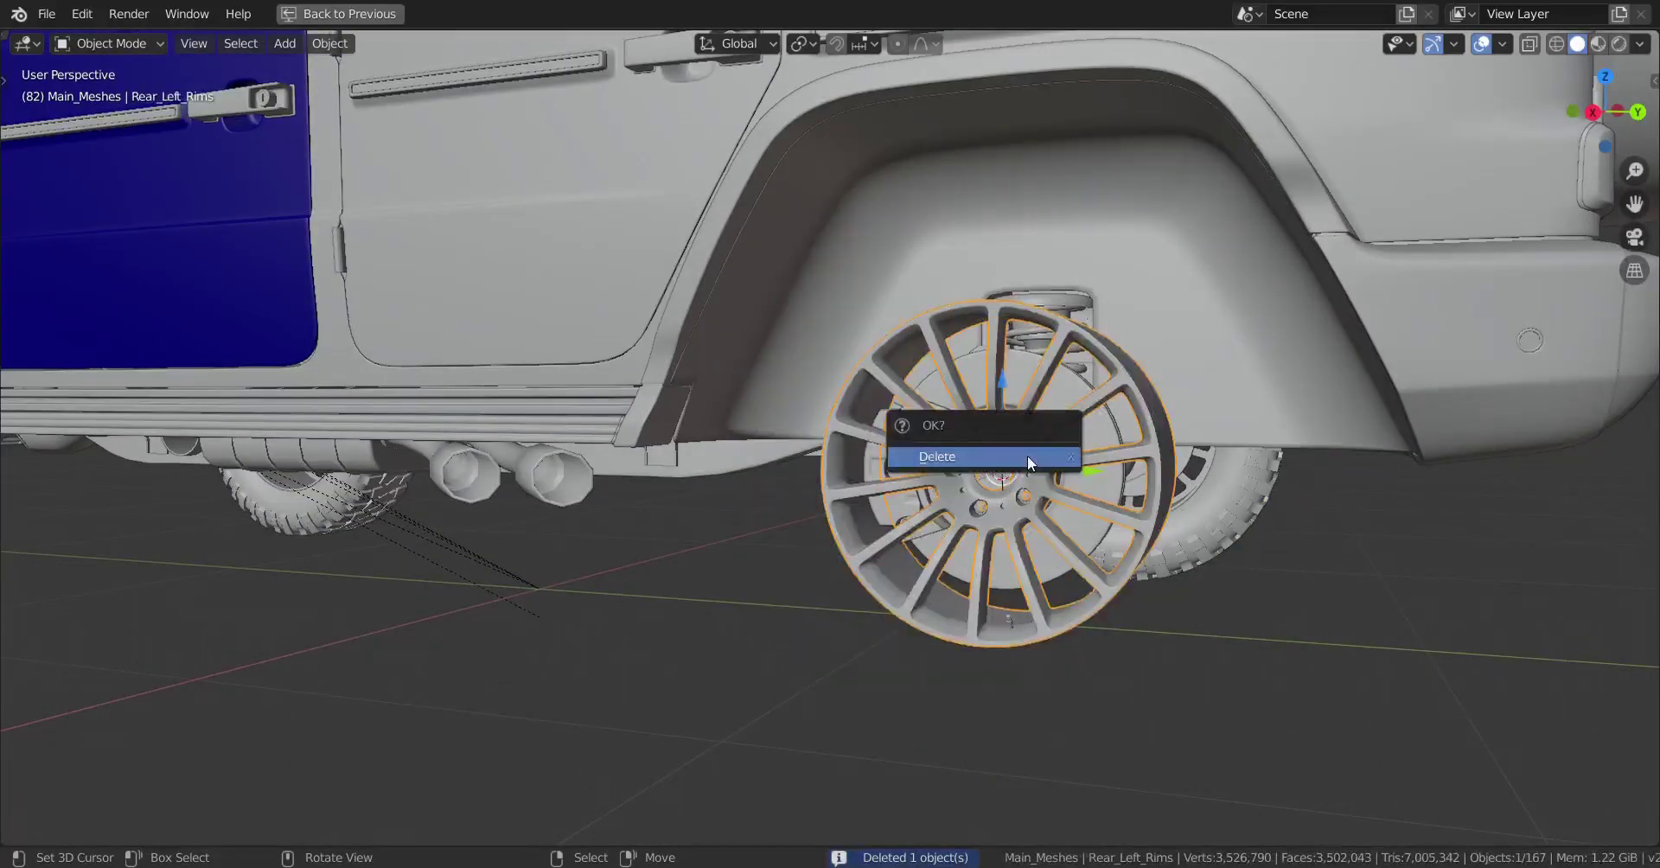
left_click(1027, 455)
- Delete the rear left rim logo and the brake disc parts behind it
left_click(1027, 455)
key("x")
left_click(1022, 458)
left_click(985, 486)
key("x")
left_click(985, 486)
left_click(1050, 521)
key("x")
left_click(1050, 520)
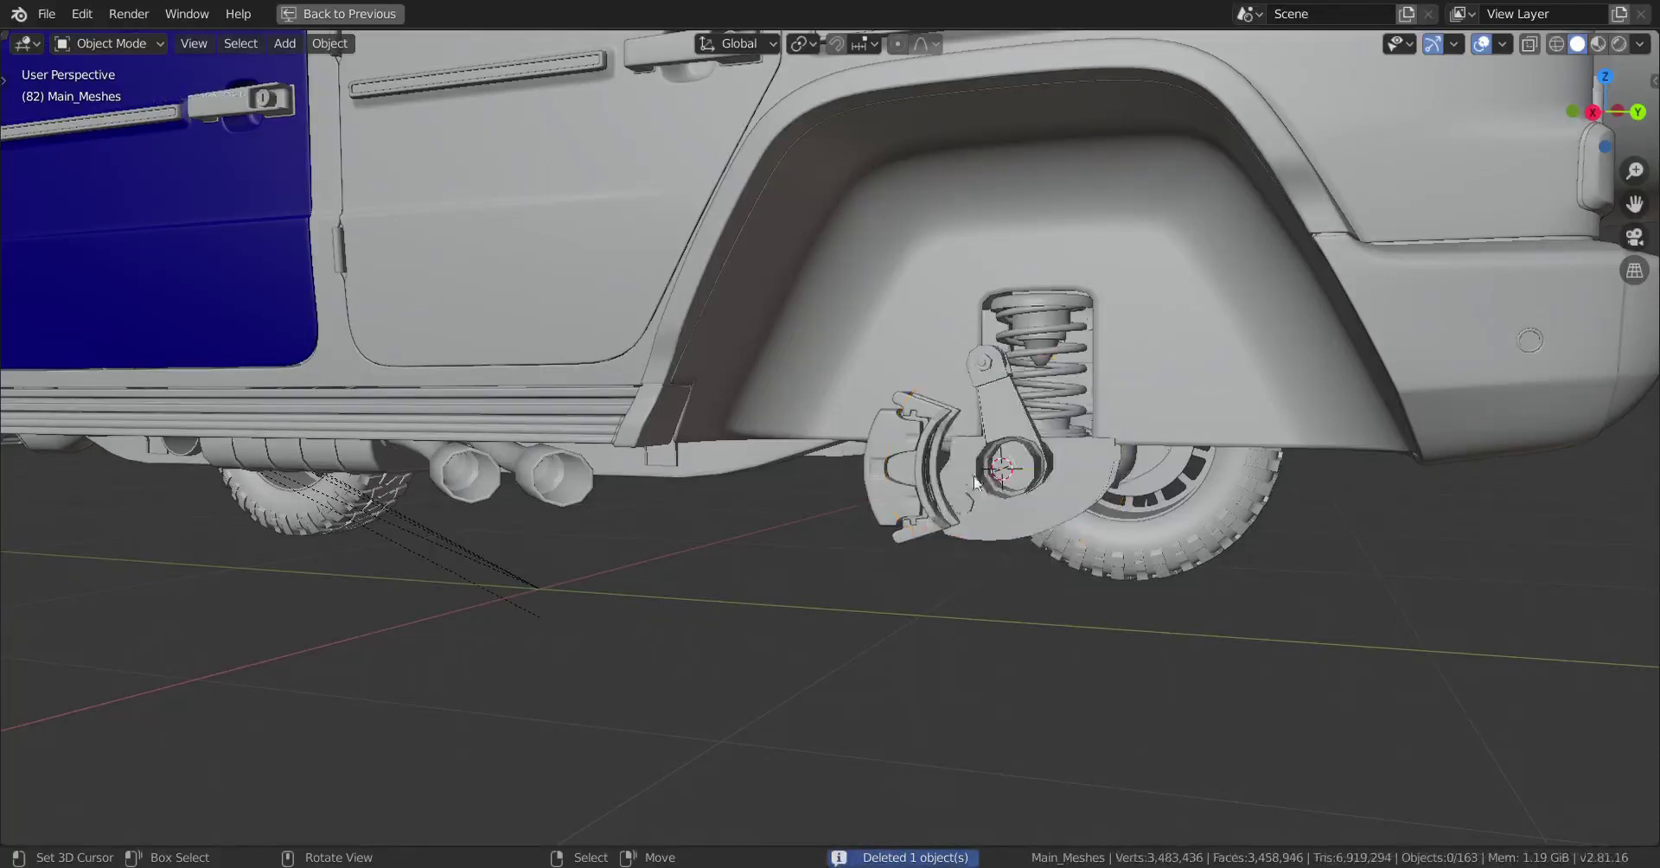
- Delete the rear left brake calliper pieces and pads
left_click(908, 456)
key("x")
left_click(905, 450)
left_click(905, 476)
key("x")
left_click(905, 478)
right_click(925, 459)
key("x")
left_click(925, 459)
- Hide the front left tire, rim and rim logo
scroll(864, 484, "down", 3)
middle_click_drag(717, 531, 1149, 527)
scroll(754, 521, "up", 4)
middle_click_drag(546, 537, 771, 527, "shift")
left_click(773, 528)
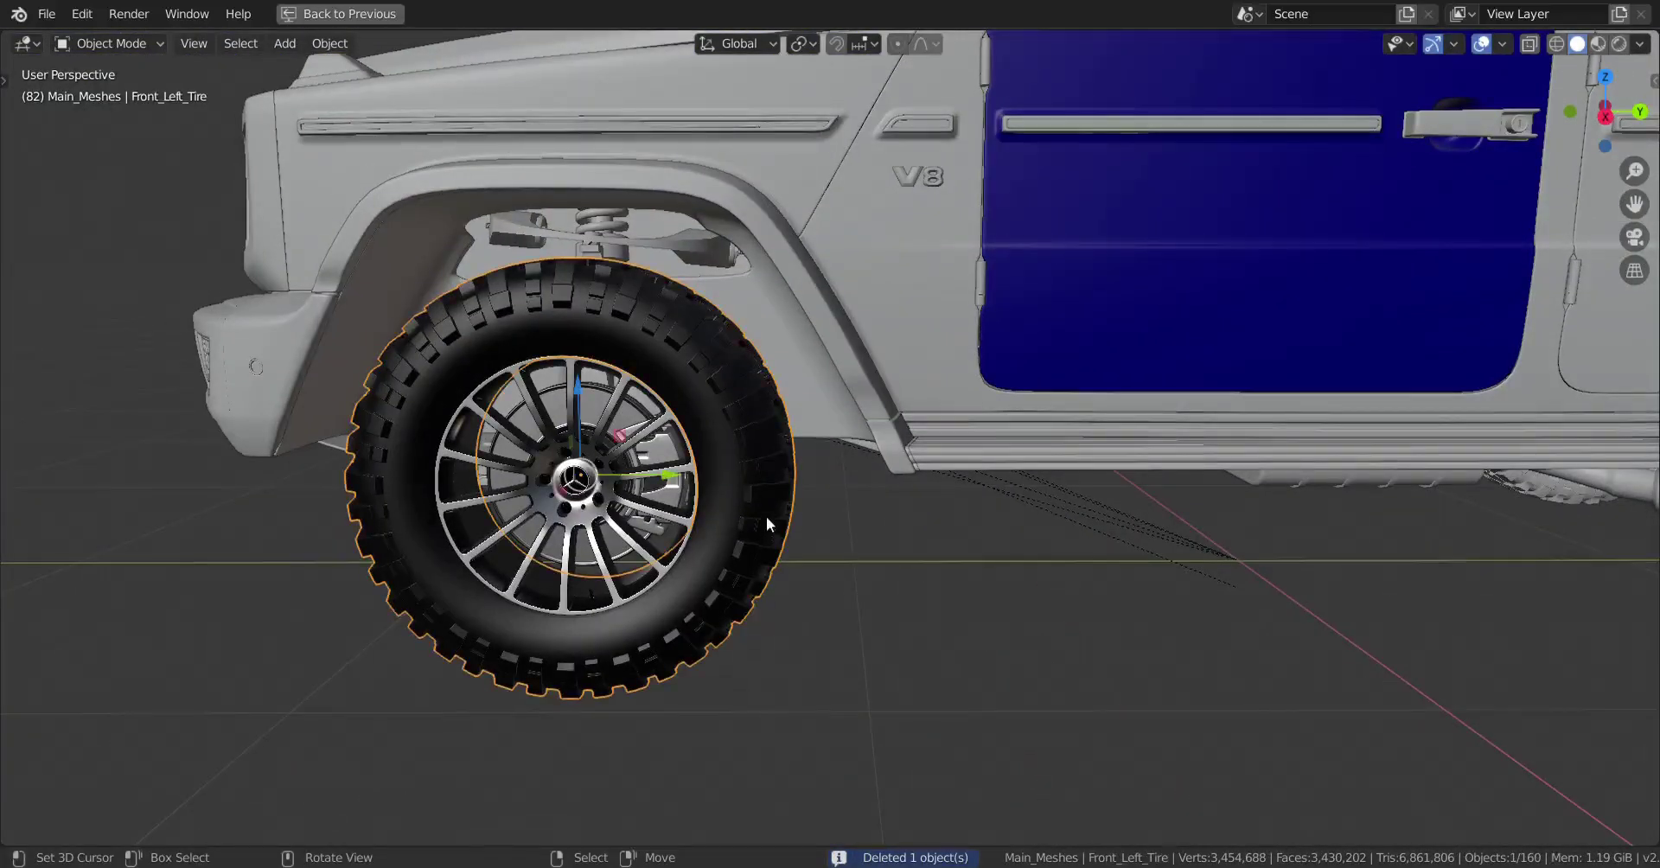
key("x")
left_click(766, 516)
left_click(576, 475)
key("x")
left_click(576, 474)
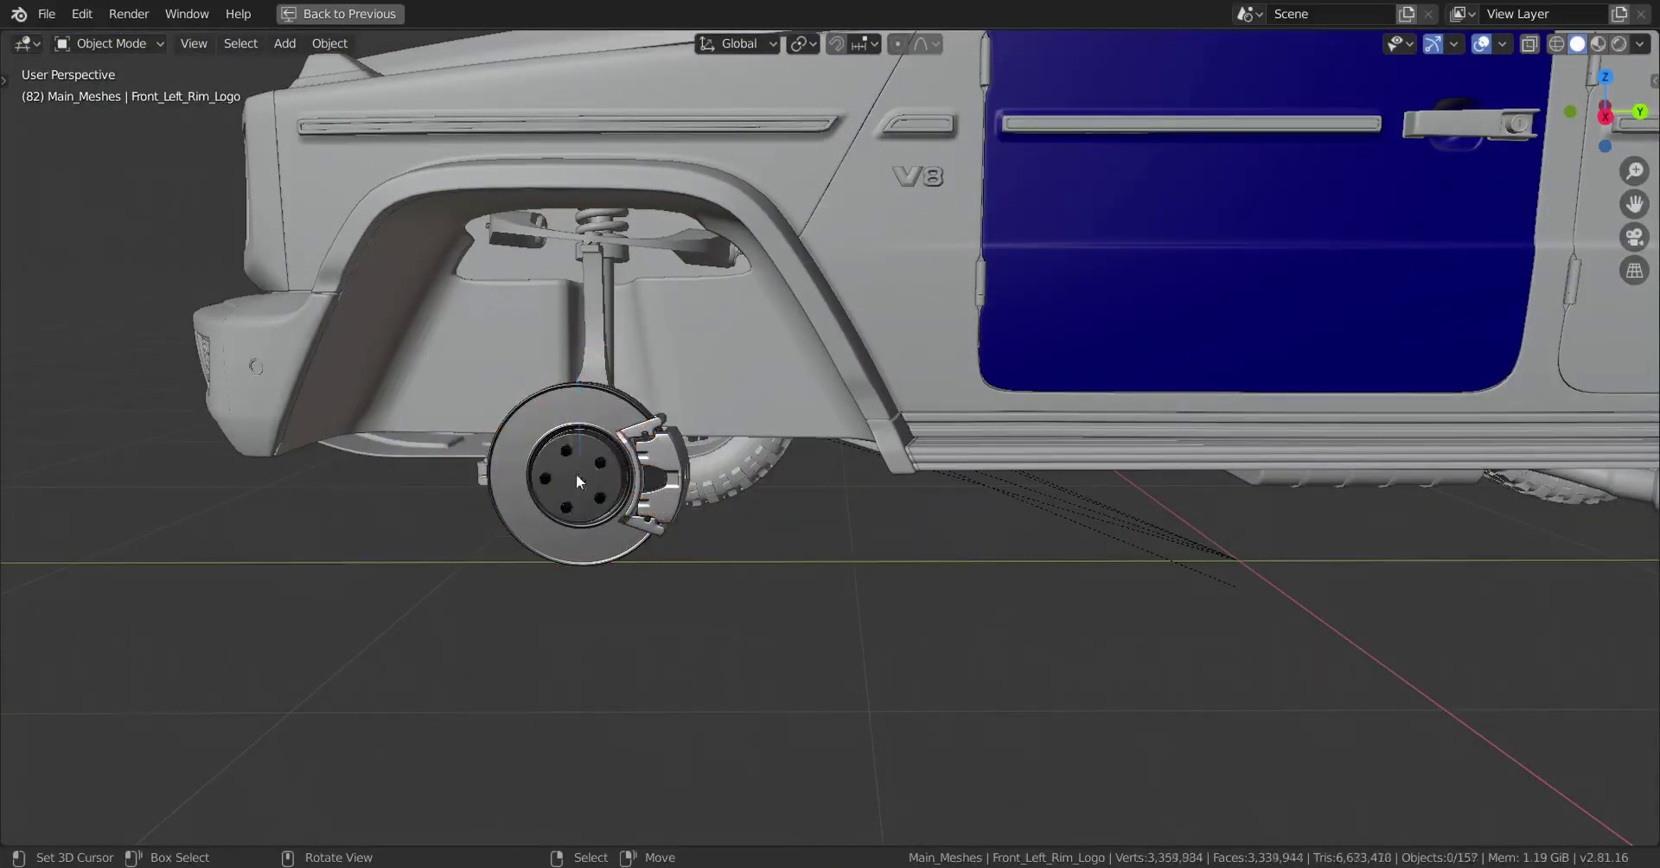
- Hide the front left brake disc parts, calliper pieces and calliper pads
right_click(600, 463)
key("h")
right_click(596, 480)
key("h")
right_click(662, 457)
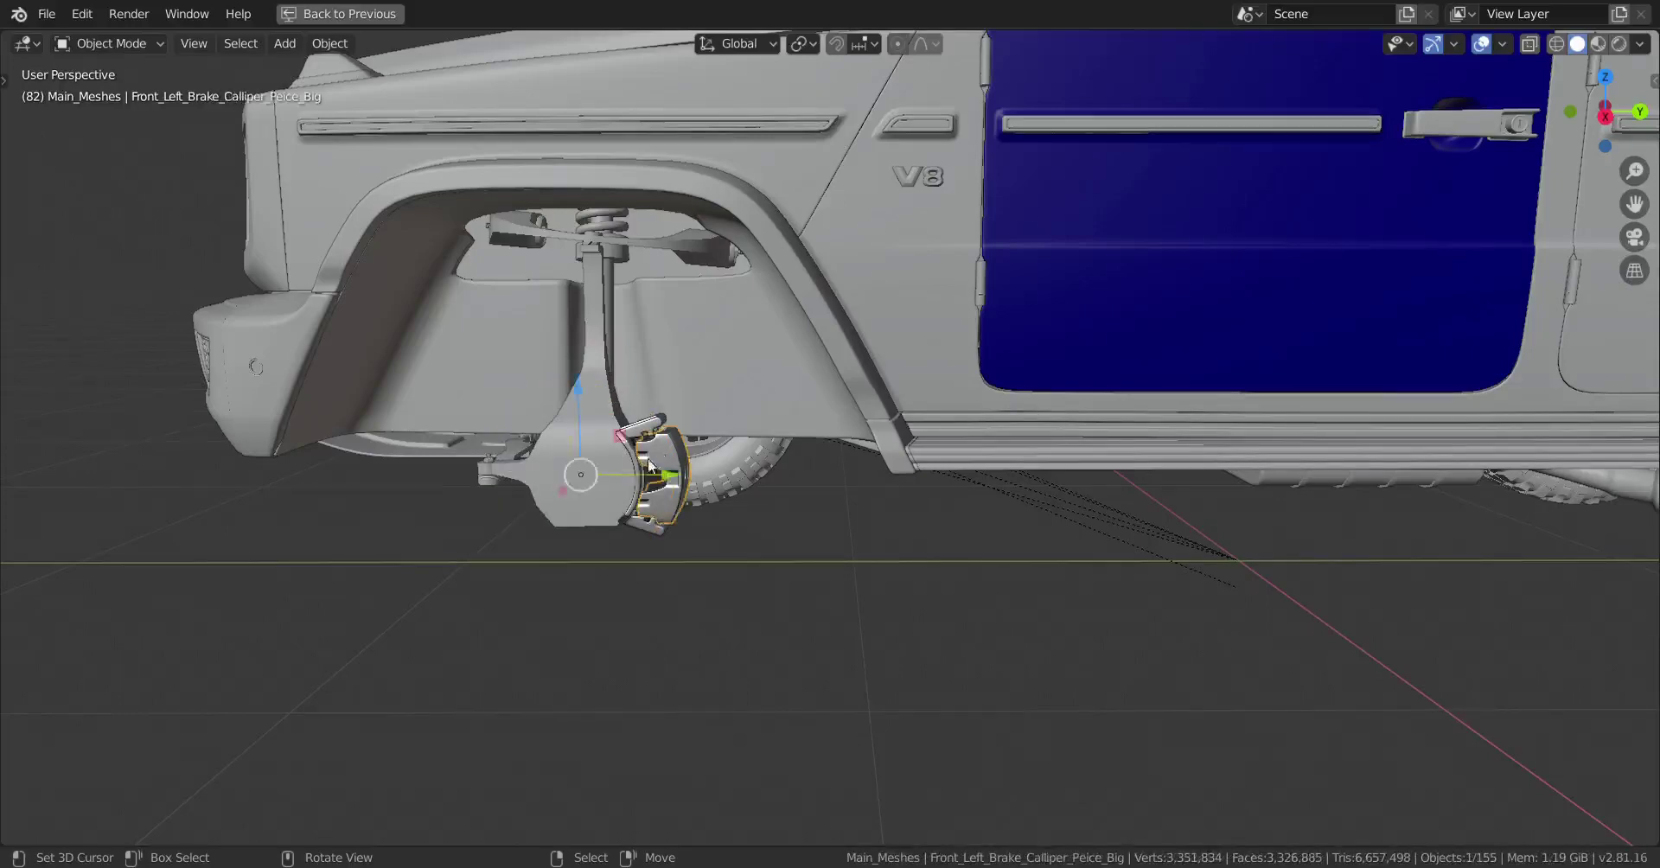
key("h")
right_click(662, 464)
key("h")
right_click(638, 458)
key("h")
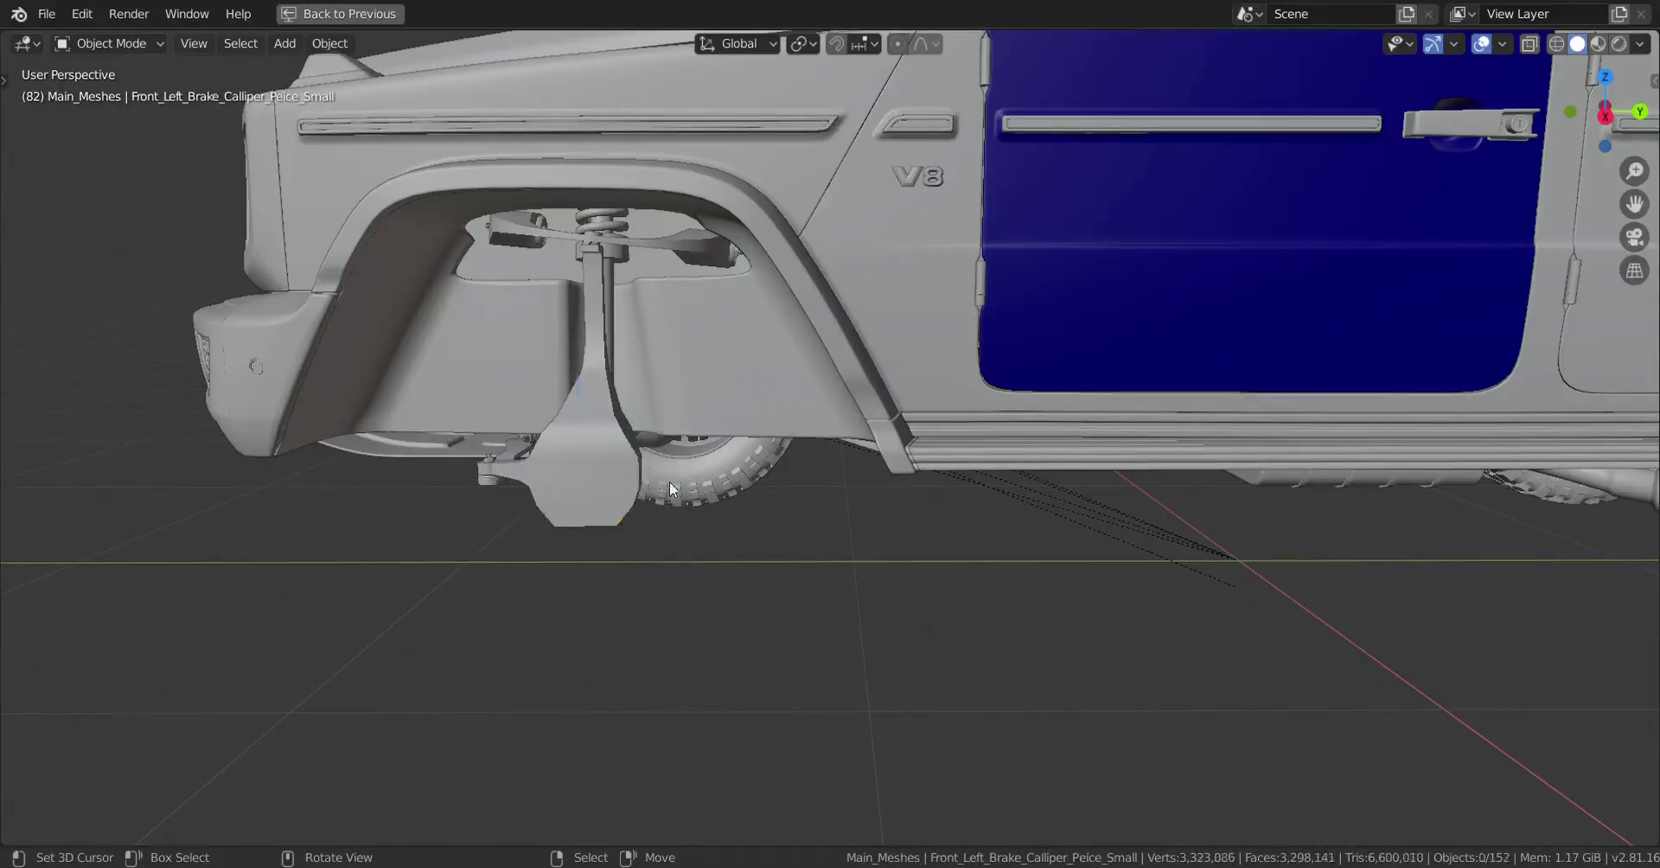
- Reveal all hidden front left wheel parts as one selection and make the tire the active object
scroll(668, 481, "down", 3)
middle_click_drag(854, 522, 643, 521, "shift")
key("ctrl+v")
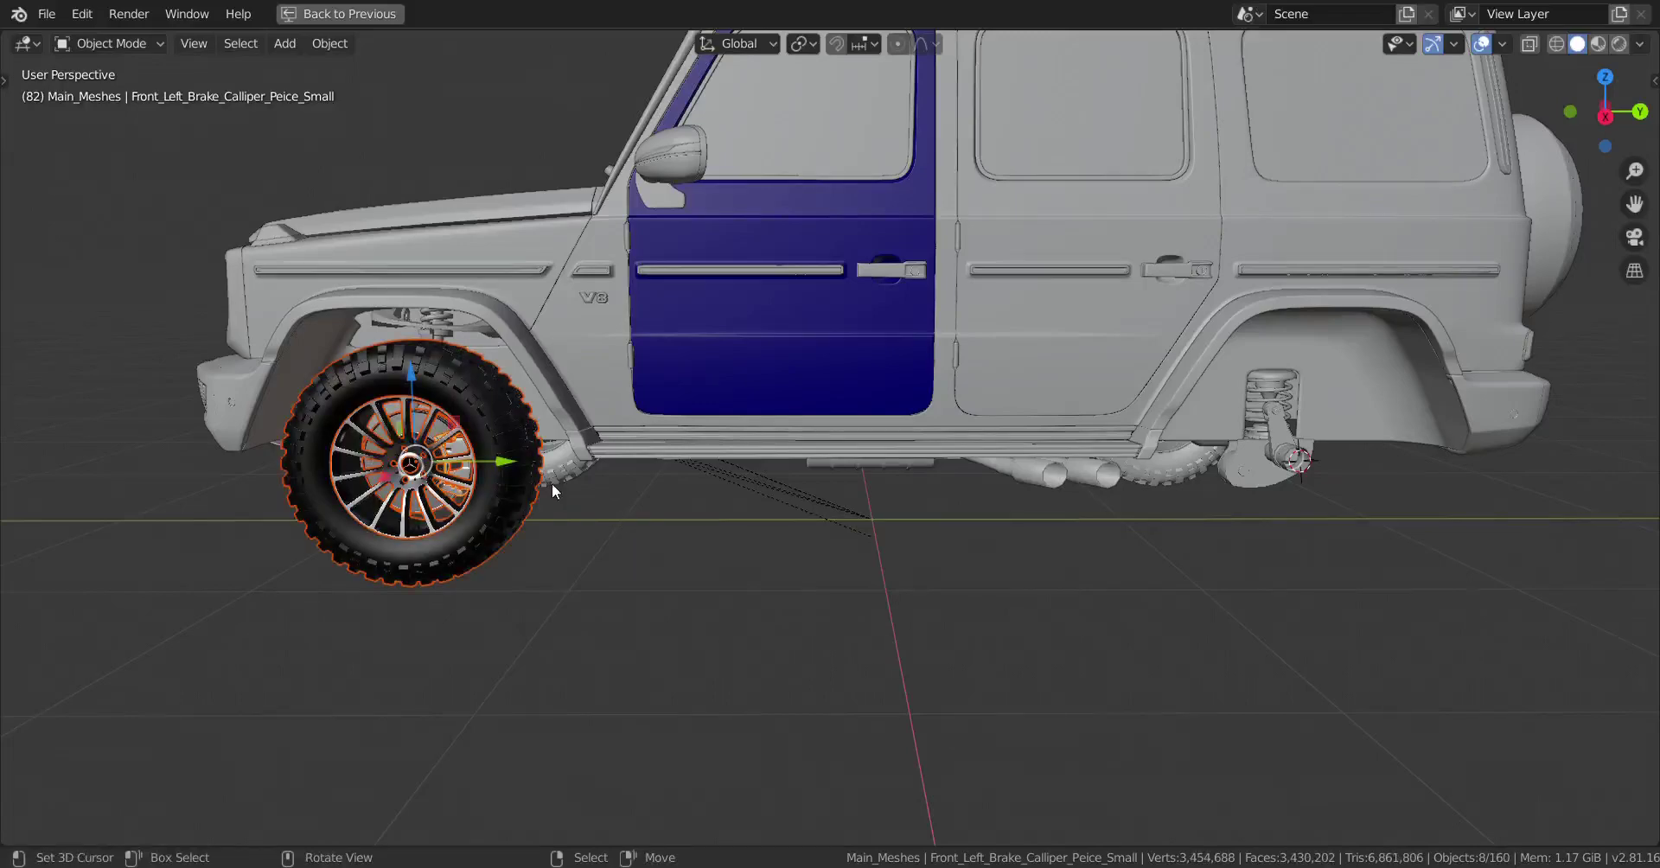
left_click(485, 532, "shift")
mouse_move(485, 531)
middle_mouse_down()
mouse_move(579, 559)
mouse_move(510, 532)
middle_mouse_up()
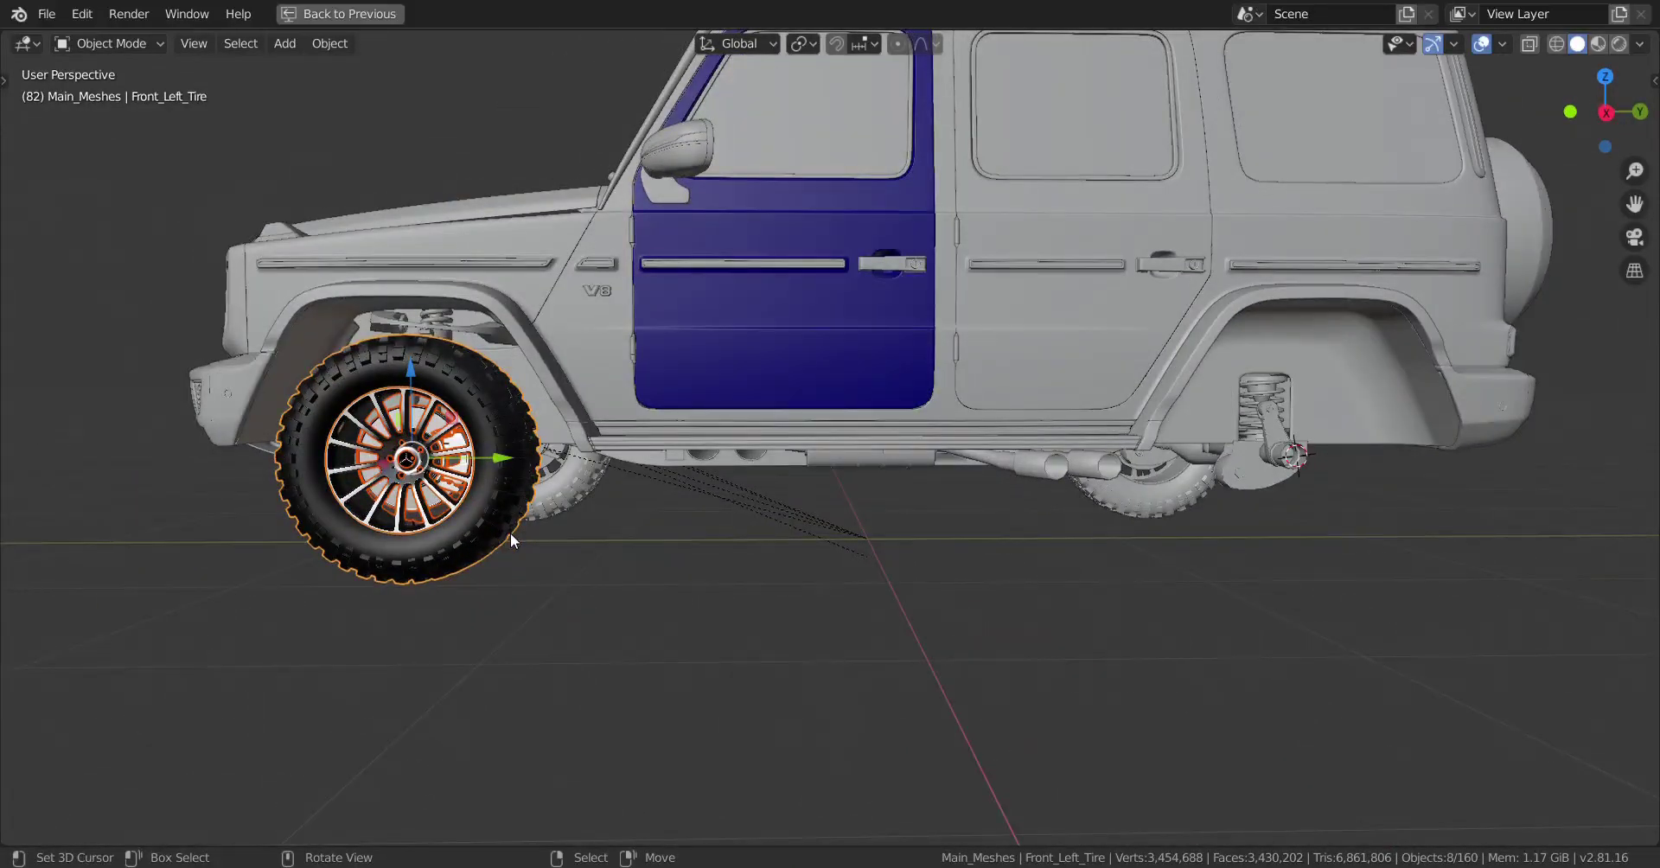
- Duplicate the front left wheel parts along the Y axis toward the rear and snap the copies to the 3D cursor at the rear left hub
key("KP_3")
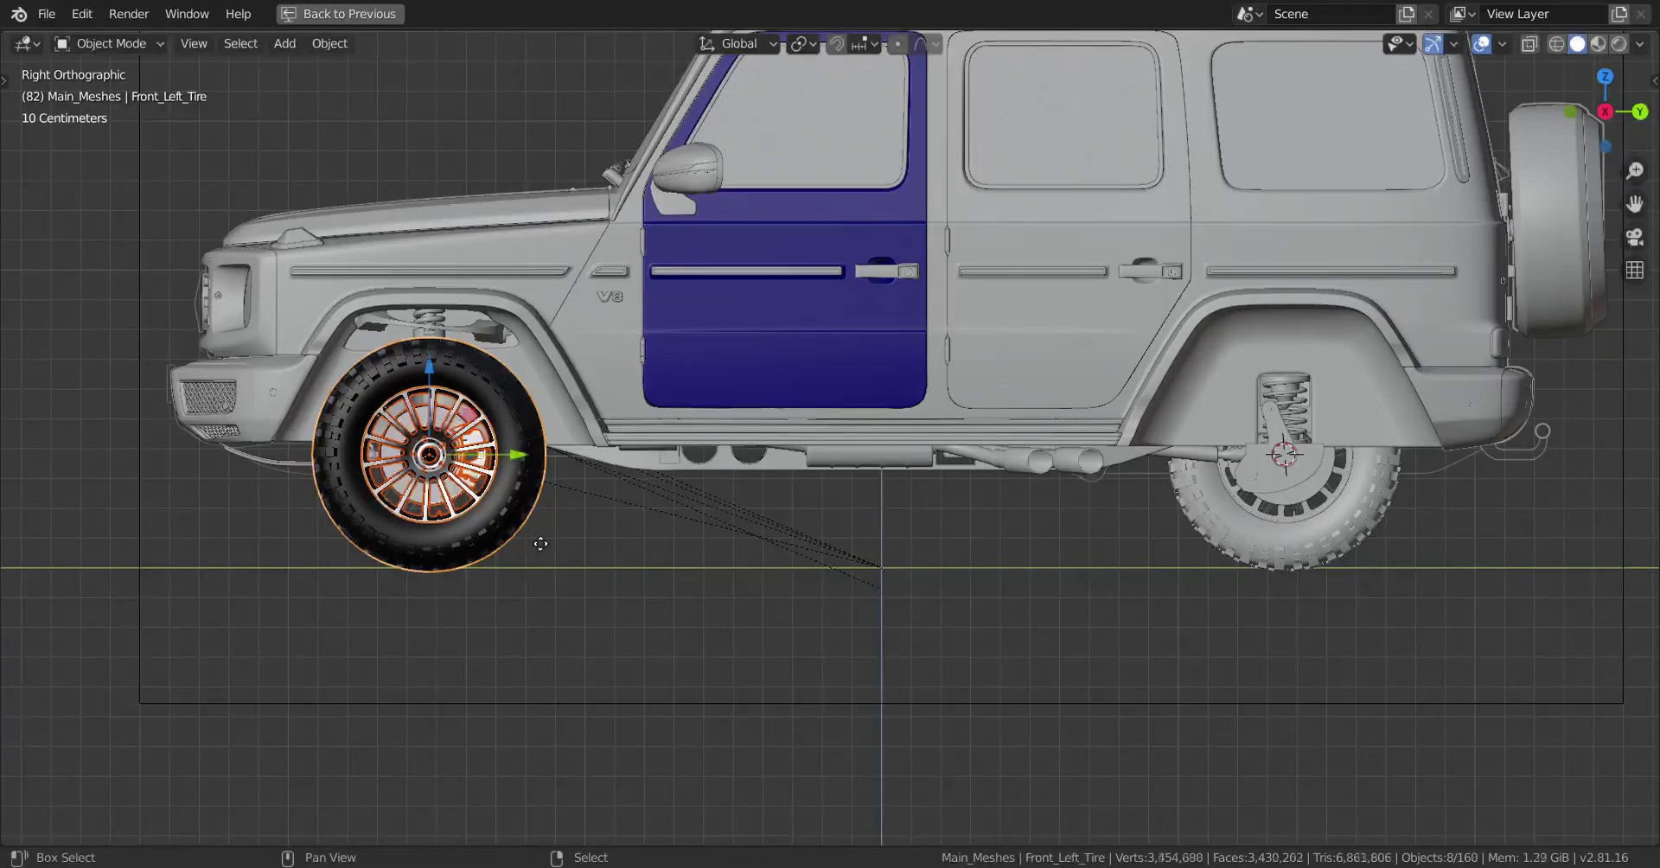
key("shift+d")
key("y")
left_click(1013, 544)
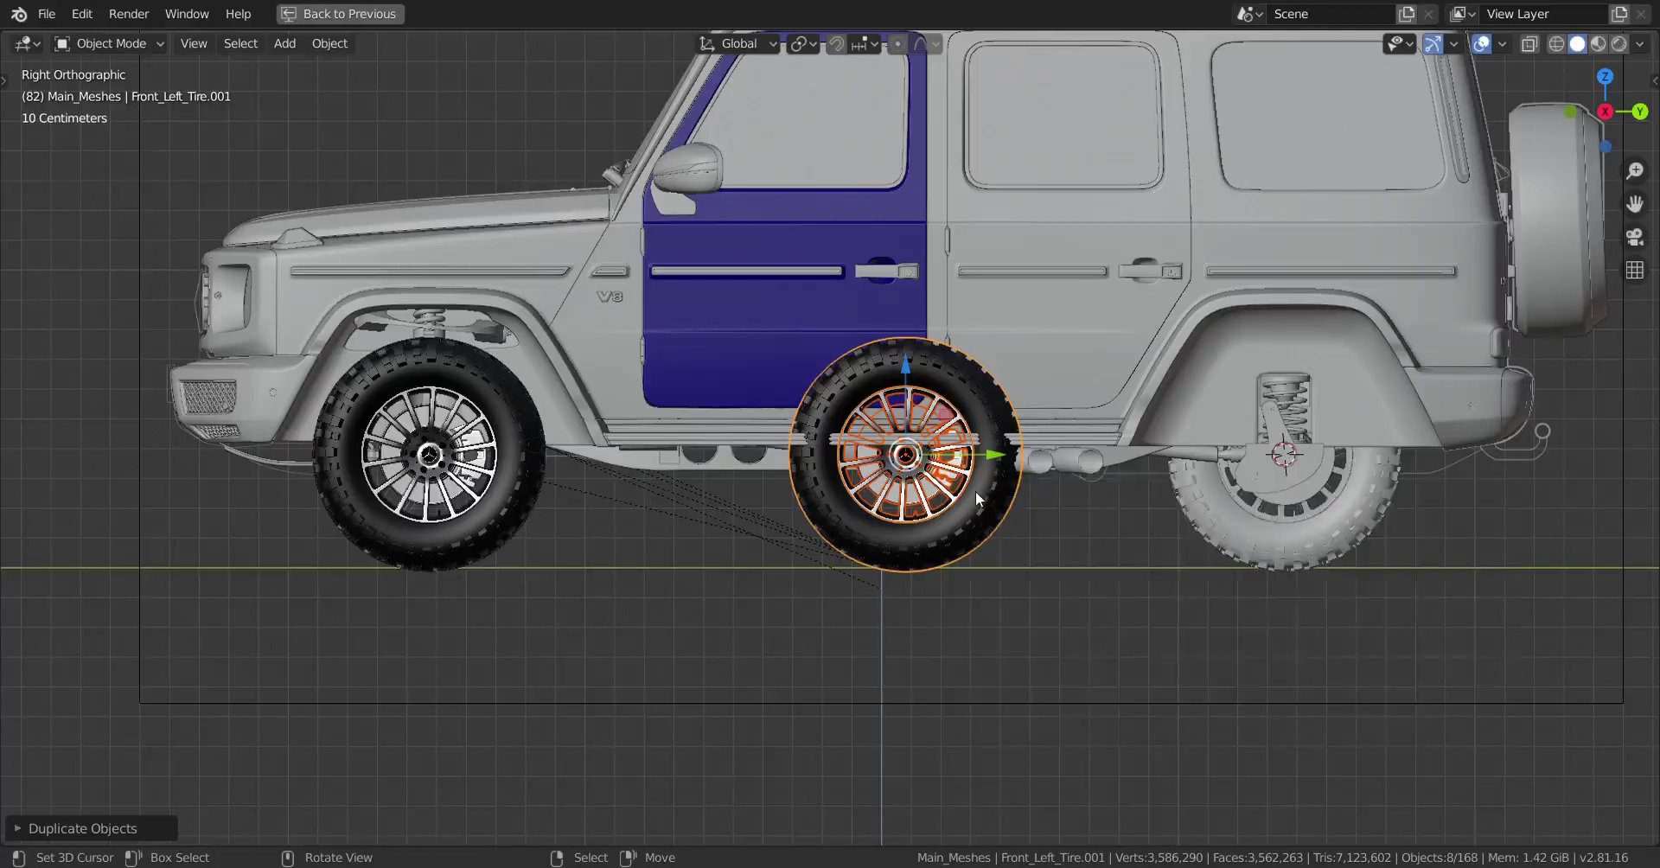
key("F3")
type("Set Origin")
key("Return")
key("shift+s")
key("shift+s")
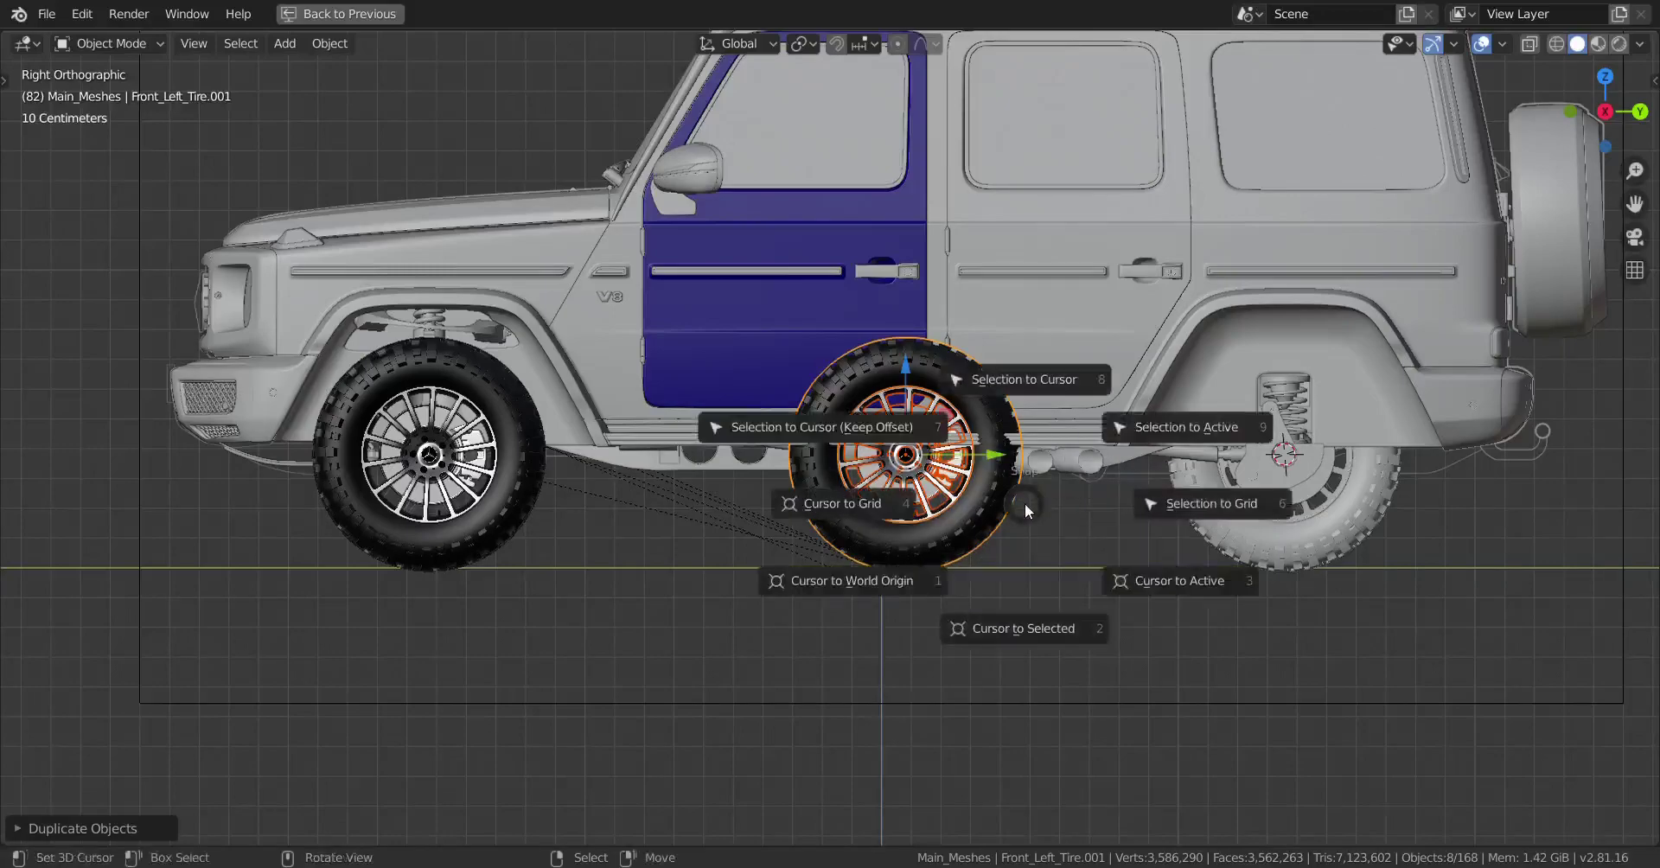
left_click(1027, 381)
- Deselect everything and inspect the copied wheel's fit at the rear left axle from several angles
middle_click_drag(1047, 428, 979, 531)
scroll(875, 510, "up", 3)
middle_click_drag(808, 519, 557, 497, "shift")
middle_click_drag(1017, 486, 1077, 510)
scroll(960, 520, "down", 3)
key("alt+a")
middle_click_drag(931, 524, 978, 541)
scroll(978, 541, "up", 3)
mouse_move(543, 532)
middle_mouse_down("shift")
mouse_move(997, 563)
mouse_move(545, 517)
middle_mouse_up("shift")
scroll(1202, 446, "up", 4)
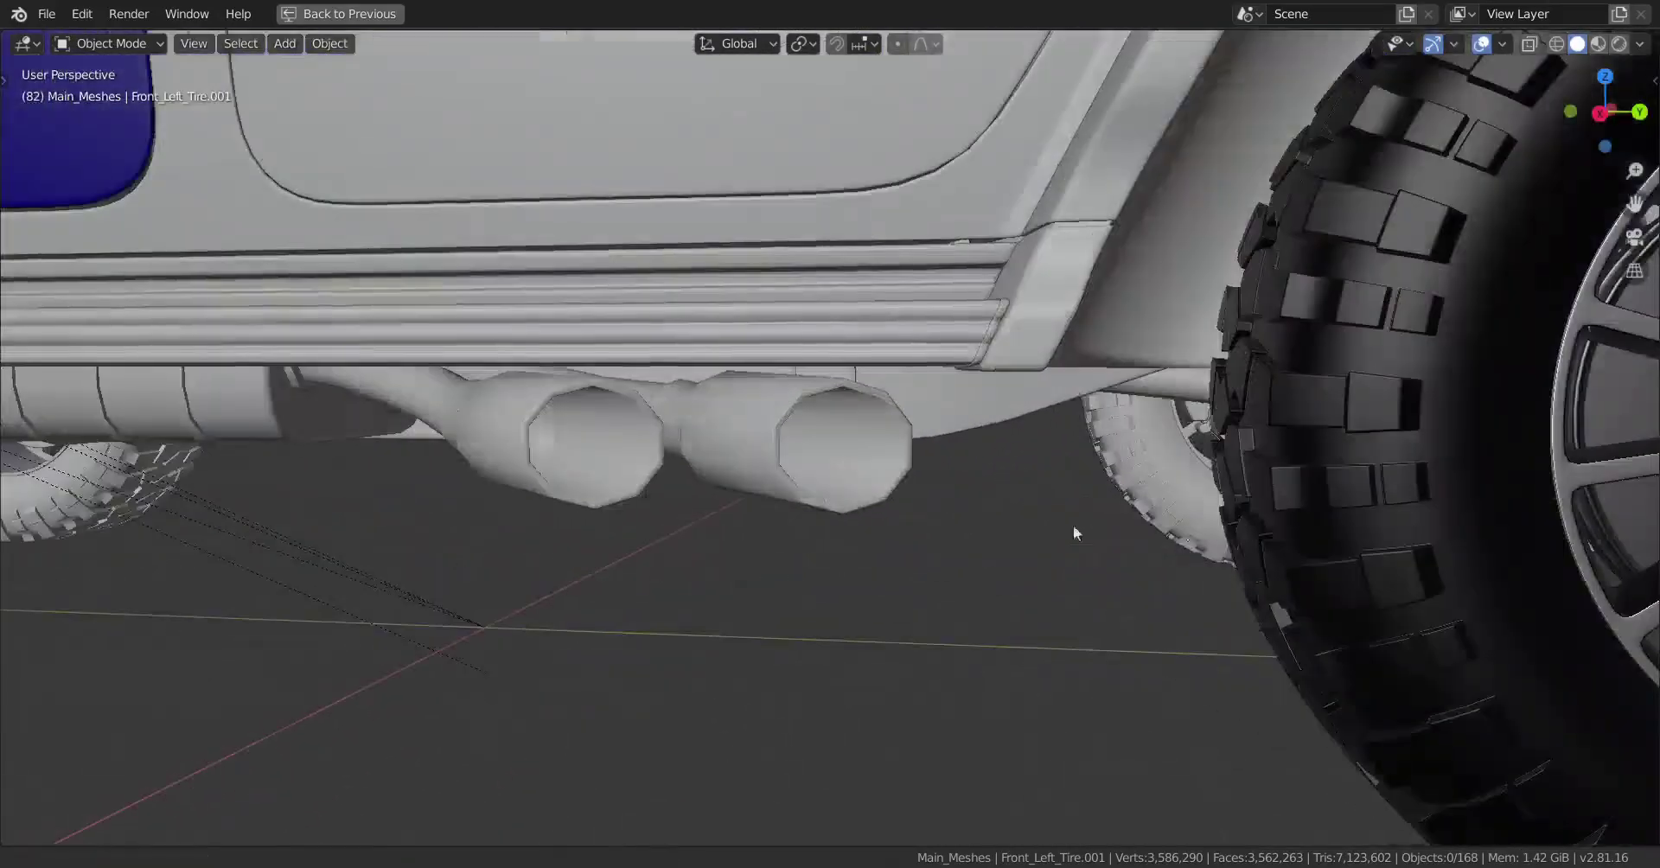
middle_click_drag(1180, 523, 657, 532, "shift")
middle_click_drag(826, 473, 835, 480)
- Rotate the rear left wheel's calliper pieces and calliper pads together by 180° in the right orthographic view
right_click(930, 389)
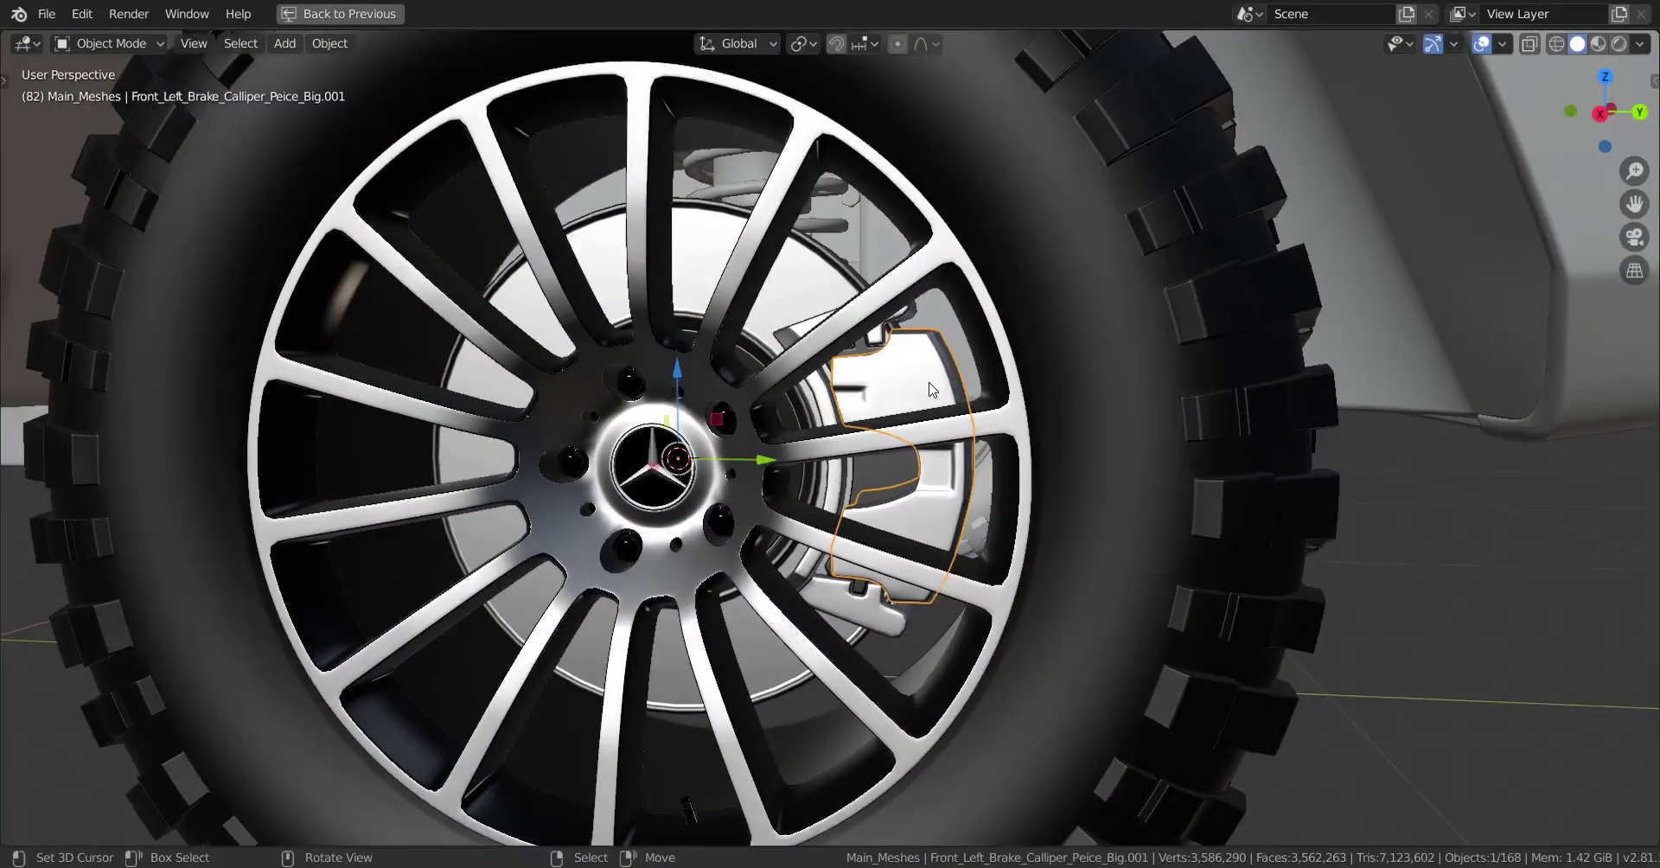
key("KP_Decimal")
scroll(923, 384, "down", 2)
middle_click_drag(925, 384, 821, 458)
left_click(772, 494, "shift")
right_click(709, 360, "shift")
mouse_move(708, 362)
middle_mouse_down()
mouse_move(781, 415)
mouse_move(725, 358)
middle_mouse_up()
key("g")
right_click(1342, 374)
scroll(778, 441, "down", 3)
middle_click_drag(714, 463, 896, 462, "shift")
scroll(896, 463, "up", 3)
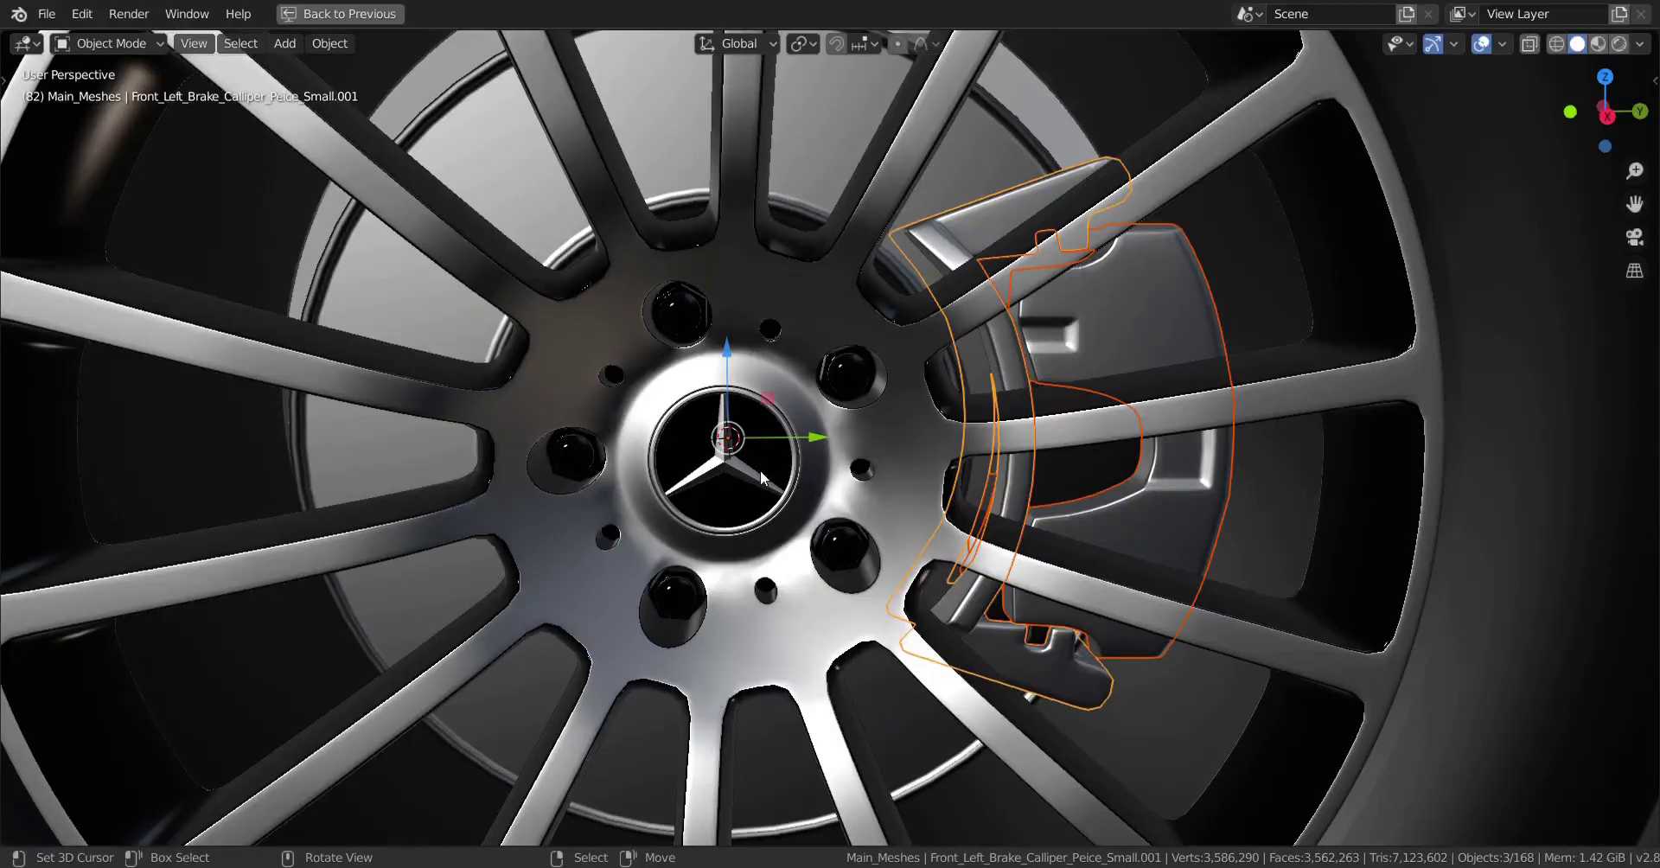
key("KP_3")
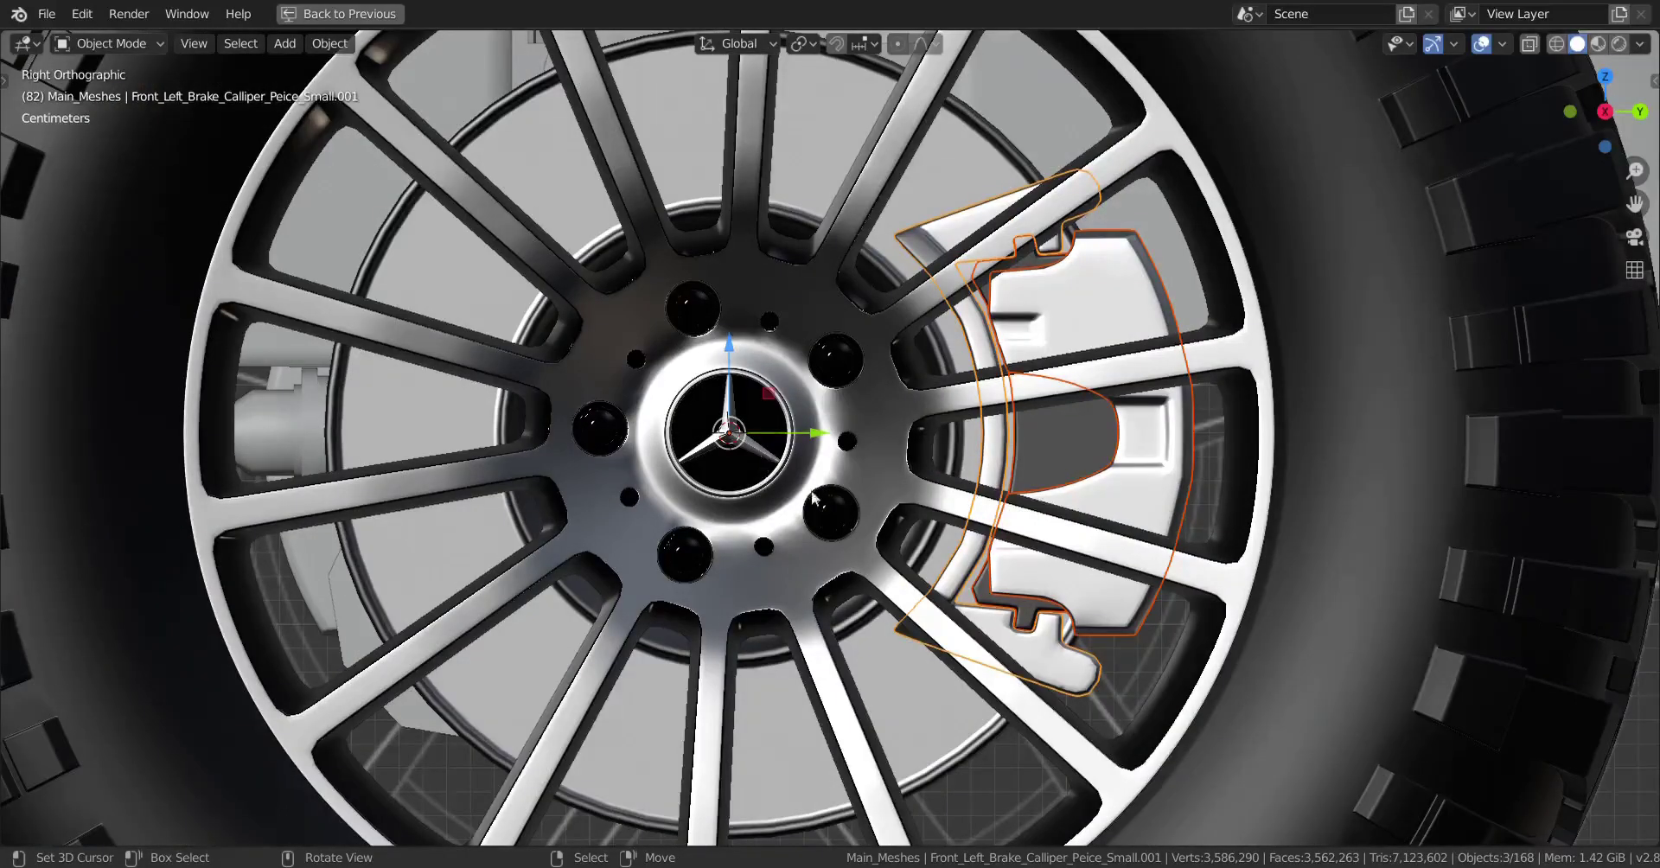
scroll(812, 500, "down", 2)
type("r")
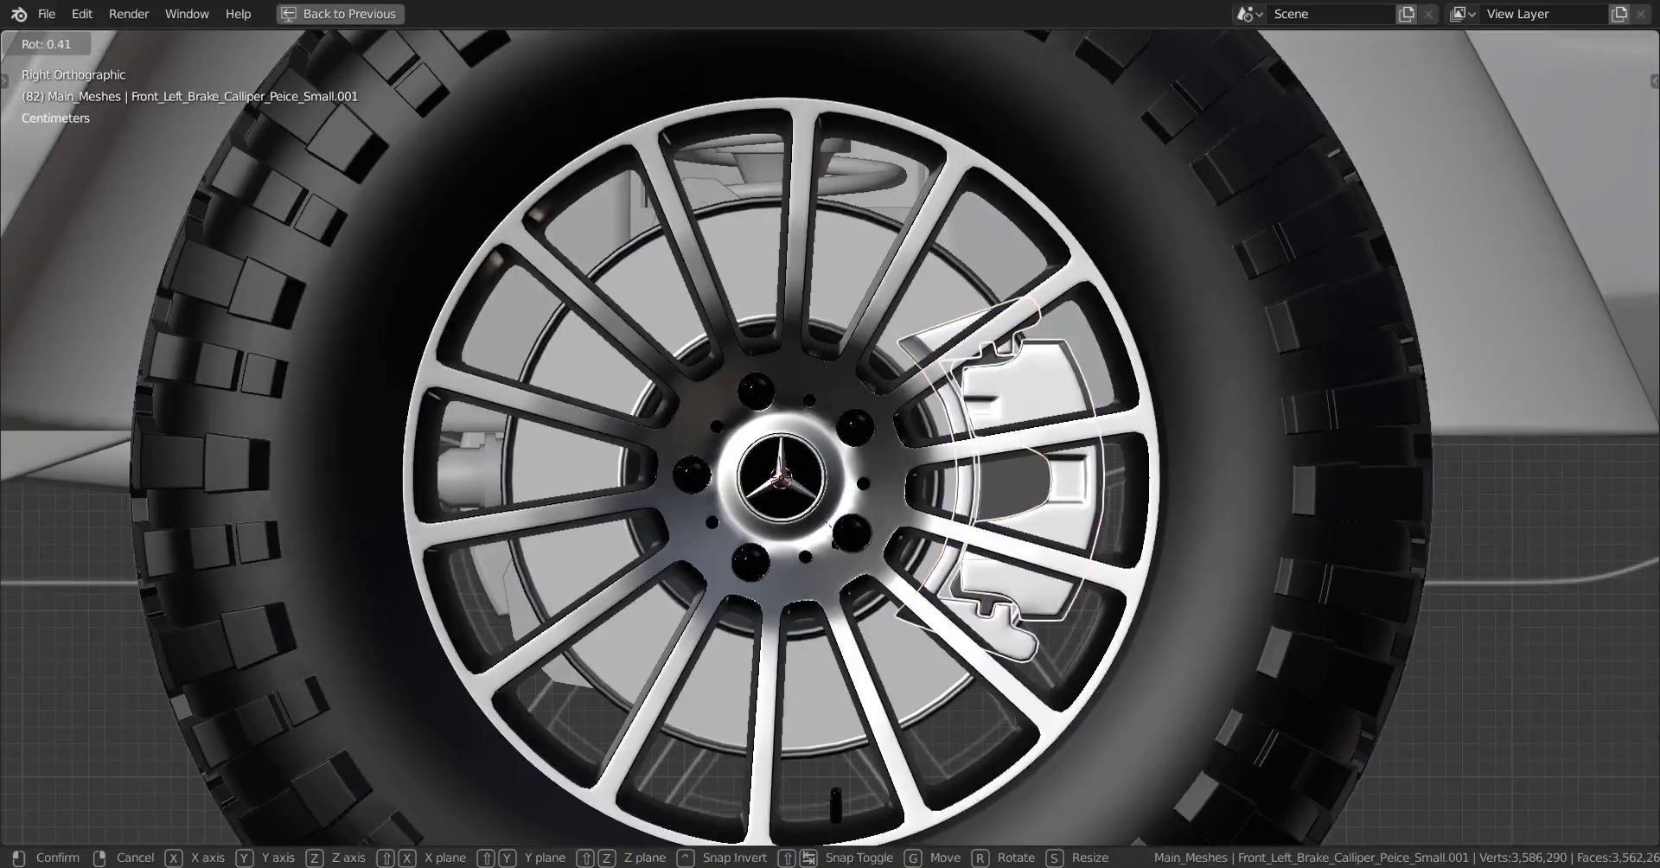
type("180")
key("Return")
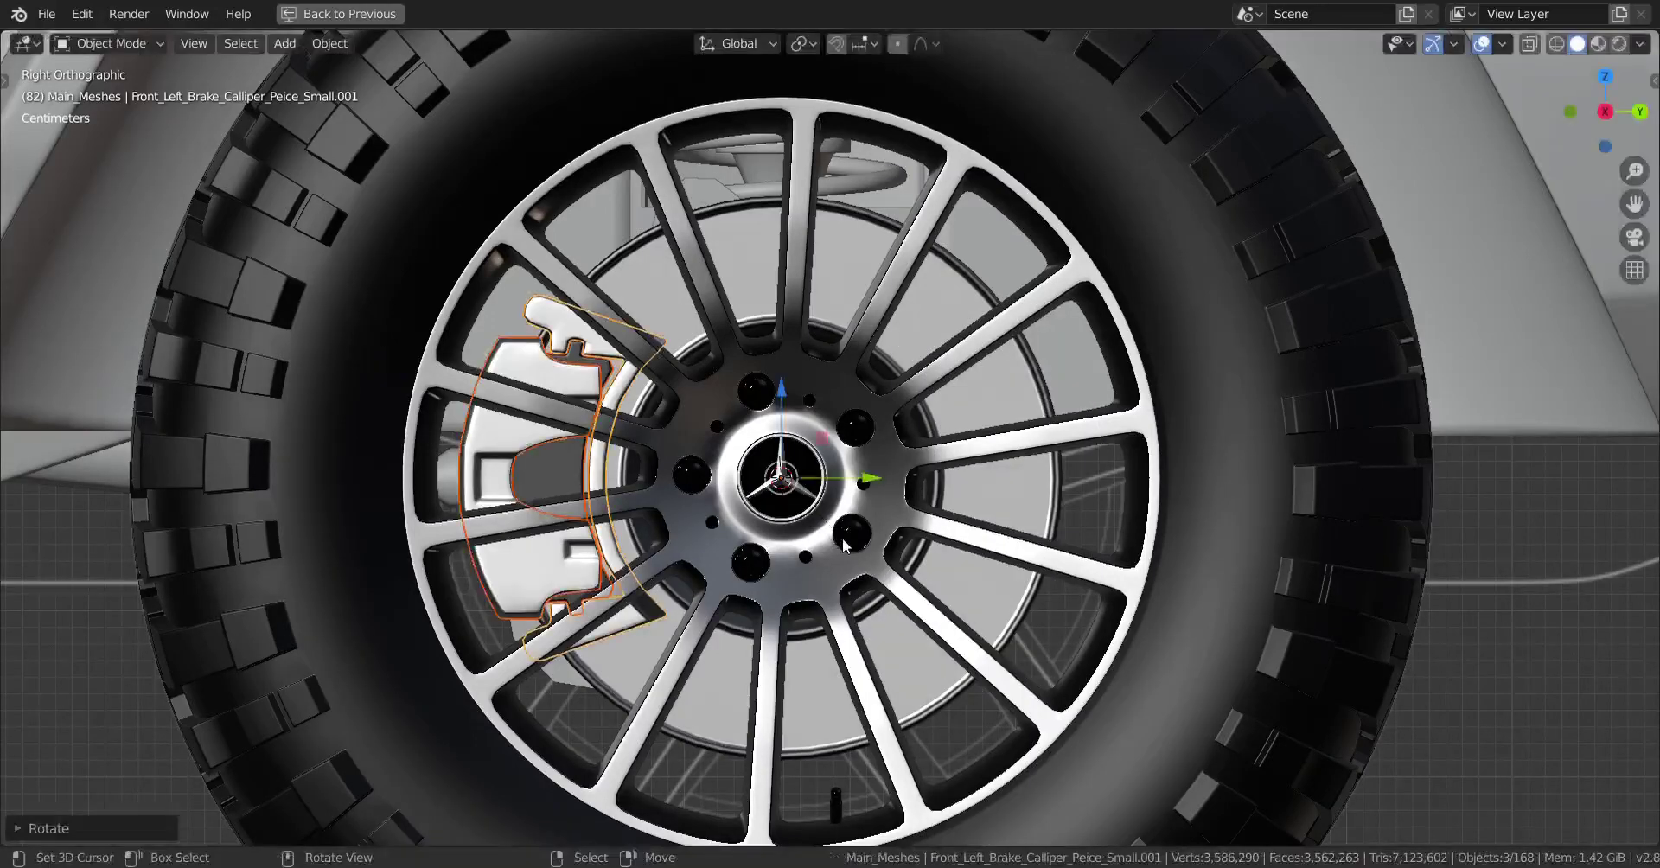
- Compare the rear left calliper's placement with the front left wheel's and save the file
scroll(828, 544, "down", 7)
middle_click_drag(556, 612, 933, 668, "shift")
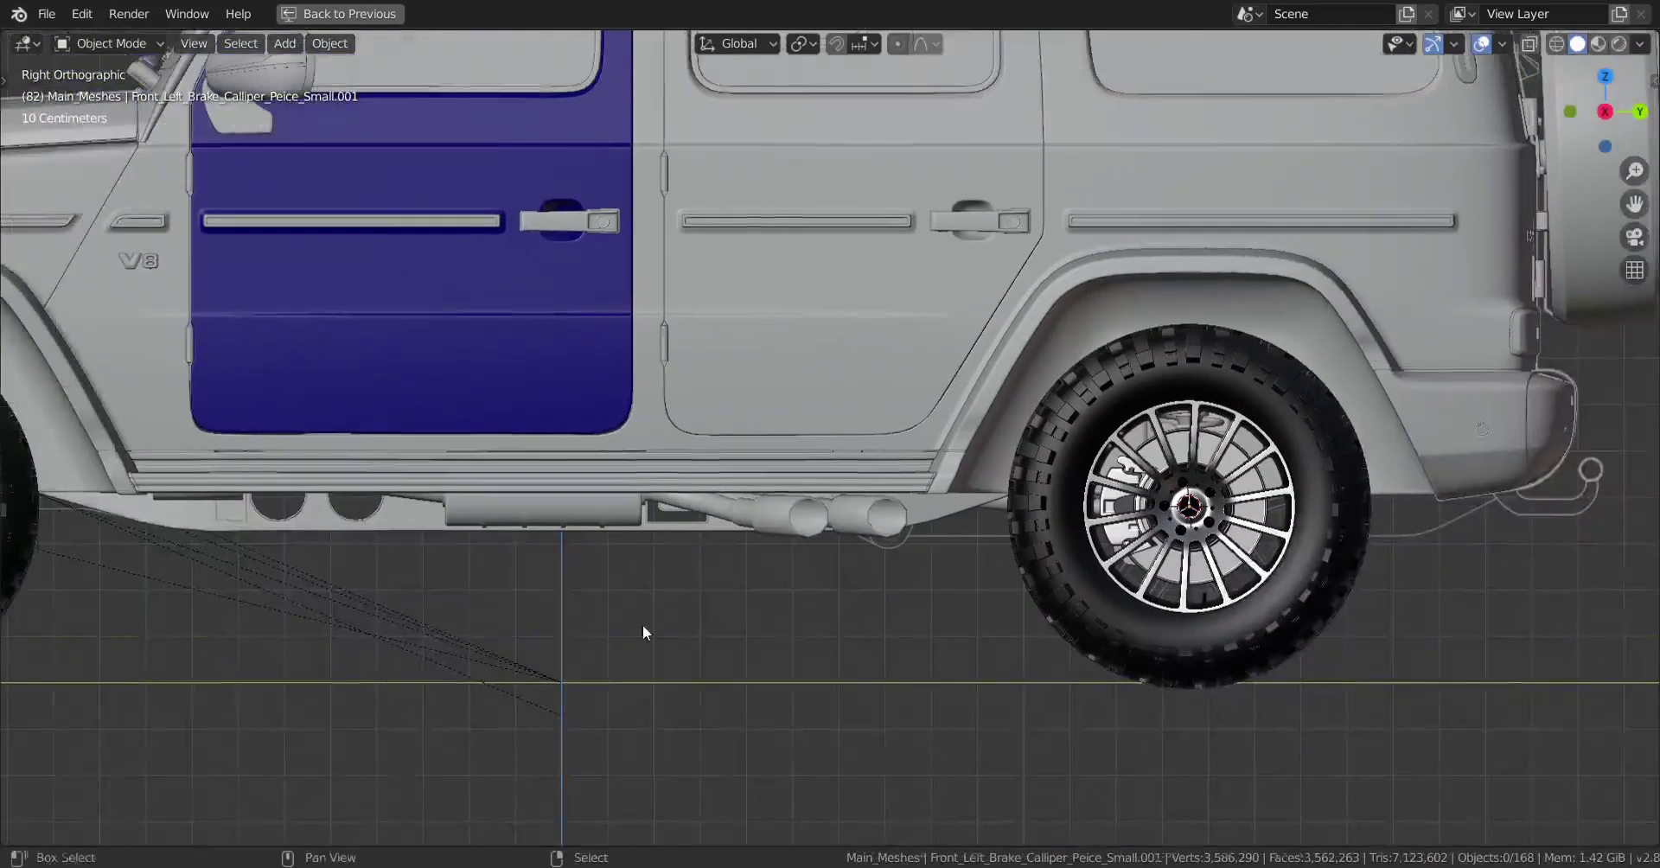
middle_click_drag(642, 627, 805, 617, "shift")
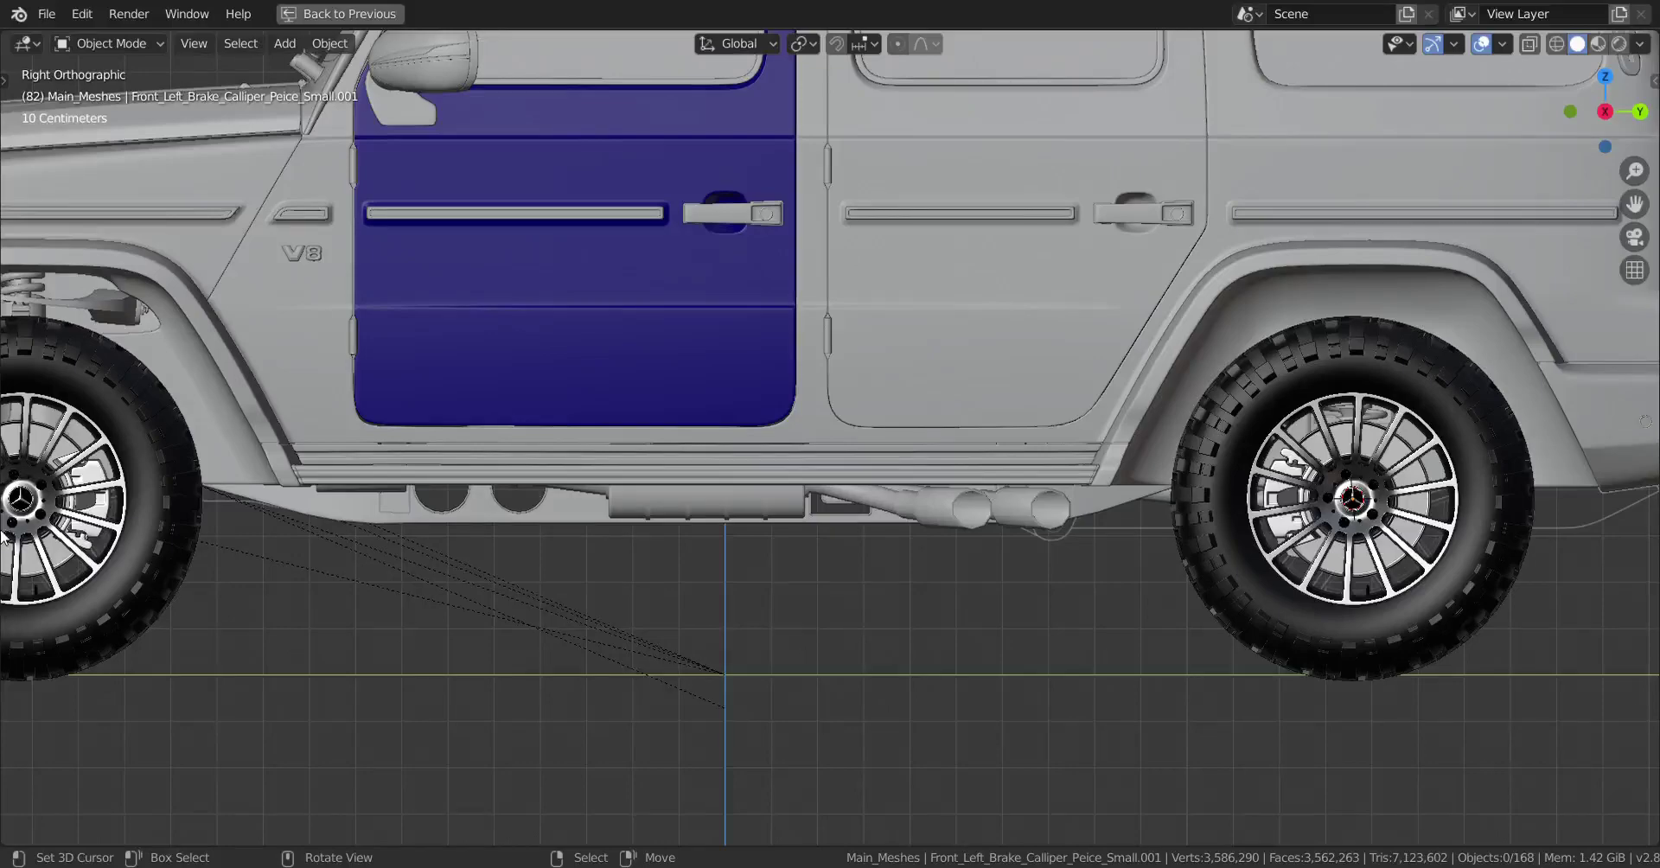
middle_click_drag(787, 551, 1051, 513)
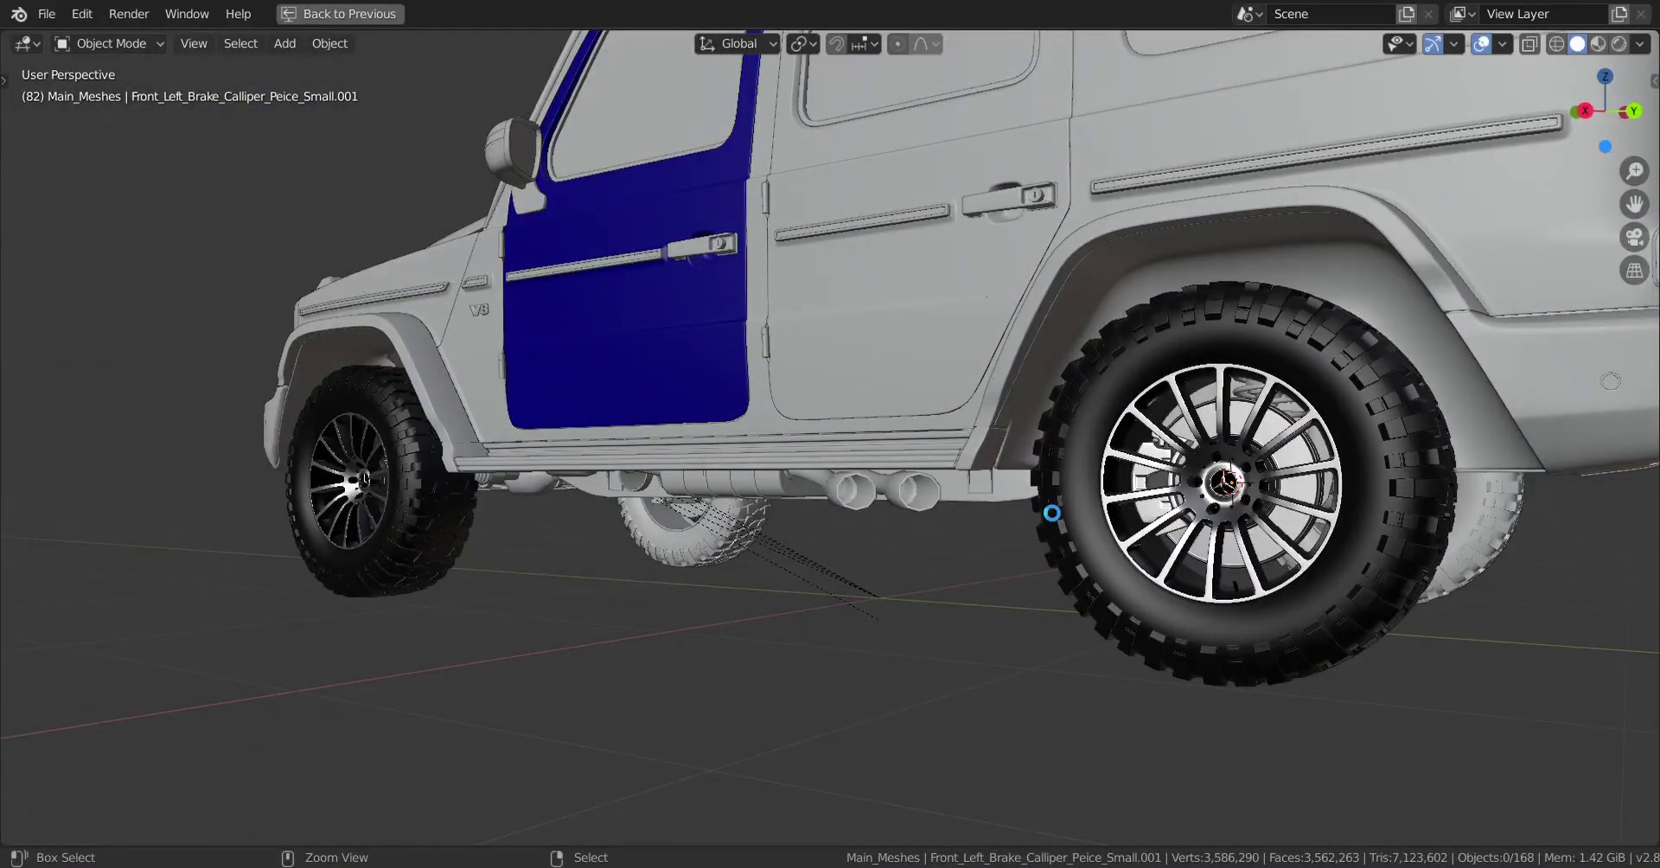
key("ctrl+s")
- Snap the 3D cursor to the origin of the rear right tire
middle_click_drag(1039, 500, 896, 485)
left_click(1026, 526)
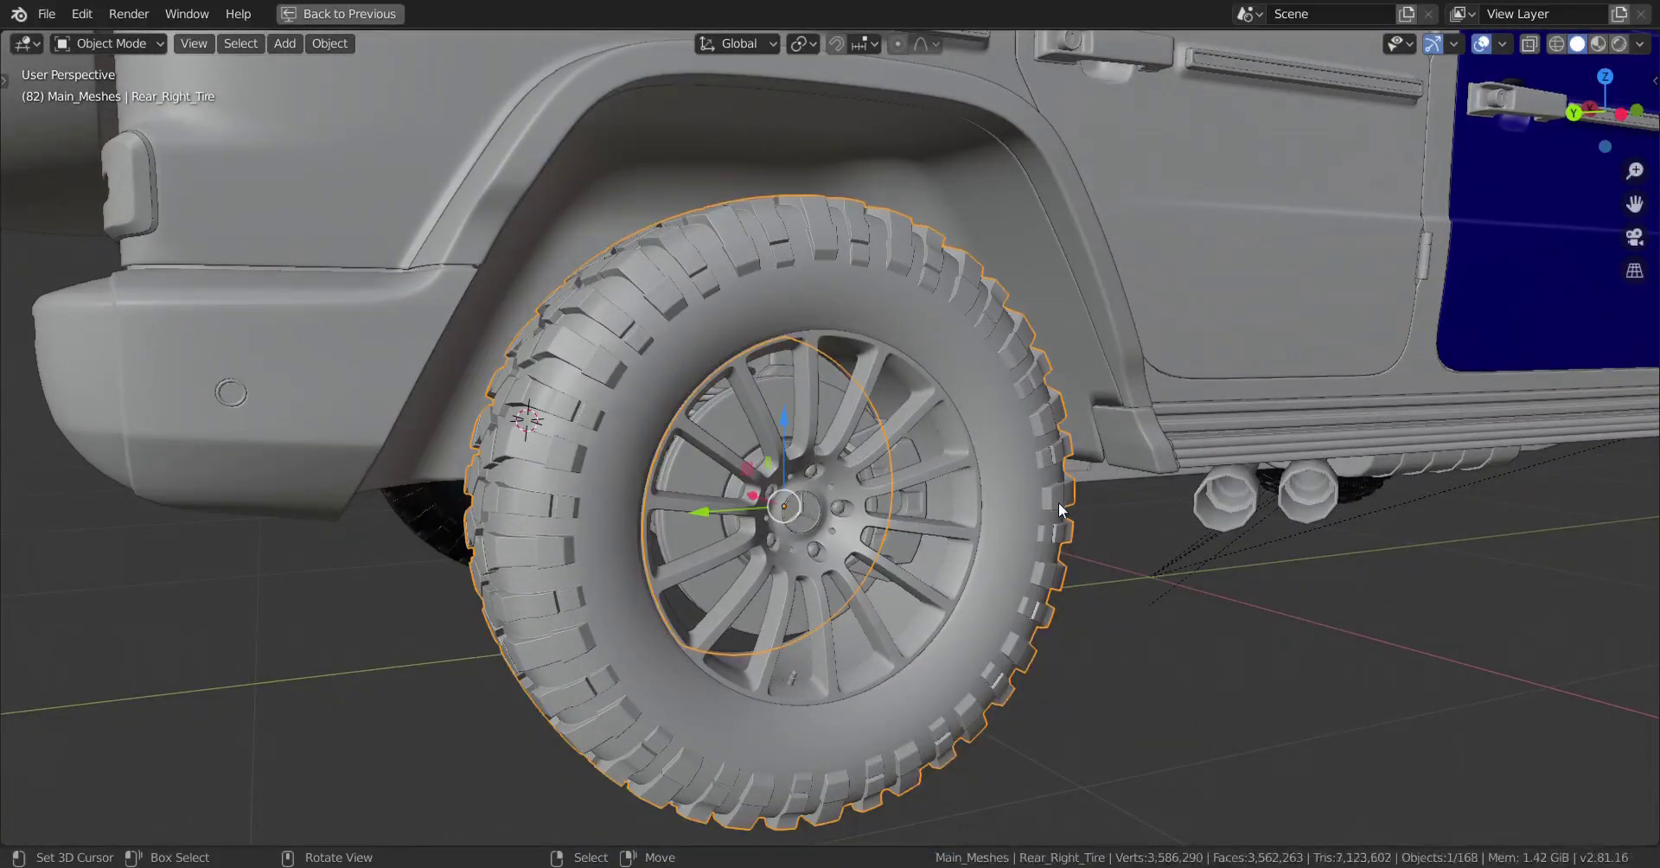
key("shift+s")
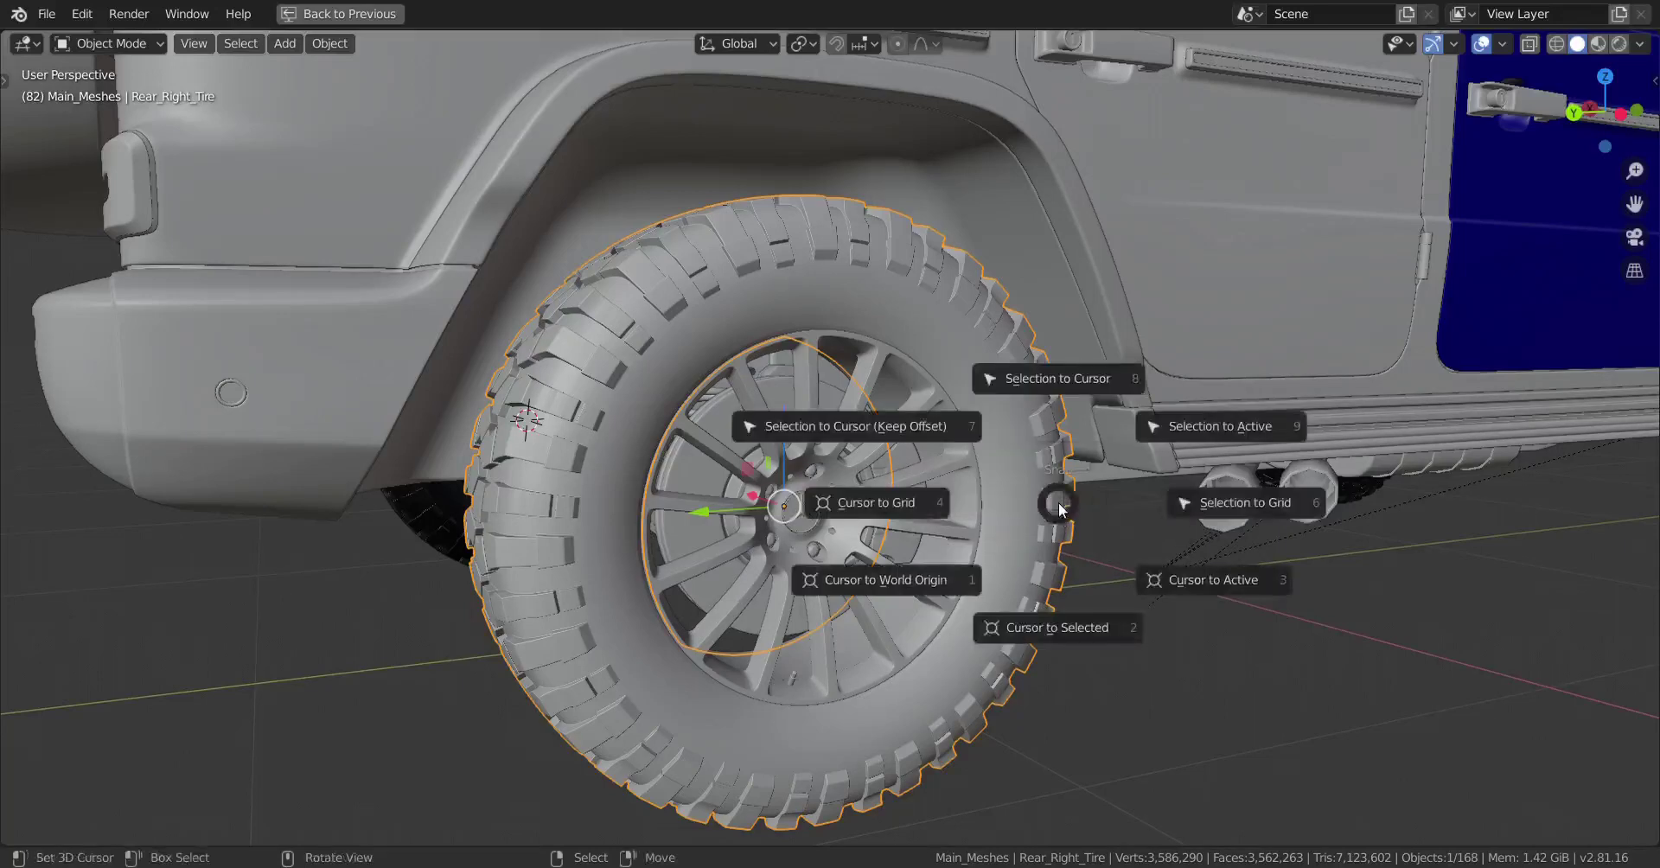
left_click(1070, 603)
- Delete the untextured rear right tire, rim and hub parts
key("x")
left_click(1109, 471)
left_click(937, 527)
key("x")
left_click(901, 525)
right_click(840, 500)
key("x")
left_click(840, 500)
right_click(840, 501)
key("x")
left_click(839, 502)
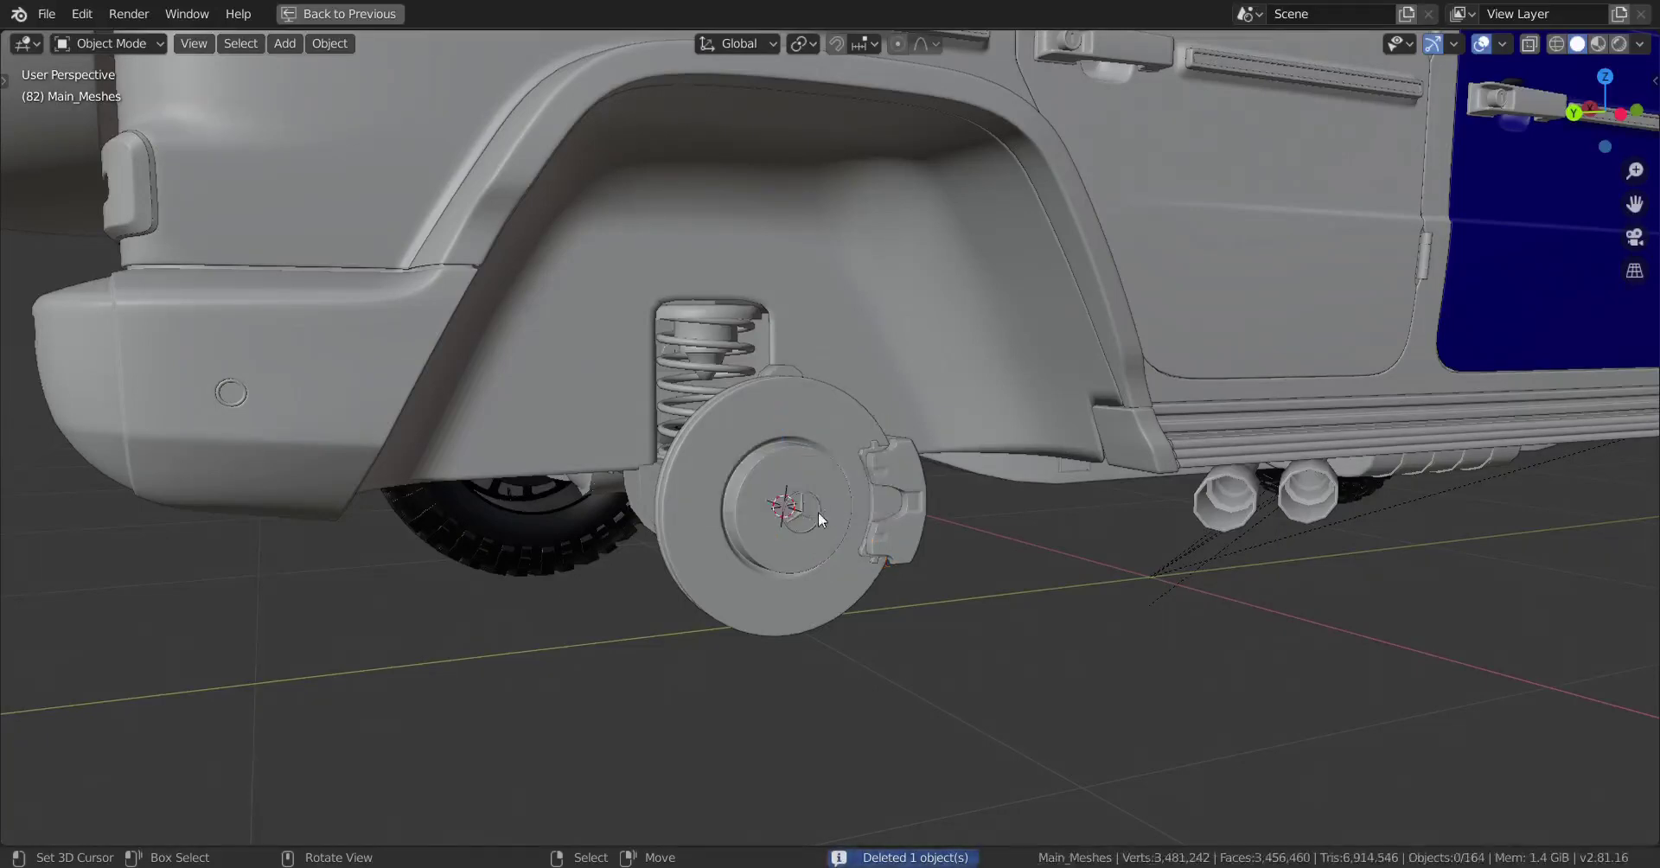
- Delete the rear right brake disc and calliper parts and save the file
left_click(839, 513)
key("x")
left_click(839, 514)
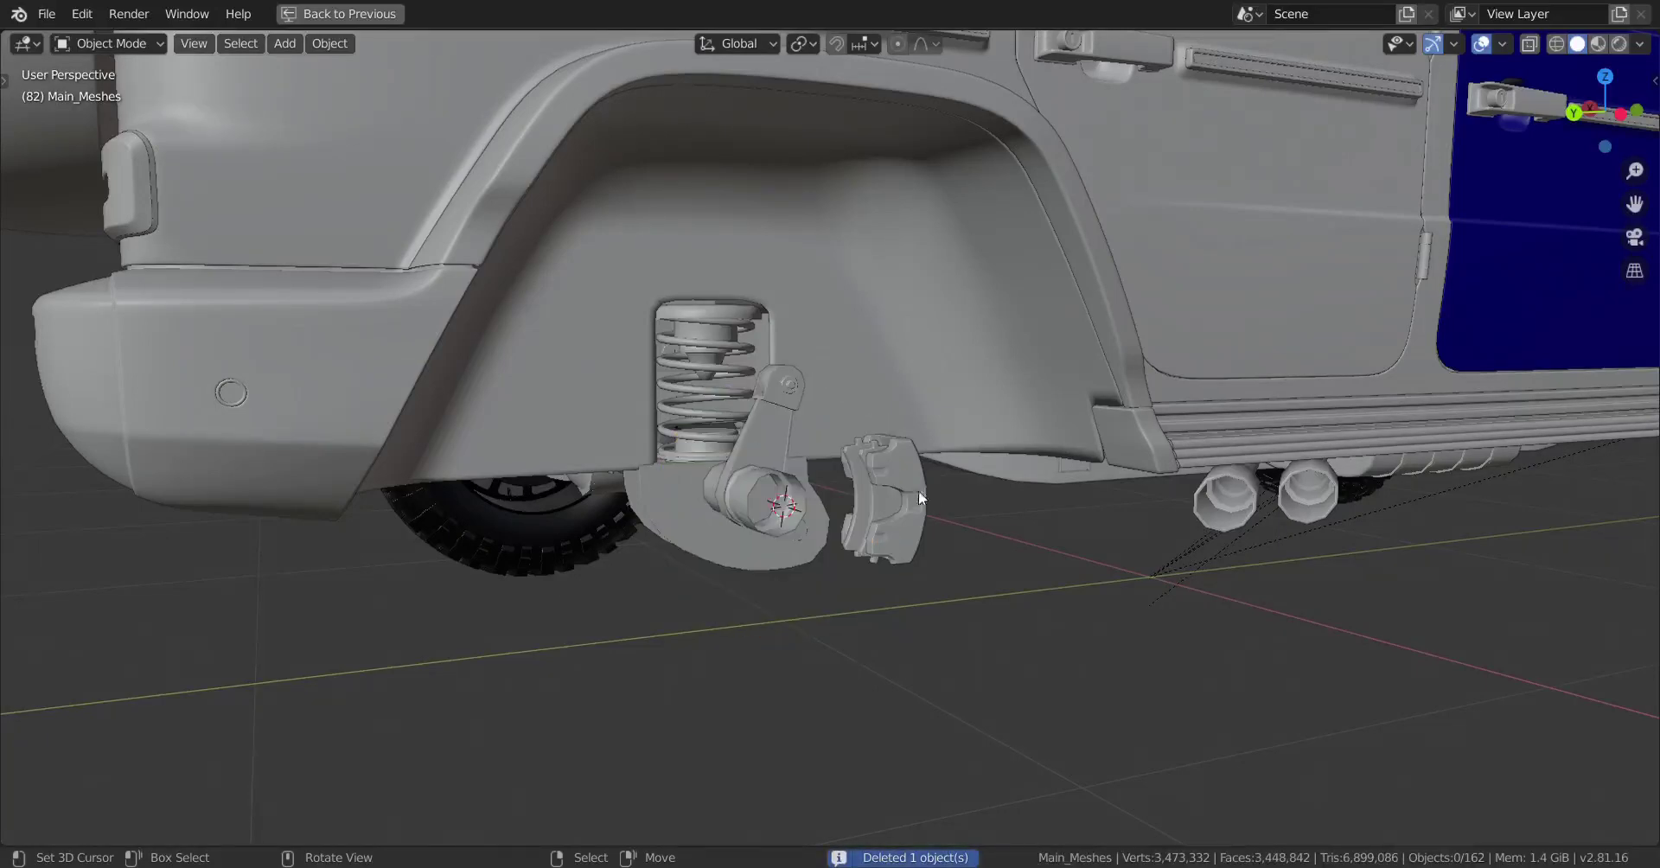
left_click(921, 476)
key("x")
left_click(902, 482)
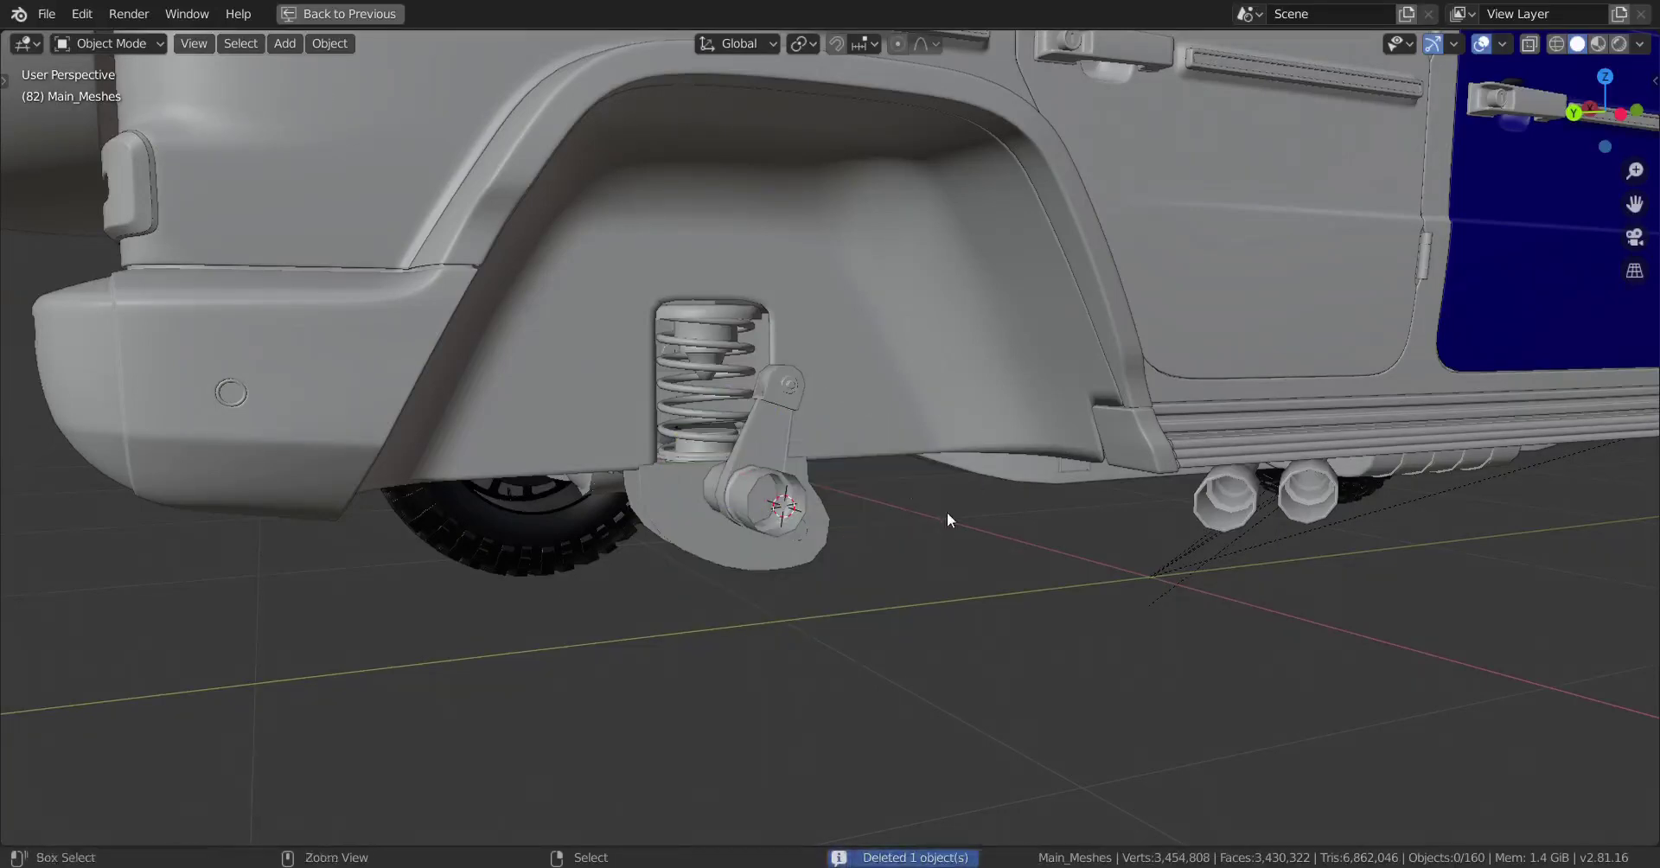
key("ctrl+s")
- Hide the textured rear left wheel's tire, rim, rim logo, brake disc parts, calliper pieces and calliper pads
middle_click_drag(788, 545, 1003, 508)
right_click(1064, 500)
key("h")
right_click(1016, 425)
key("h")
left_click(981, 449)
left_click(942, 460, "shift")
key("Delete")
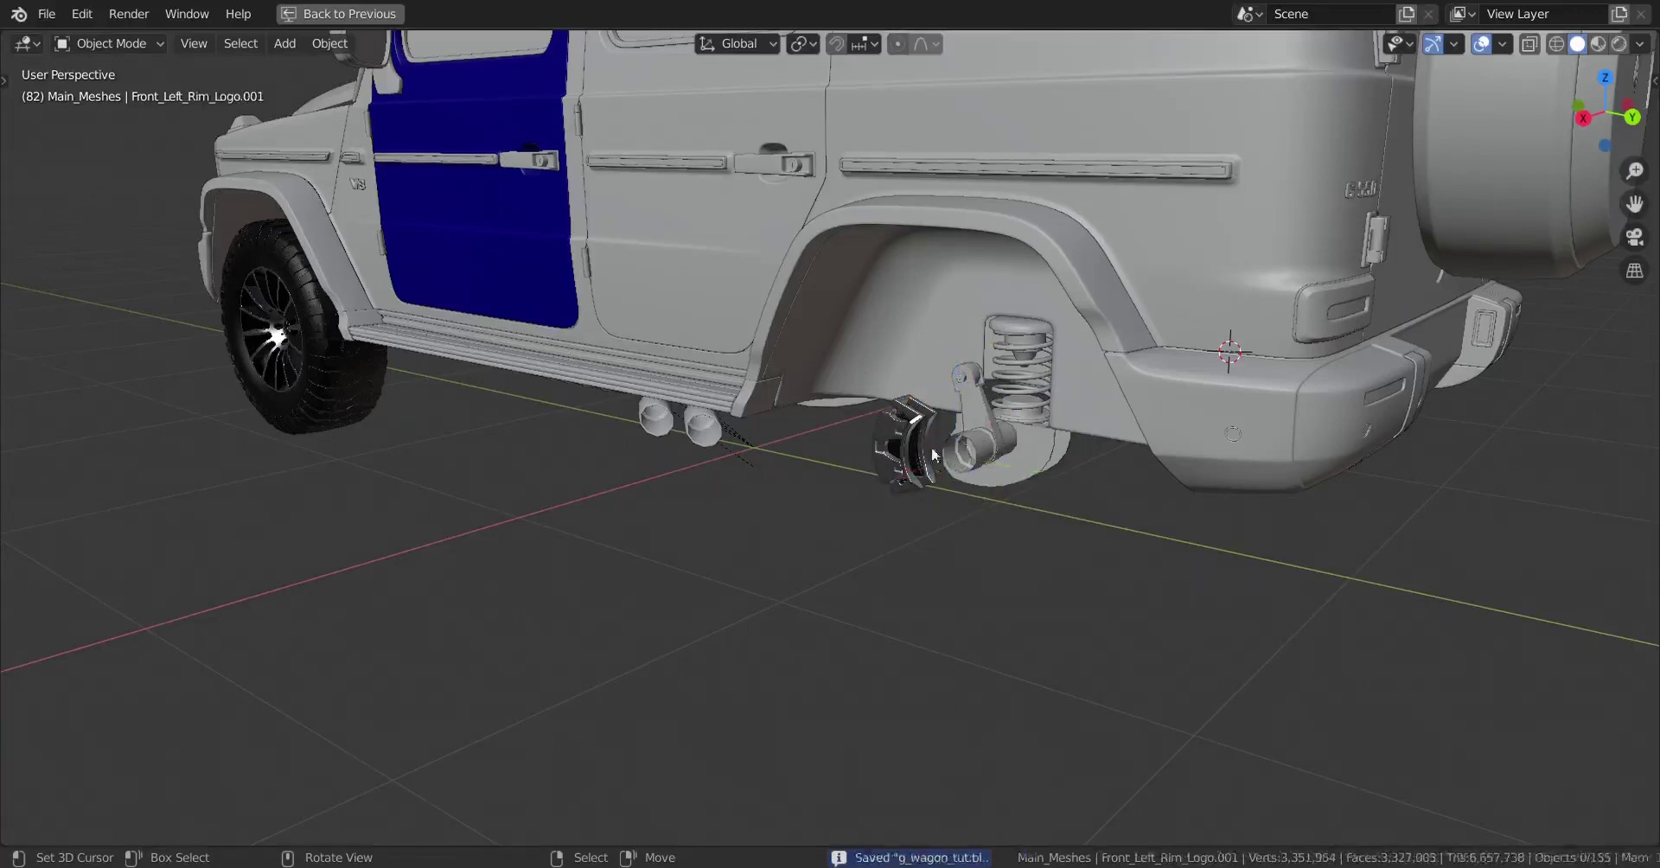
left_click(907, 438)
left_click(890, 443)
key("Delete")
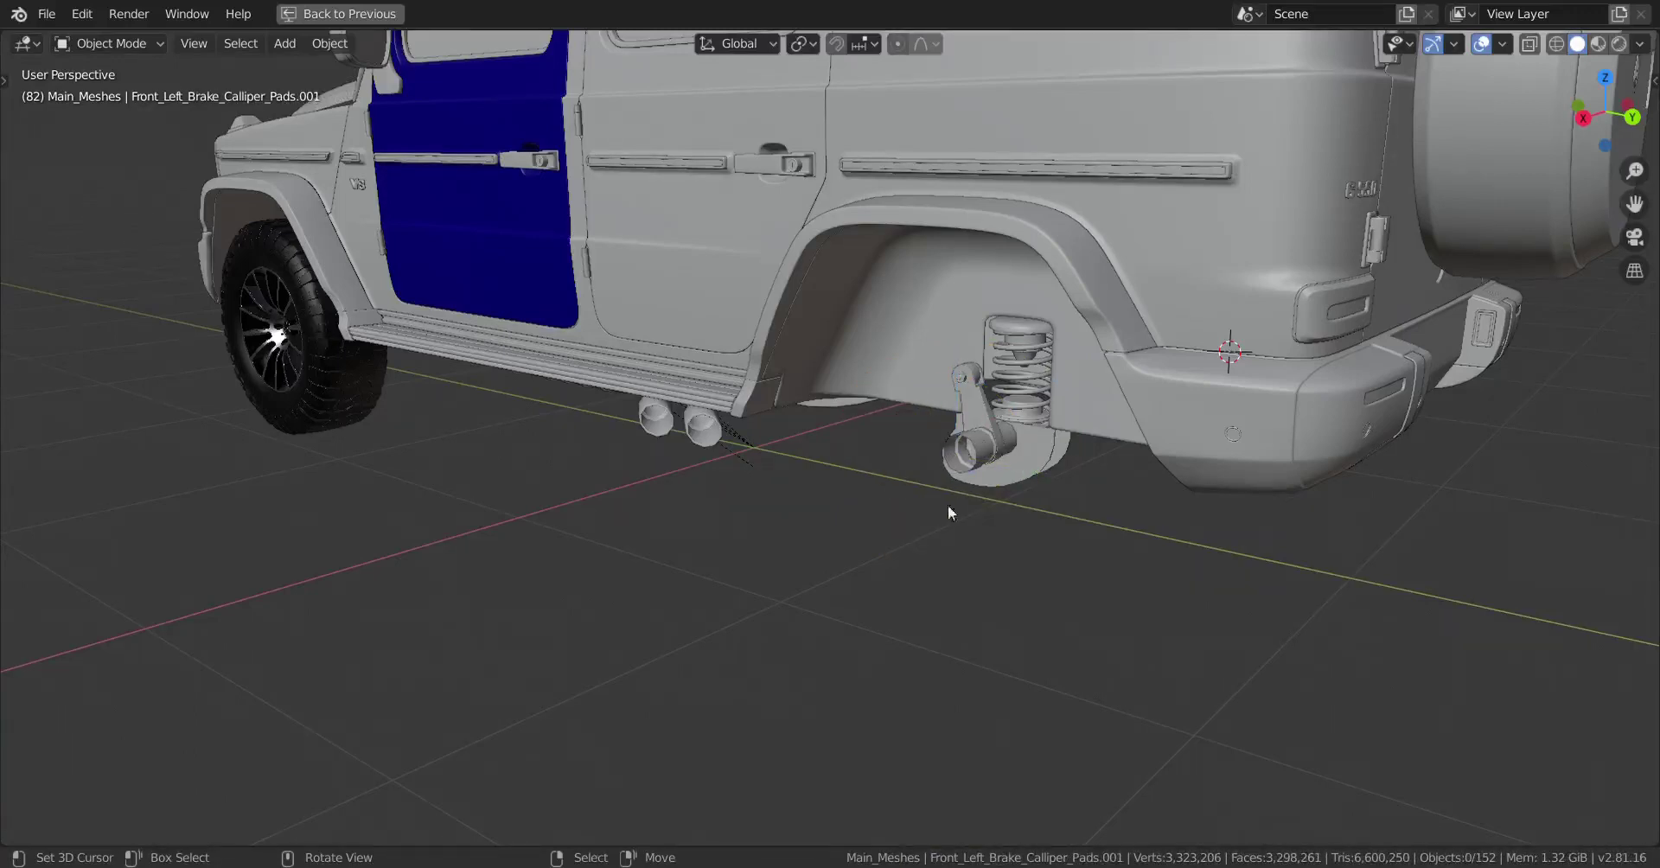
- Reveal the hidden rear left wheel parts as one selection, duplicate them and move the copies along the X axis beyond the car's right side
key("ctrl+v")
middle_click_drag(912, 506, 806, 489)
key("shift+d")
key("x")
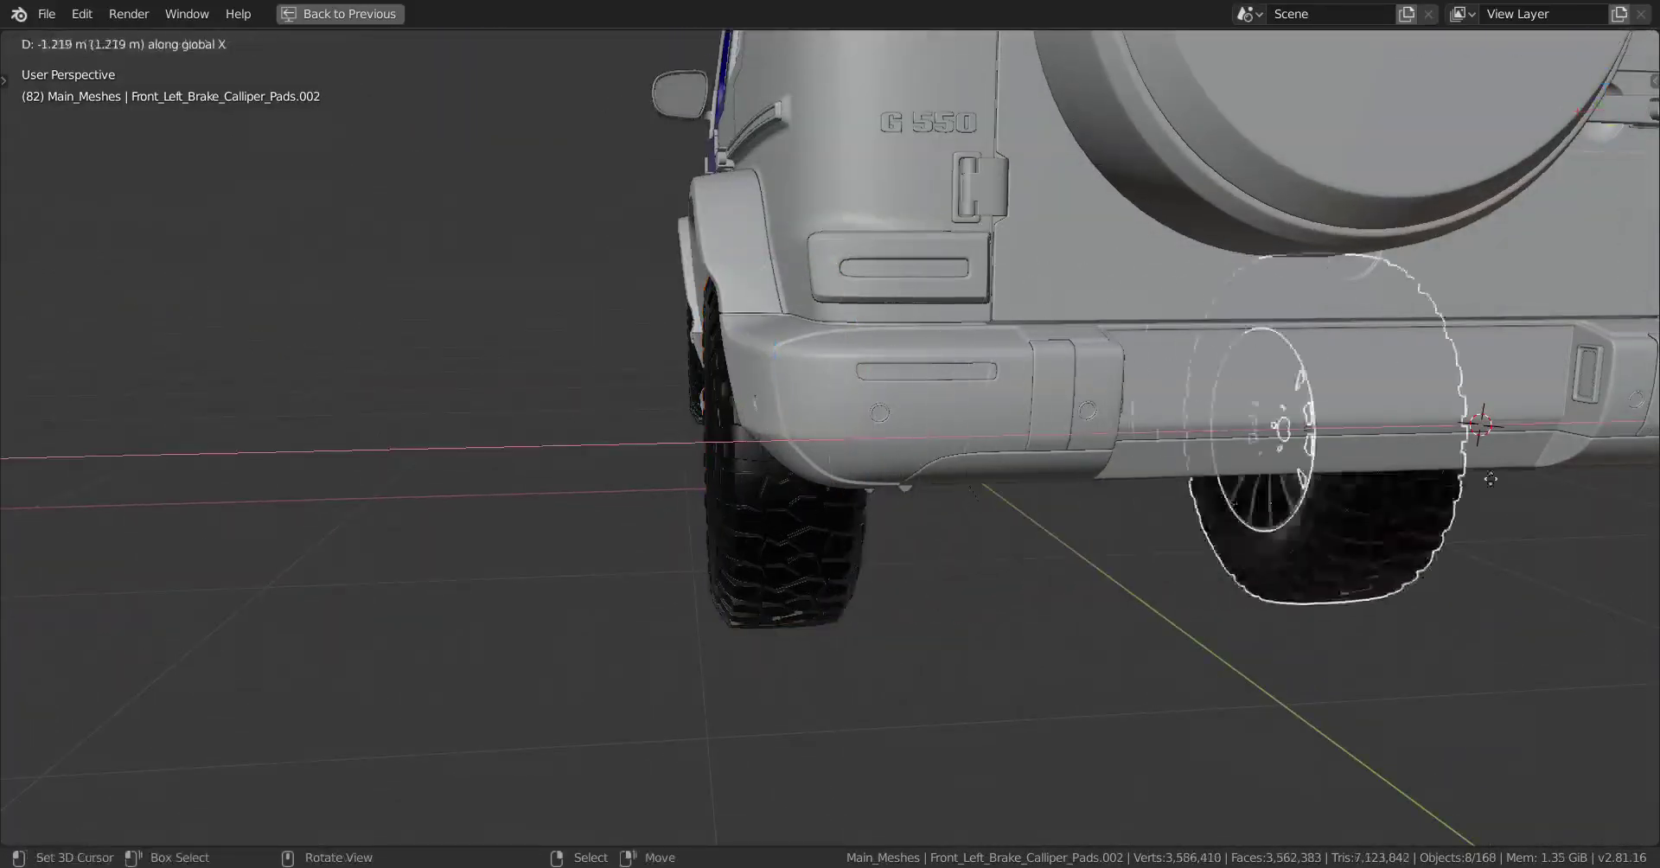
left_click(1325, 495)
middle_click_drag(1325, 500, 786, 534)
key("g")
key("x")
left_click(776, 531)
- Rotate the copied wheel half a turn about Z and half a turn about X so its rim faces outward and the calliper faces forward
key("r")
key("z")
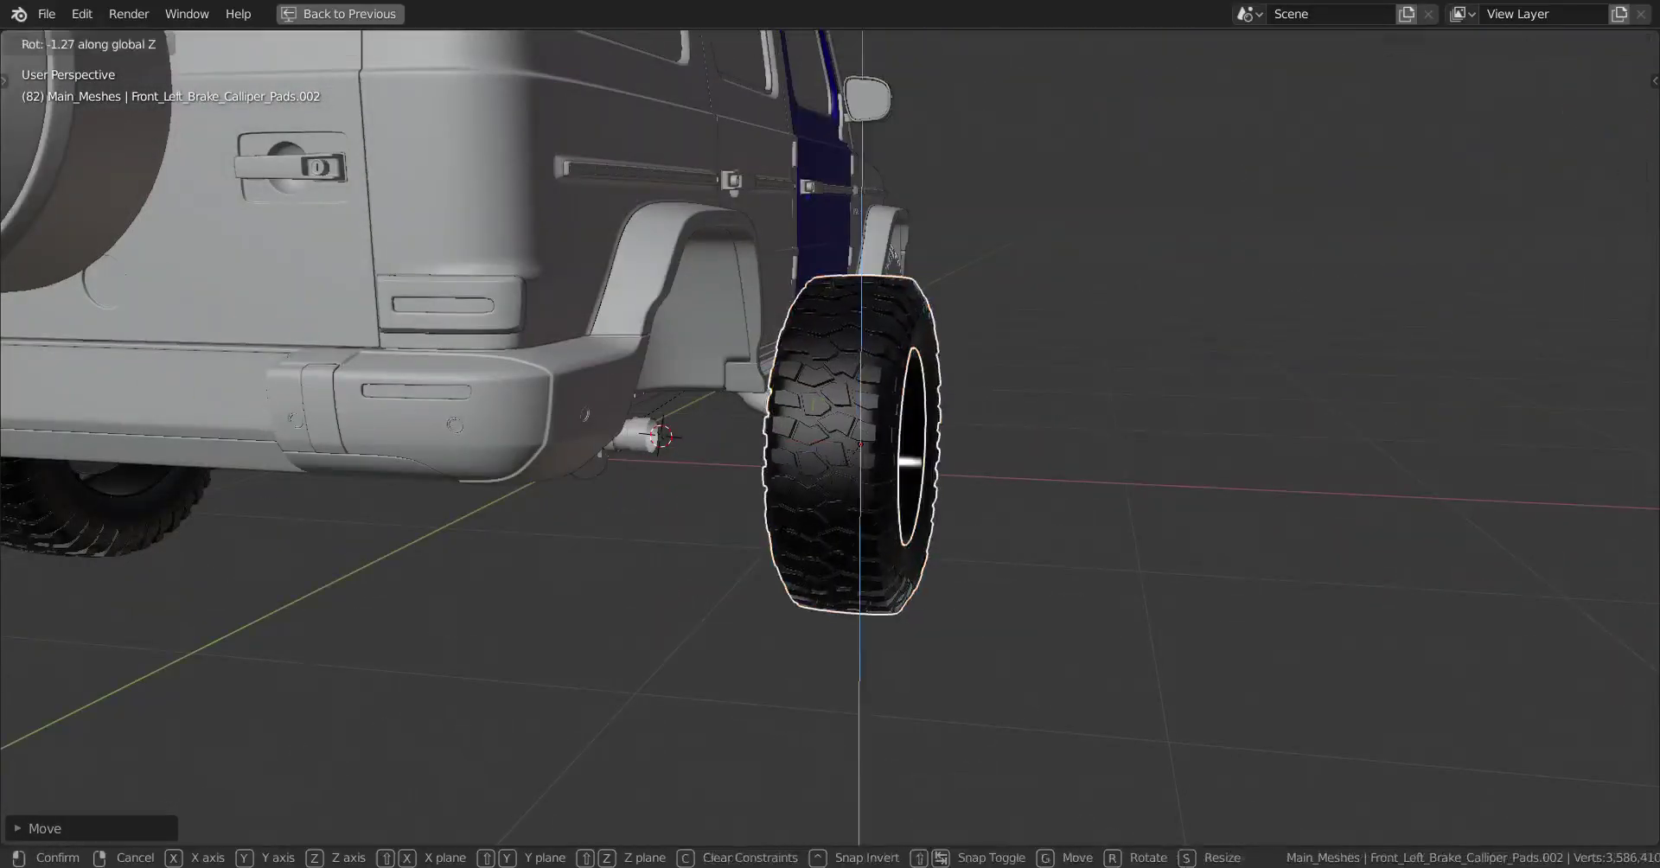
left_click(790, 536)
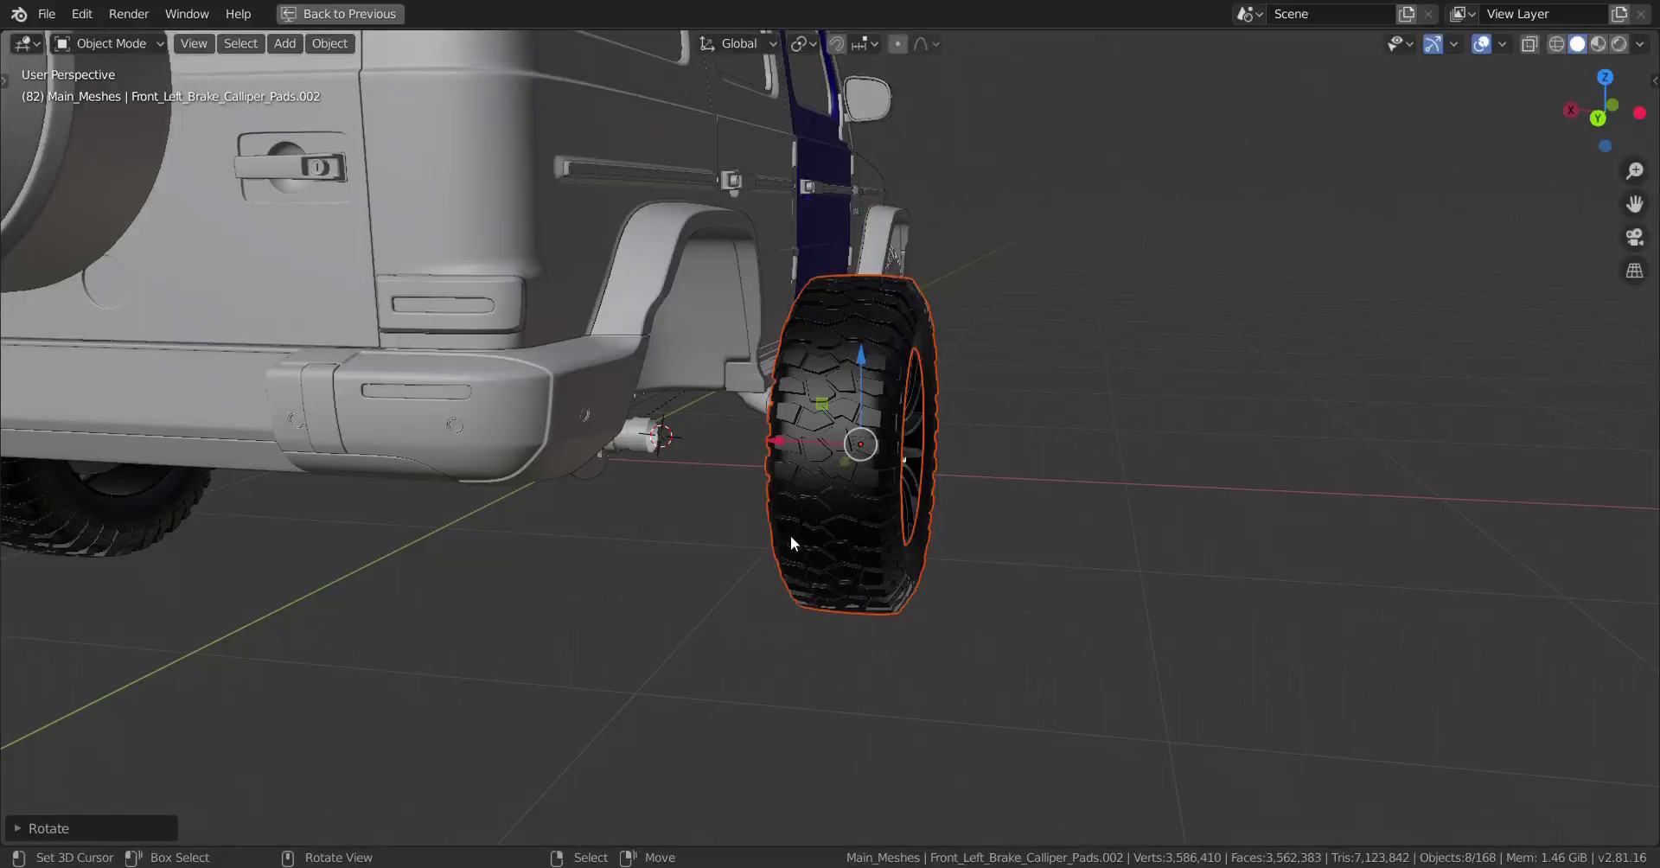
mouse_move(790, 537)
middle_mouse_down()
mouse_move(655, 546)
mouse_move(811, 548)
mouse_move(755, 553)
mouse_move(778, 536)
middle_mouse_up()
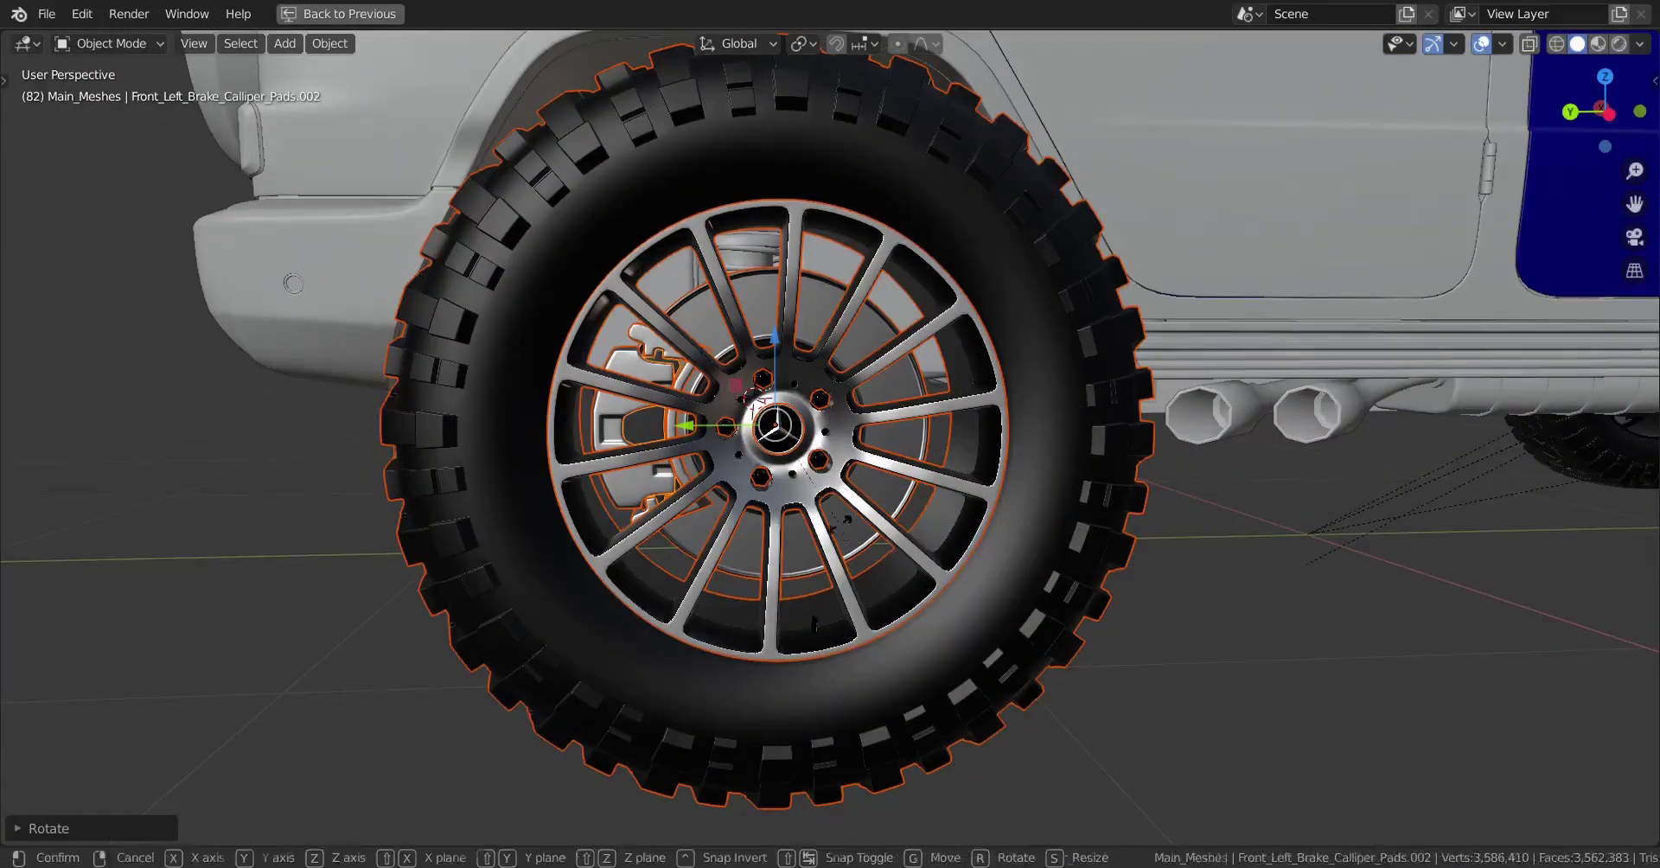
key("r")
key("x")
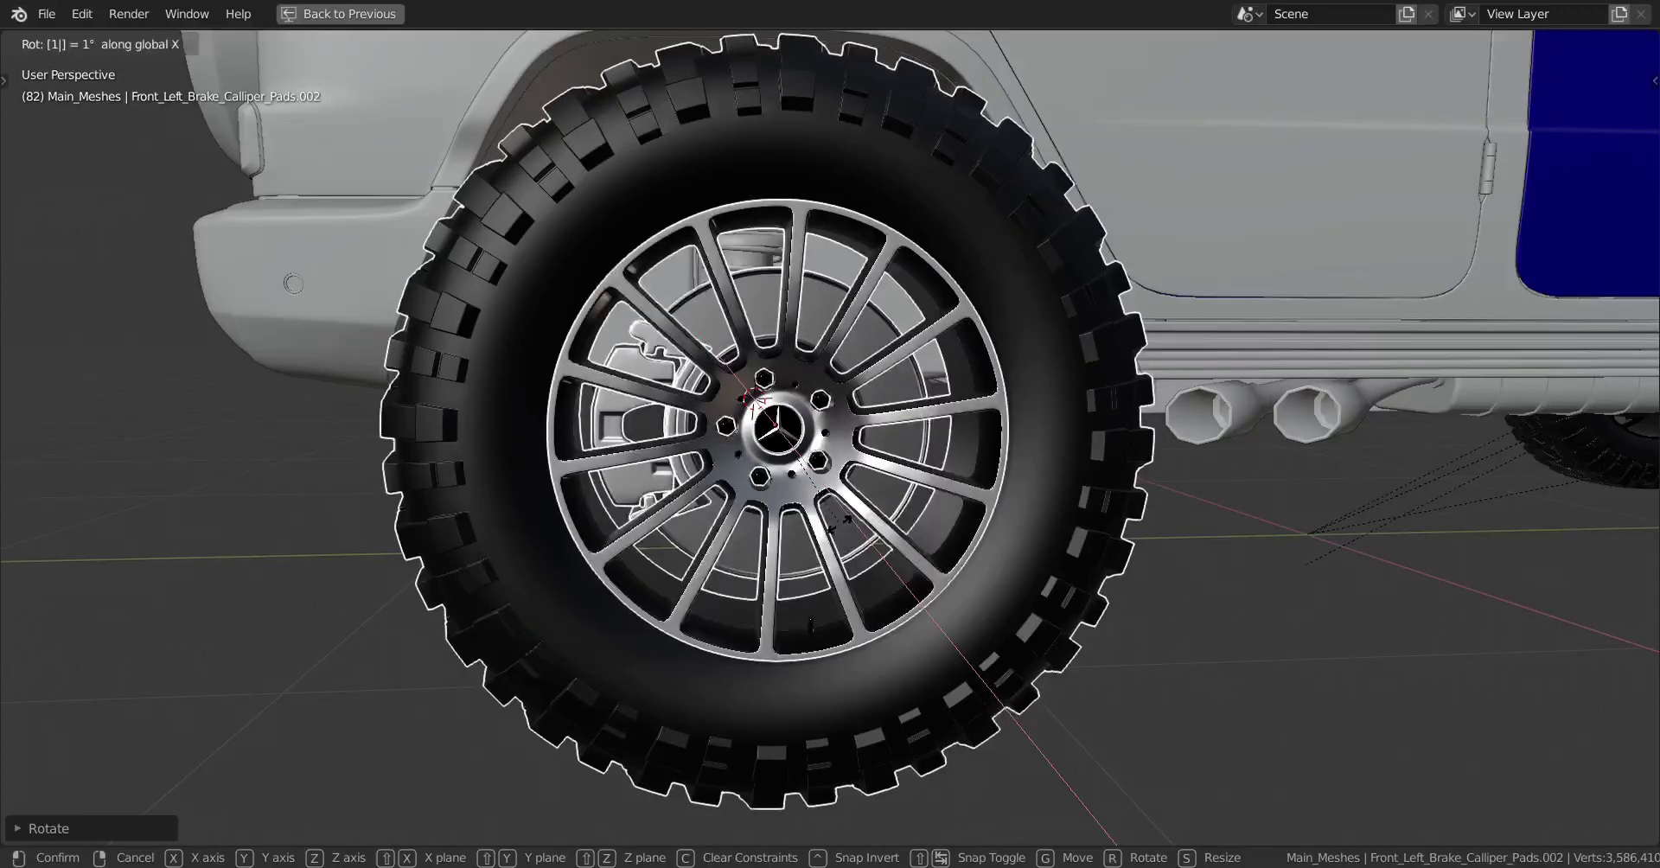
left_click(843, 531)
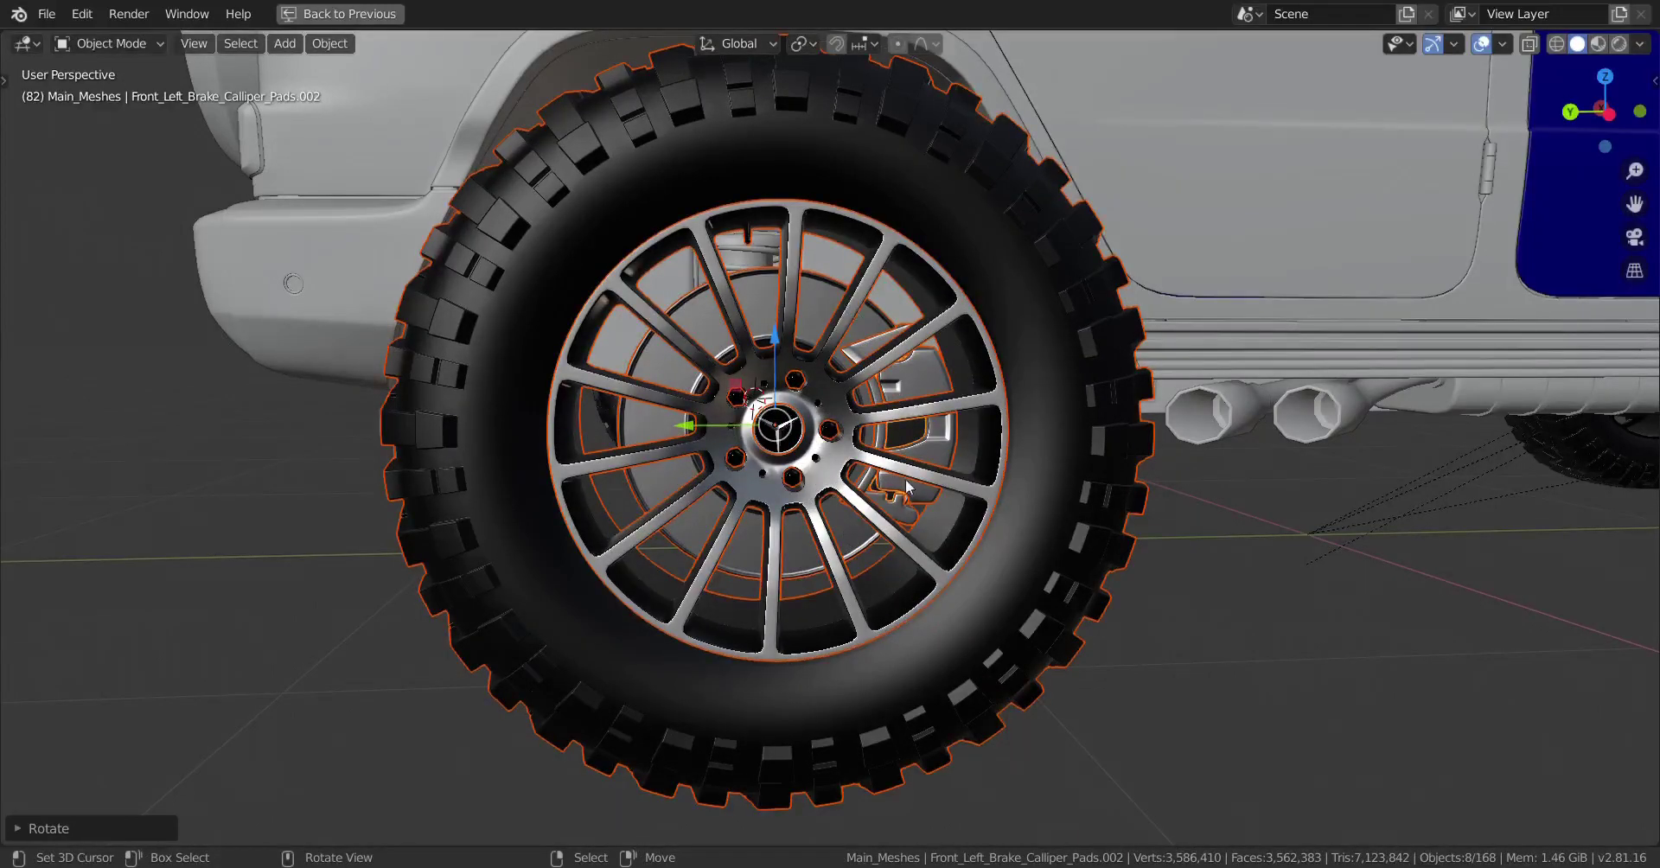
scroll(904, 494, "up", 2)
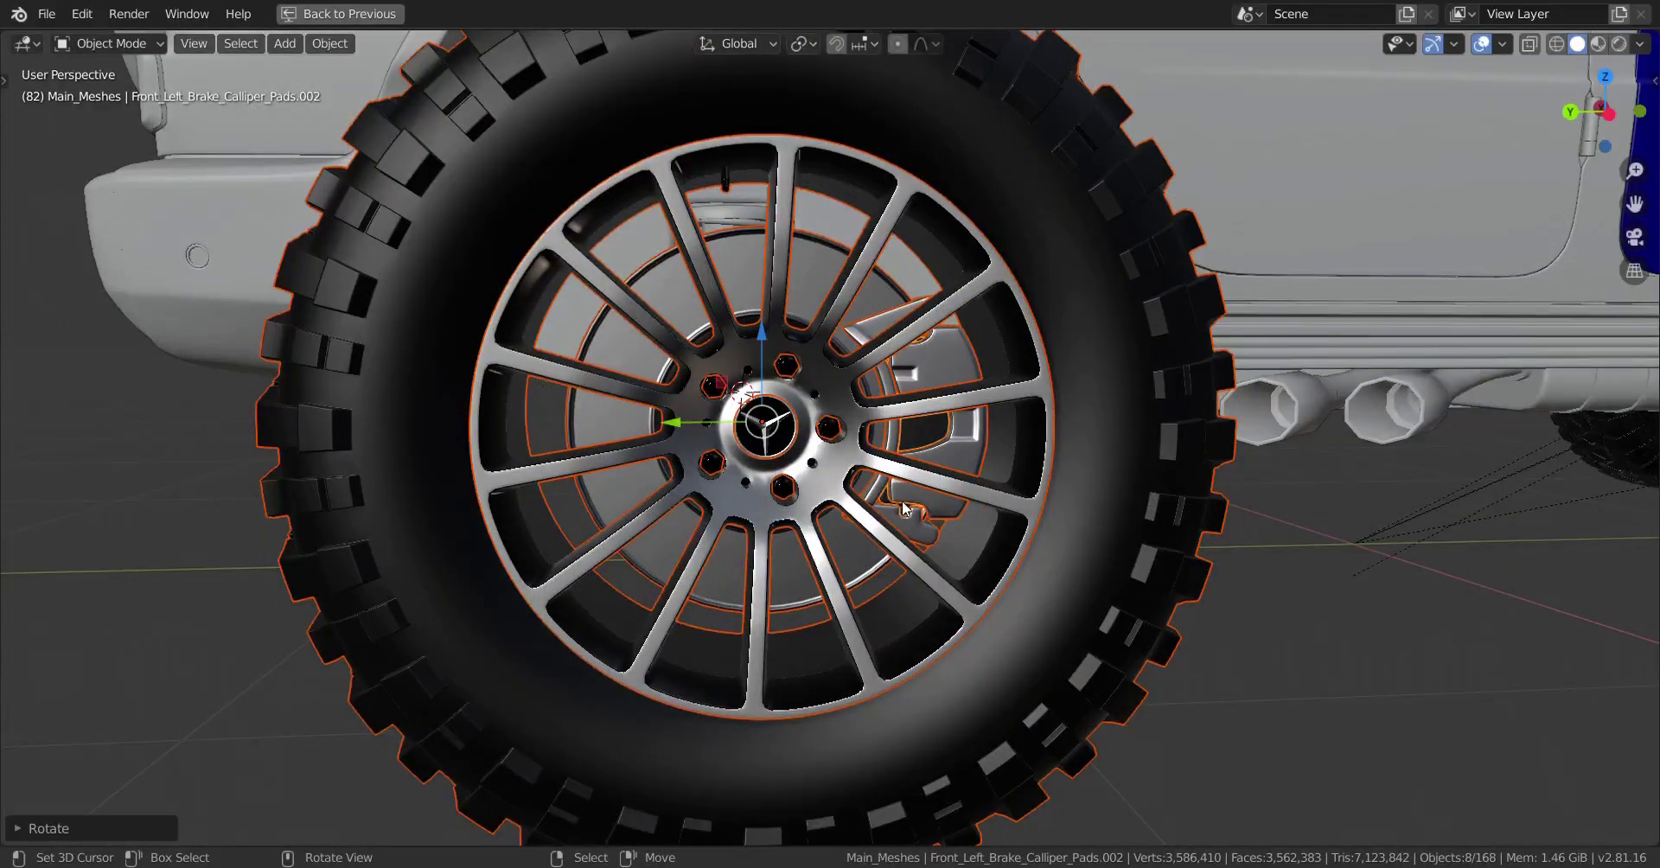
- Snap the copied wheel parts to the 3D cursor at the rear right hub and deselect them
middle_click_drag(793, 523, 1306, 516)
key("shift+s")
left_click(1065, 397)
key("a")
key("a")
- Snap the 3D cursor to the origin of the front right tire
scroll(560, 542, "down", 4)
left_click(1315, 530)
key("shift+s")
left_click(1315, 610)
- Delete the untextured front right tire, rim and hub parts
key("x")
left_click(1245, 545)
left_click(1029, 421)
key("x")
left_click(1028, 416)
left_click(994, 415)
key("x")
left_click(994, 415)
left_click(989, 432)
key("x")
left_click(990, 434)
- Delete the front right brake disc, calliper pieces and calliper pads
right_click(996, 428)
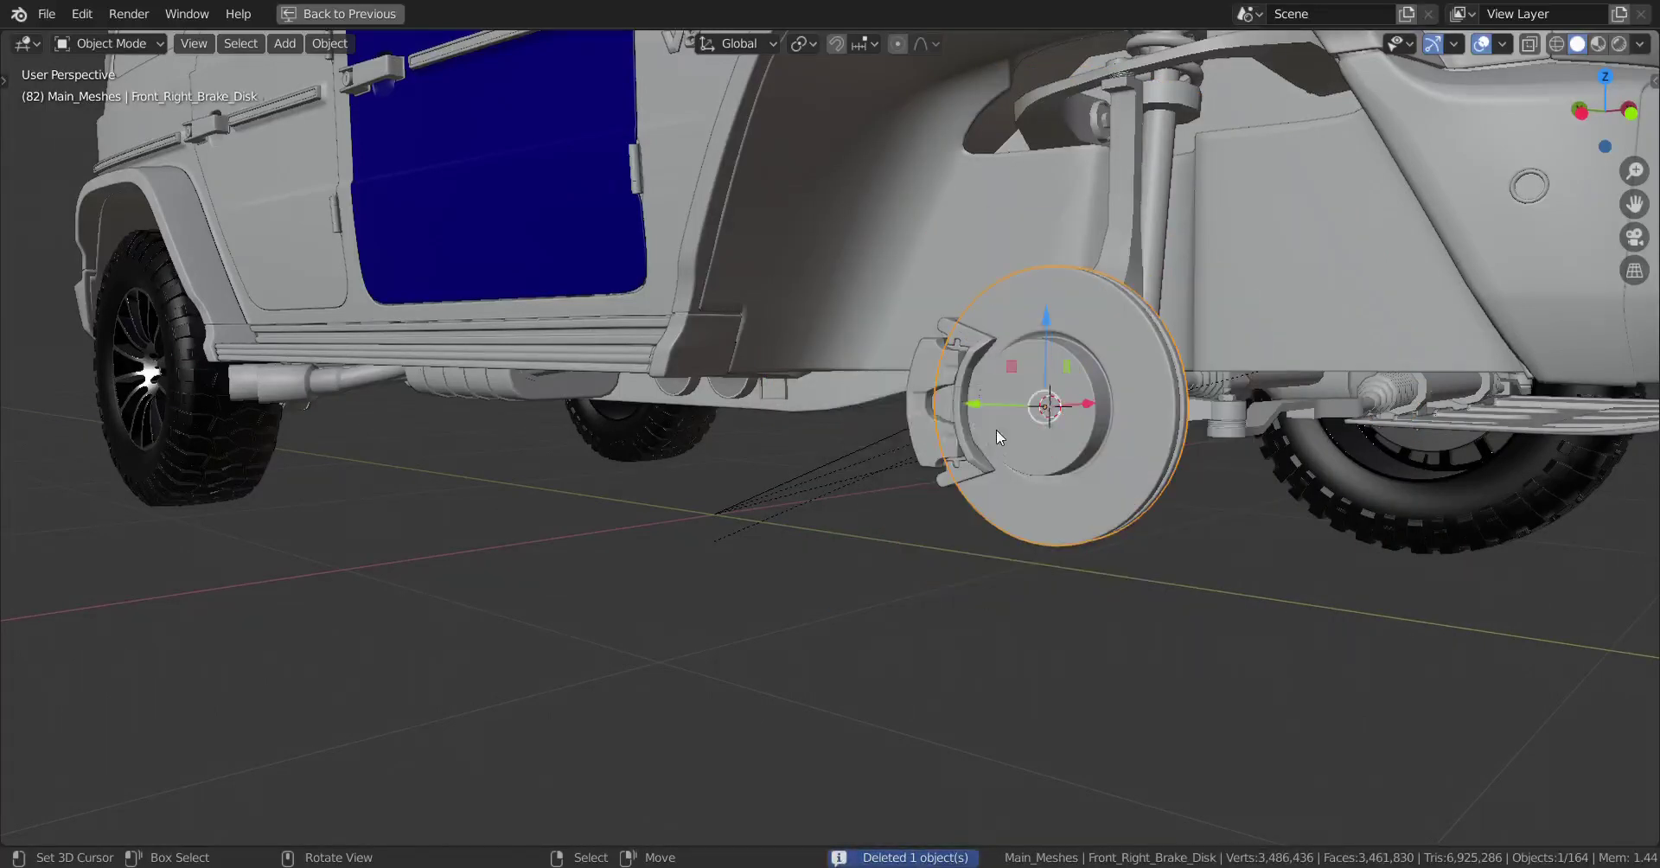
key("x")
left_click(996, 428)
right_click(932, 415)
key("x")
left_click(932, 415)
key("x")
left_click(956, 403)
left_click(957, 401)
key("x")
left_click(956, 403)
middle_click_drag(1165, 262, 1056, 413)
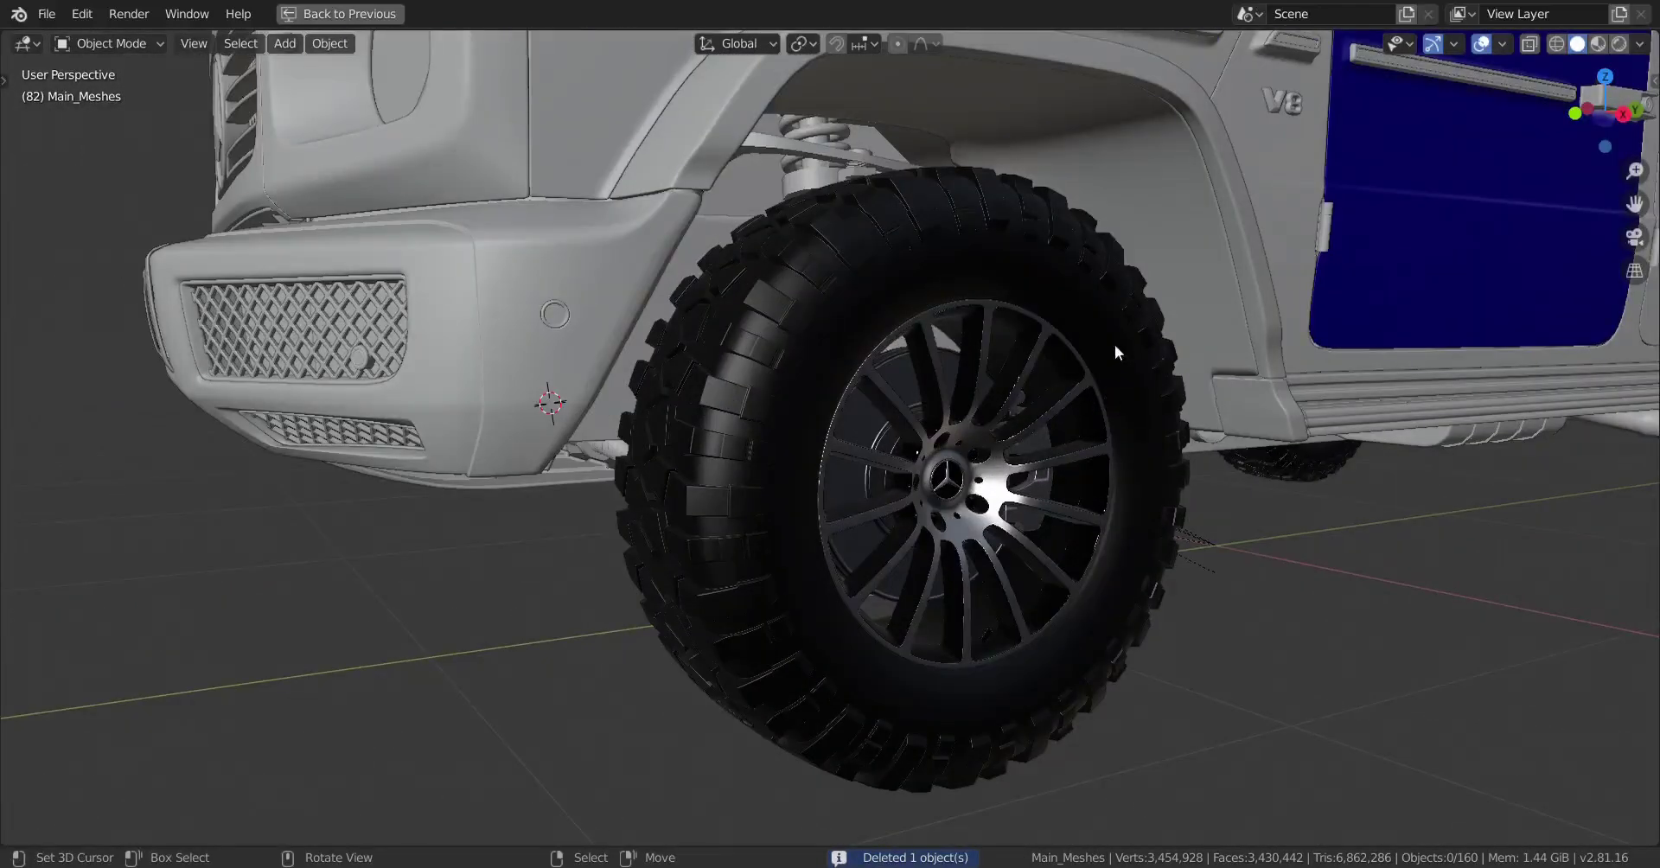
left_click(1038, 279)
key("x")
left_click(1016, 258)
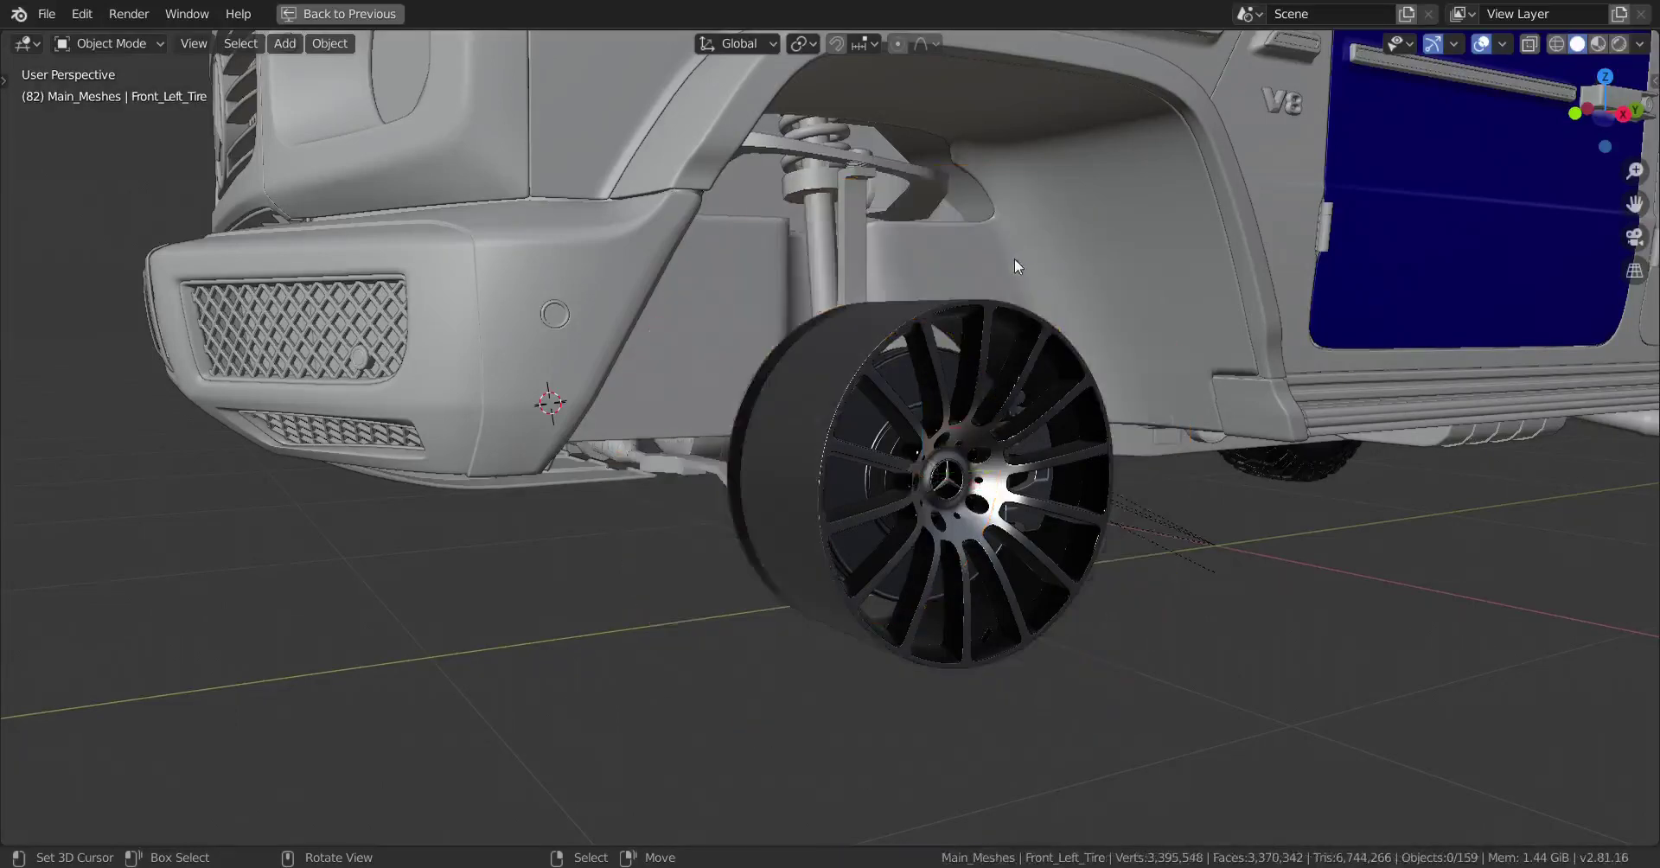
right_click(995, 329)
key("Delete")
right_click(946, 428)
key("Delete")
right_click(932, 439)
key("Delete")
right_click(999, 430)
key("Delete")
right_click(1010, 423)
key("Delete")
right_click(1010, 422)
key("Delete")
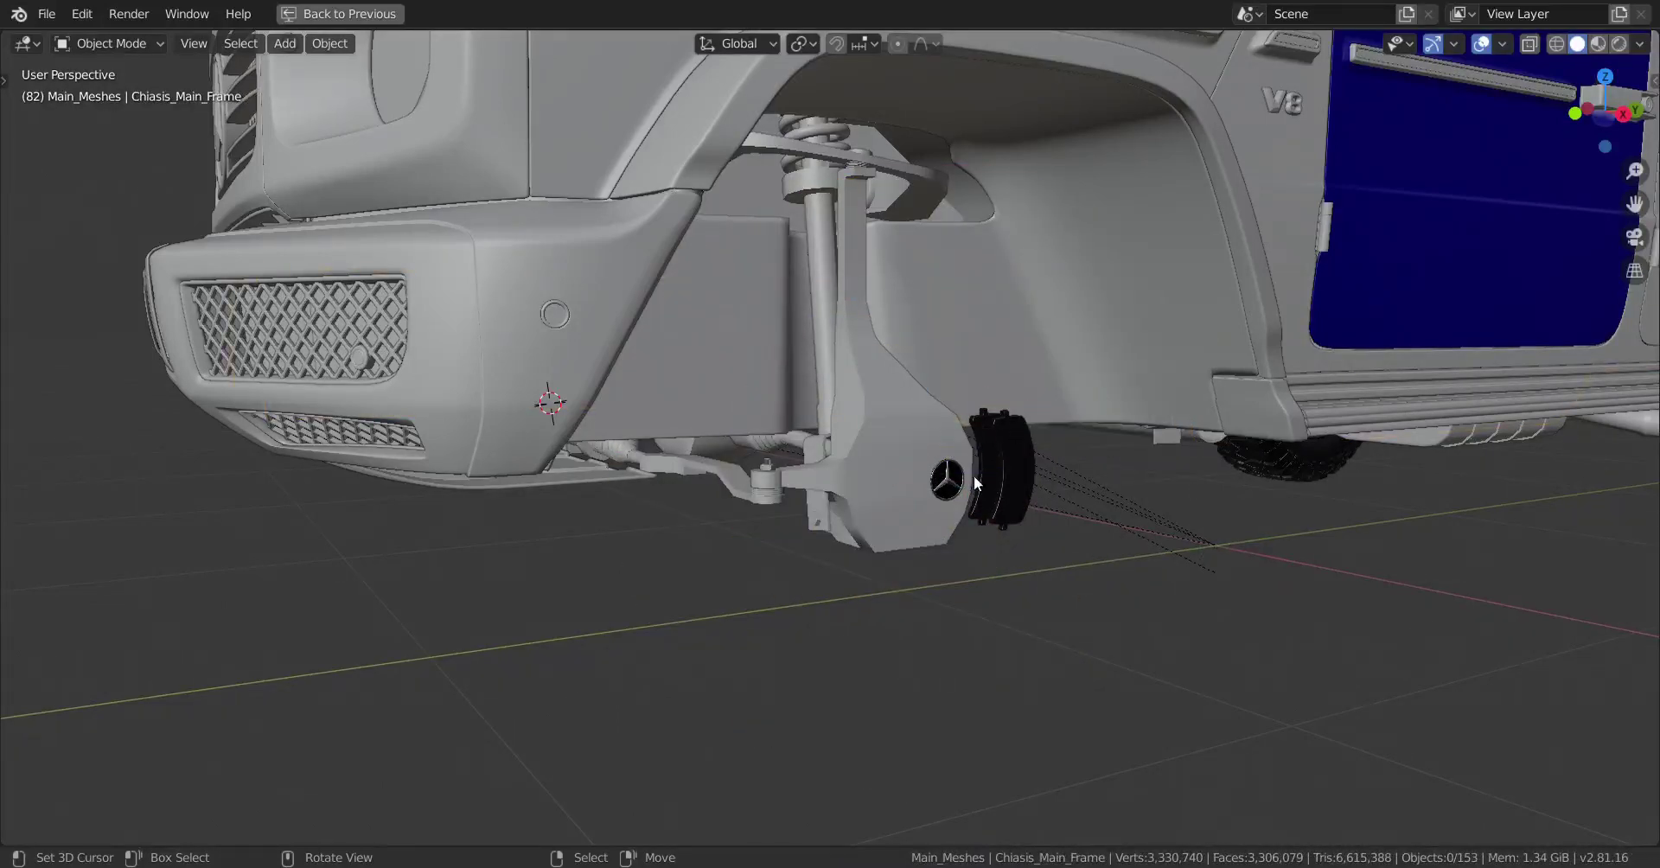
key("alt+h")
- Hide the front left tire and rim
middle_click_drag(1081, 471, 1022, 511)
right_click(1018, 490)
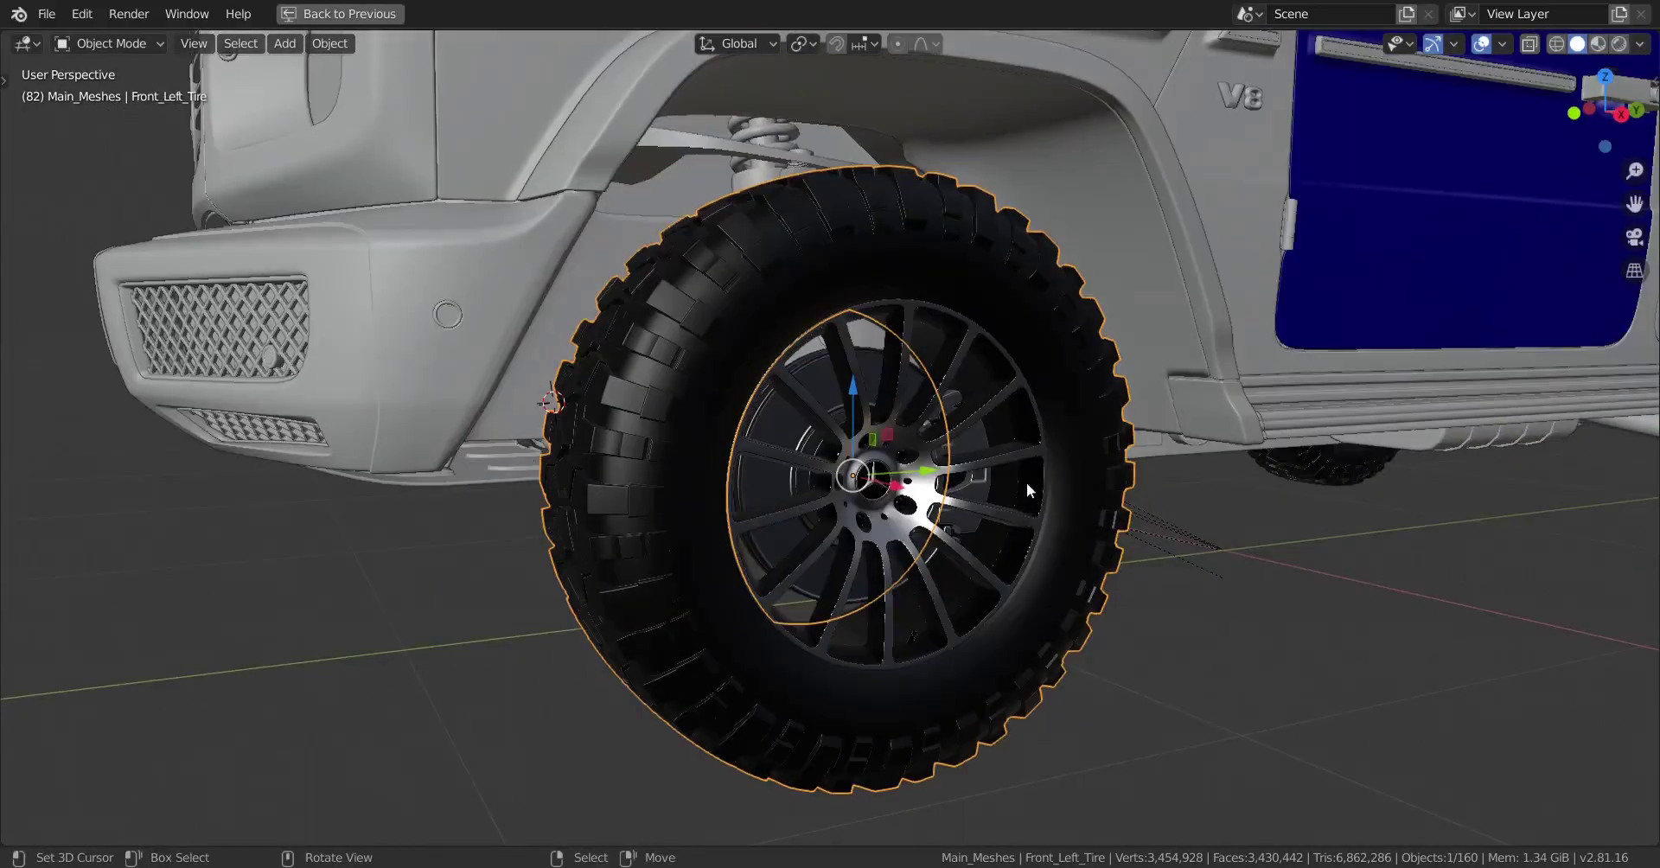
key("h")
right_click(994, 459)
key("h")
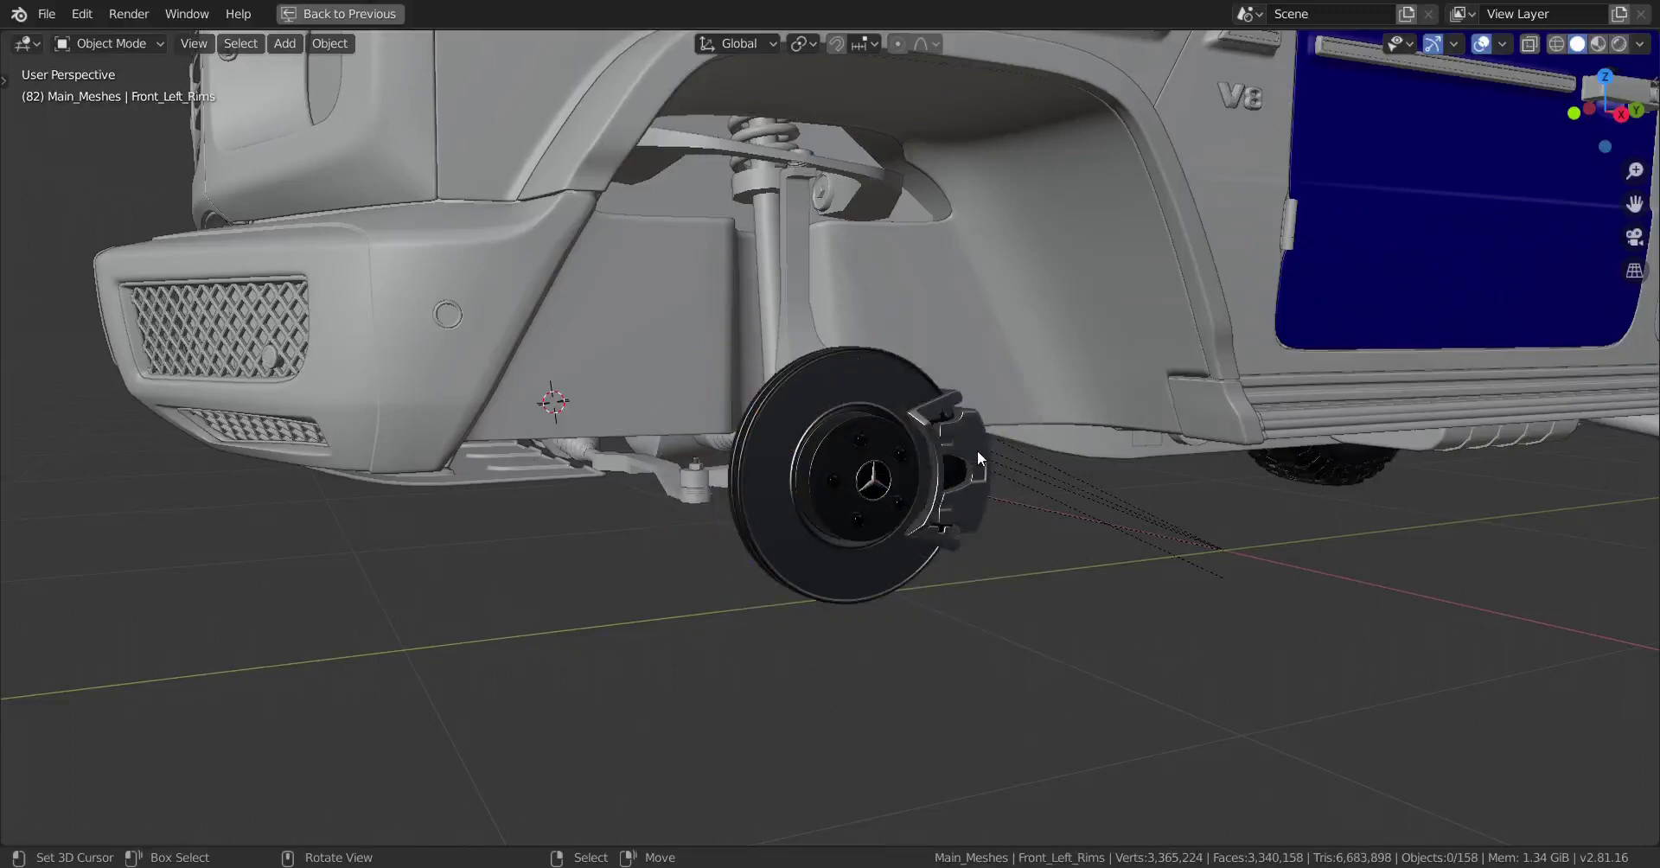
- Hide the front left calliper pieces, calliper pads, rim logo and brake disc parts
right_click(977, 449)
key("h")
right_click(941, 454)
key("h")
right_click(943, 455)
key("h")
right_click(910, 458)
key("h")
right_click(887, 475)
key("h")
right_click(896, 470)
key("h")
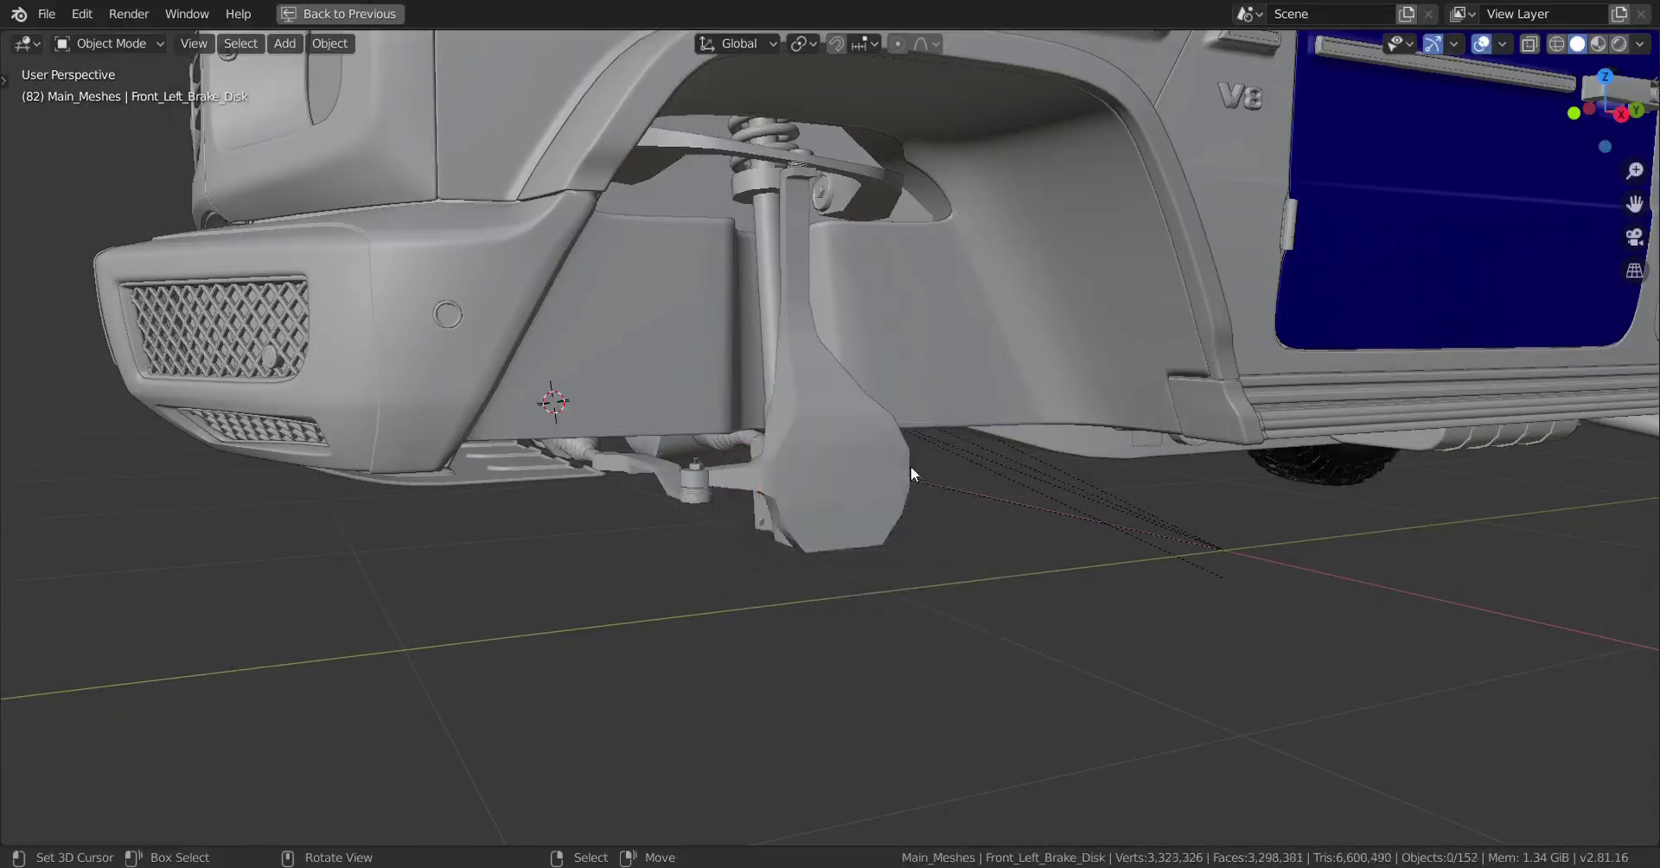
- Unhide the front left wheel and brake parts and duplicate them along the global X axis to the front right side
key("alt+h")
middle_click_drag(679, 477, 886, 481)
key("shift+d")
key("x")
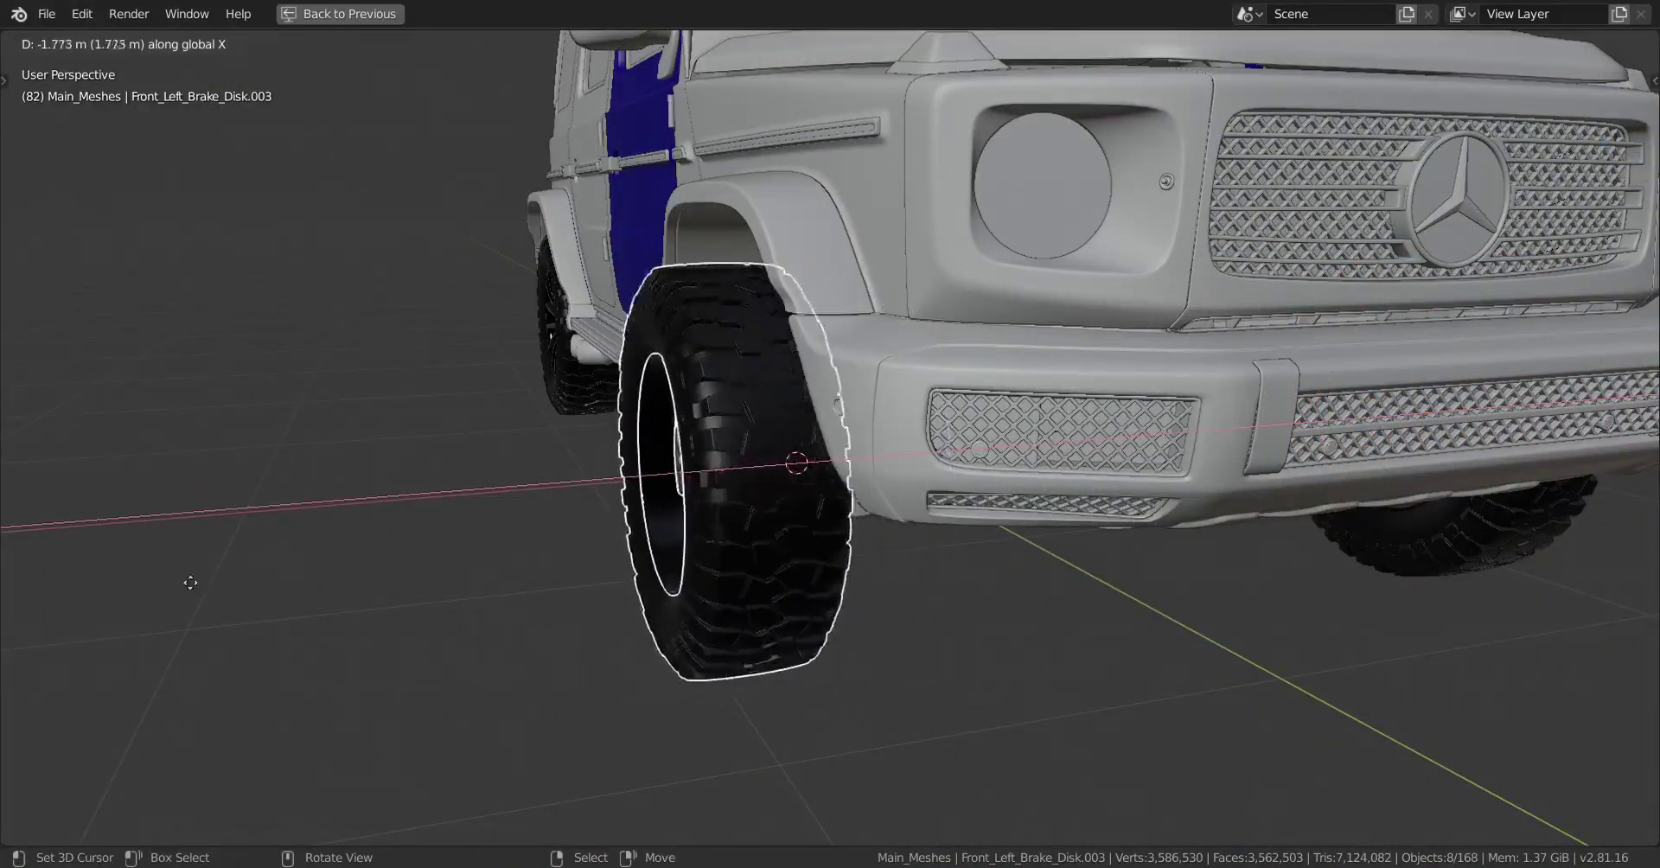
left_click(127, 604)
- Rotate the duplicated wheel and brake parts 180° about the Z axis and 180° about the X axis
type("rz180")
key("Return")
middle_click_drag(464, 574, 817, 589)
key("KP_Decimal")
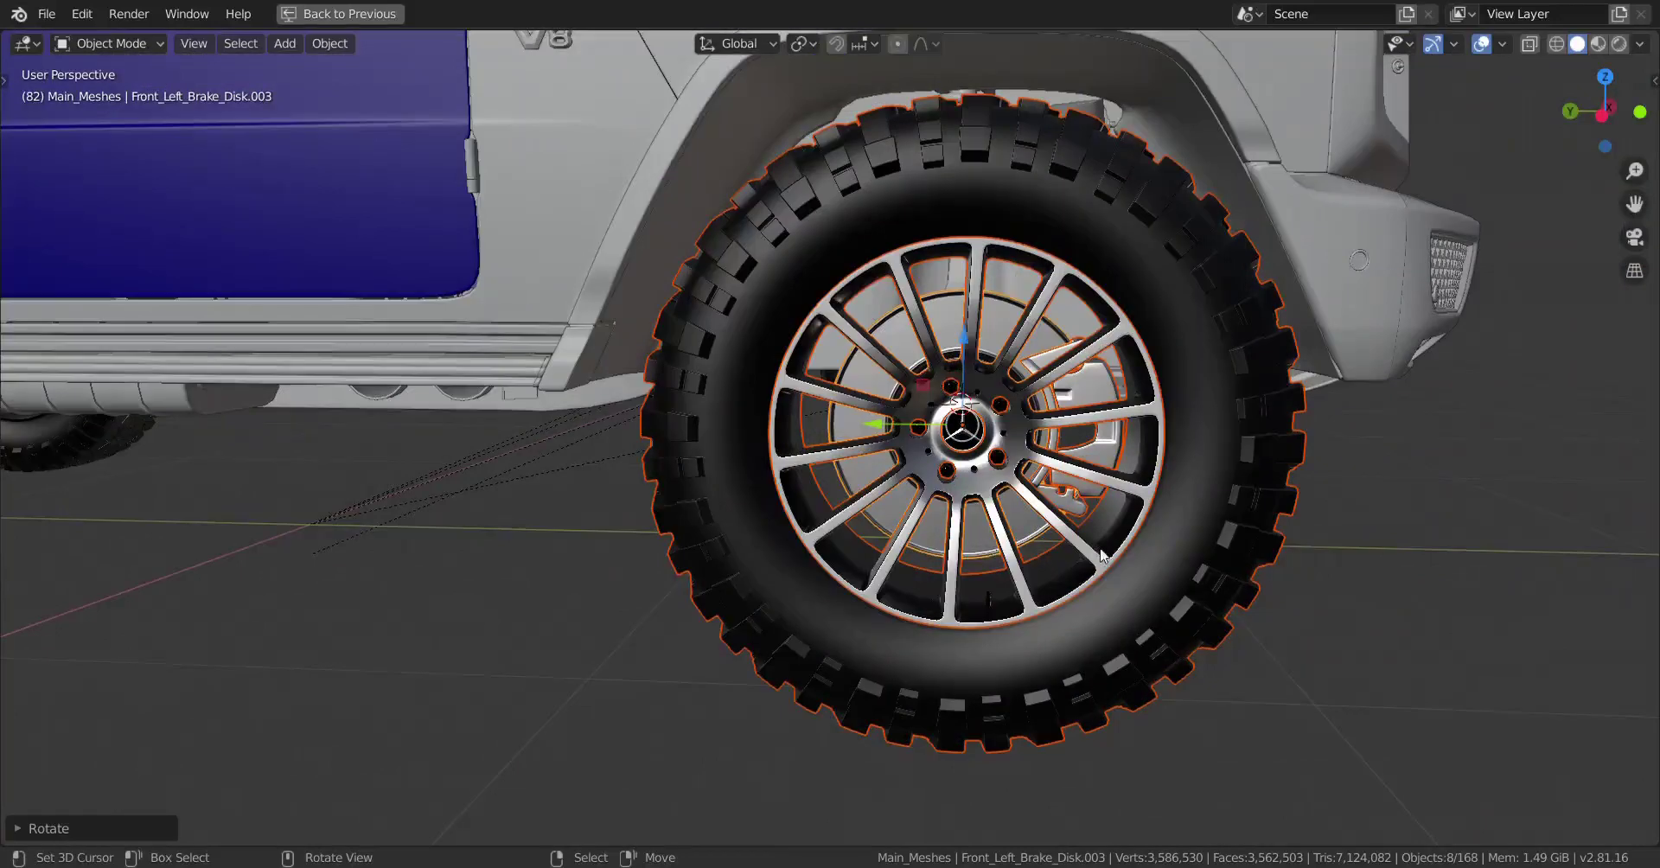
type("rx180")
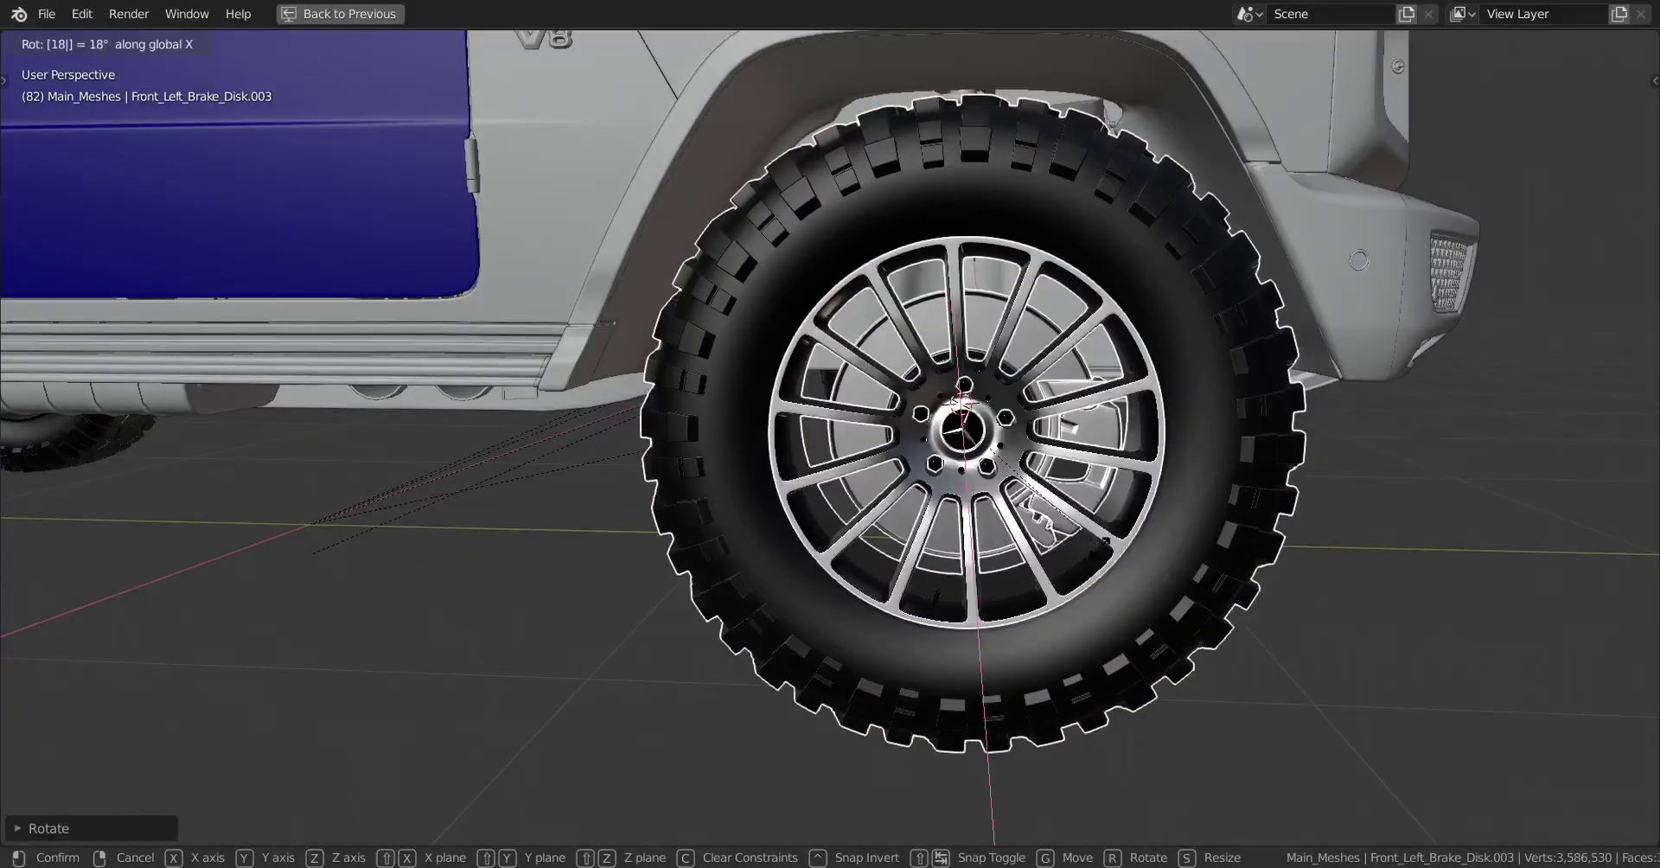
key("Return")
- Snap the duplicated front right wheel and brake parts to the 3D cursor and deselect everything
key("shift+s")
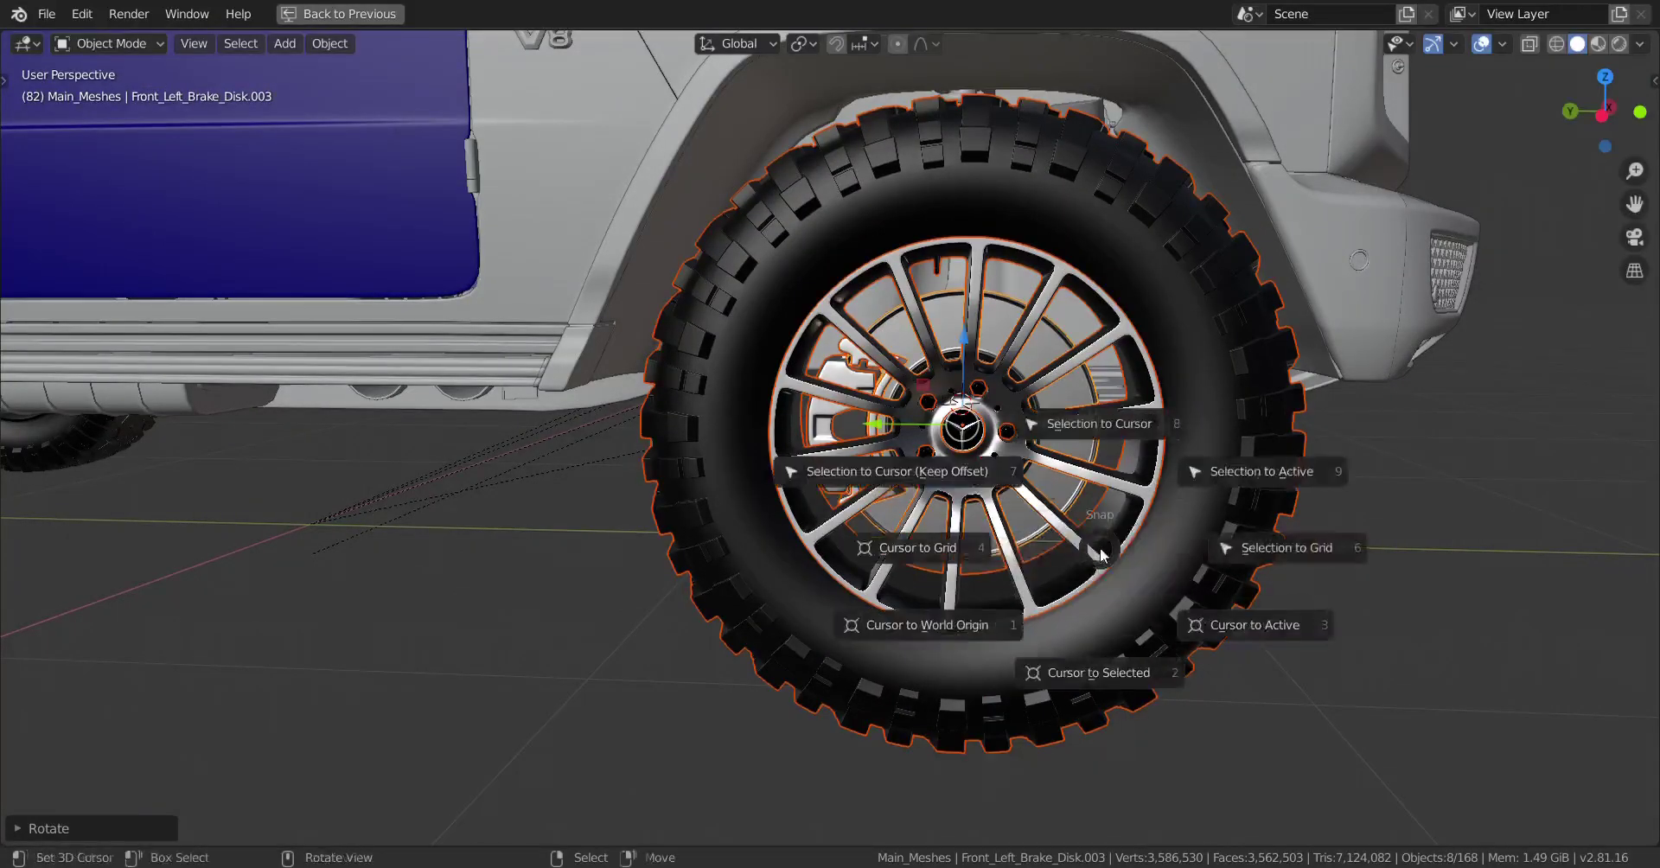
left_click(1109, 421)
middle_click_drag(971, 529, 1036, 543)
key("alt+a")
scroll(847, 526, "down", 6)
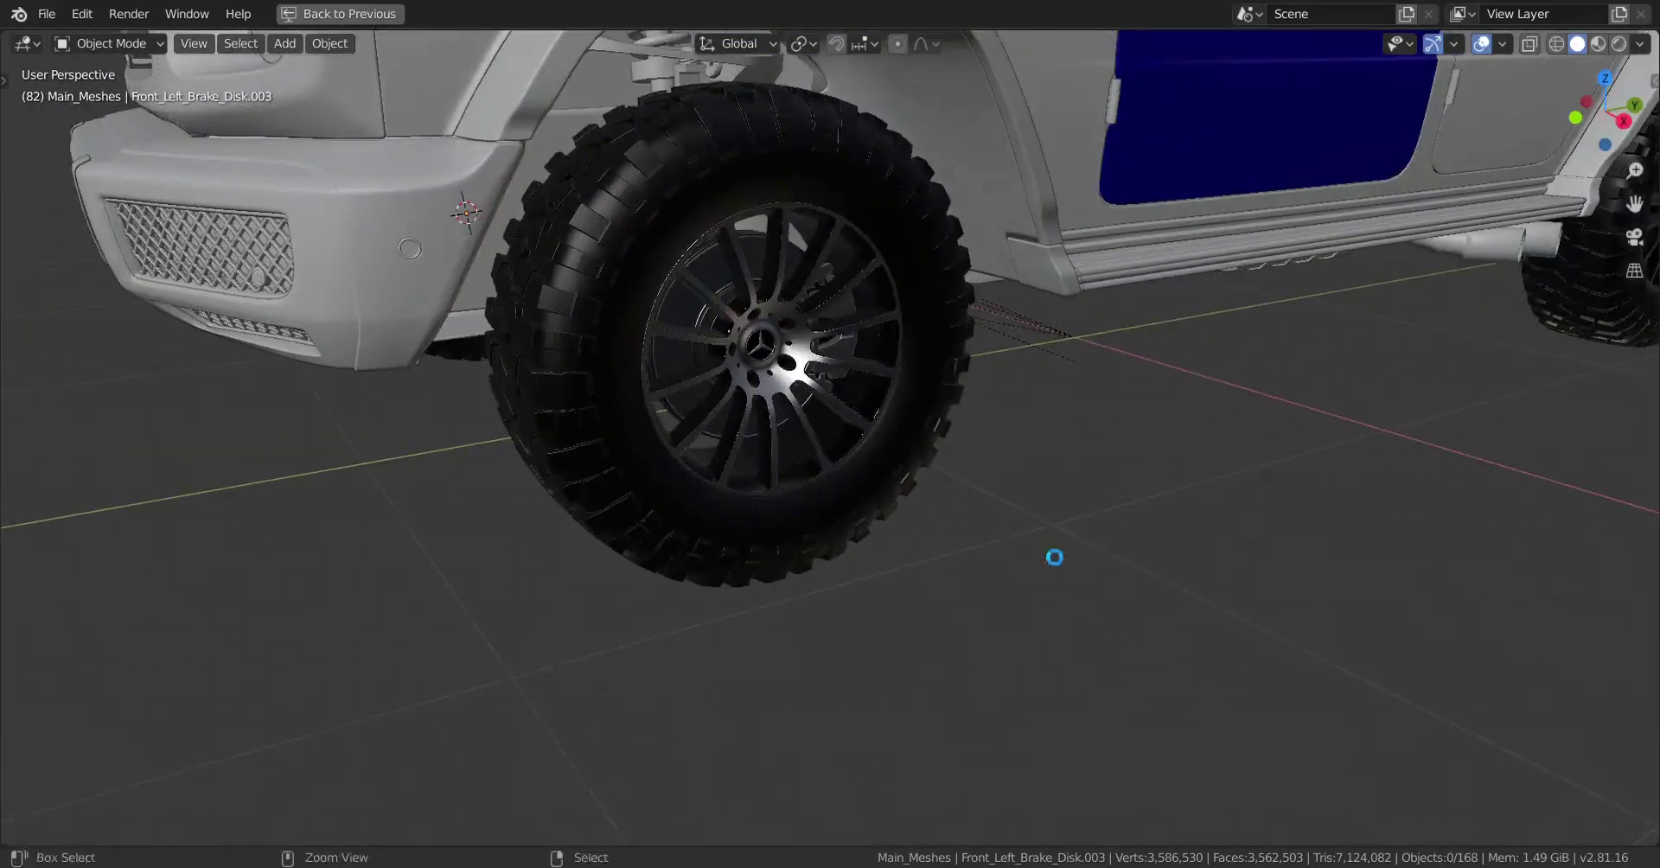
- Save the g_wagon_tut.blend file with all four textured wheels in place
key("ctrl+s")
scroll(1041, 543, "down", 7)
middle_click_drag(1037, 467, 1024, 543, "shift")
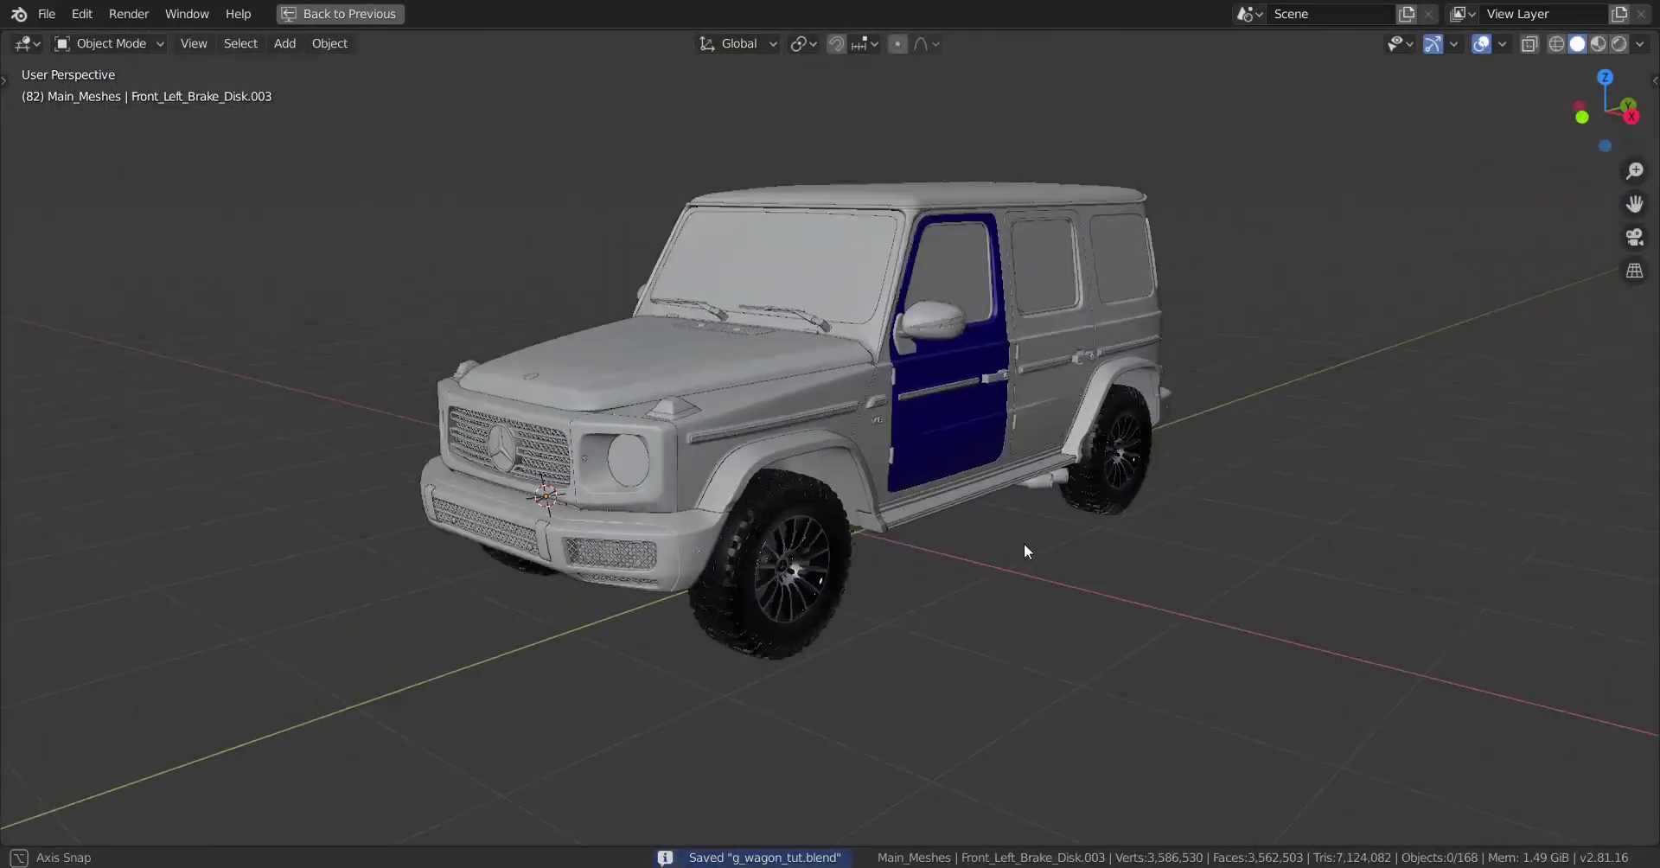
scroll(1024, 542, "up", 1)
key("ctrl+s")
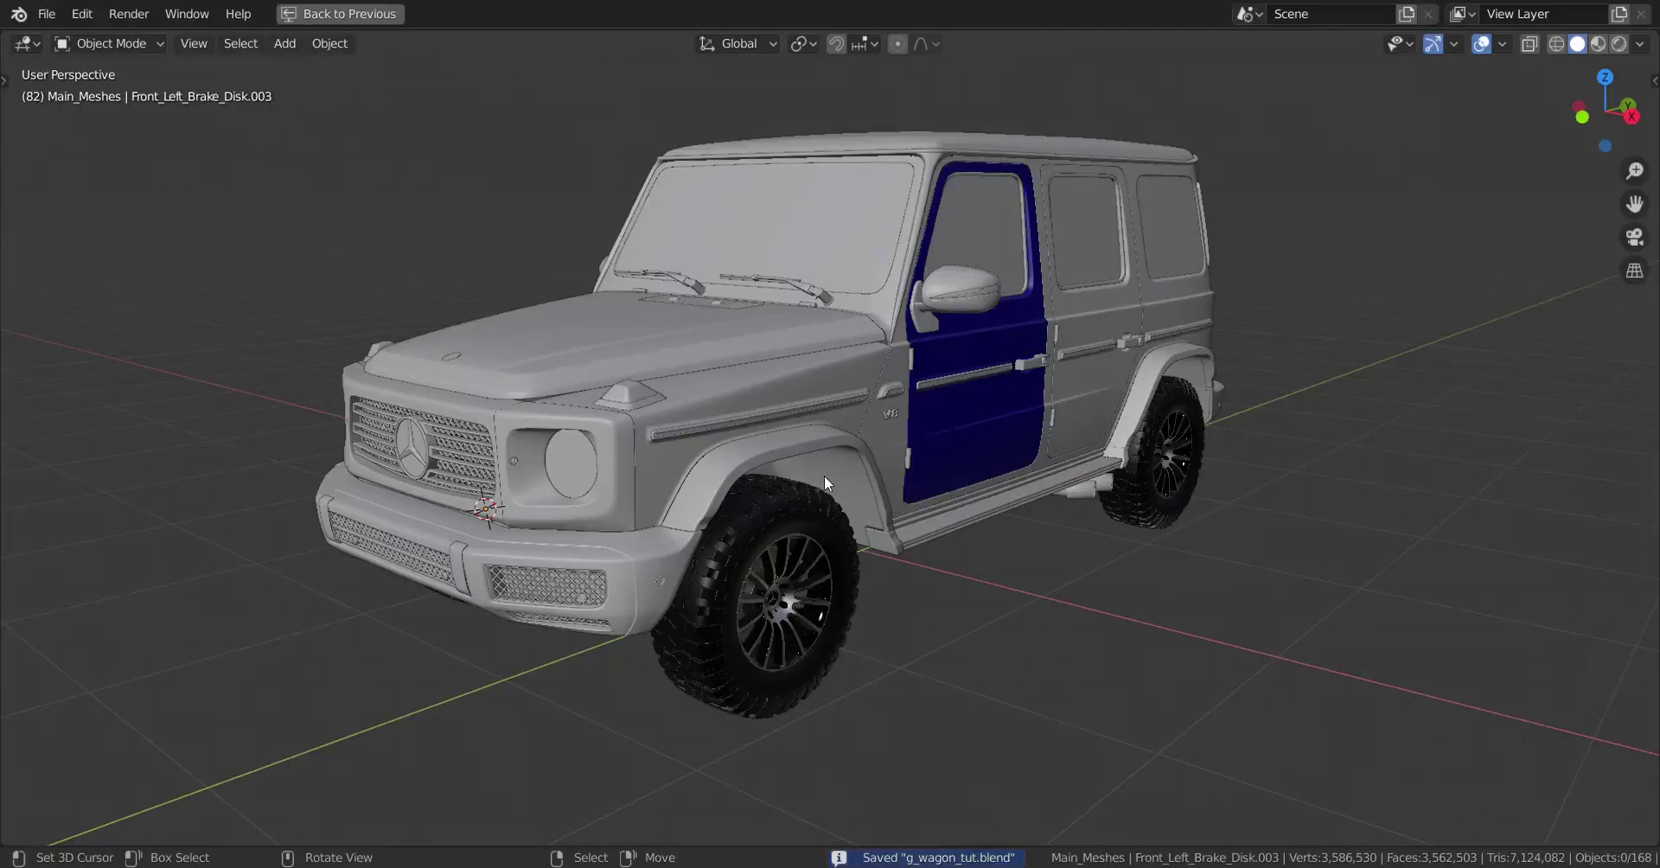